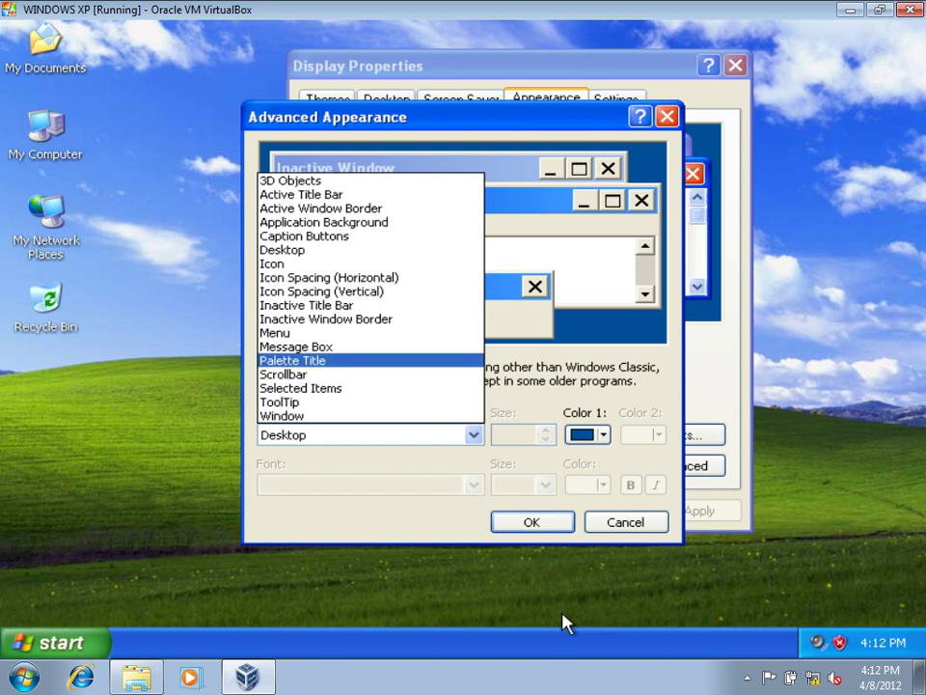
Cancel the advanced appearance settings and close the display properties without changing anything
click(625, 522)
click(626, 521)
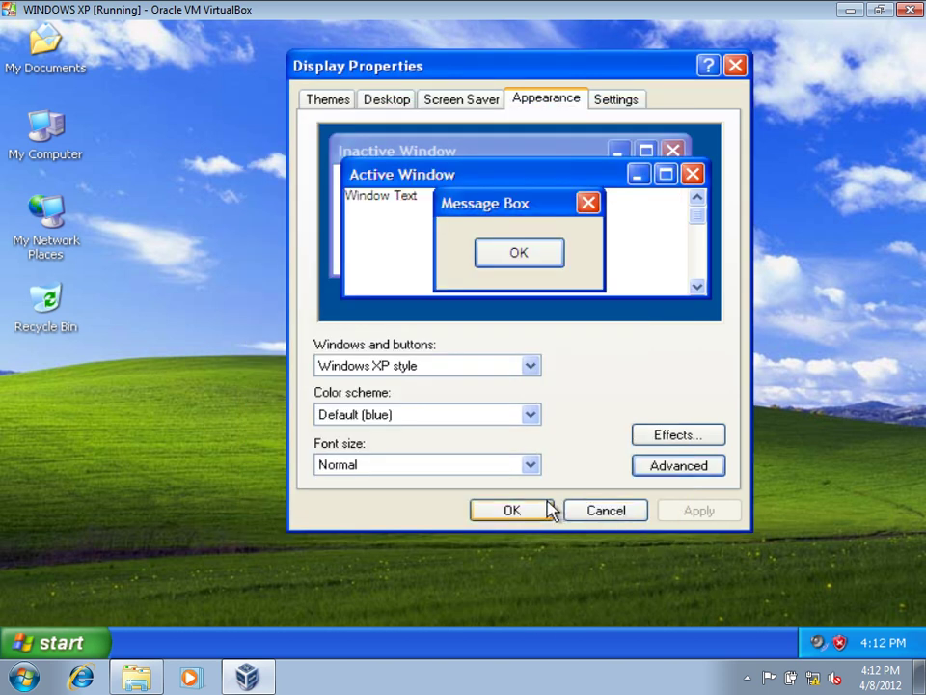
click(554, 508)
drag(106, 41, 192, 281)
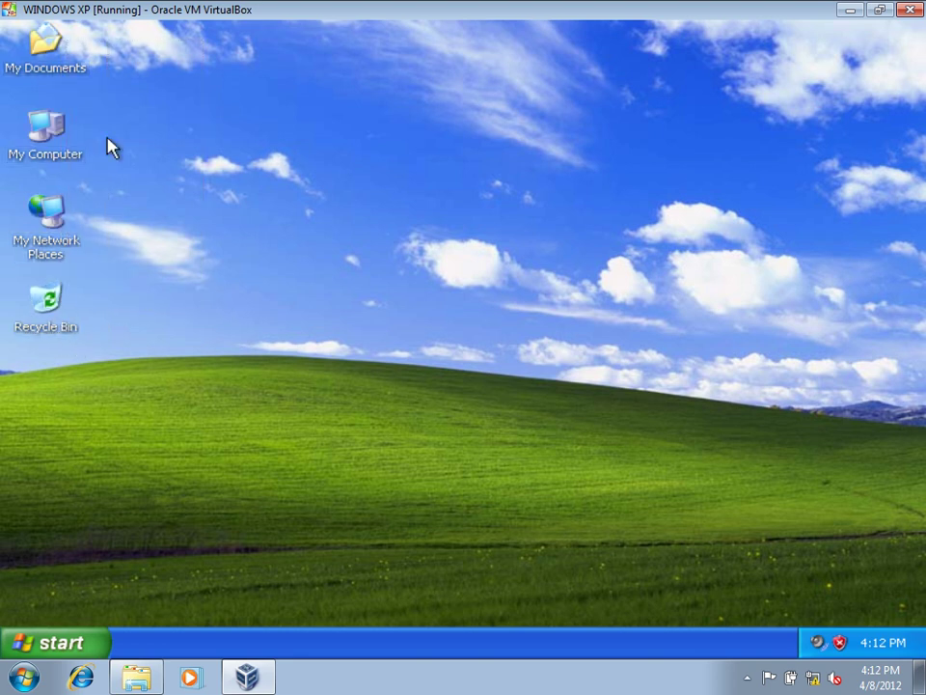
click(53, 141)
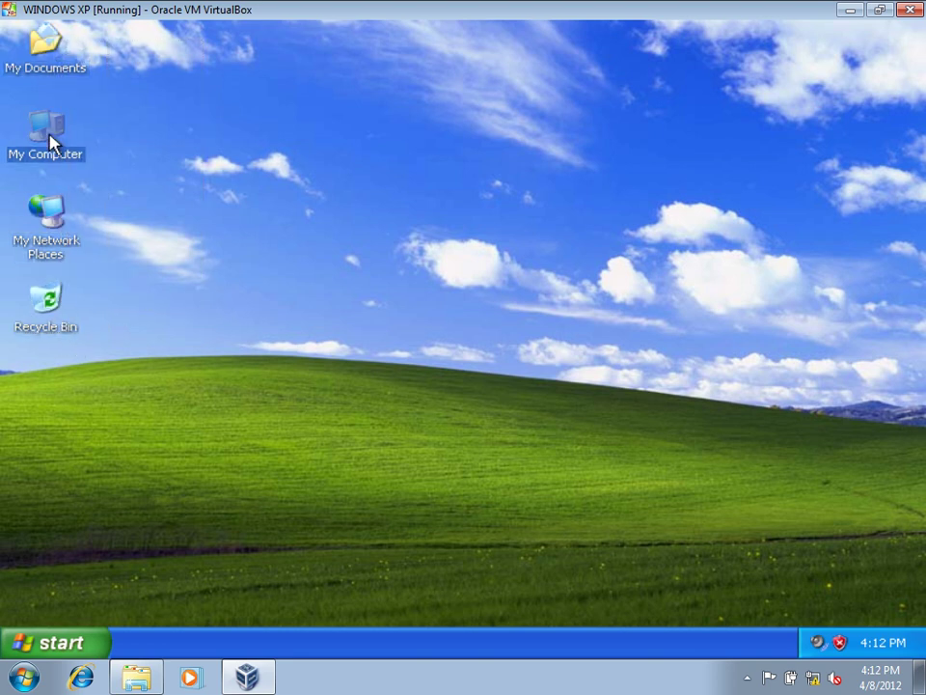
click(46, 58)
click(43, 125)
Create a new folder on the desktop and place it beside My Documents
right_click(299, 193)
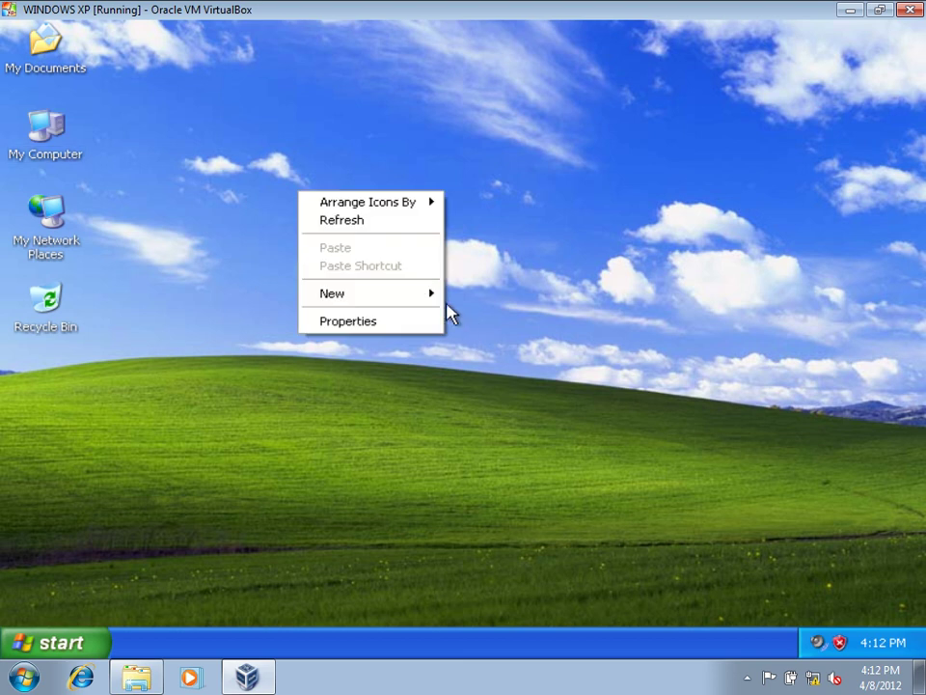
mouse_move(421, 300)
click(521, 297)
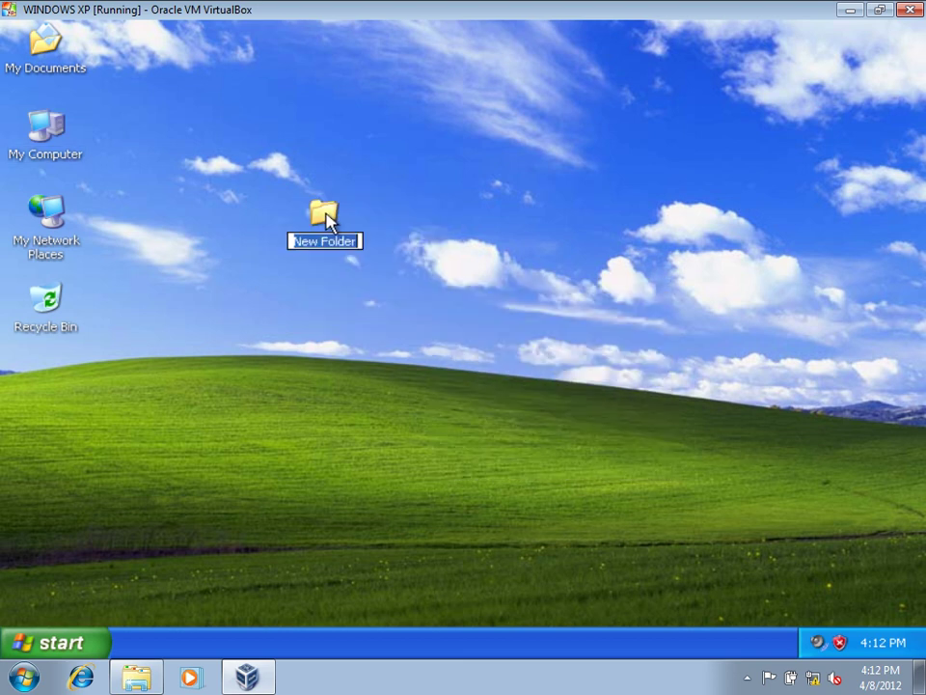
drag(337, 223, 132, 58)
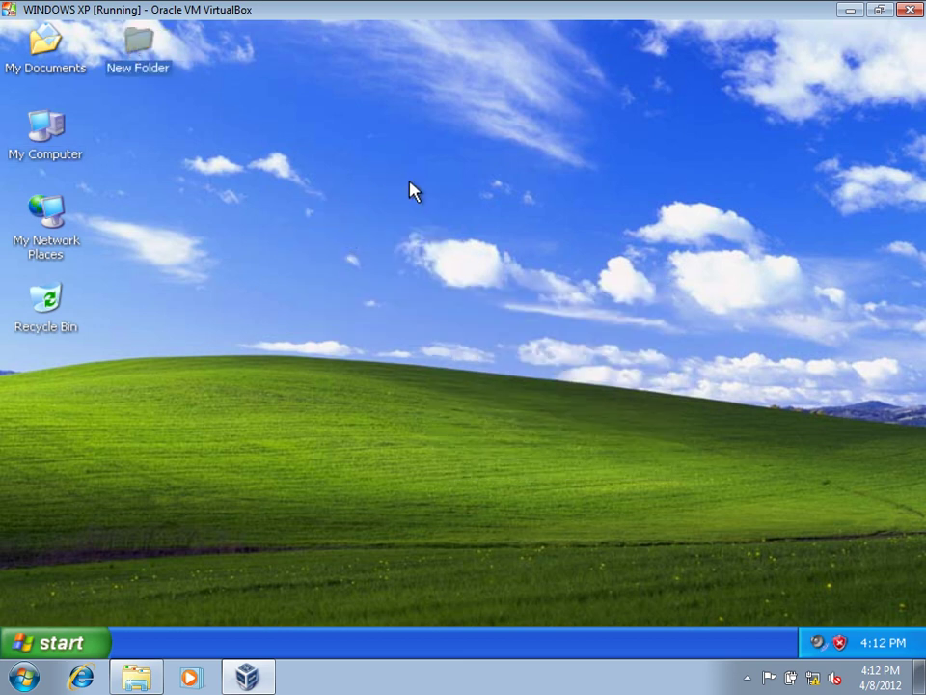
Create a new wave sound file on the desktop and place it beside My Computer
right_click(413, 183)
mouse_move(511, 288)
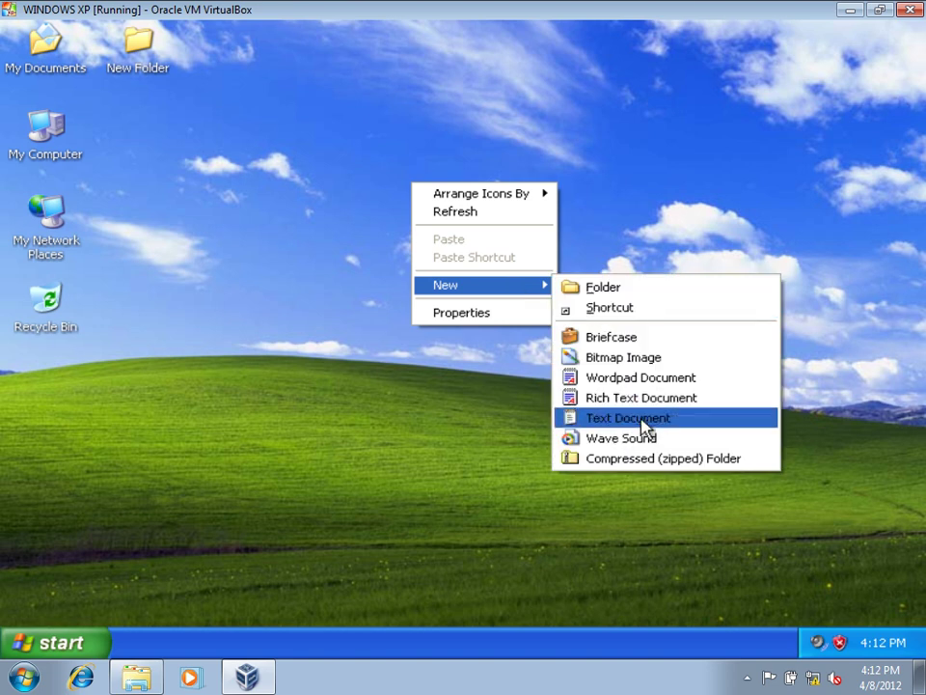
click(637, 438)
drag(418, 243, 140, 153)
Create a new text document on the desktop and place it beside My Network Places
right_click(459, 170)
click(556, 199)
right_click(486, 200)
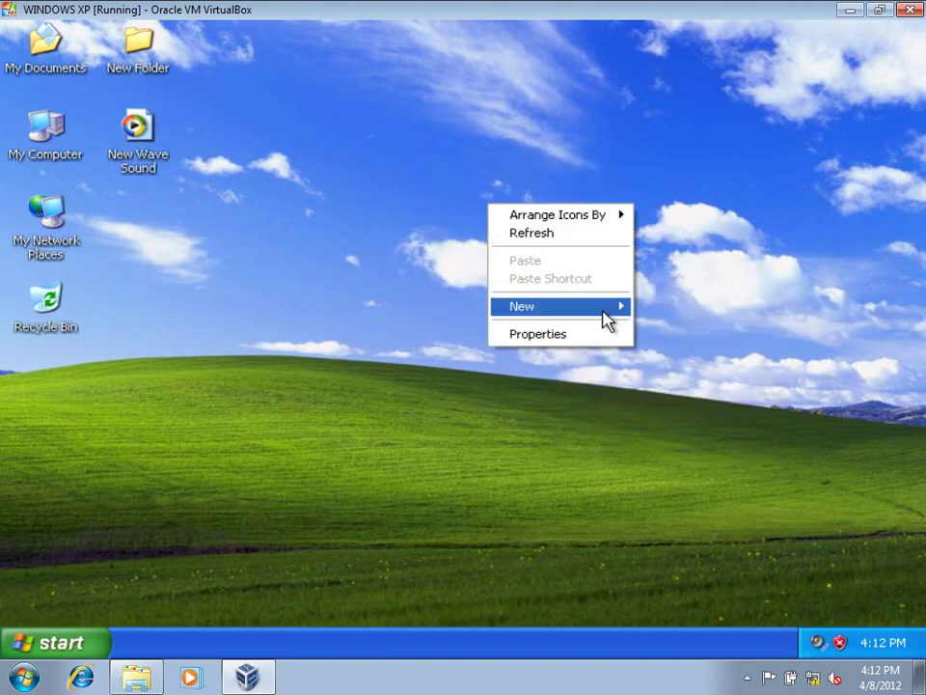
mouse_move(606, 316)
click(648, 448)
drag(517, 238, 145, 232)
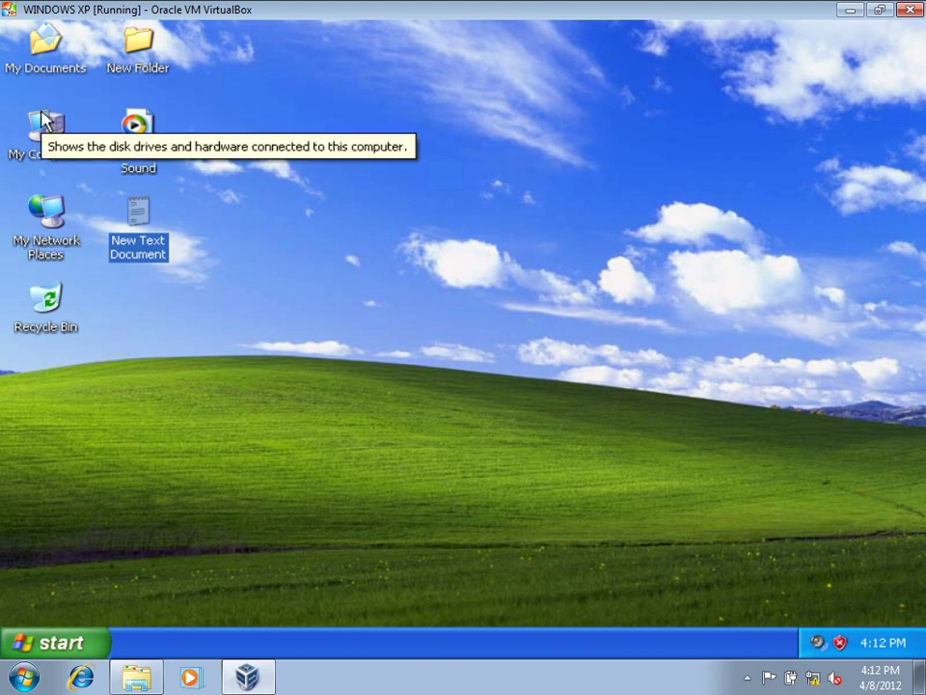
Set the desktop's vertical icon spacing to 86 in the advanced appearance settings and apply the change
right_click(458, 119)
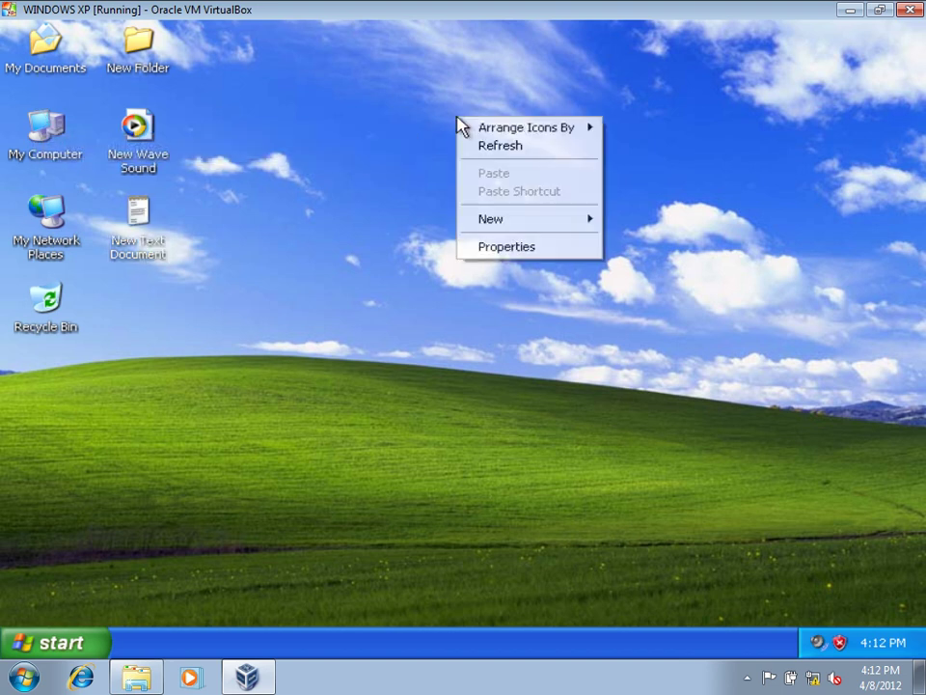
click(536, 247)
drag(447, 130, 728, 86)
click(628, 122)
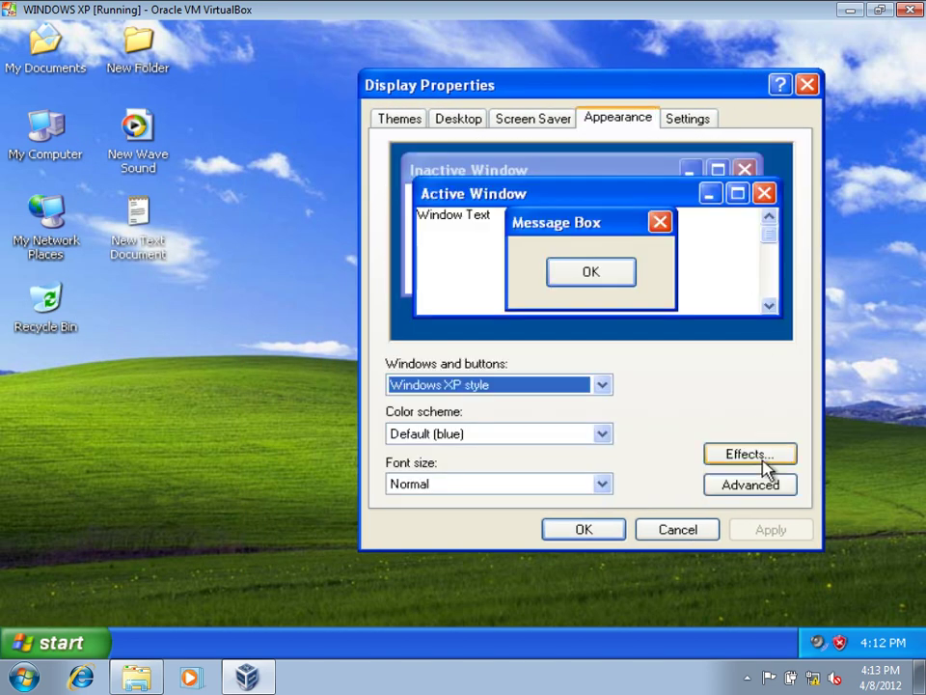
click(761, 488)
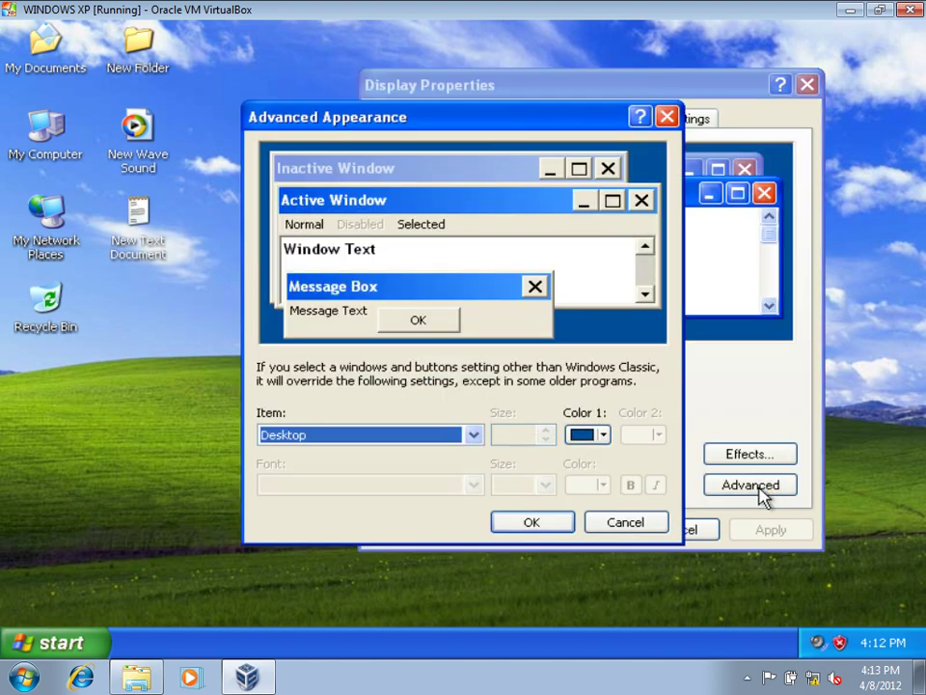
click(399, 442)
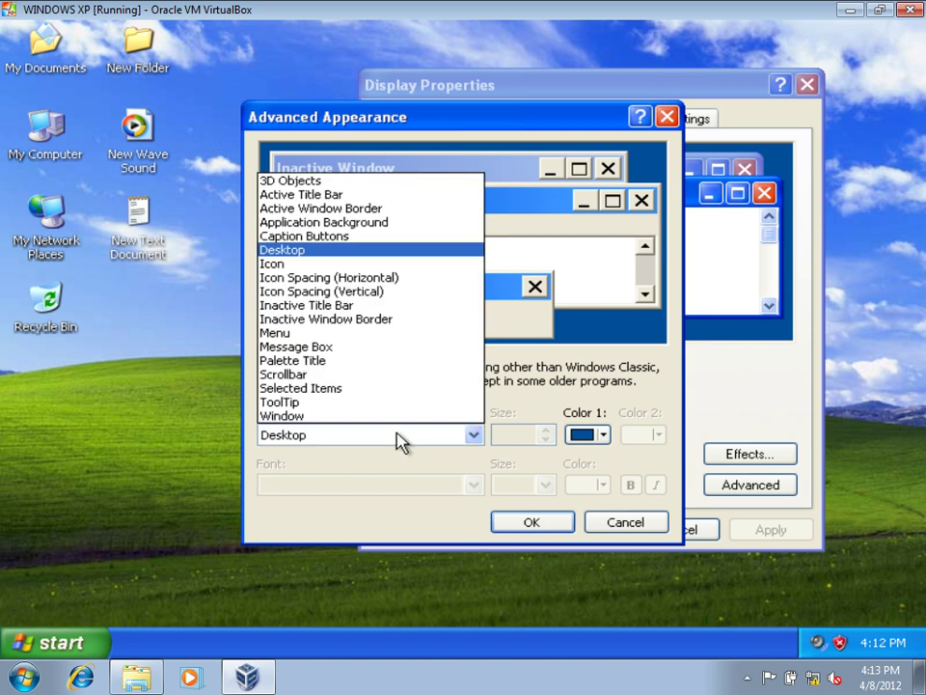
click(363, 295)
double_click(516, 435)
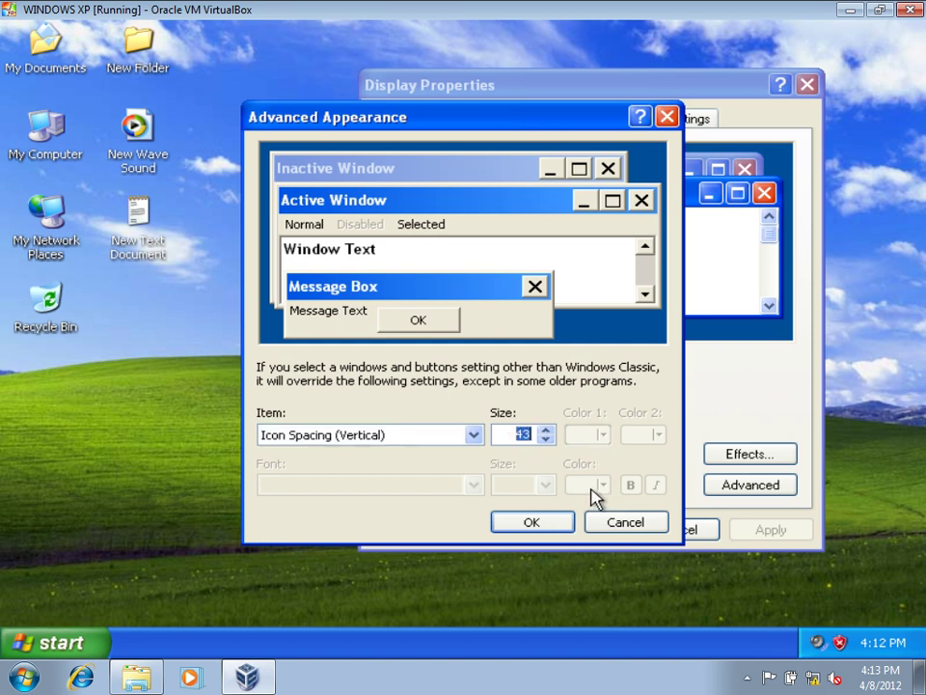
text(86)
click(543, 525)
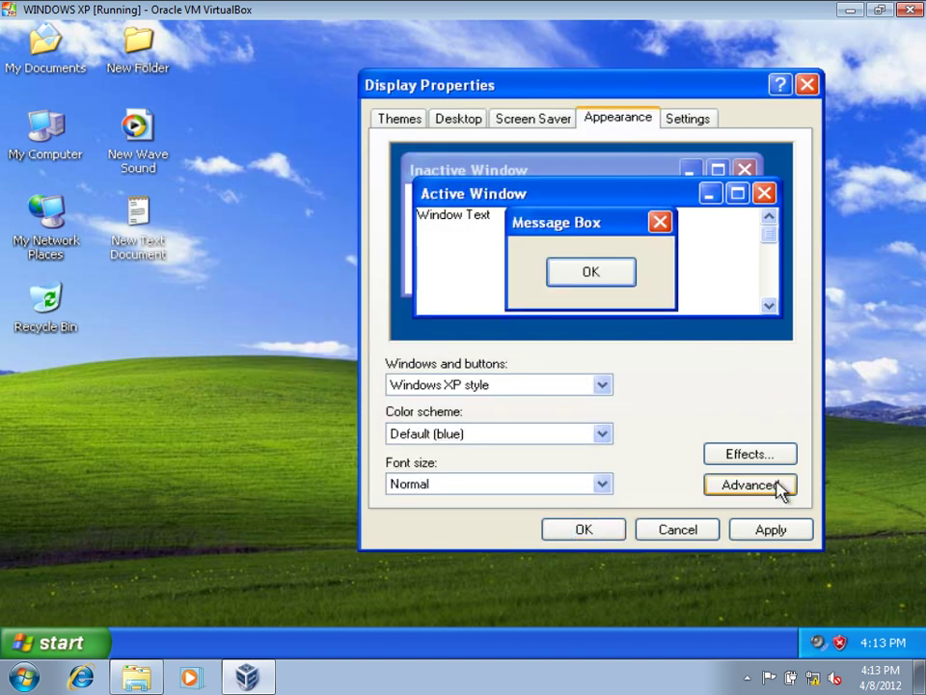
click(780, 533)
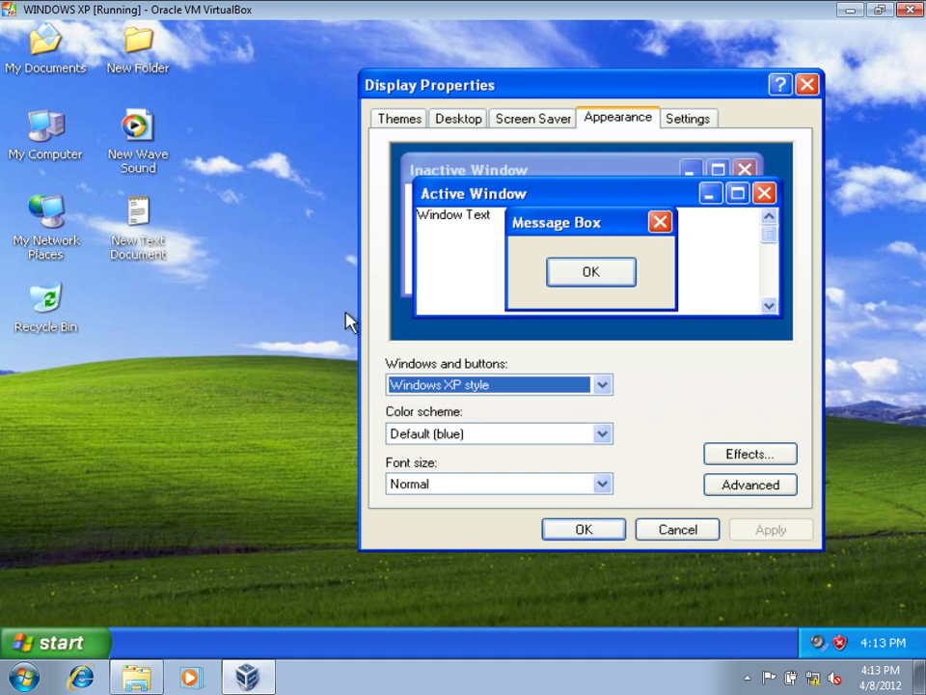
Refresh the desktop and close the display properties
right_click(304, 181)
click(343, 208)
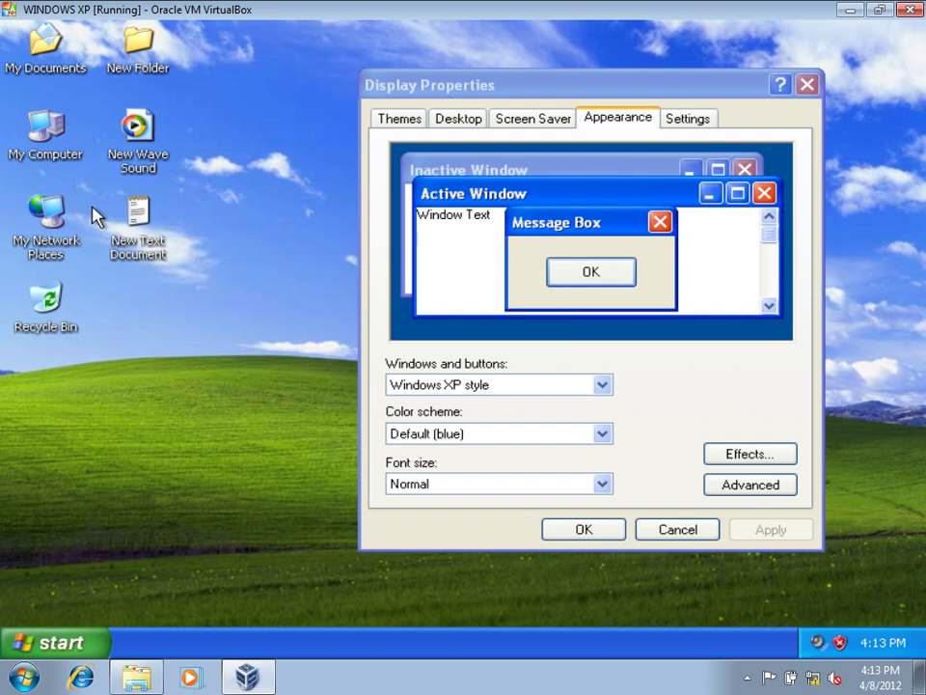
click(585, 530)
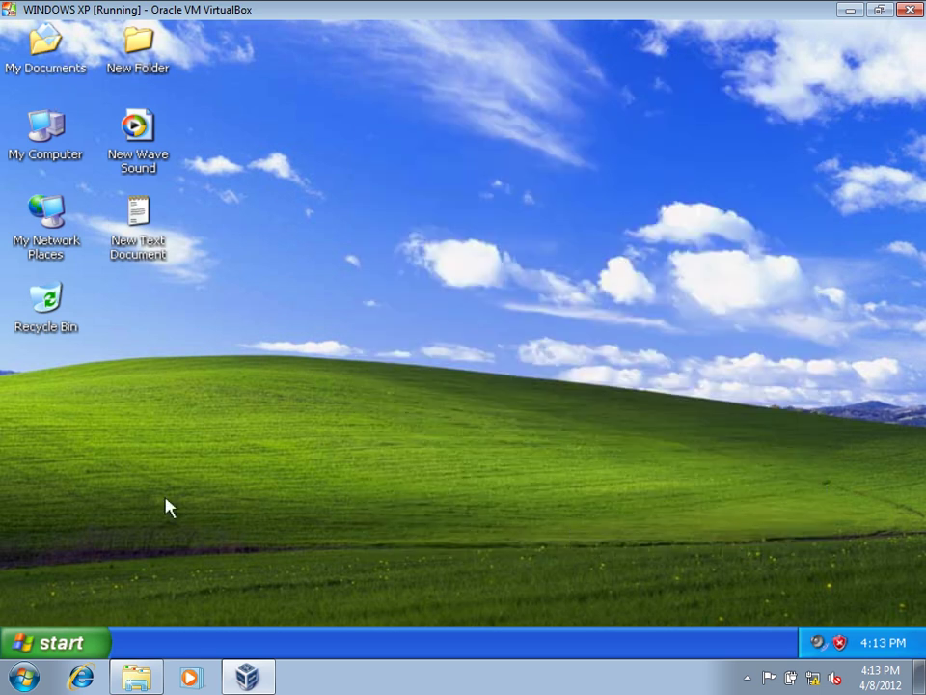
Log off Windows and log back on with the same user account
click(60, 642)
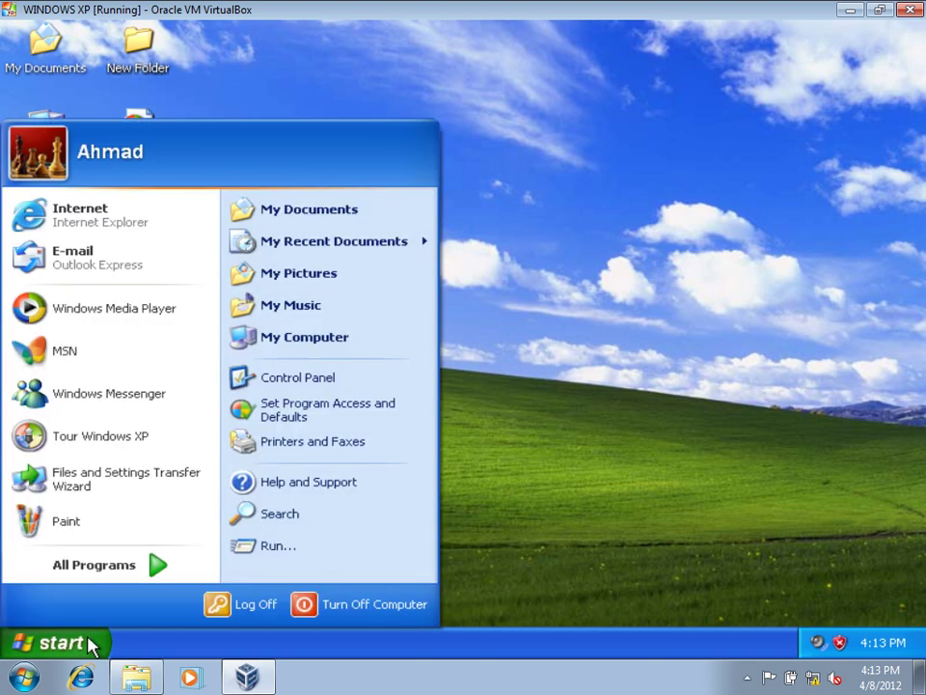
click(234, 607)
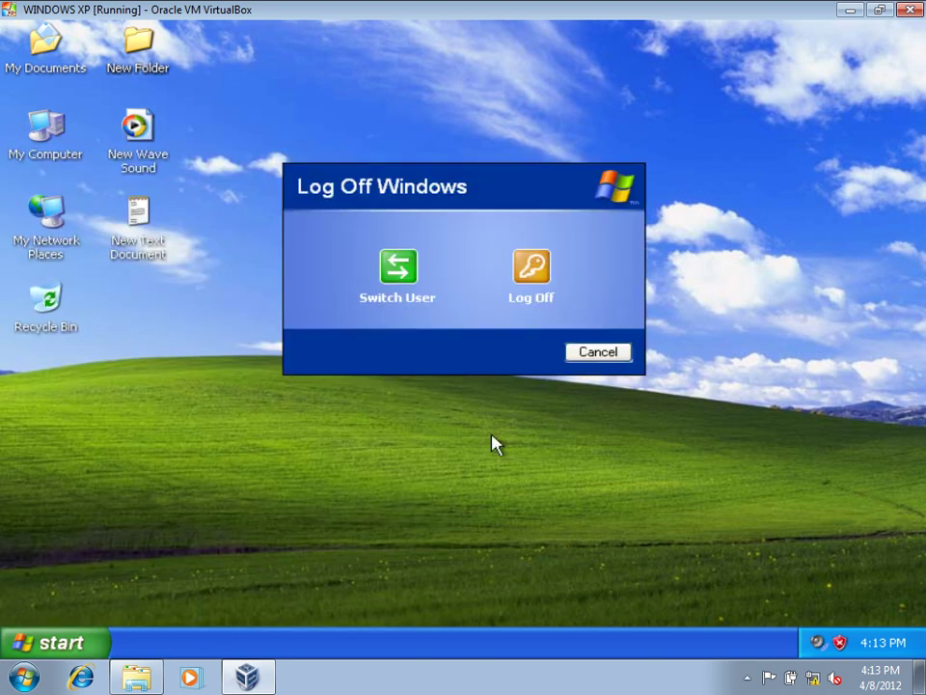
click(538, 278)
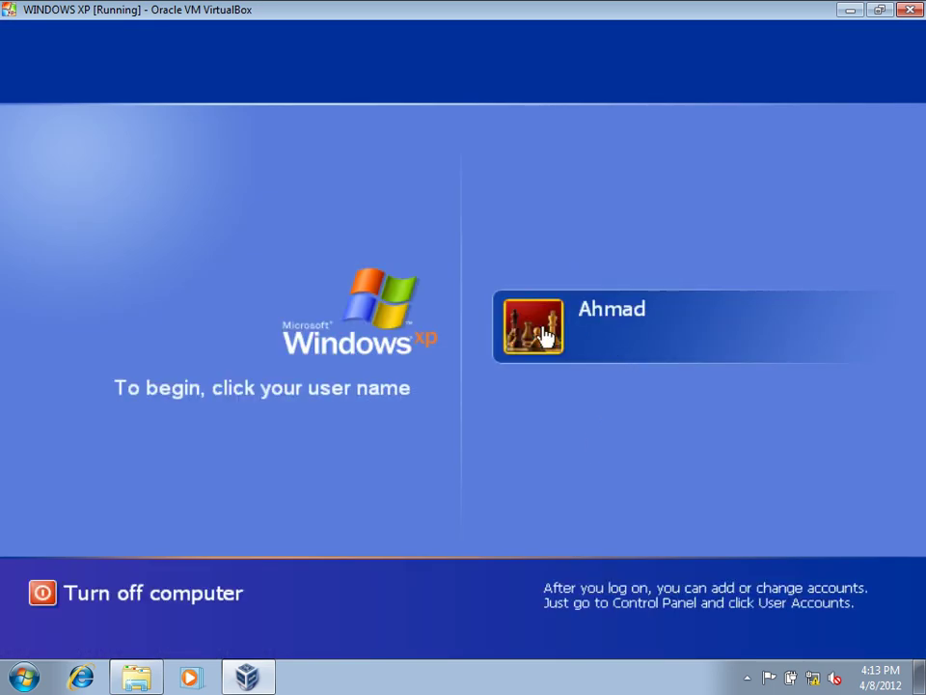
click(586, 331)
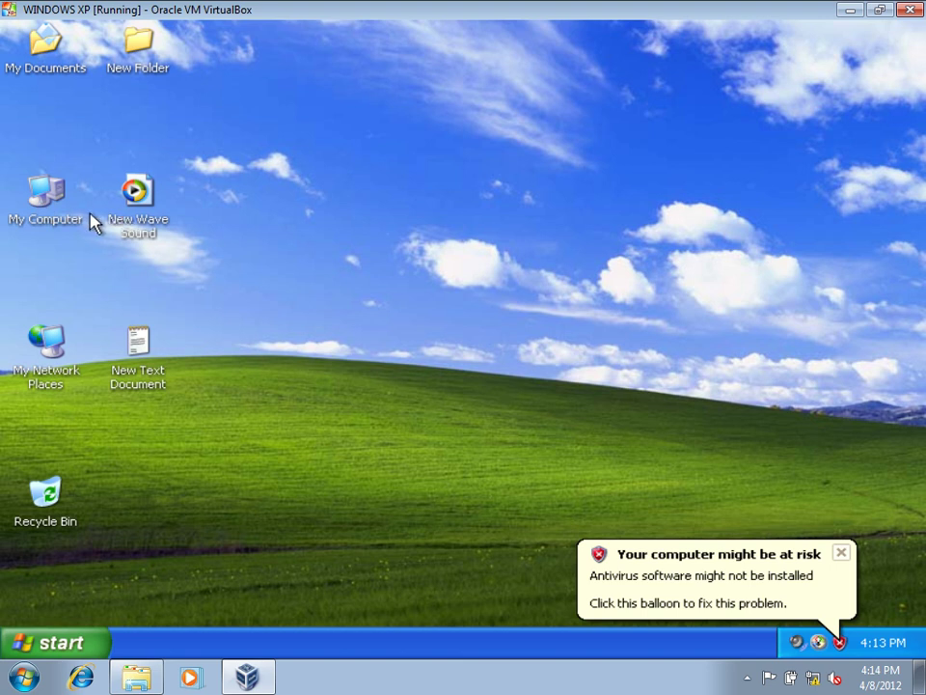
Set the desktop's horizontal icon spacing to 86 in the advanced appearance settings, apply it and close the display properties
right_click(613, 126)
click(676, 255)
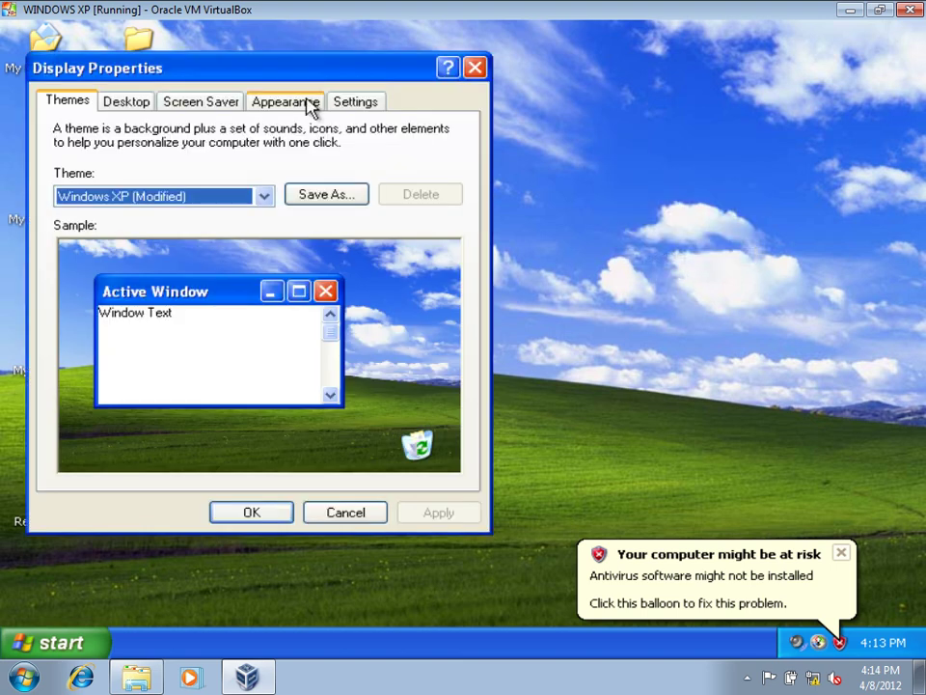
drag(462, 87, 624, 78)
click(590, 103)
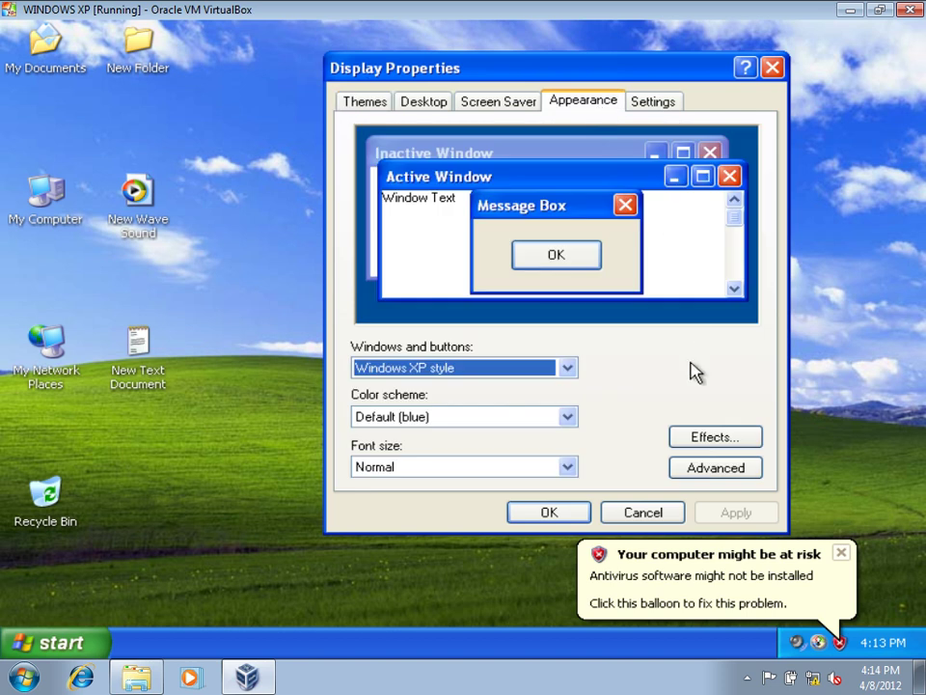
click(716, 470)
click(424, 436)
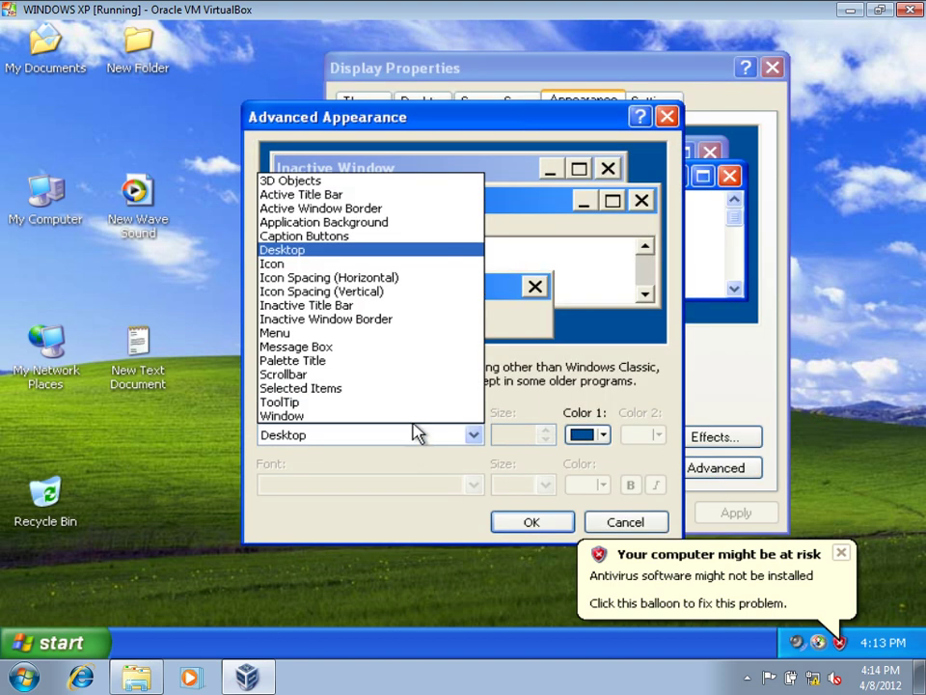
click(425, 279)
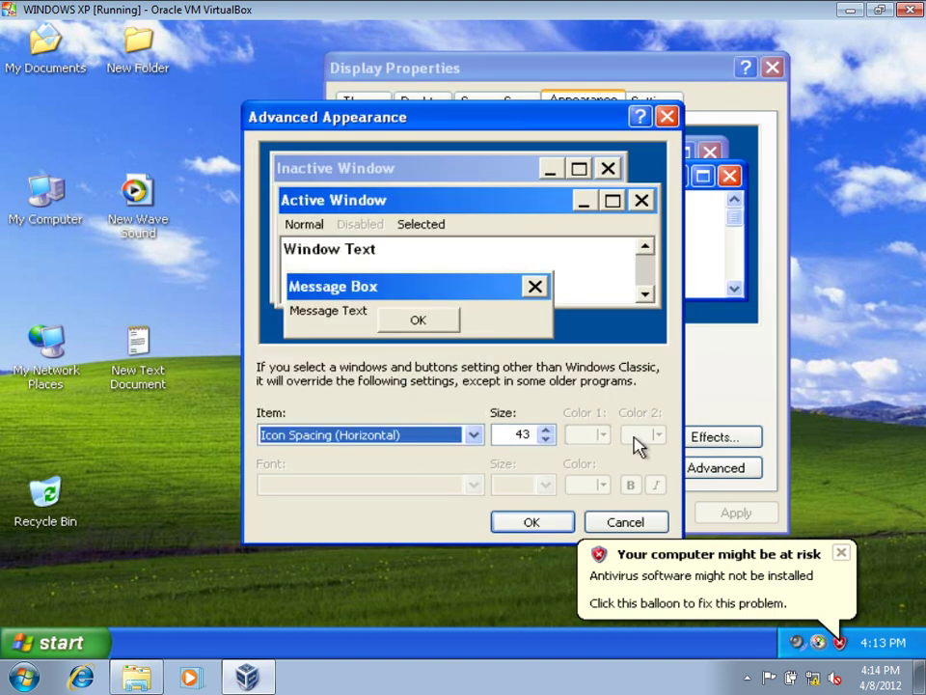
double_click(518, 434)
text(86)
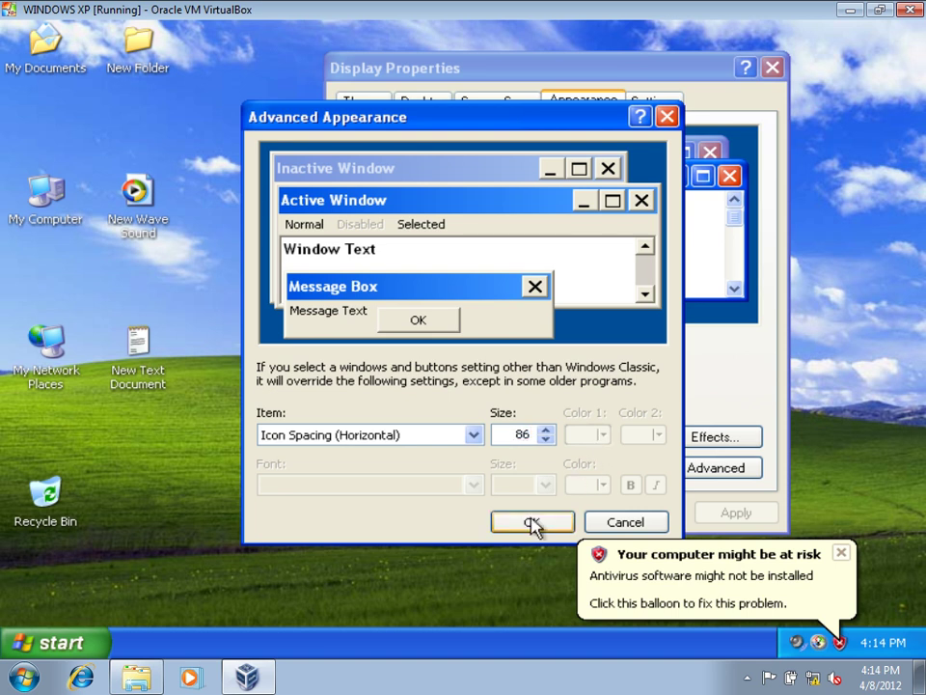
click(532, 522)
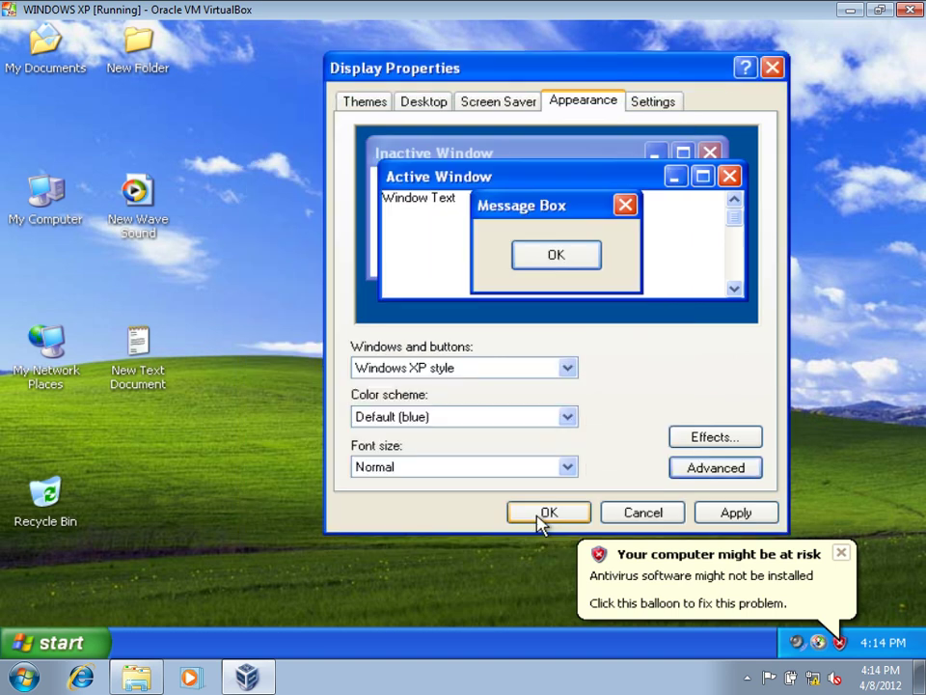
click(736, 513)
click(548, 512)
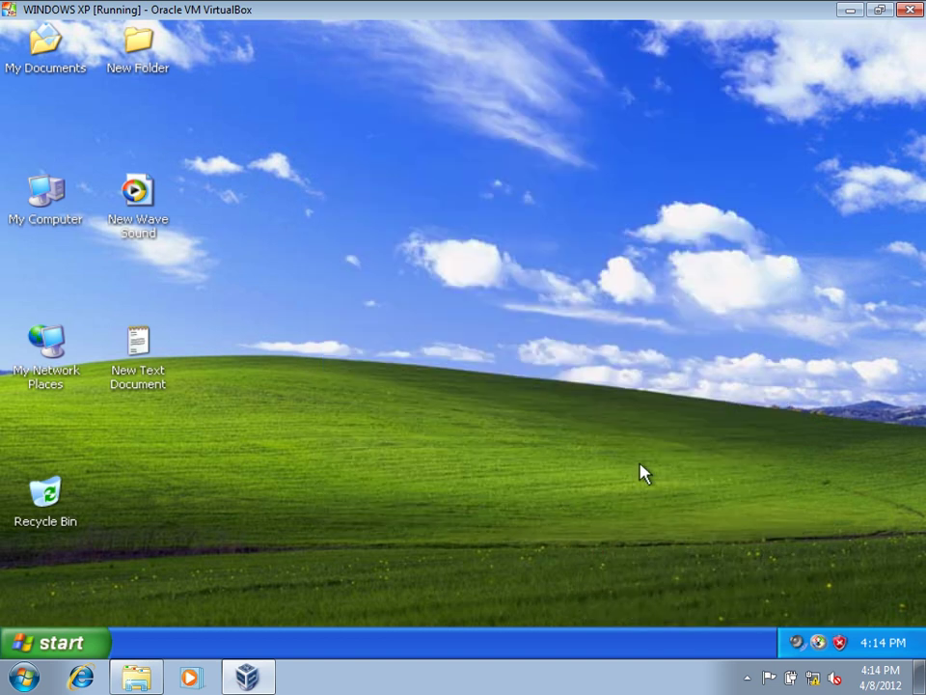
Log off and back on to the same account to load the horizontal icon spacing
click(60, 647)
click(259, 614)
click(535, 284)
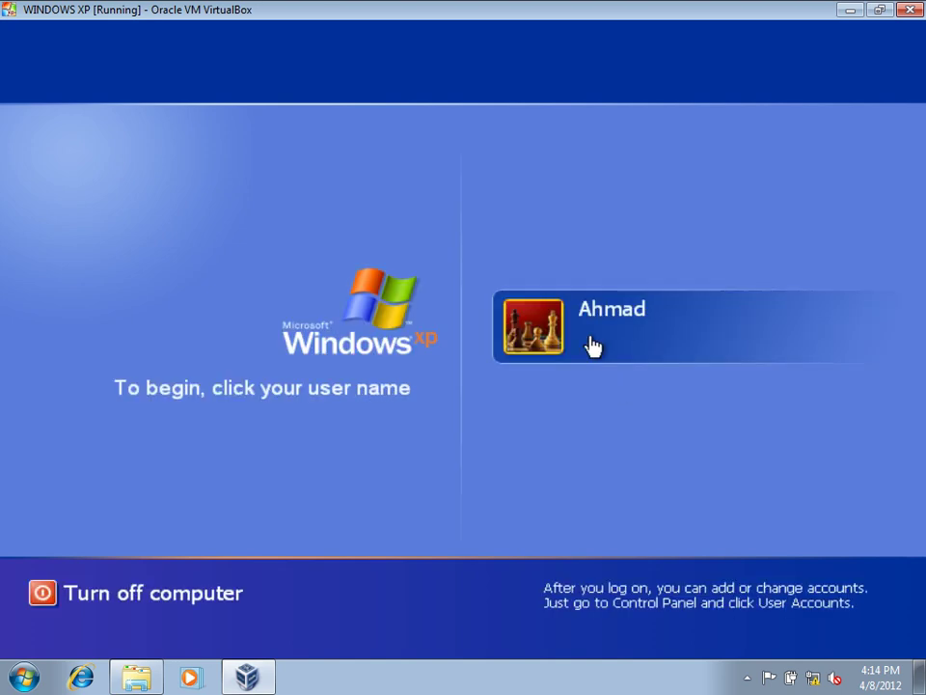
click(593, 349)
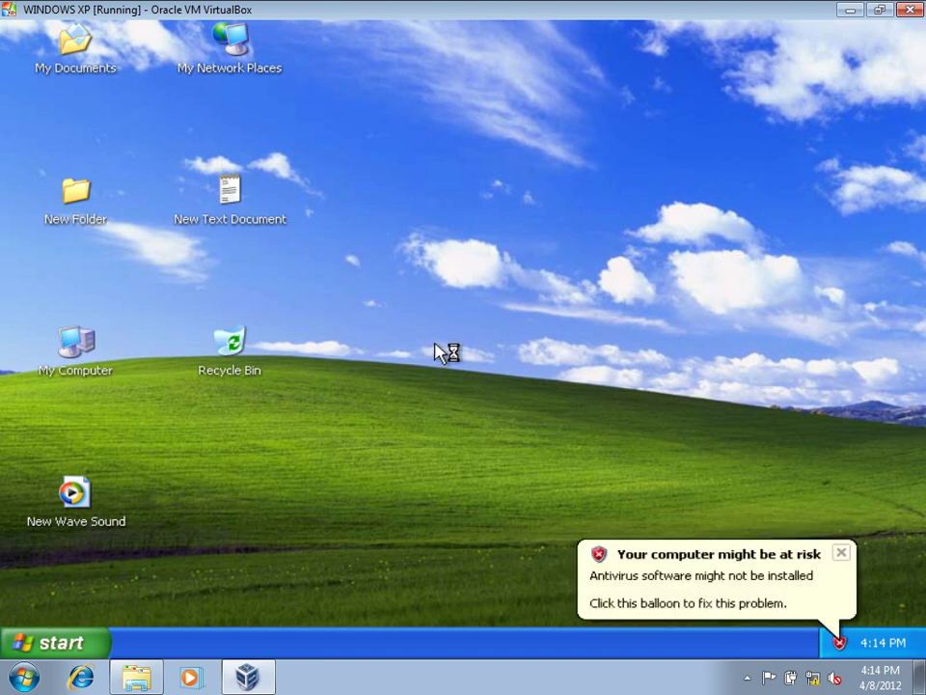
Set the desktop's vertical icon spacing to 43 in the advanced appearance settings of the display properties
right_click(620, 150)
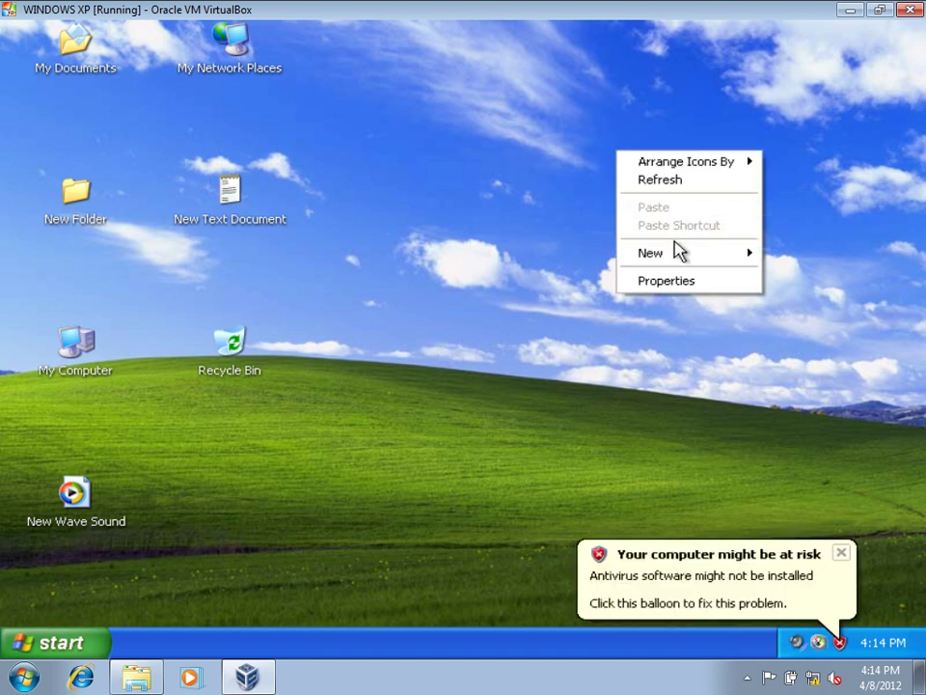
click(679, 282)
drag(308, 77, 628, 74)
click(609, 99)
click(714, 458)
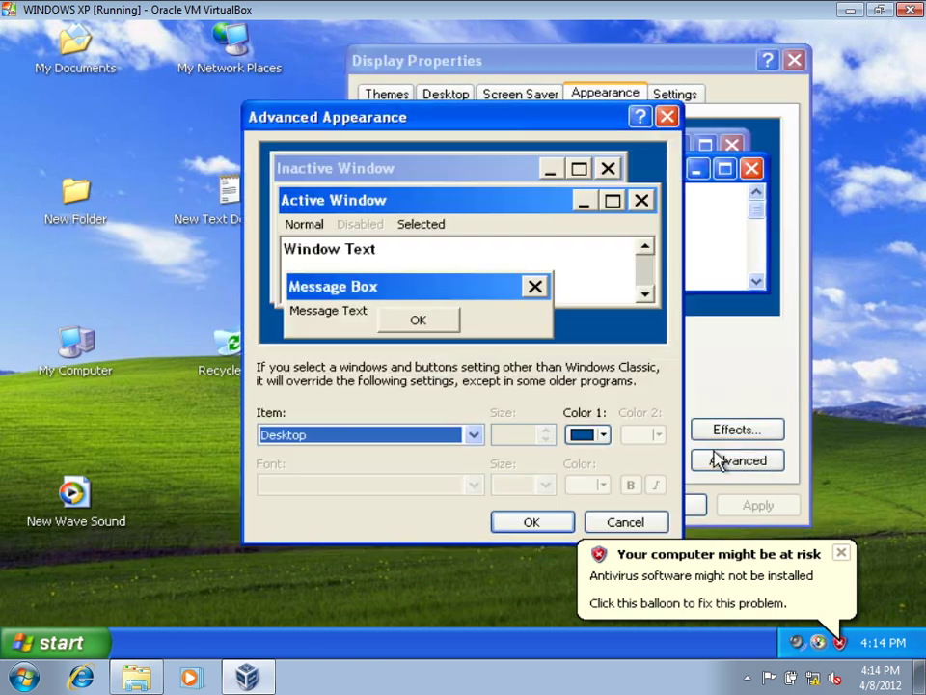
click(666, 530)
click(719, 472)
click(437, 436)
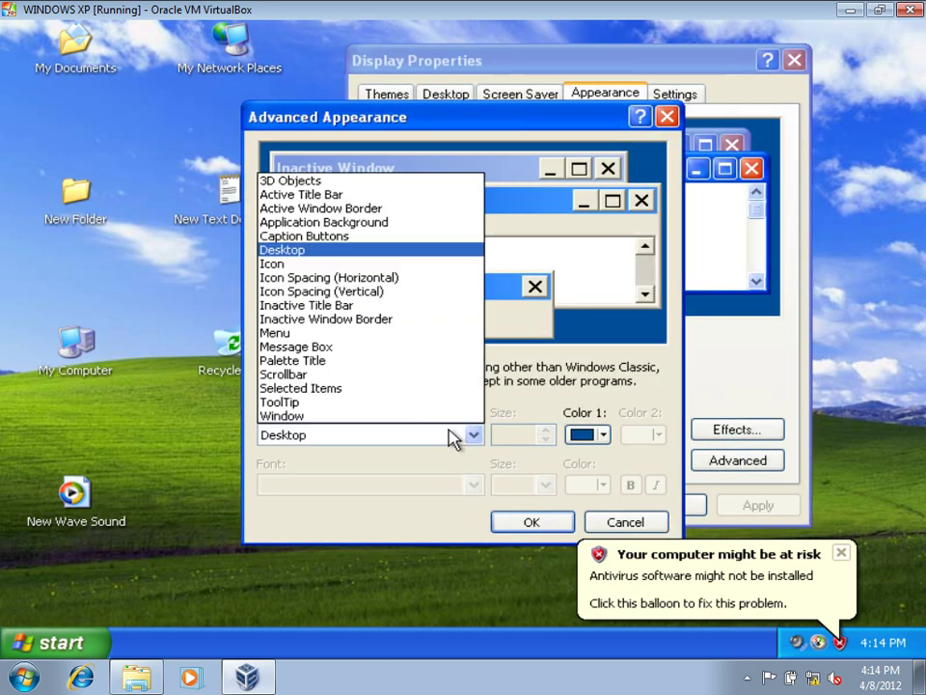
click(359, 292)
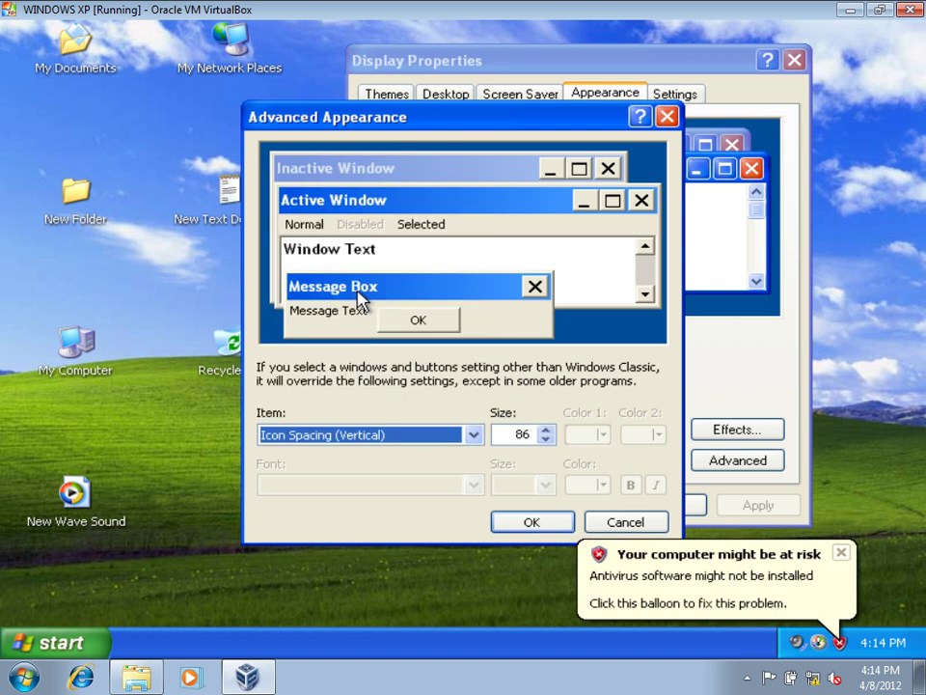
double_click(507, 436)
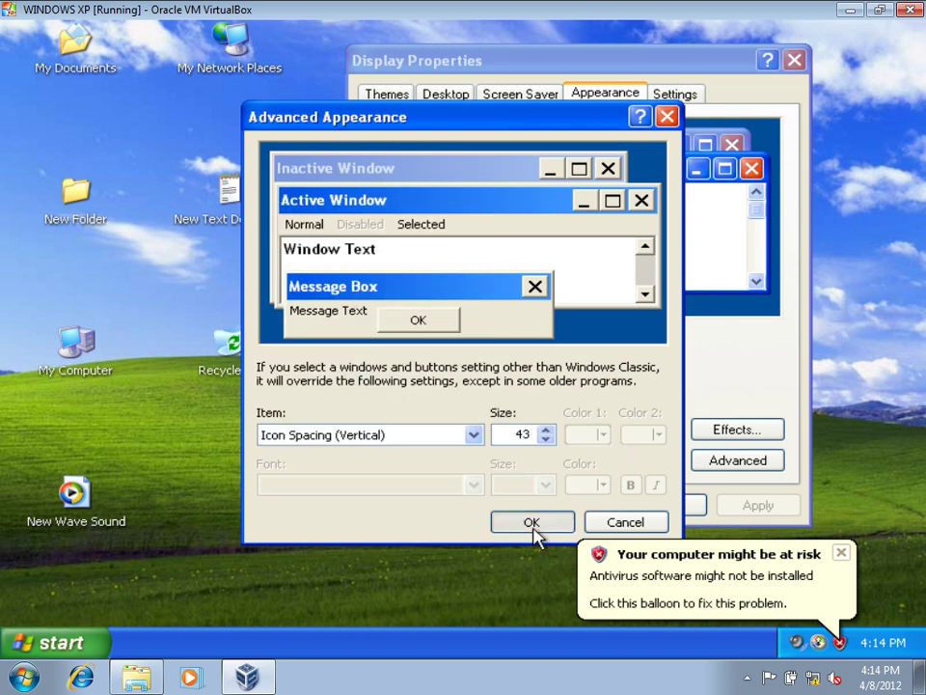
Set the horizontal icon spacing to 43, apply both spacing values and close the display properties
click(448, 436)
click(388, 278)
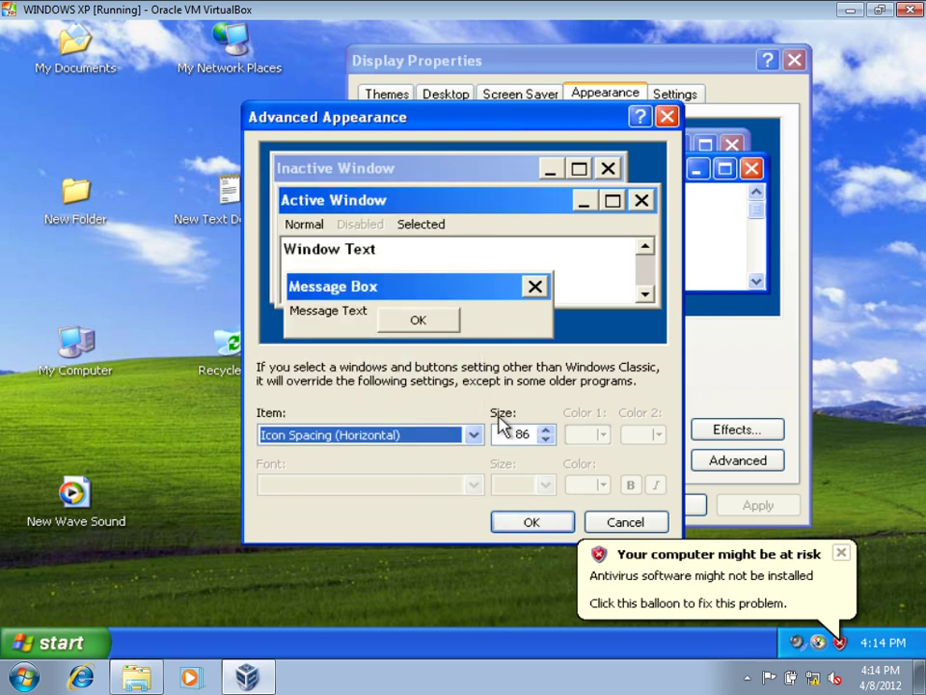
text(43)
click(532, 521)
click(757, 505)
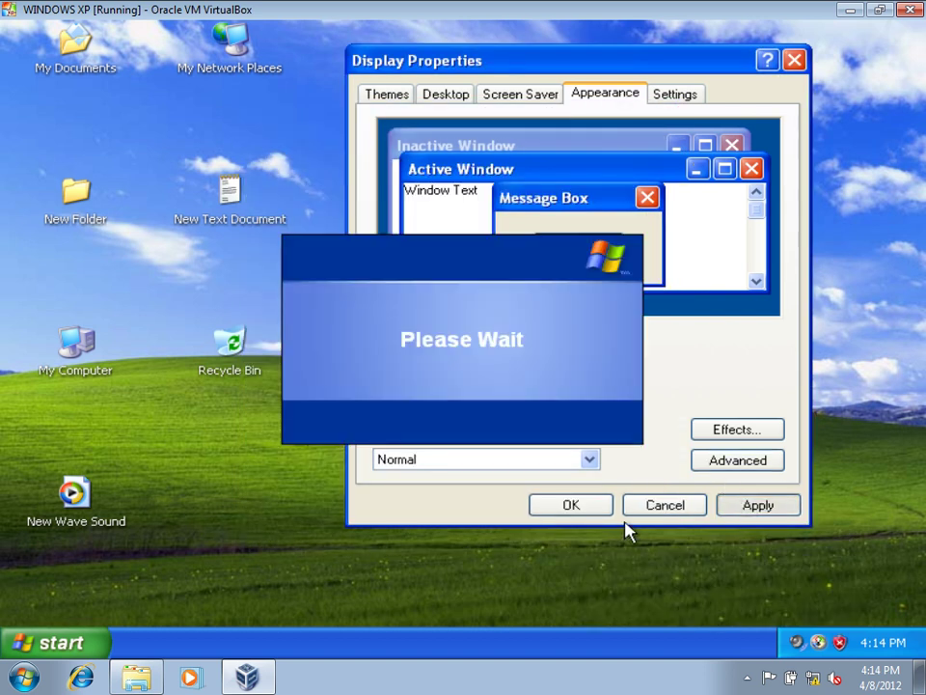
click(583, 506)
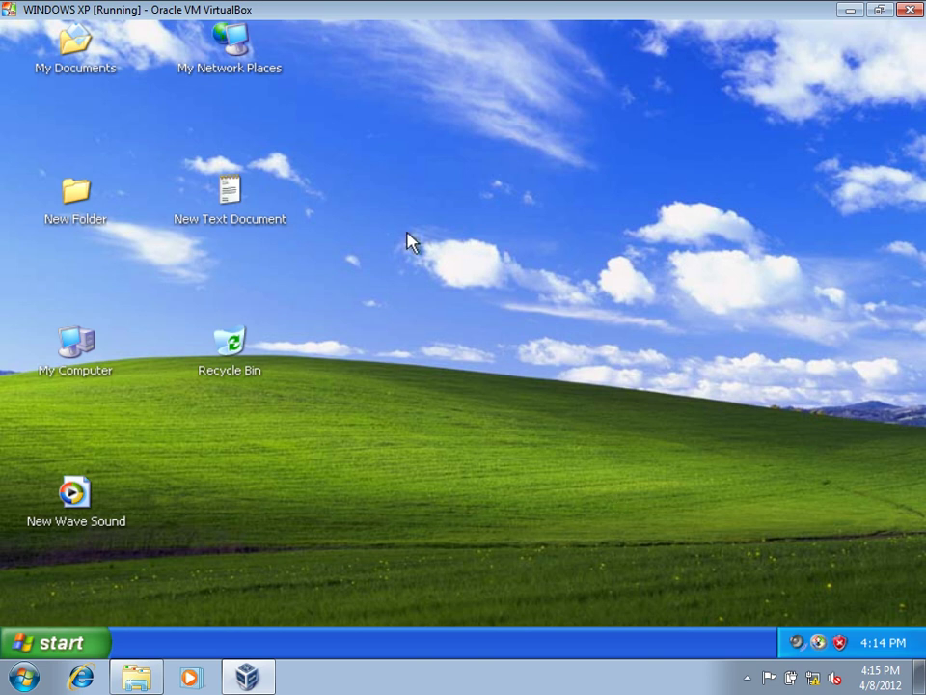
Log off Windows and log back on to the same account to load both icon spacing values
click(100, 646)
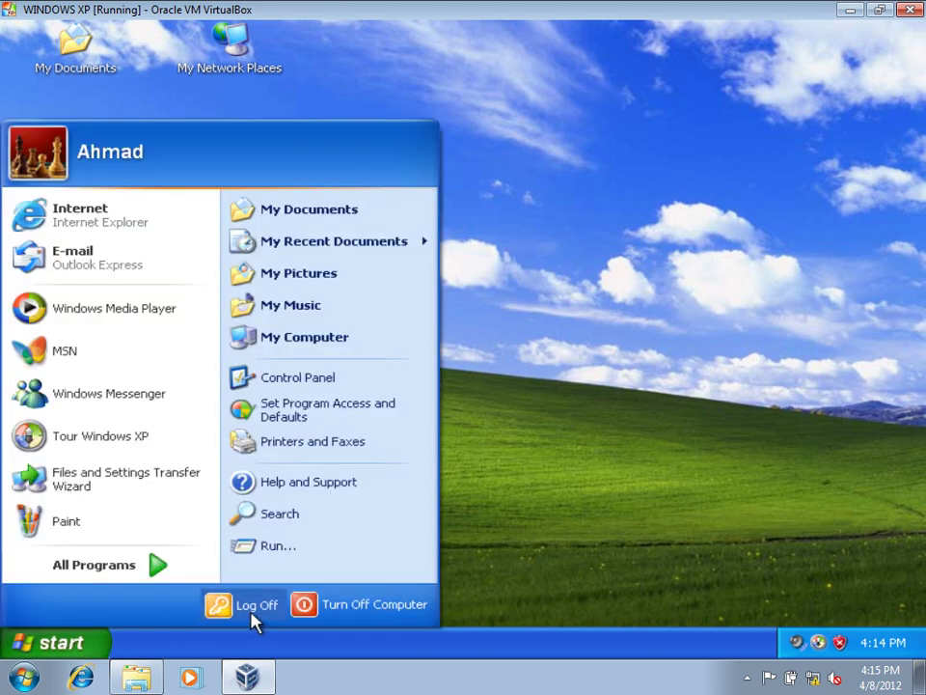
click(253, 606)
click(535, 290)
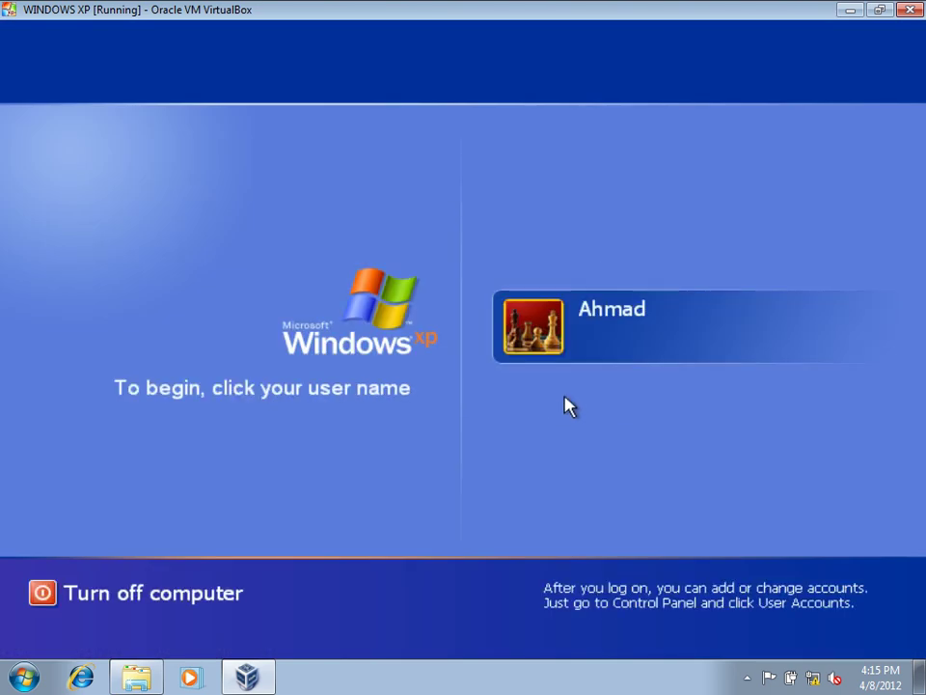
click(606, 331)
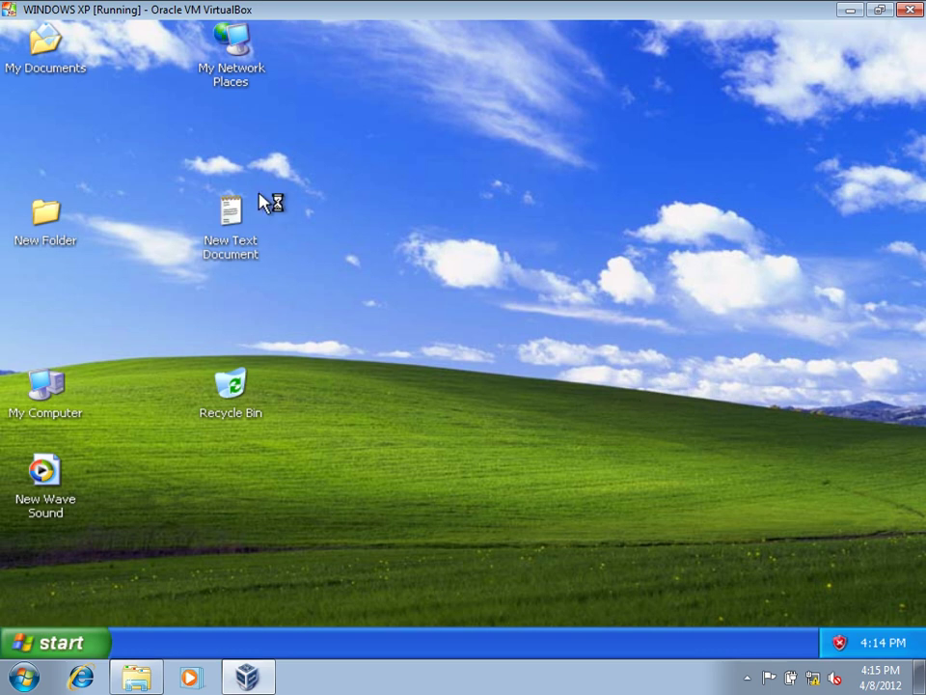
Turn on Auto Arrange for the desktop icons and refresh the desktop
right_click(557, 181)
click(645, 208)
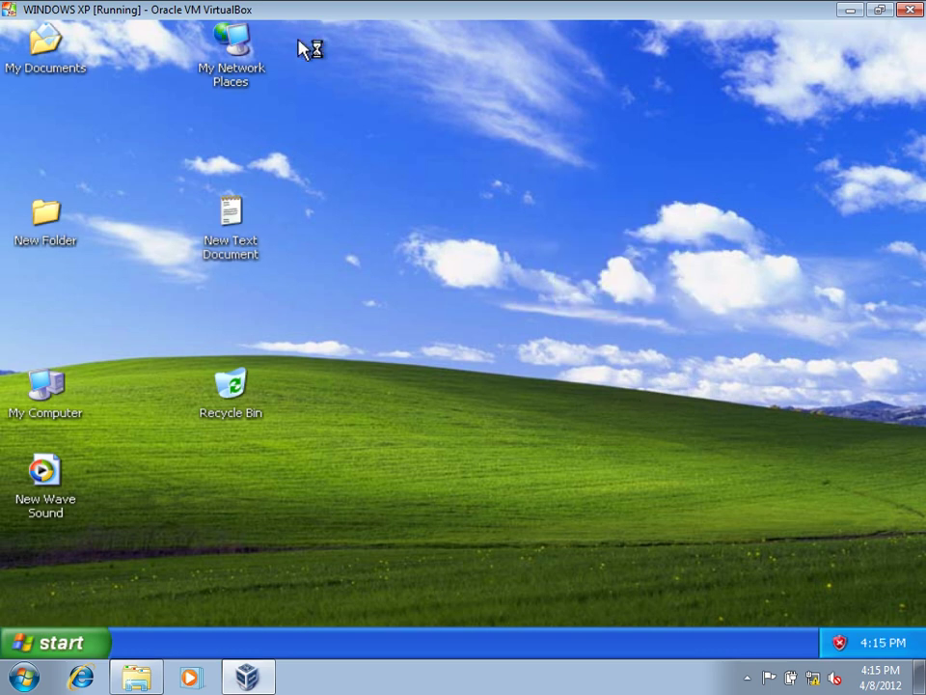
right_click(513, 171)
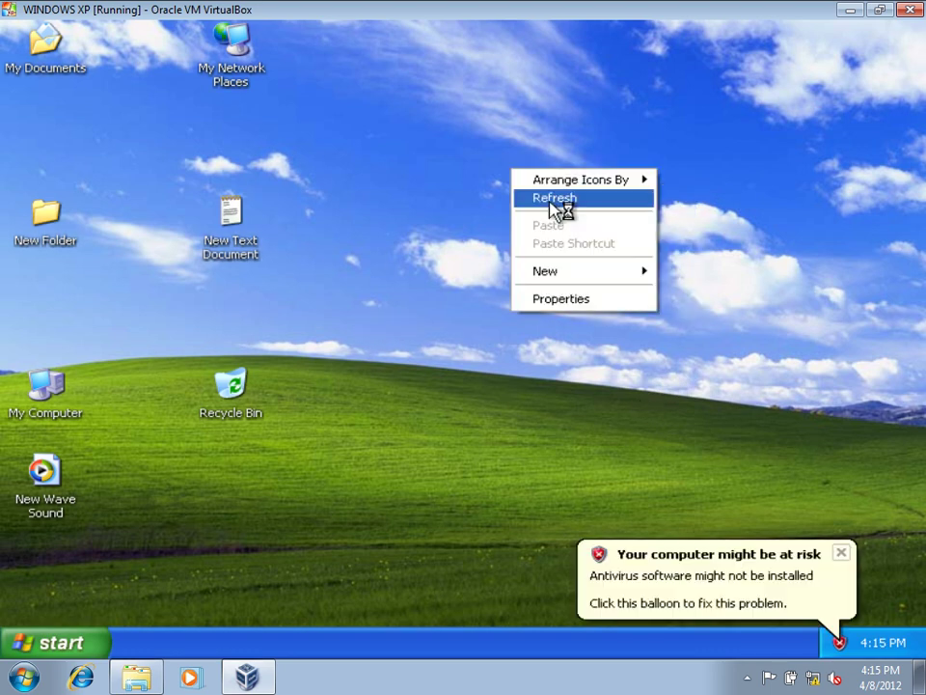
mouse_move(622, 186)
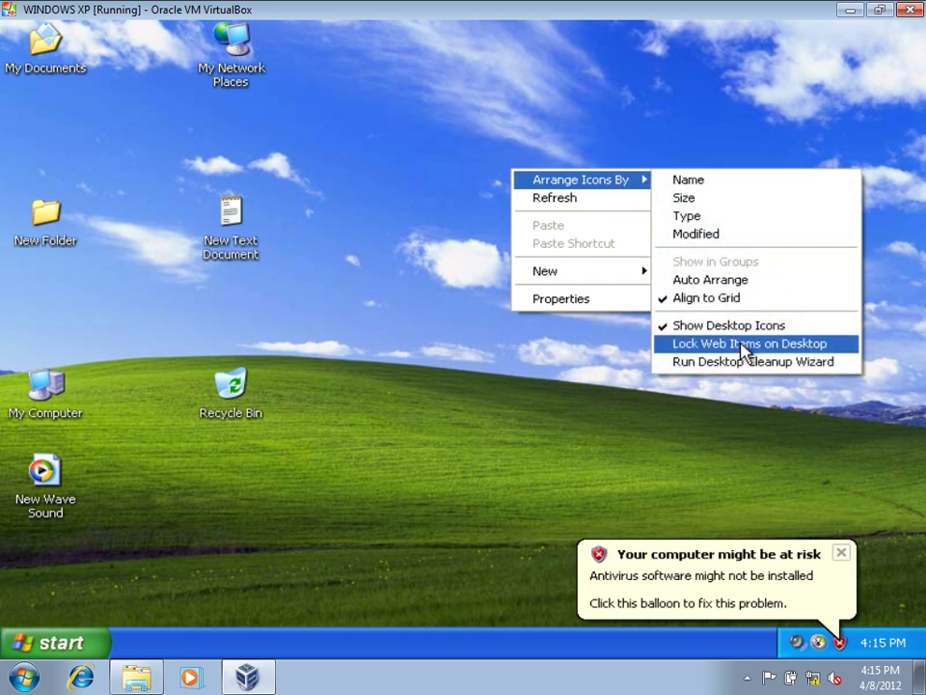
click(711, 280)
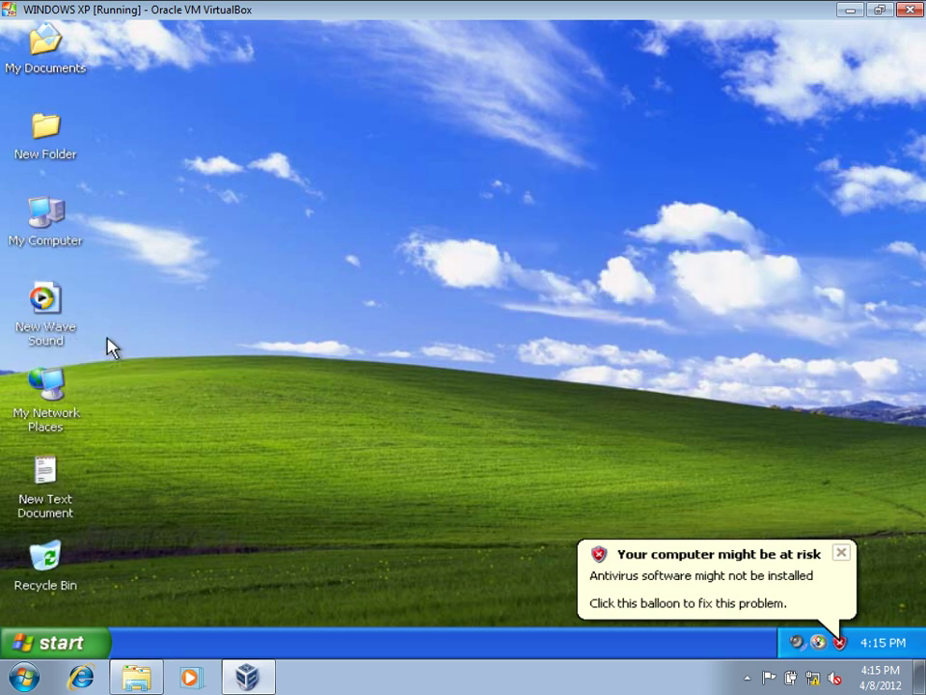
right_click(461, 28)
click(531, 60)
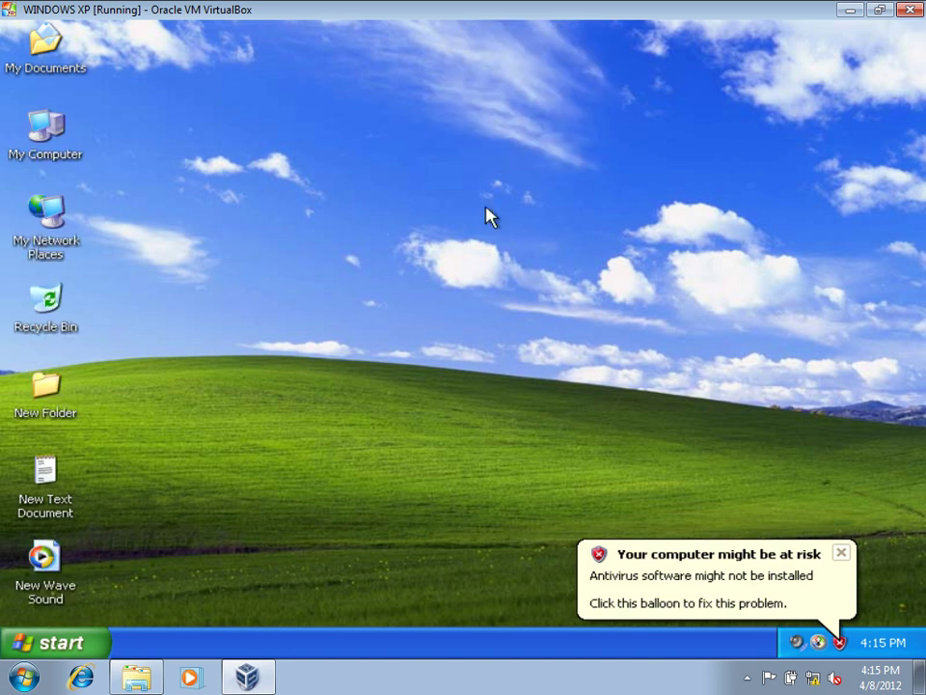
Open the Appearance settings in the display properties and dismiss the antivirus notification
right_click(493, 199)
click(600, 333)
drag(447, 139, 773, 112)
click(691, 143)
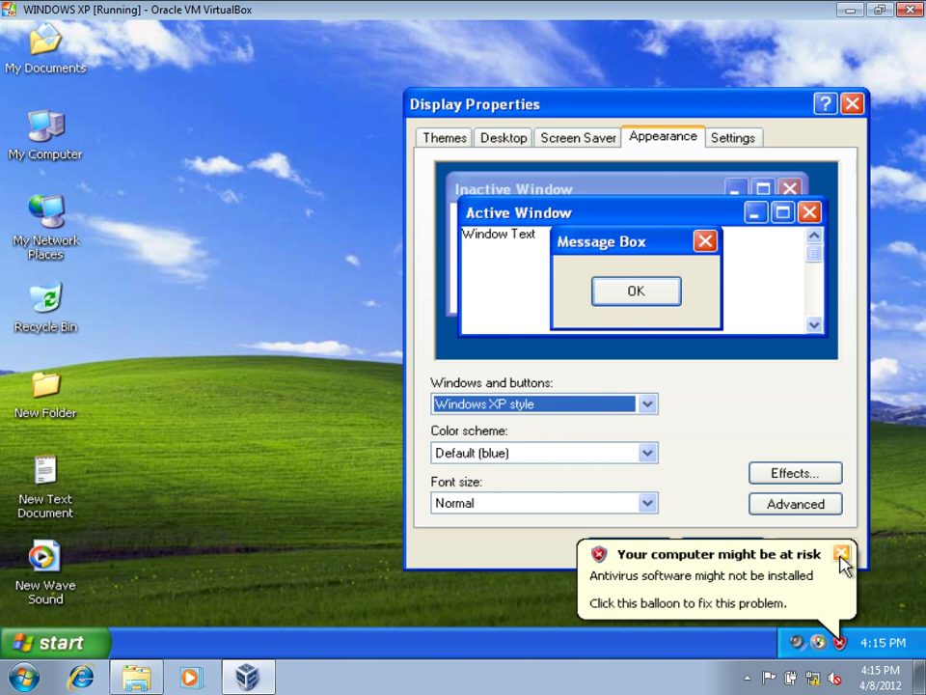
click(842, 553)
Look through the advanced appearance items and the large icons option in the effects settings, cancelling both dialogs
click(801, 514)
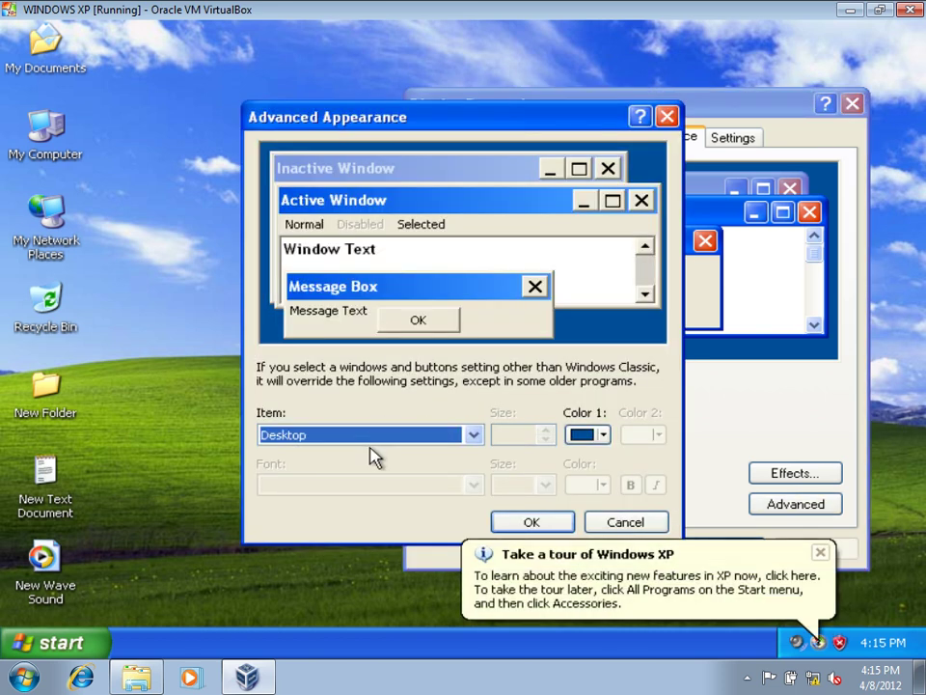
click(378, 436)
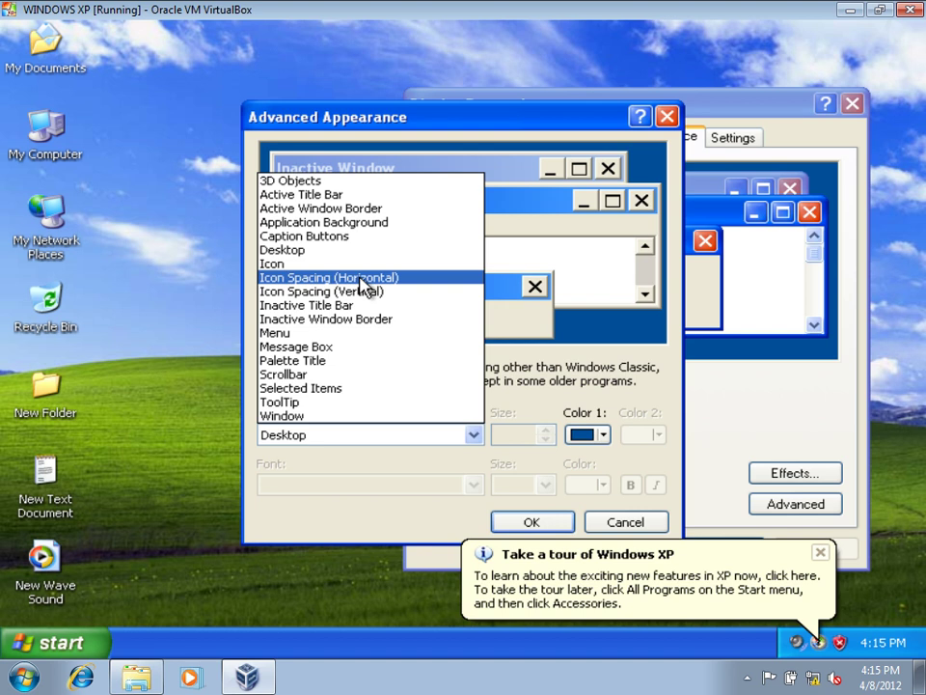
click(651, 521)
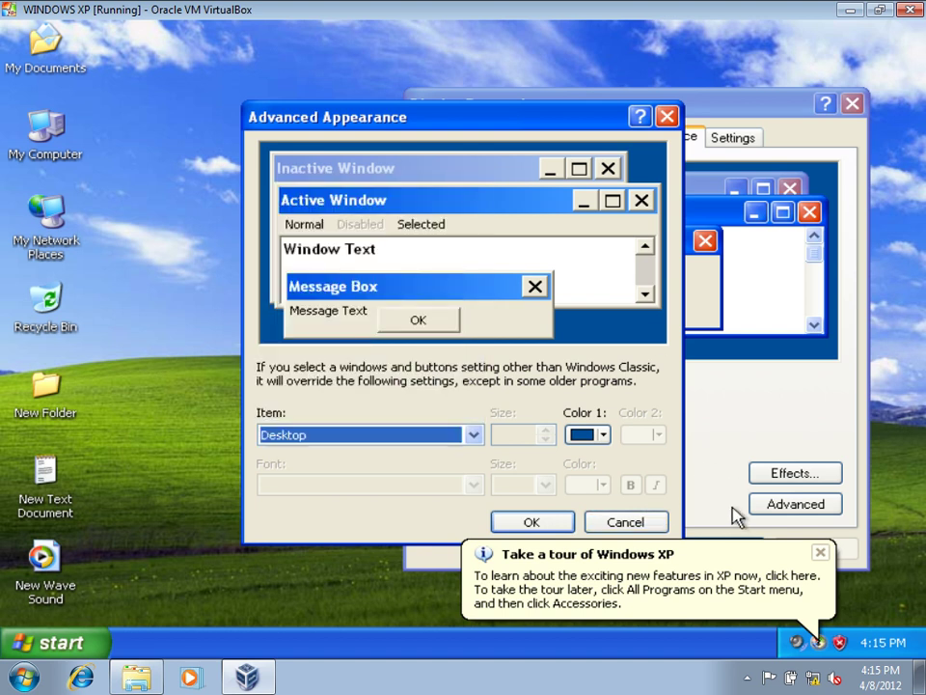
click(645, 526)
click(815, 475)
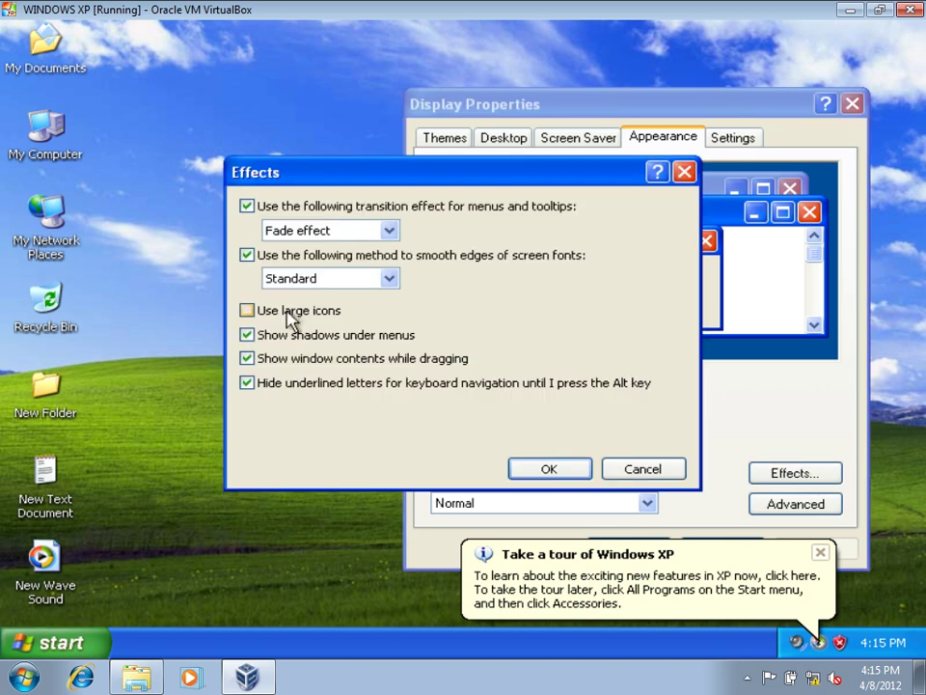
click(323, 313)
click(644, 469)
Set the font size of the Icon item to 16 in the advanced appearance settings
click(796, 503)
click(440, 434)
click(307, 266)
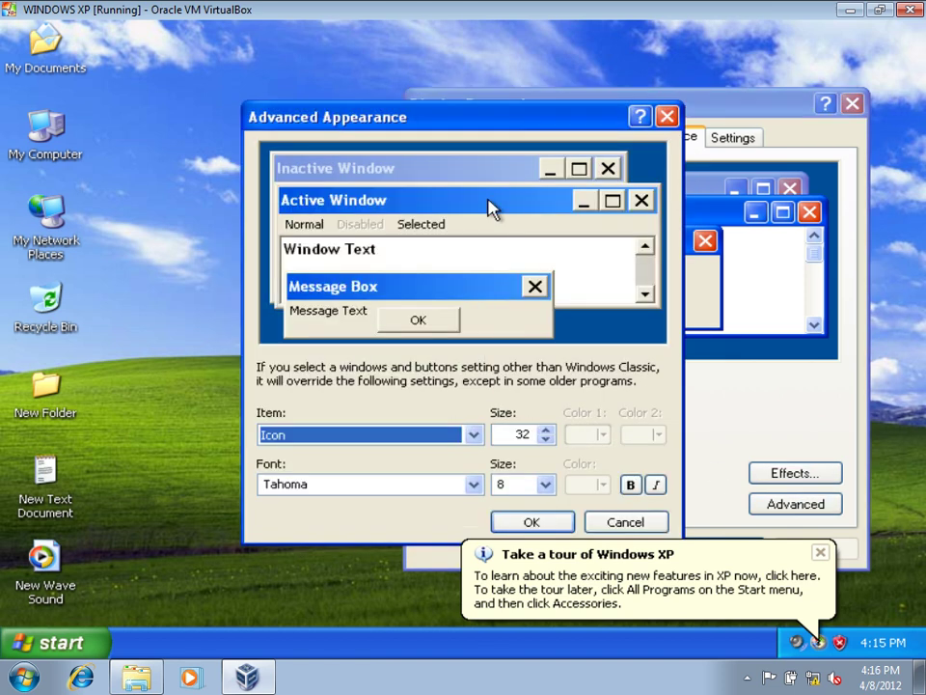
drag(496, 125, 623, 20)
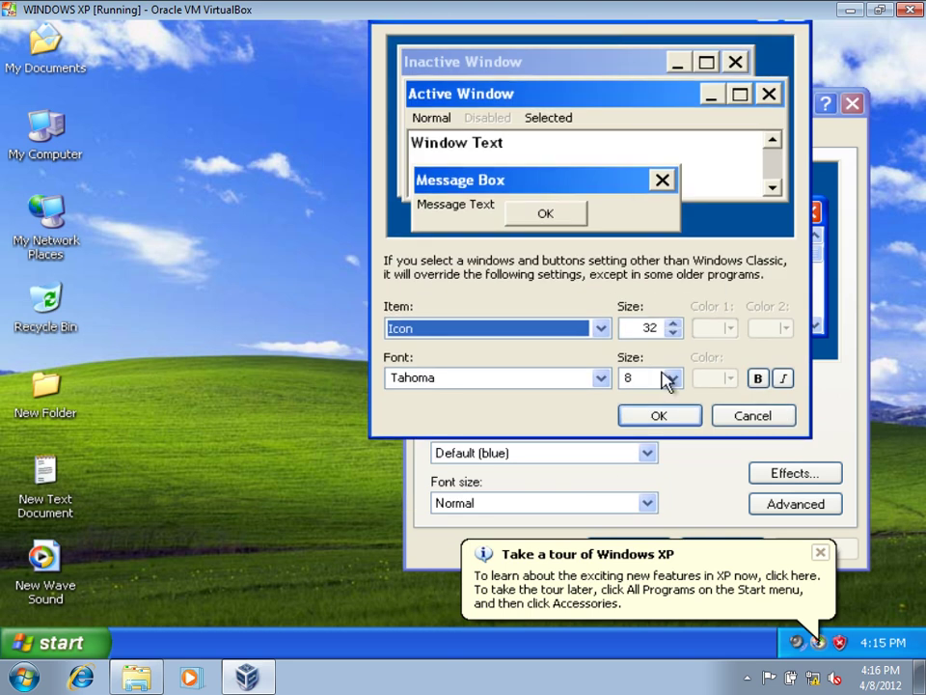
click(637, 379)
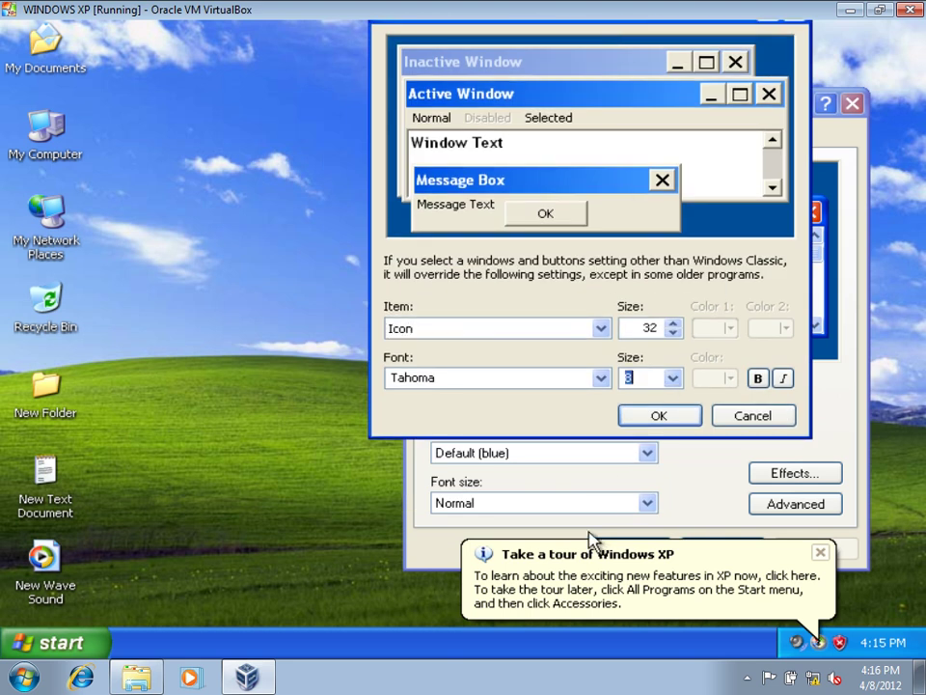
text(16)
Set the icon size to 64, confirm the advanced settings and apply them to the desktop
double_click(630, 328)
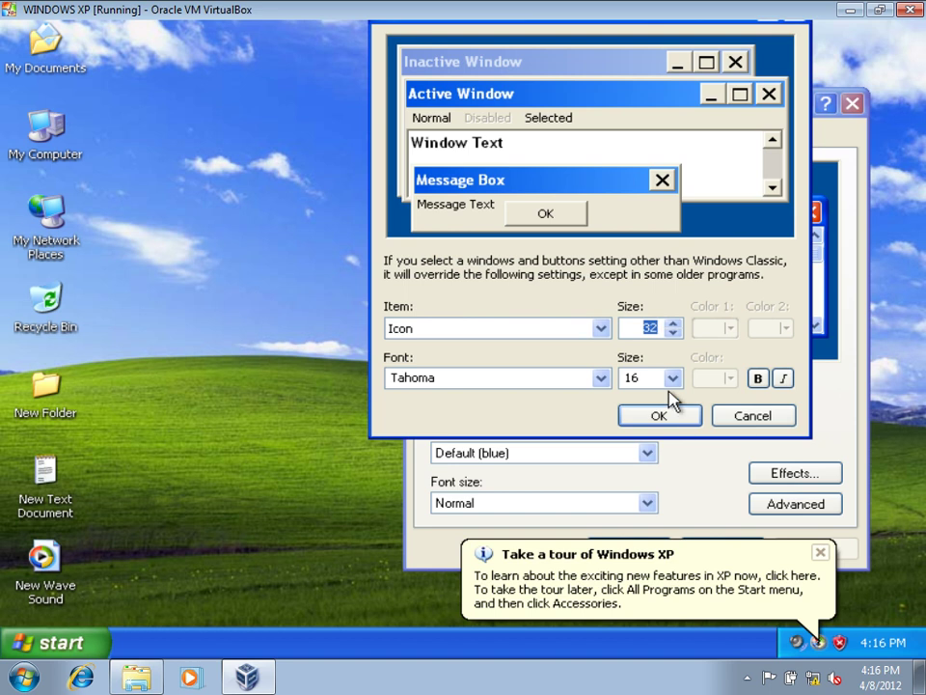
key(Down)
key(Down)
text(64)
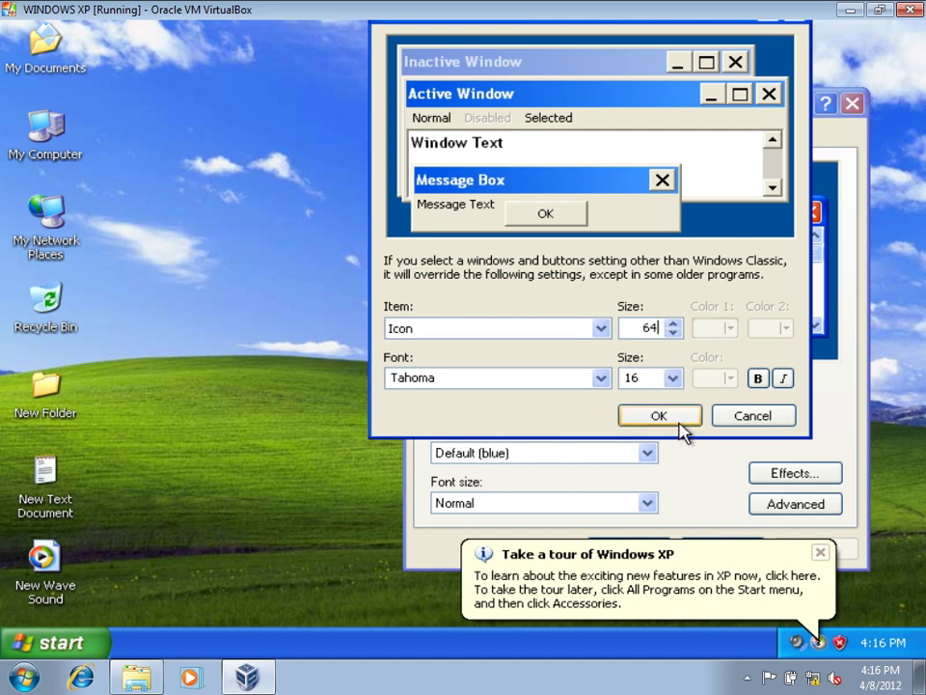
click(681, 417)
click(847, 557)
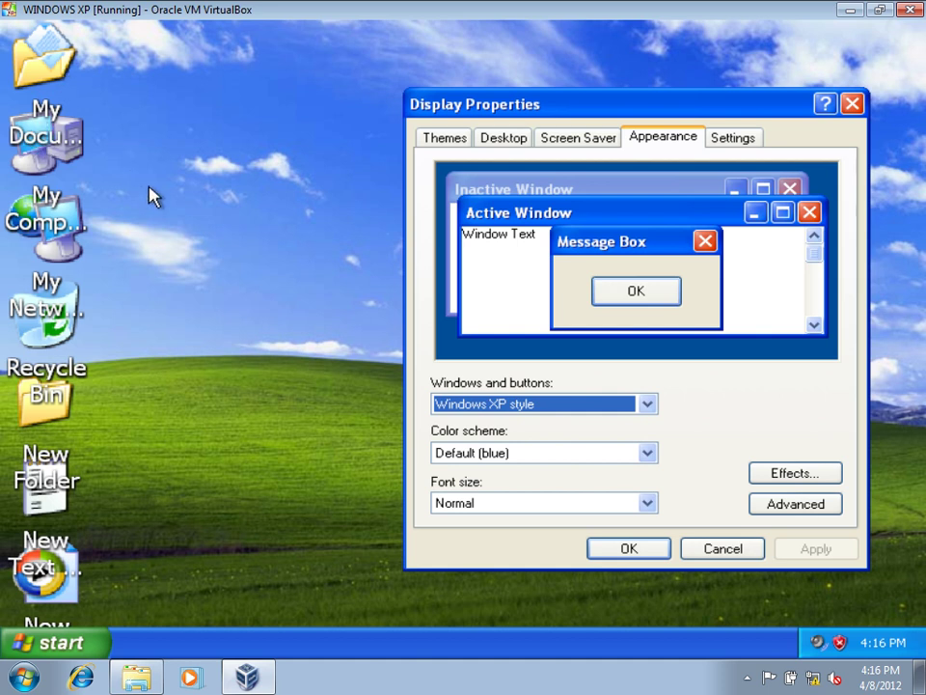
Set the Icon item's font size to 8 and its size to 32, apply the settings and refresh the desktop
click(777, 505)
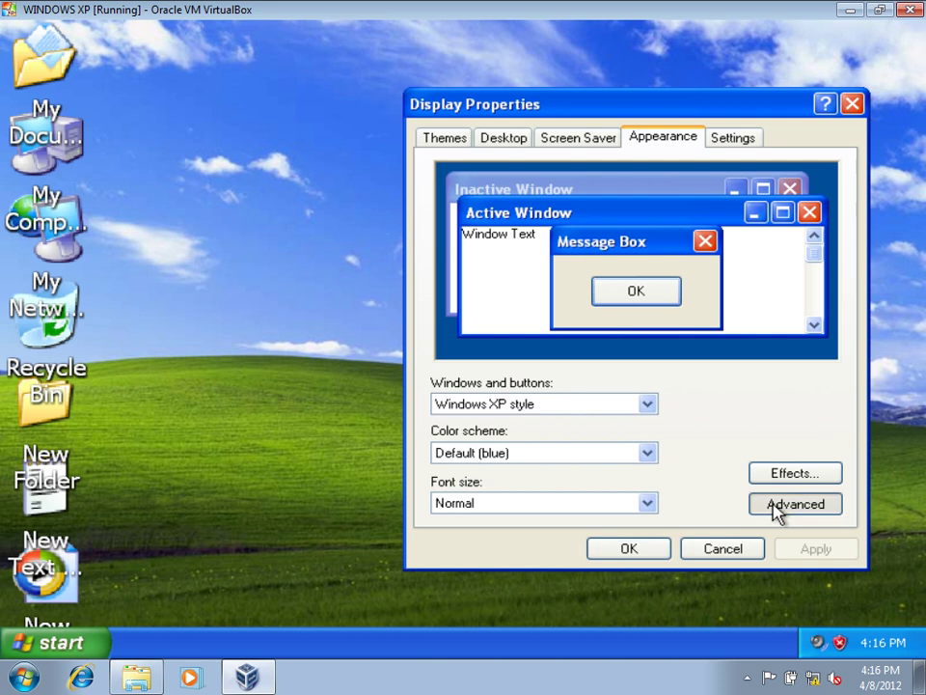
click(391, 435)
click(306, 268)
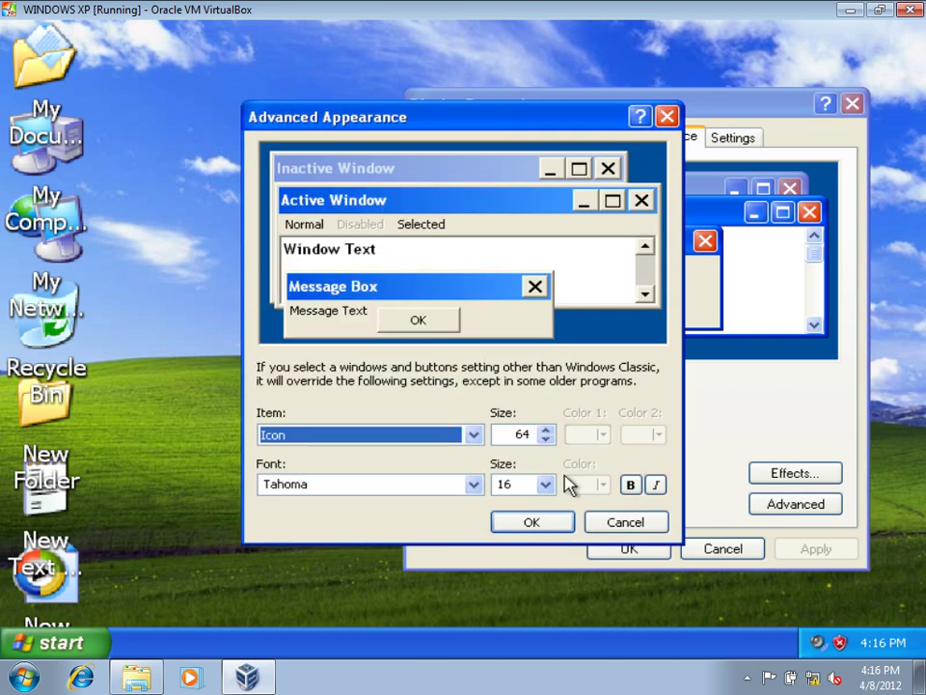
double_click(521, 482)
text(8)
double_click(514, 434)
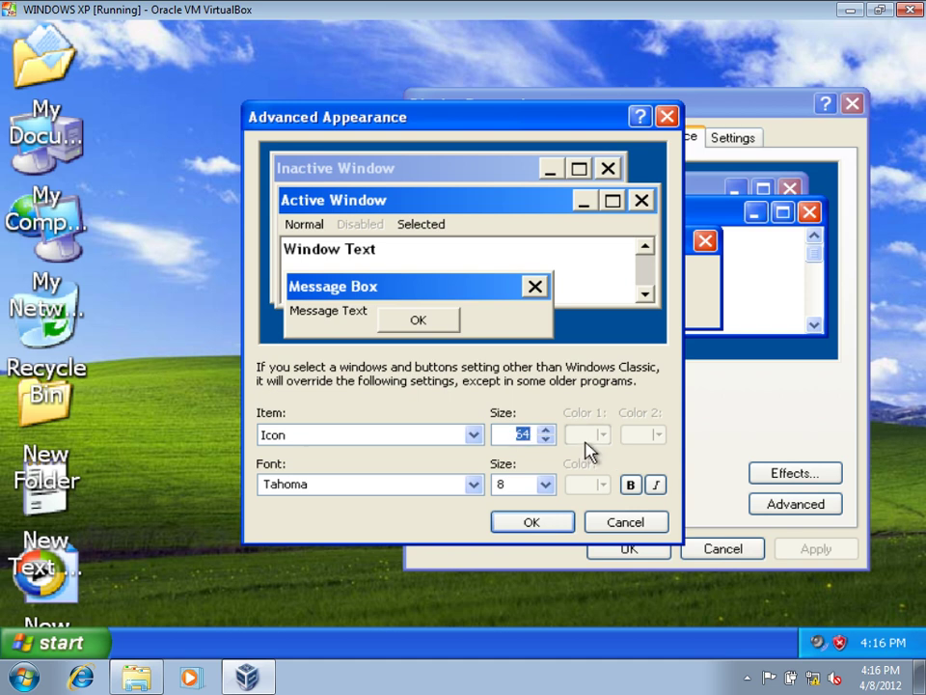
text(32)
key(Return)
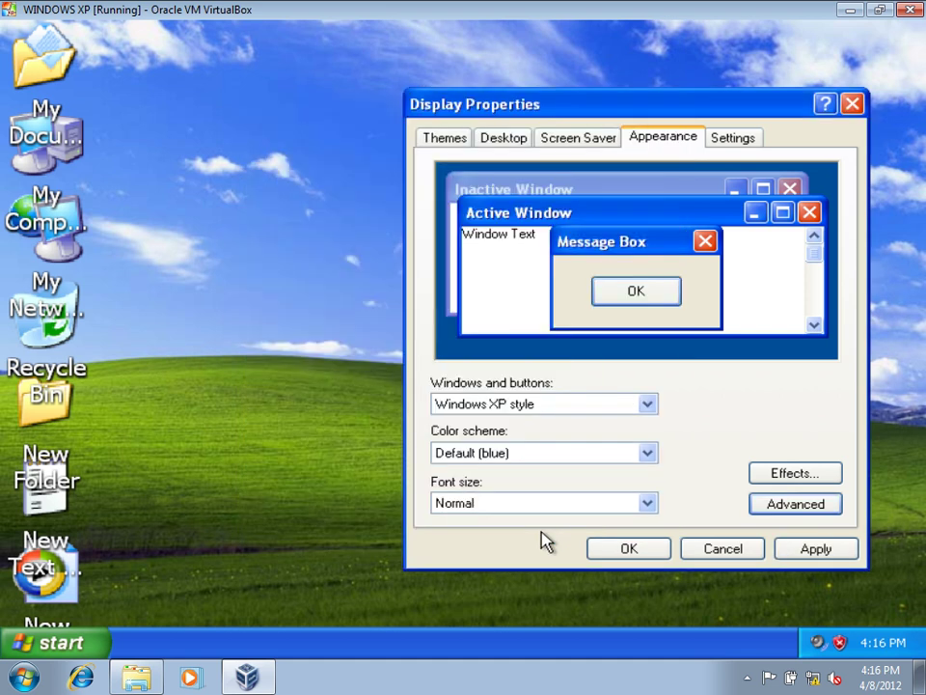
click(802, 550)
right_click(246, 216)
click(308, 246)
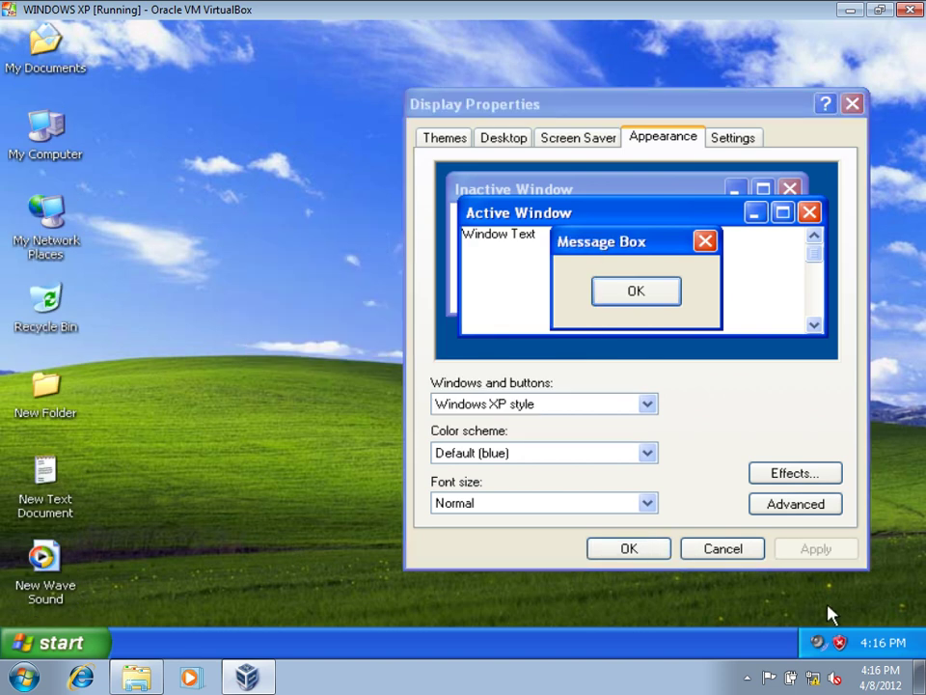
Look at the advanced appearance items once more, cancel the dialog and view the desktop background settings
click(827, 506)
click(347, 436)
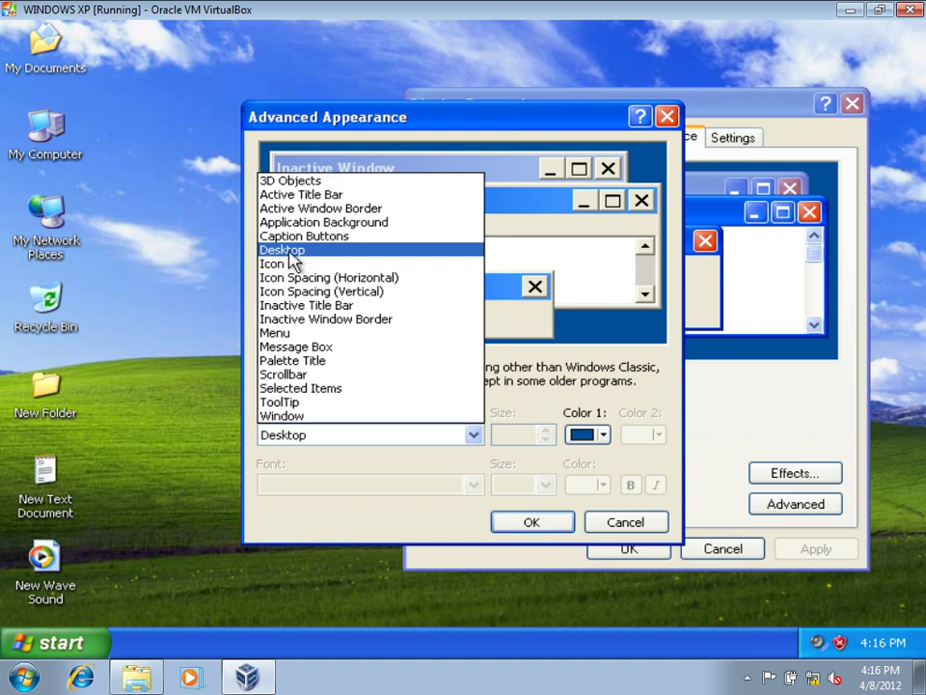
click(311, 265)
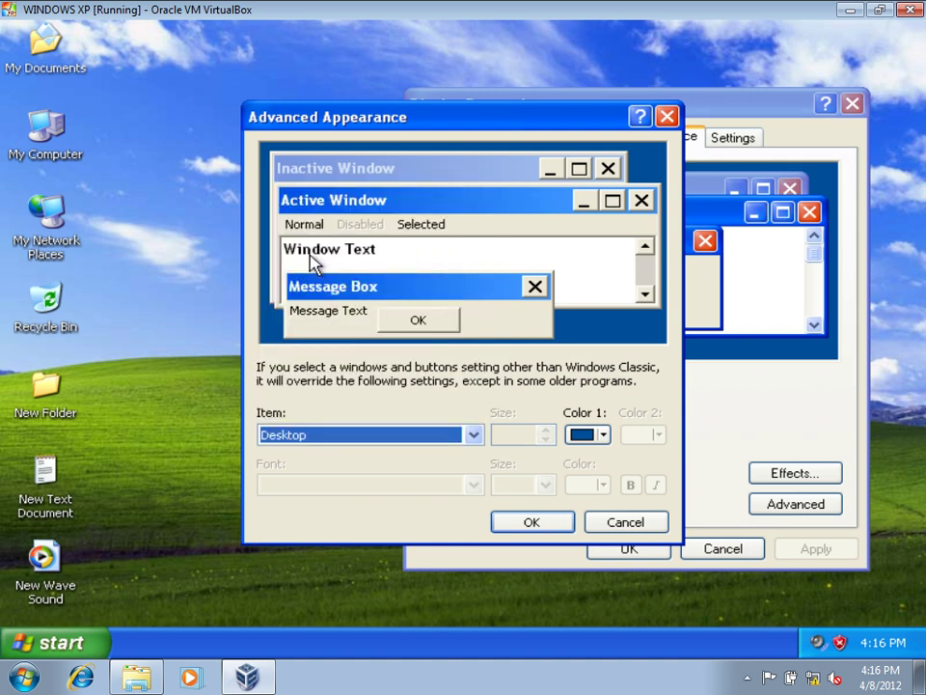
click(641, 527)
click(509, 142)
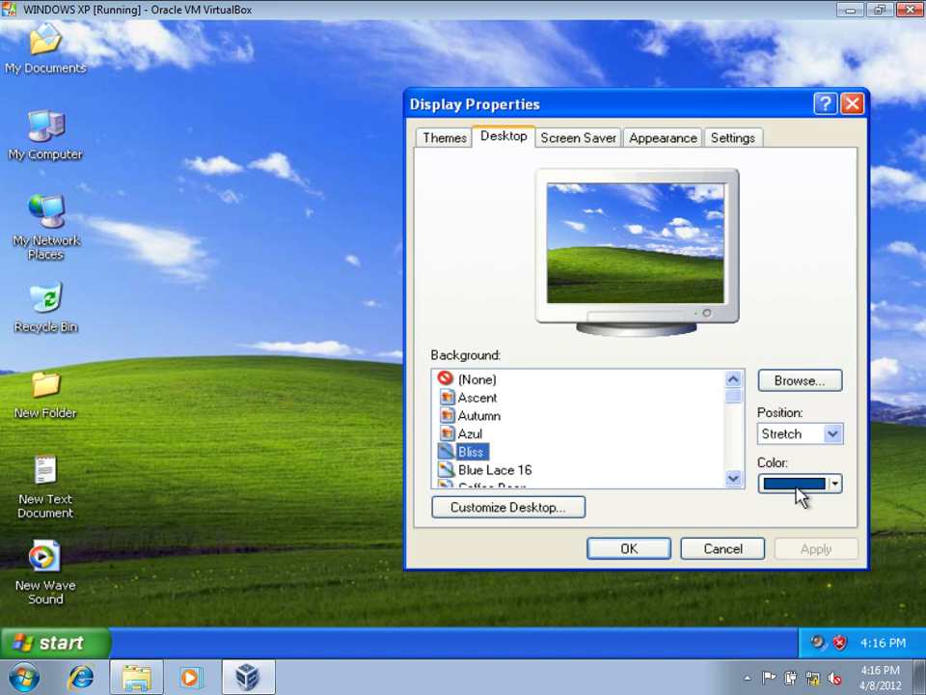
Remove the desktop background picture by choosing (None) and apply it, moving the dialog aside
click(473, 381)
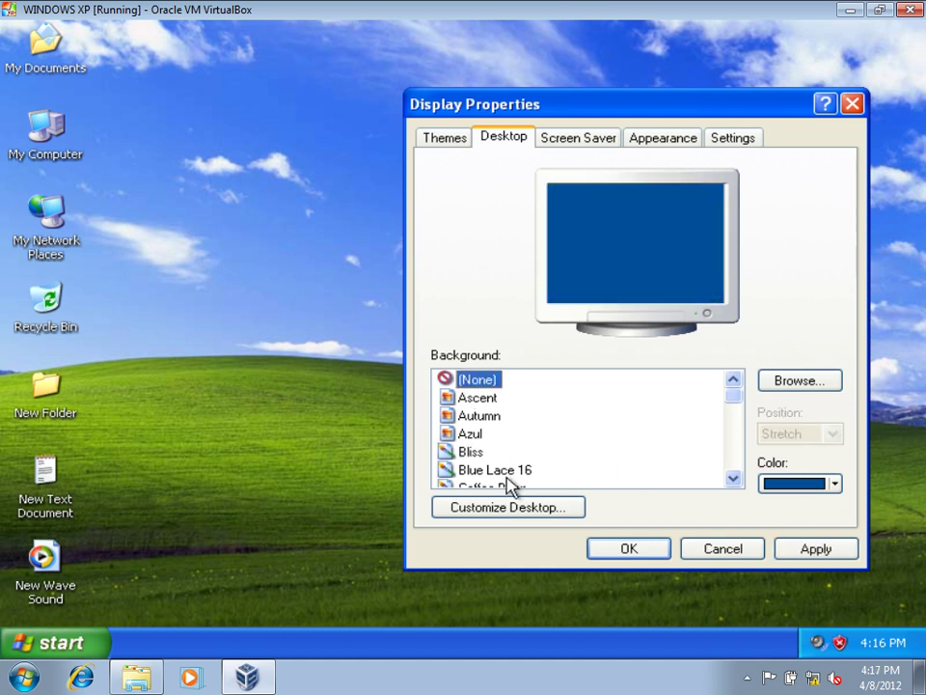
click(818, 550)
drag(641, 116, 530, 93)
Set the desktop background color to red, apply it and close the display properties
click(714, 462)
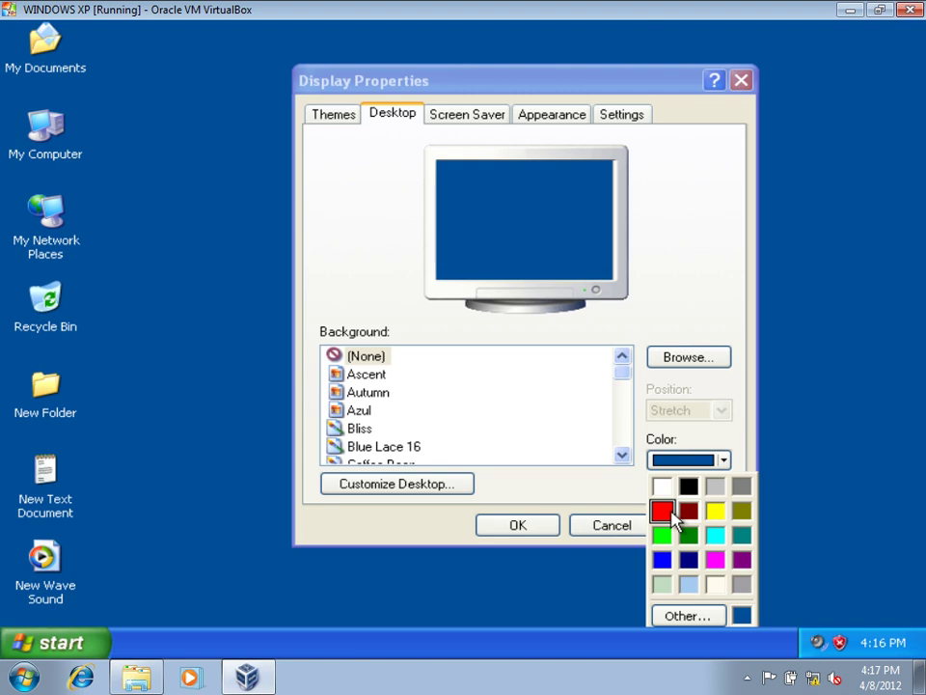
click(673, 513)
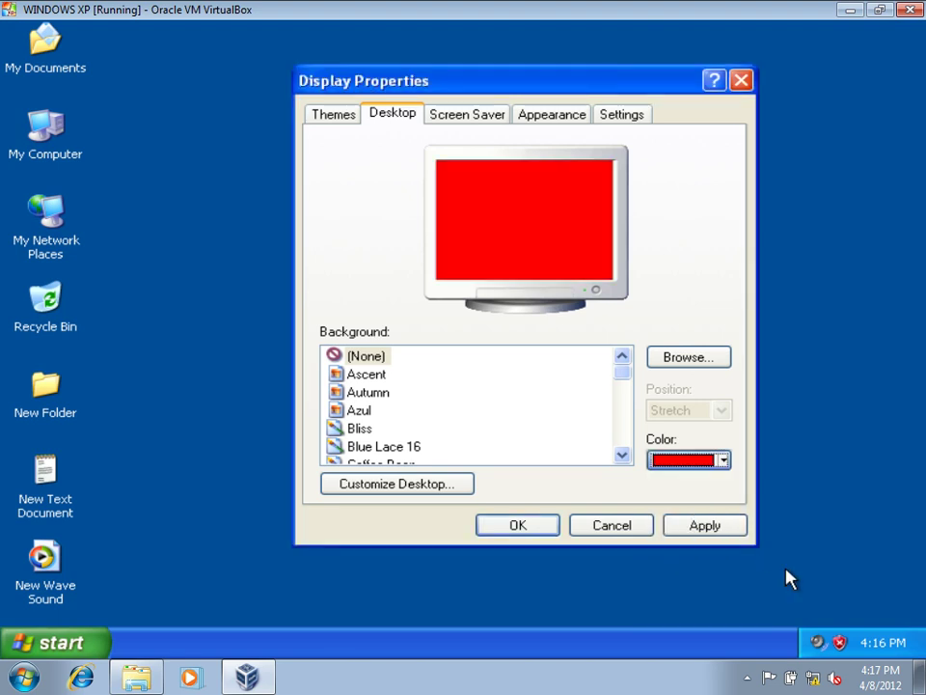
click(717, 526)
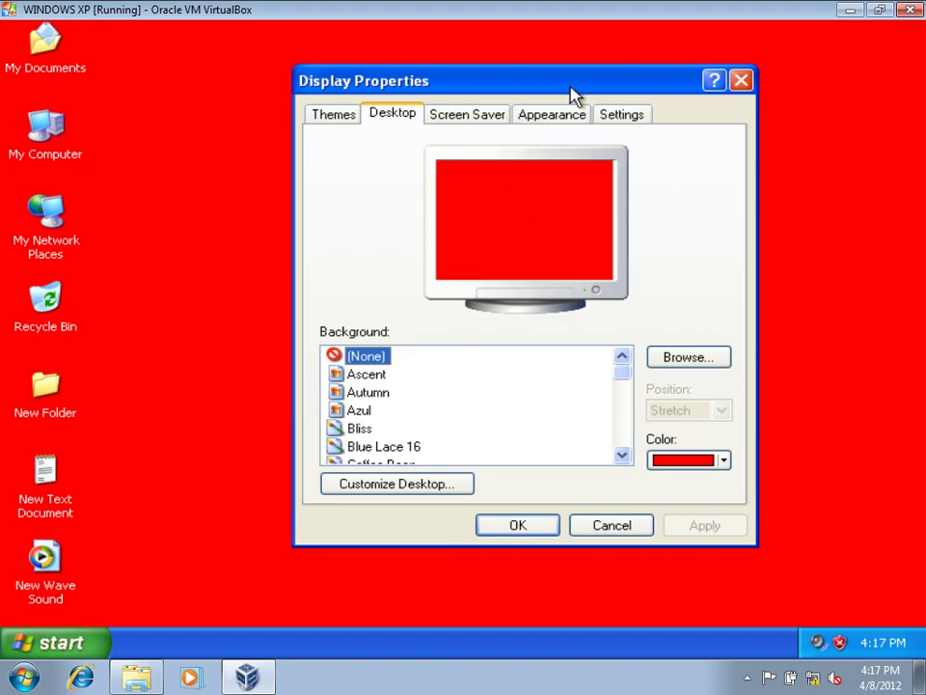
drag(570, 87, 627, 74)
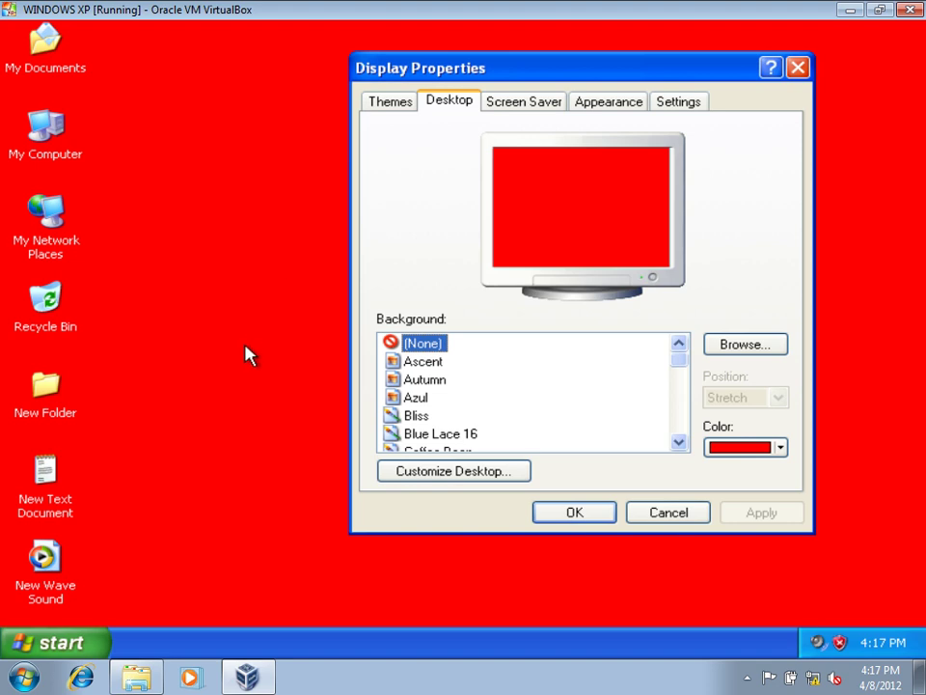
click(582, 522)
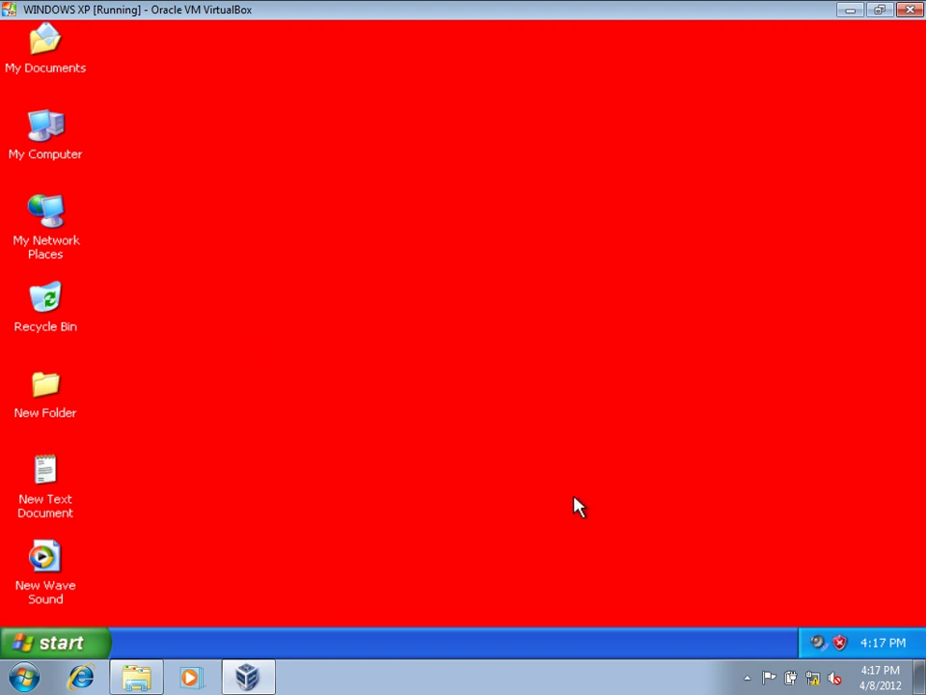
Reopen the display properties and examine the Desktop item and its color choices in the advanced appearance settings, leaving without changes
right_click(558, 191)
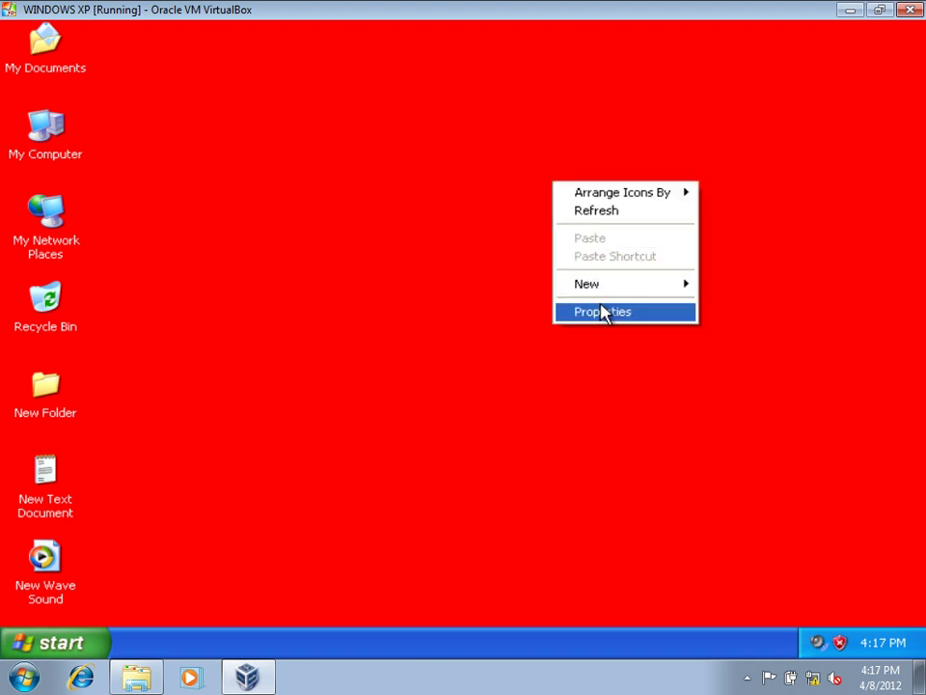
click(604, 311)
drag(375, 130, 615, 67)
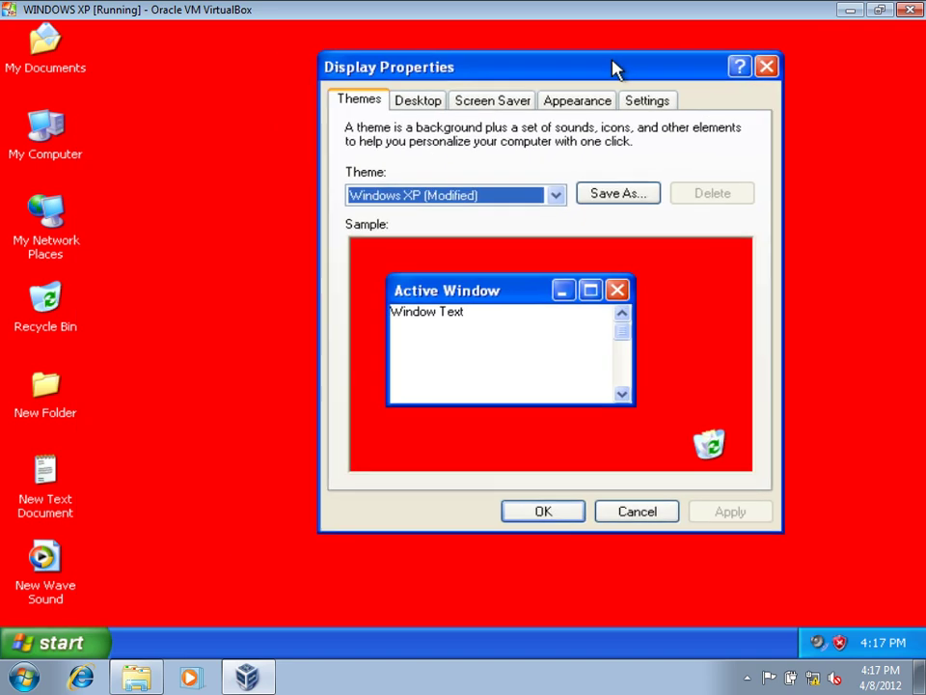
click(582, 113)
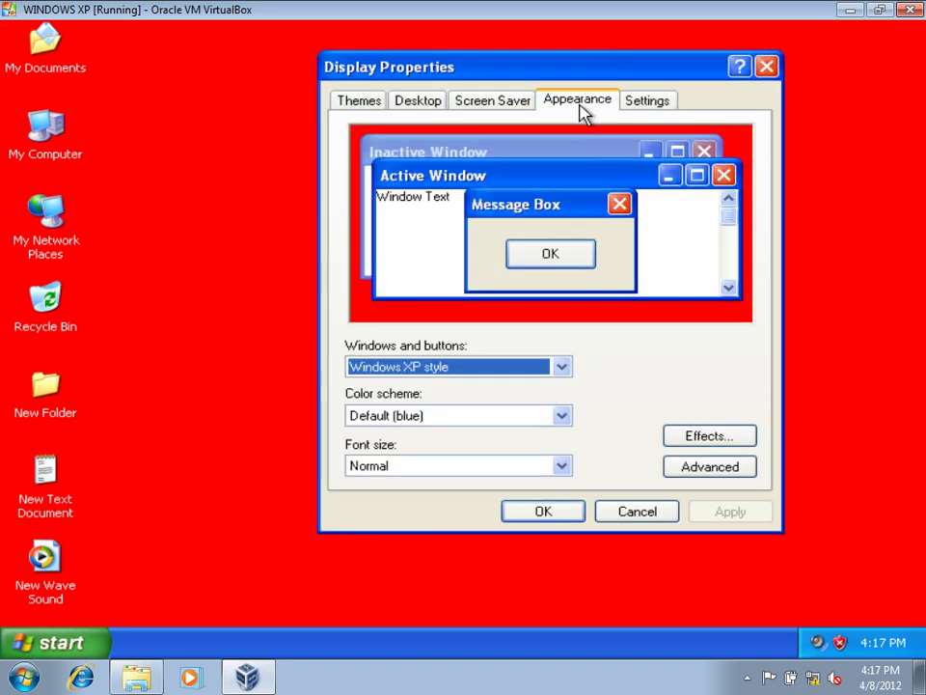
click(711, 467)
drag(478, 124, 662, 60)
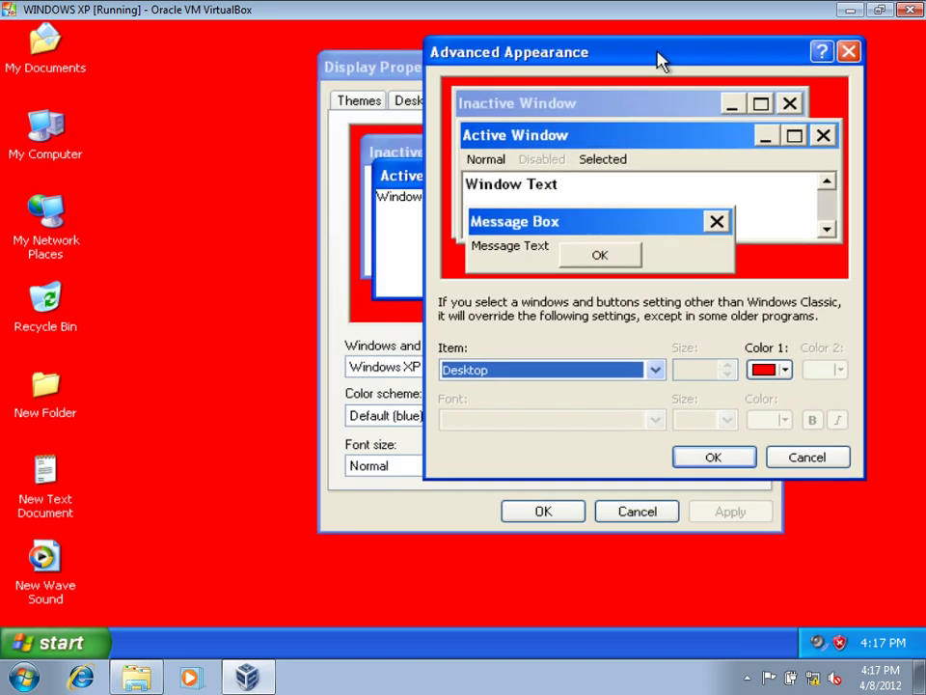
click(598, 367)
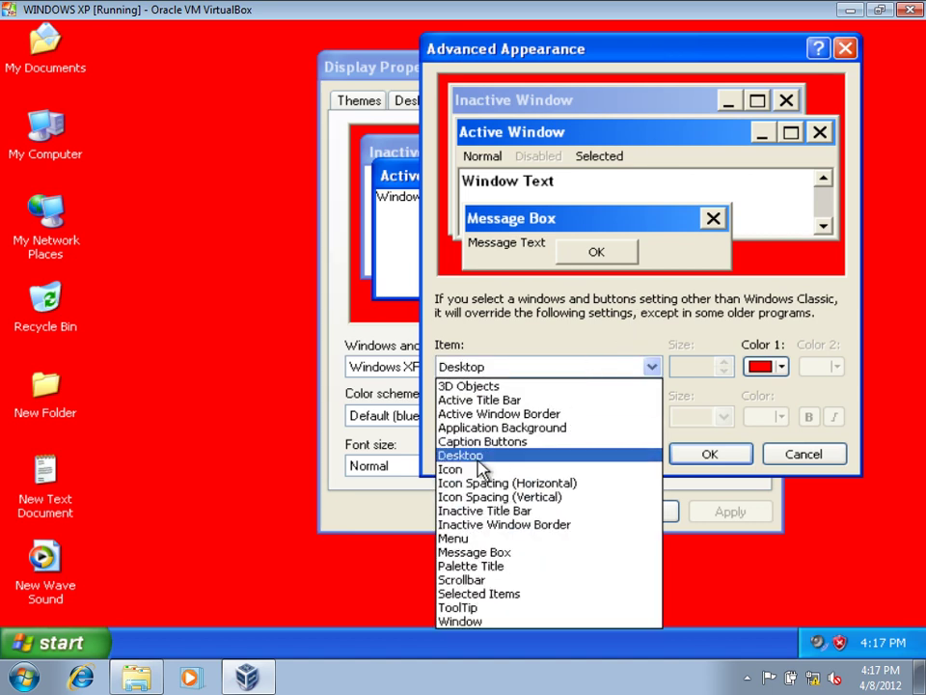
click(526, 452)
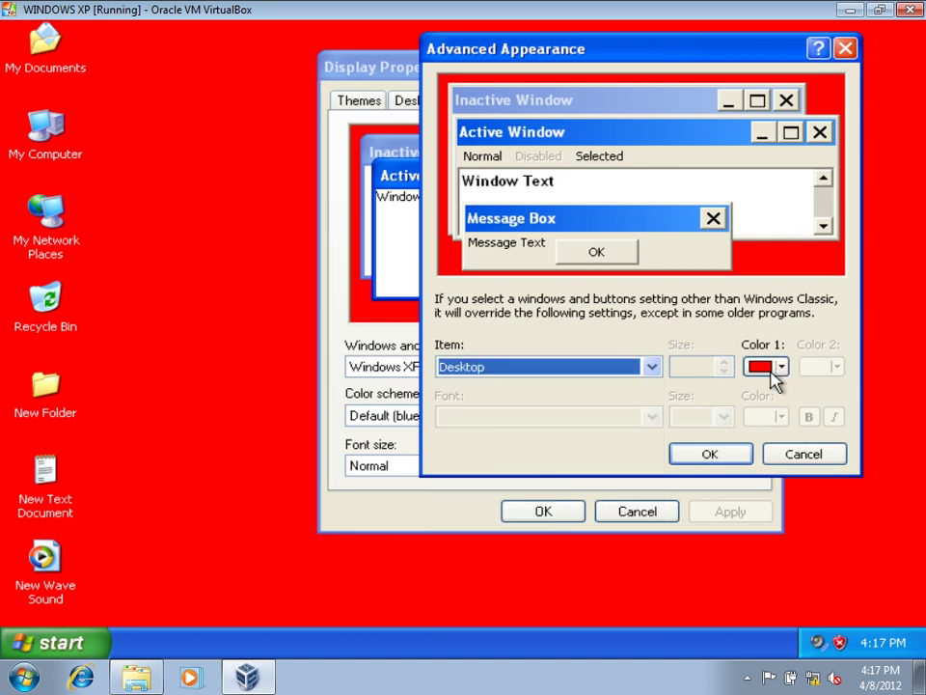
click(775, 368)
click(719, 418)
click(804, 455)
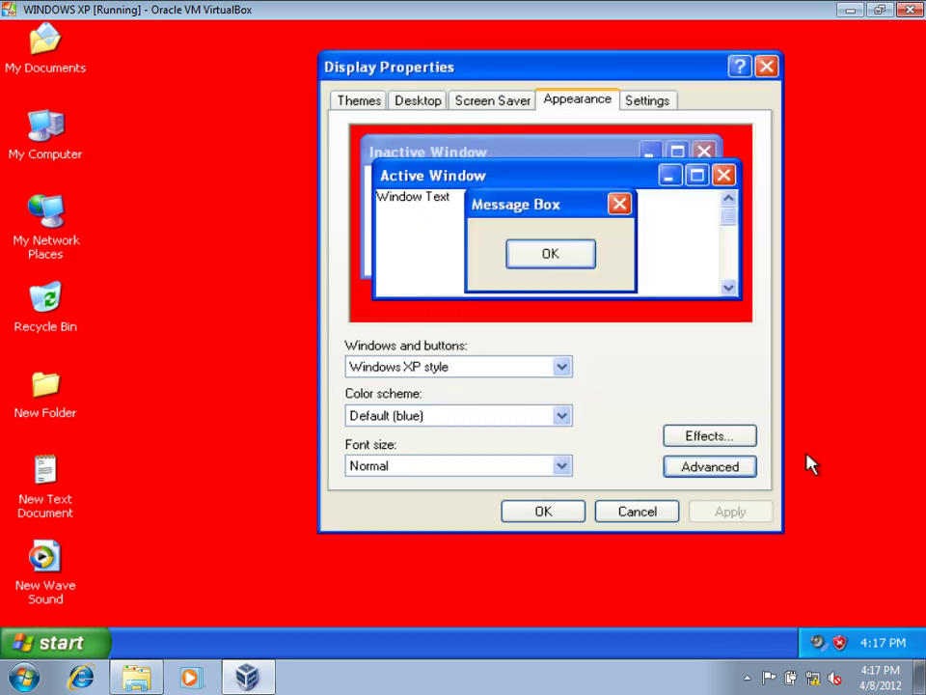
Compare the desktop background settings with the item list in the advanced appearance settings, then cancel the advanced dialog
click(431, 107)
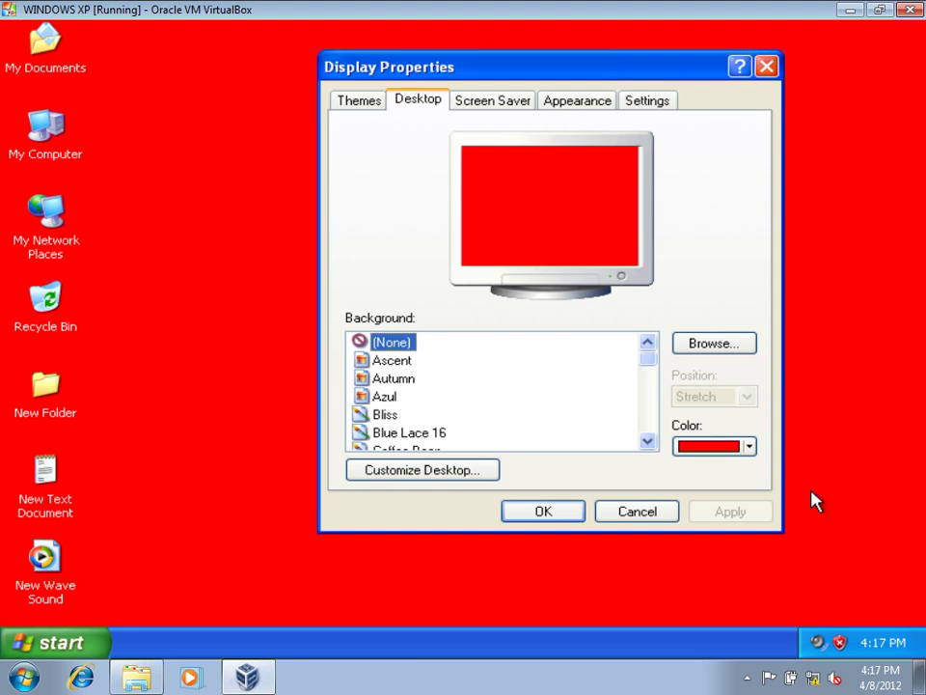
click(606, 104)
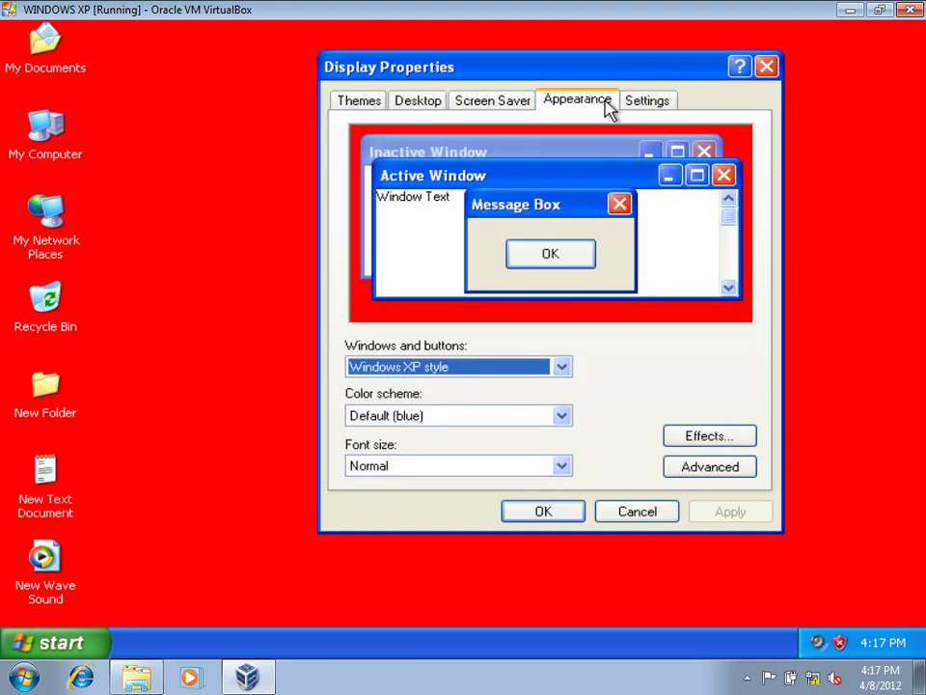
click(733, 469)
drag(487, 126, 598, 60)
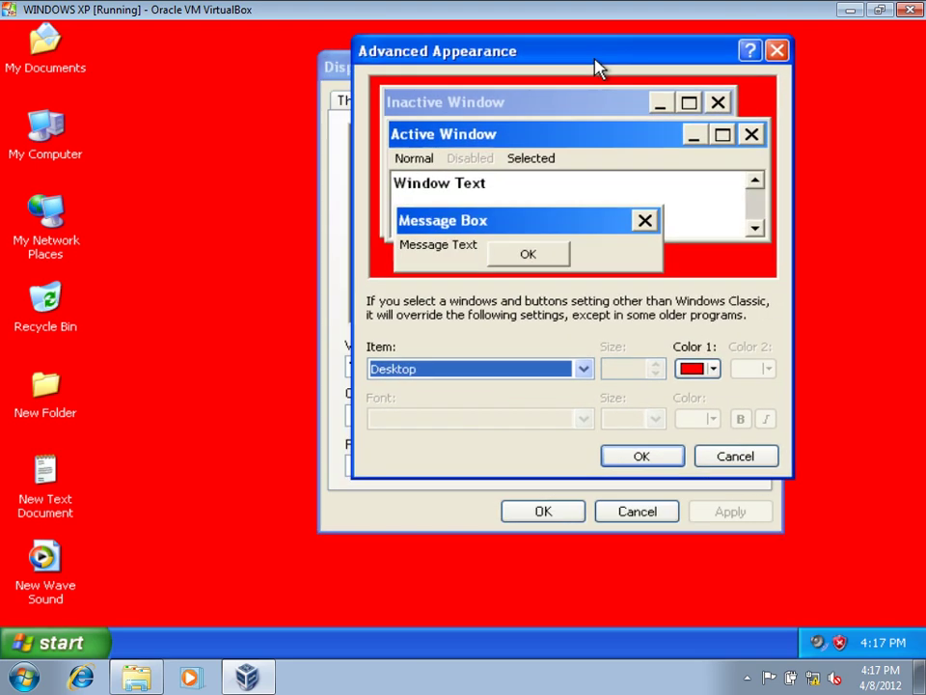
click(425, 368)
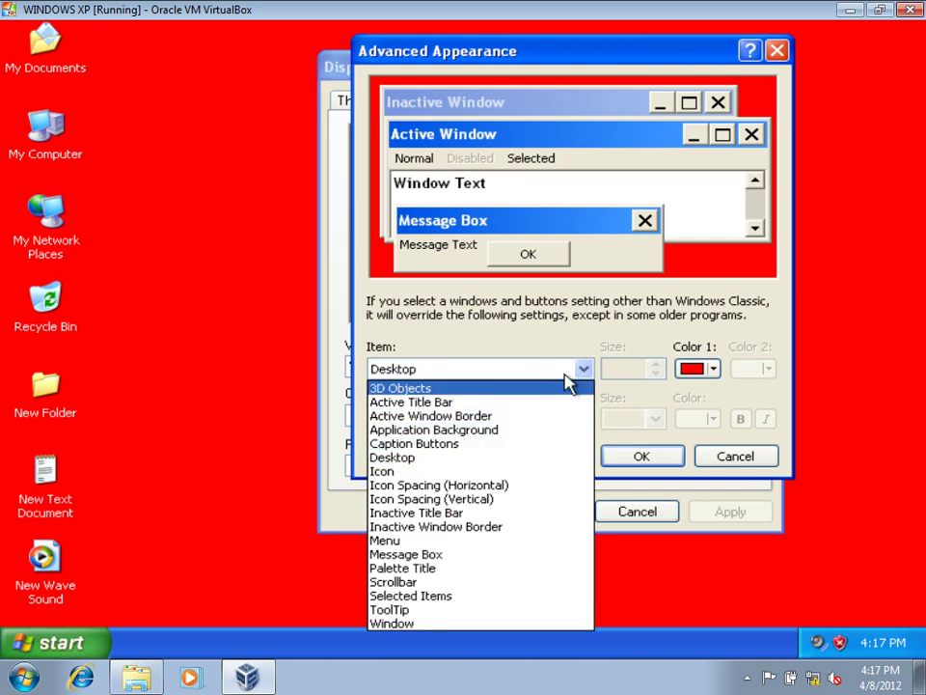
click(695, 52)
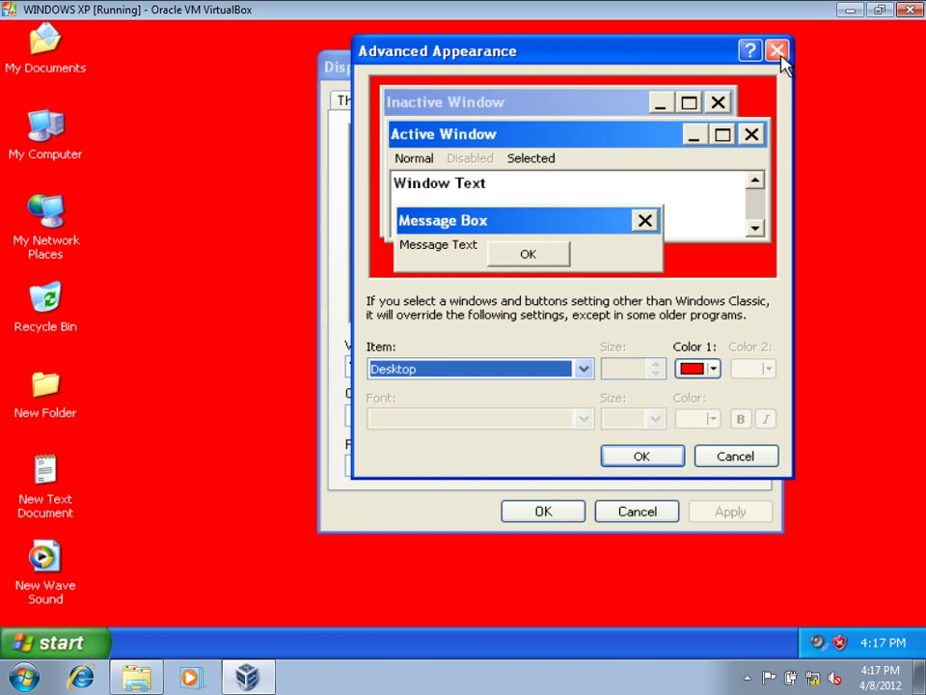
drag(702, 61, 733, 149)
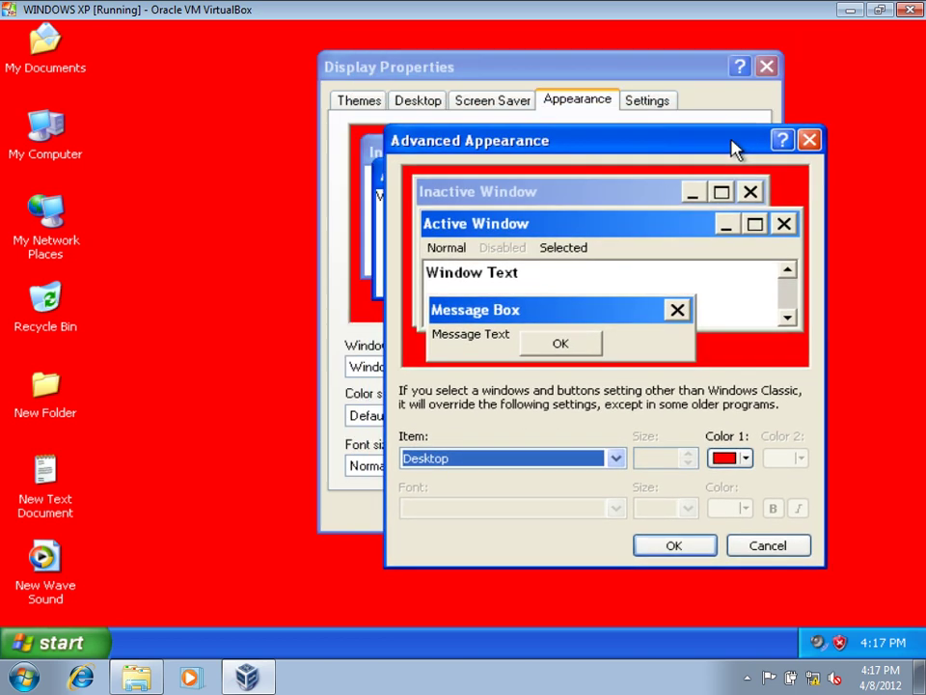
click(770, 546)
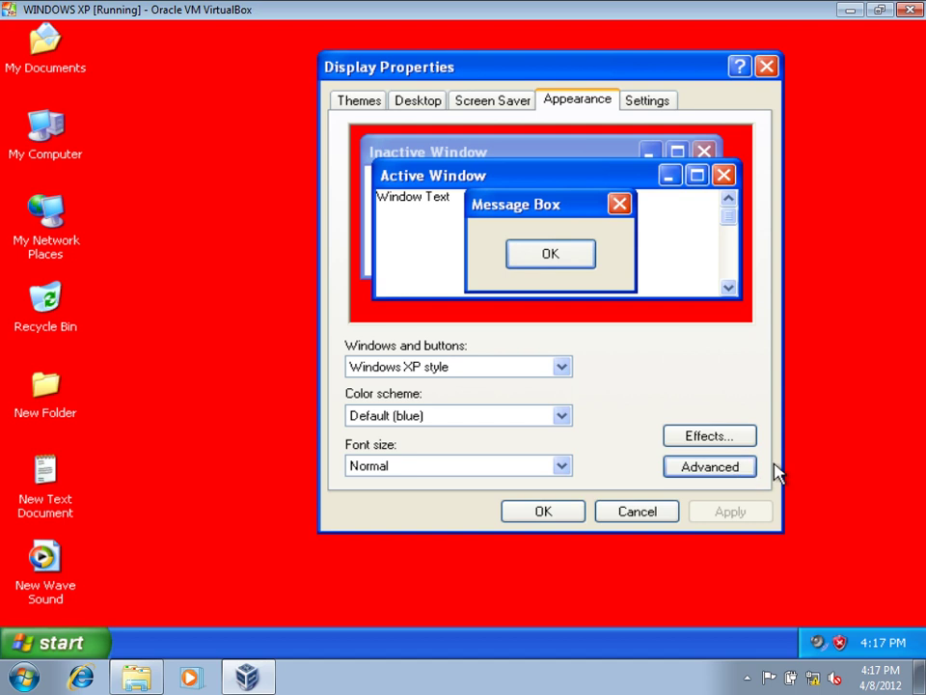
Launch WordPad and maximize its window to view the caption buttons
key(super+r)
text(wordpad)
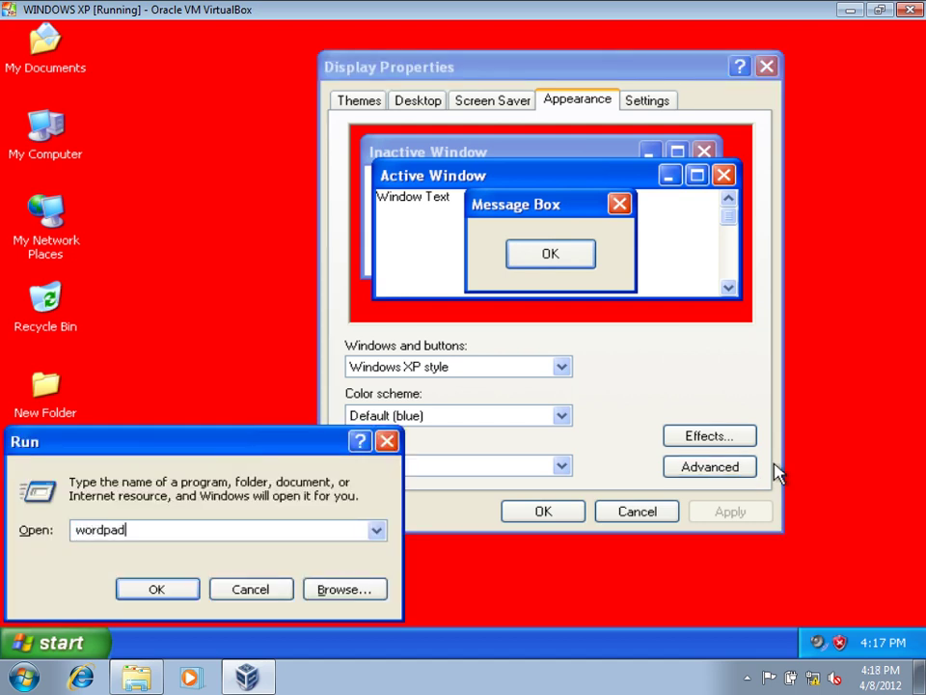
key(Return)
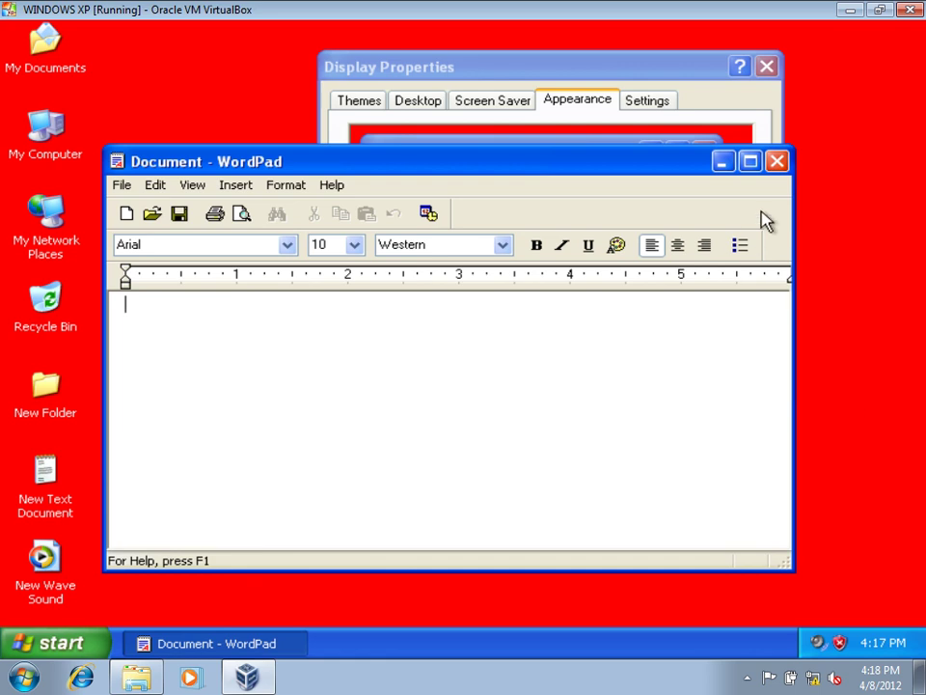
click(749, 161)
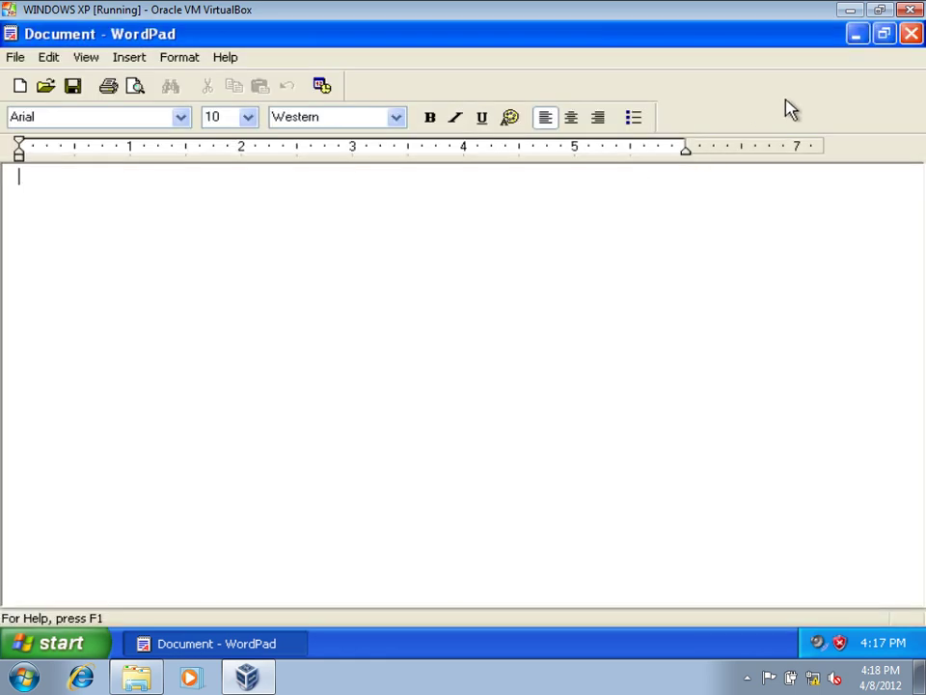
Try out WordPad's caption buttons by minimizing, reopening and restoring down the window, then shrink it slightly and close it
click(859, 37)
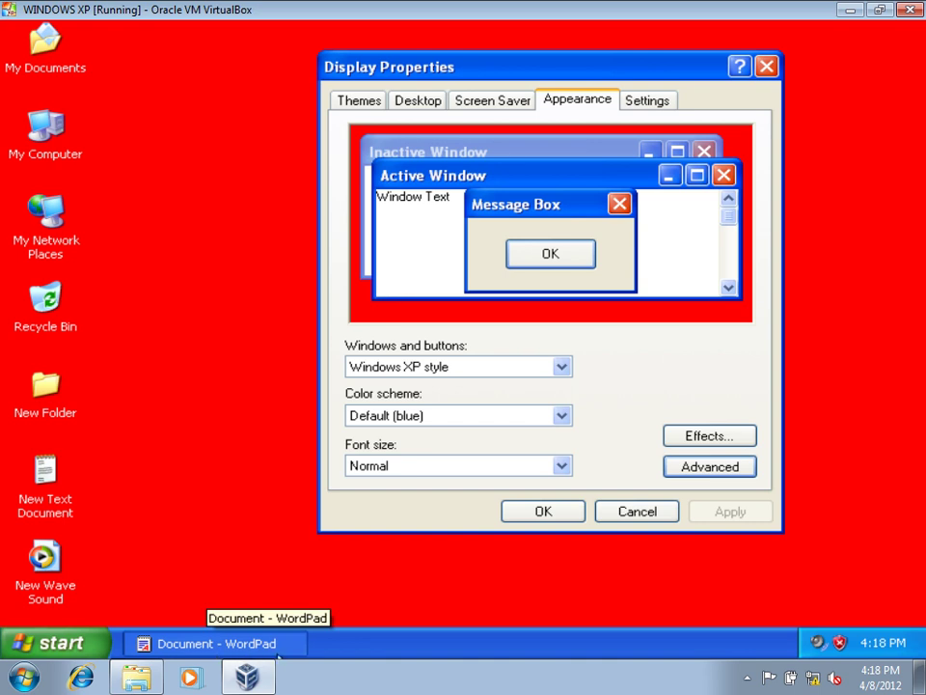
click(246, 645)
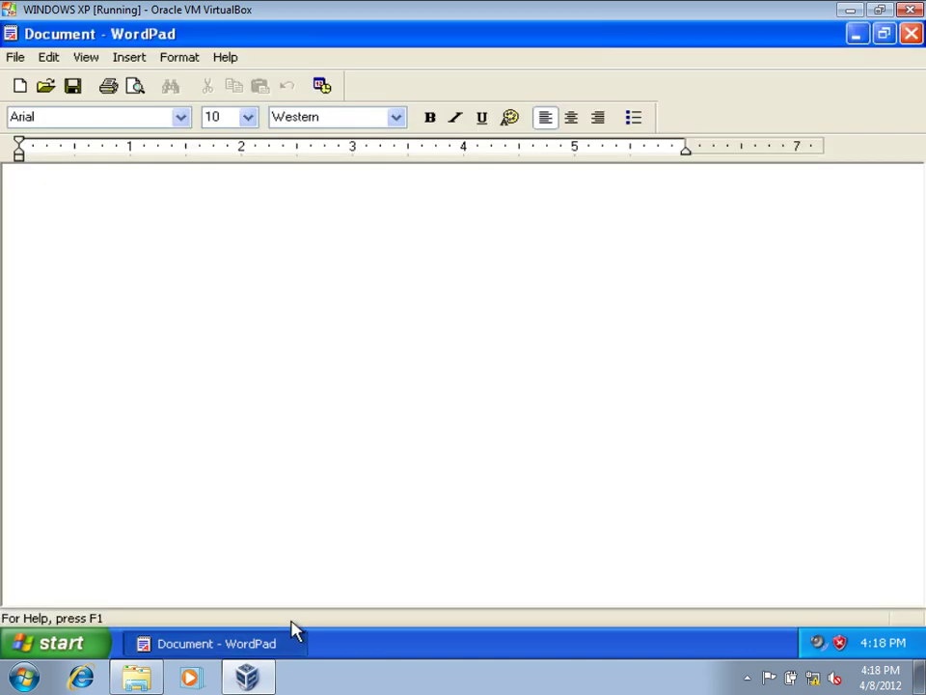
click(884, 35)
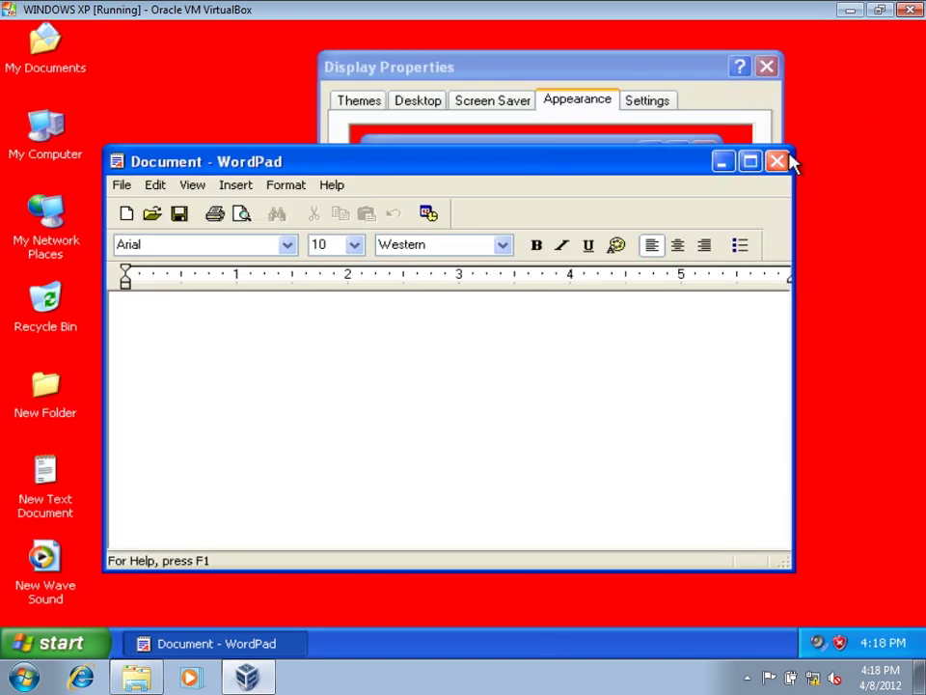
drag(795, 144, 784, 162)
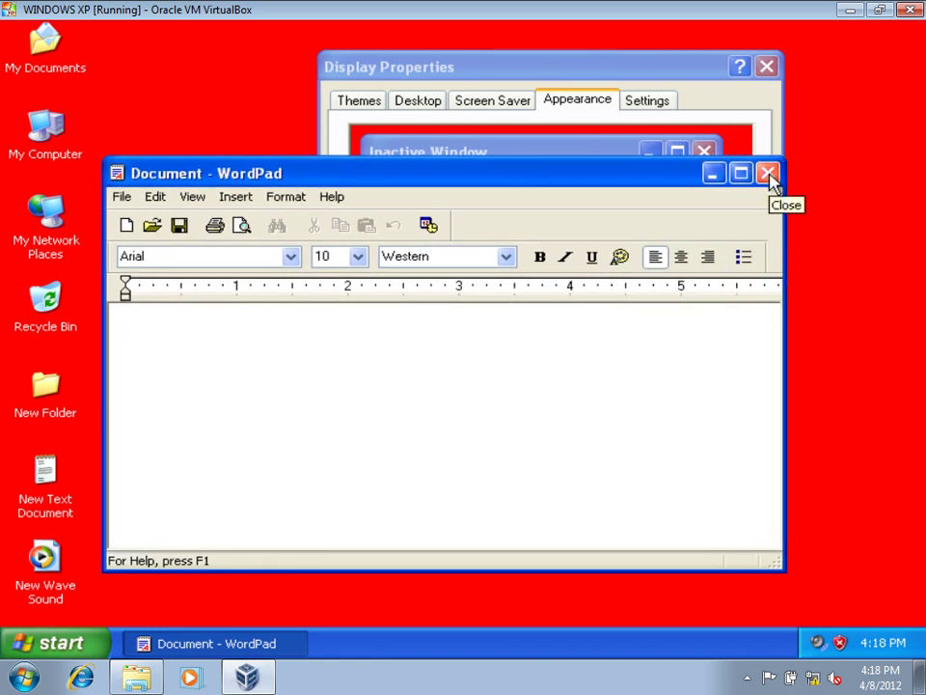
click(768, 174)
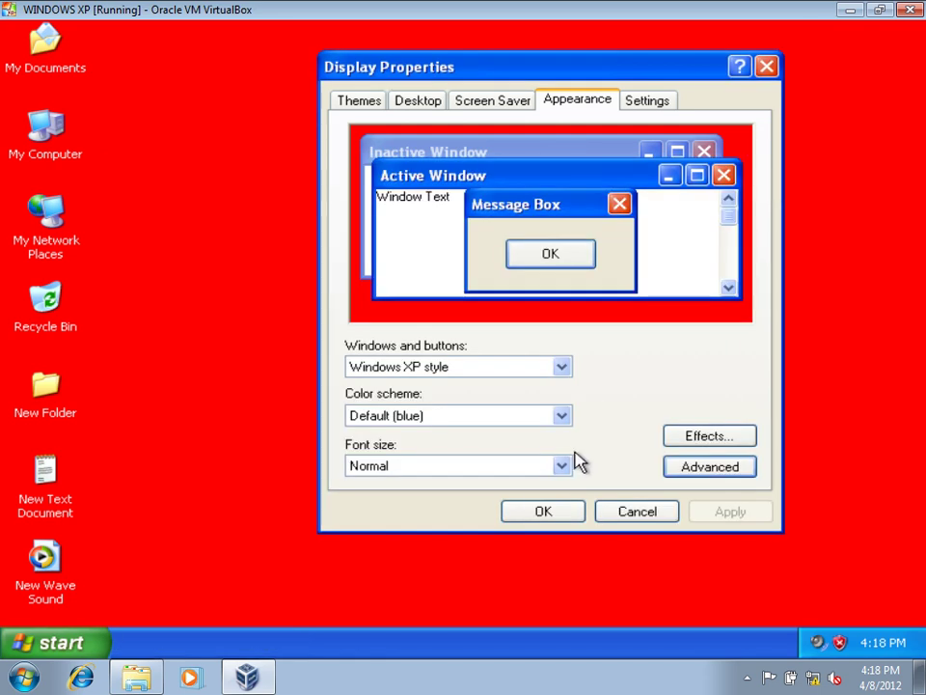
Launch WordPad again, move its window lower on the desktop and close it
key(super+r)
click(175, 604)
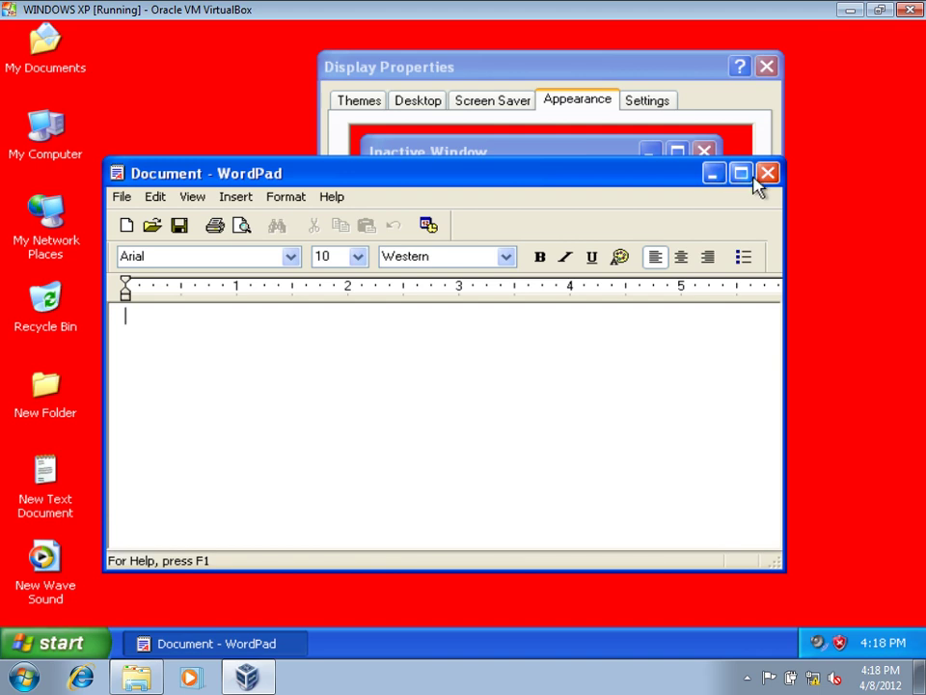
drag(667, 181, 689, 328)
click(786, 323)
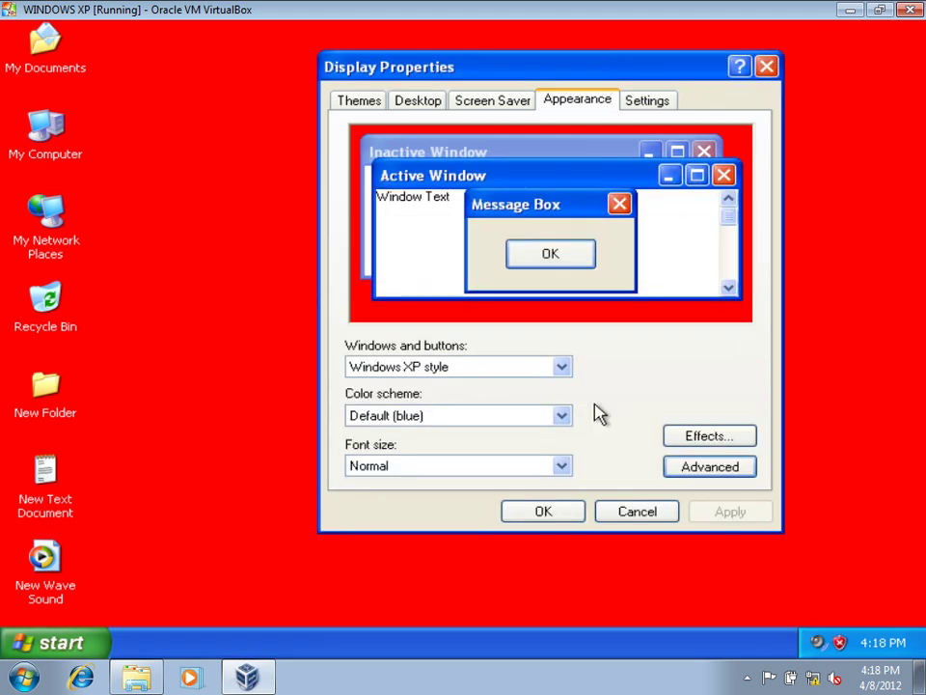
Set the Caption Buttons size to 50 in the advanced appearance settings and apply the change
click(709, 468)
click(427, 439)
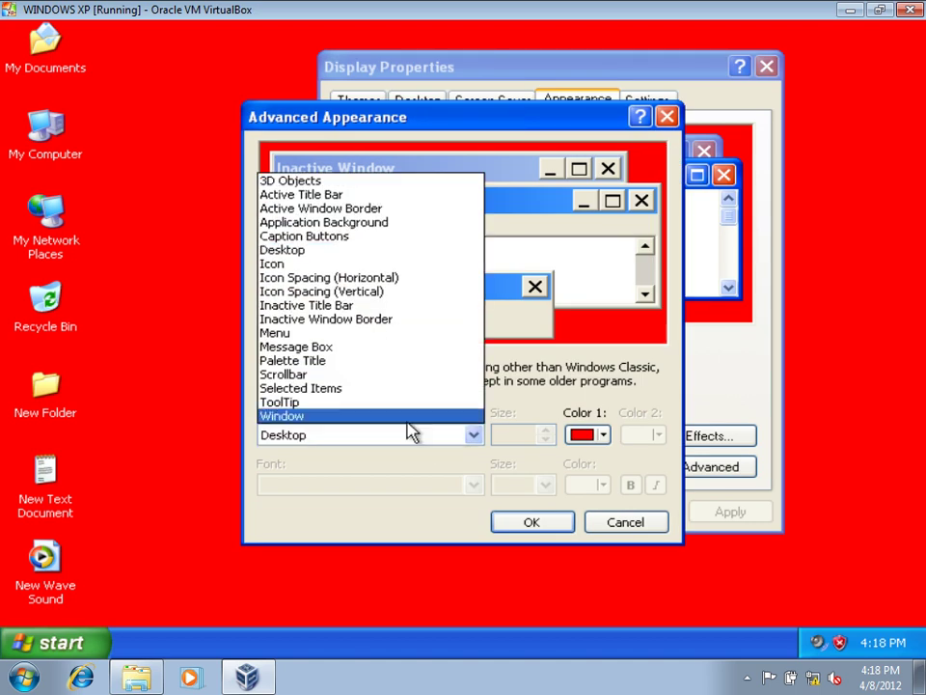
click(350, 236)
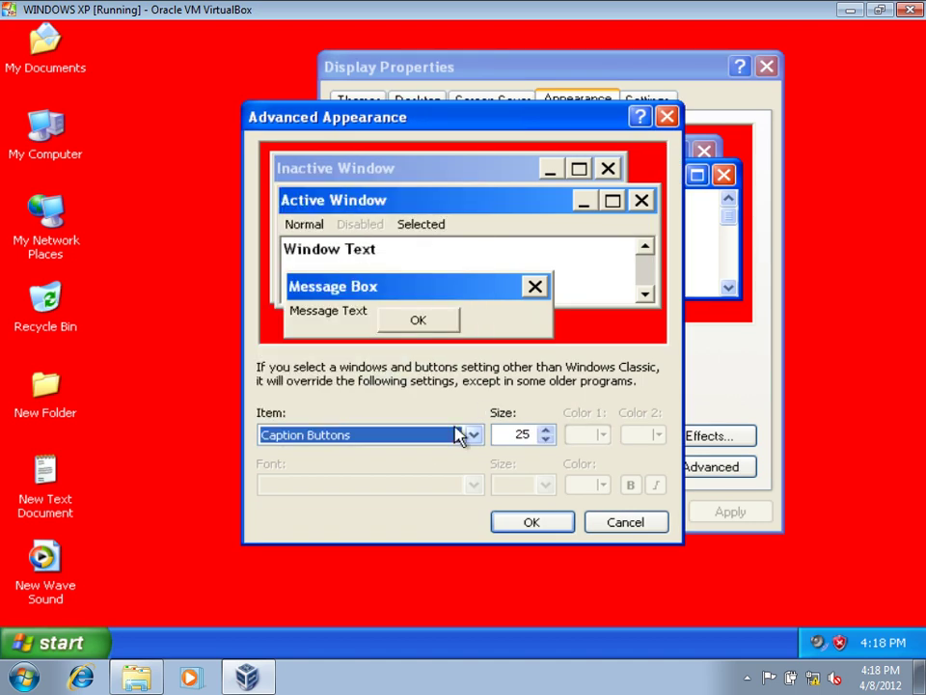
double_click(508, 435)
text(50)
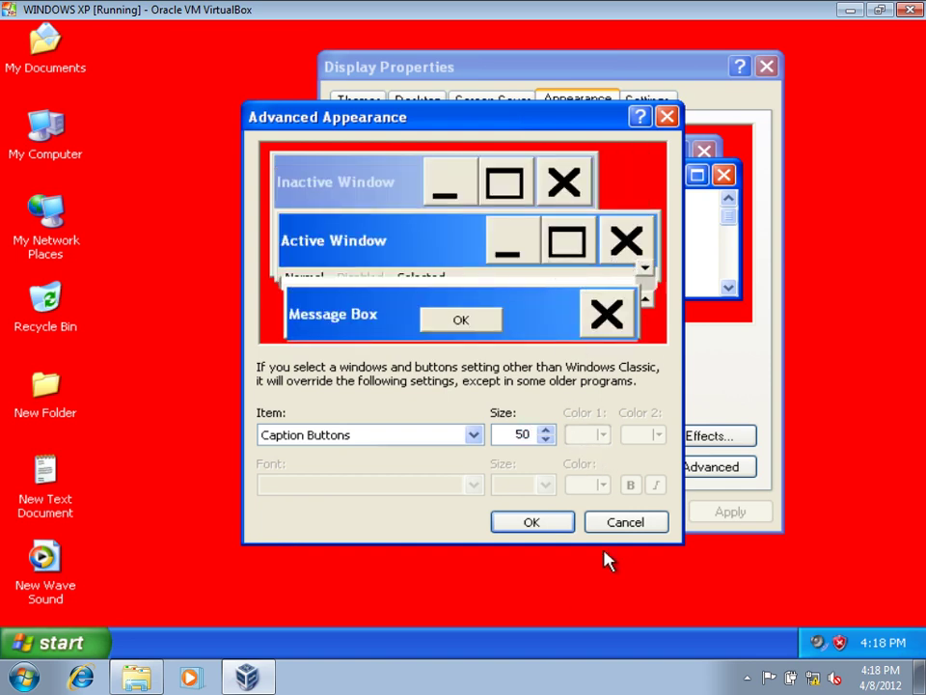
click(533, 522)
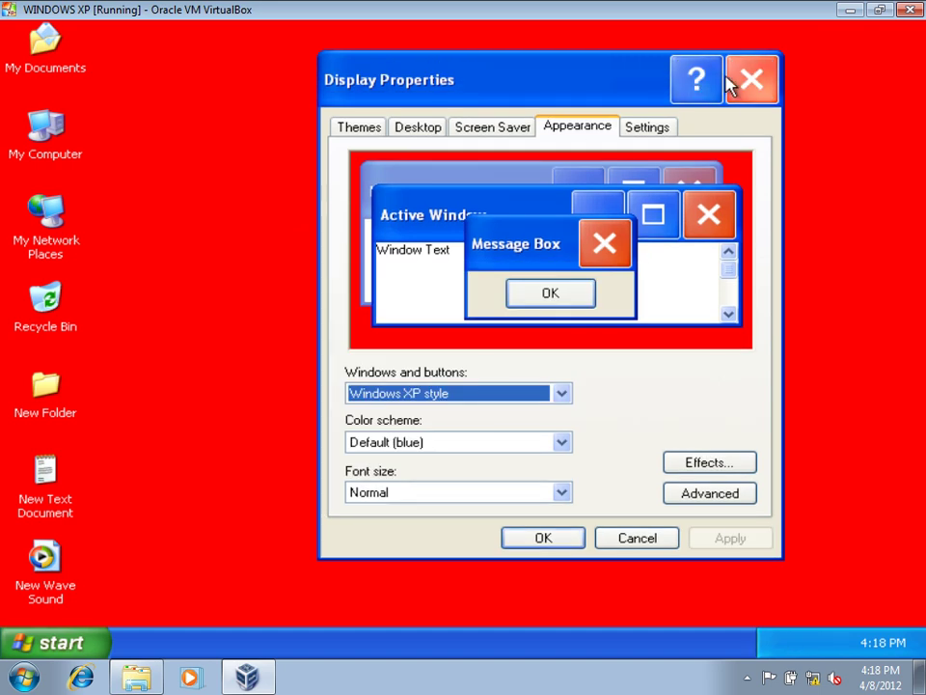
Launch WordPad through the Run dialog to view its enlarged caption buttons, and close it
click(29, 646)
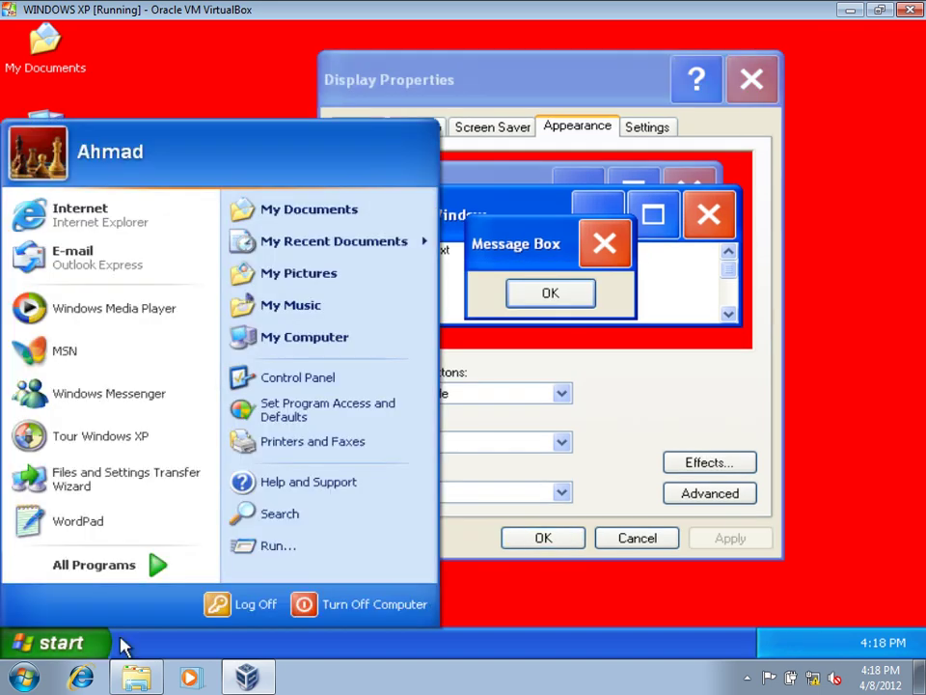
click(295, 548)
key(Return)
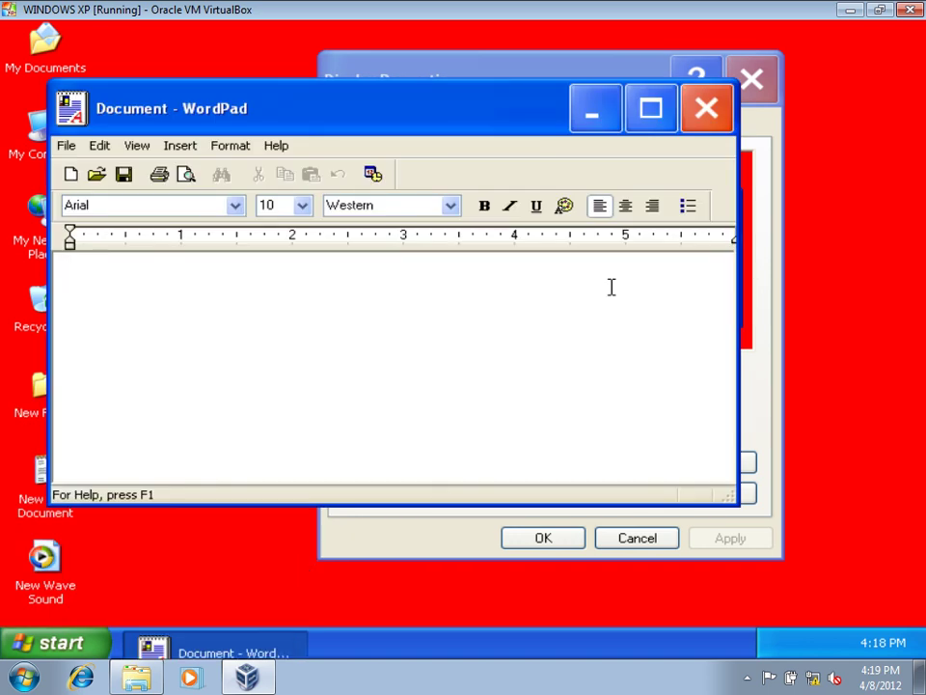
click(714, 112)
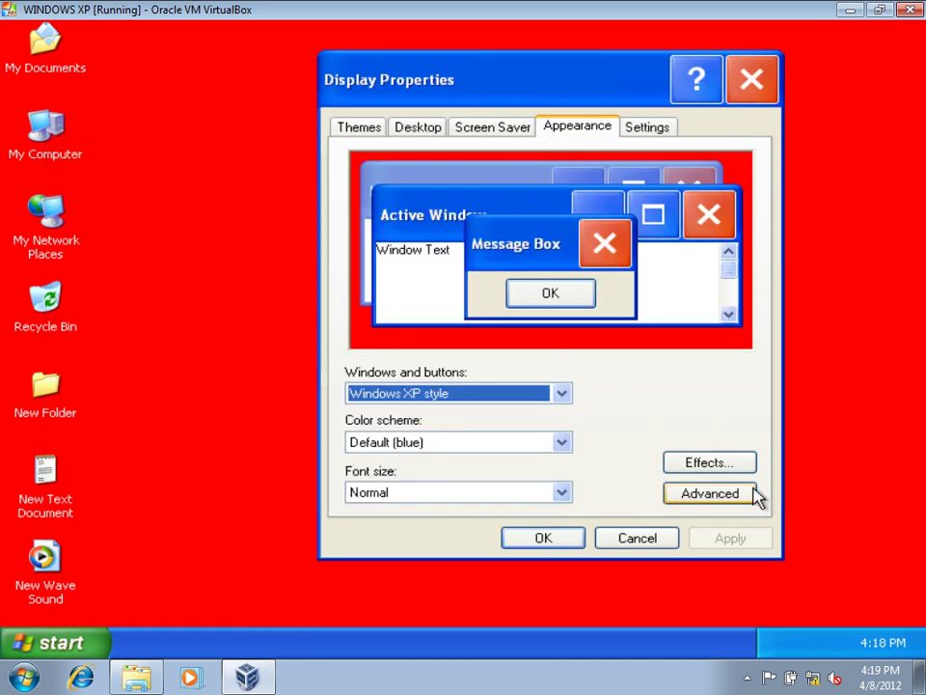
Set the Caption Buttons size to 25 in the advanced appearance settings and apply the change
click(698, 501)
click(449, 449)
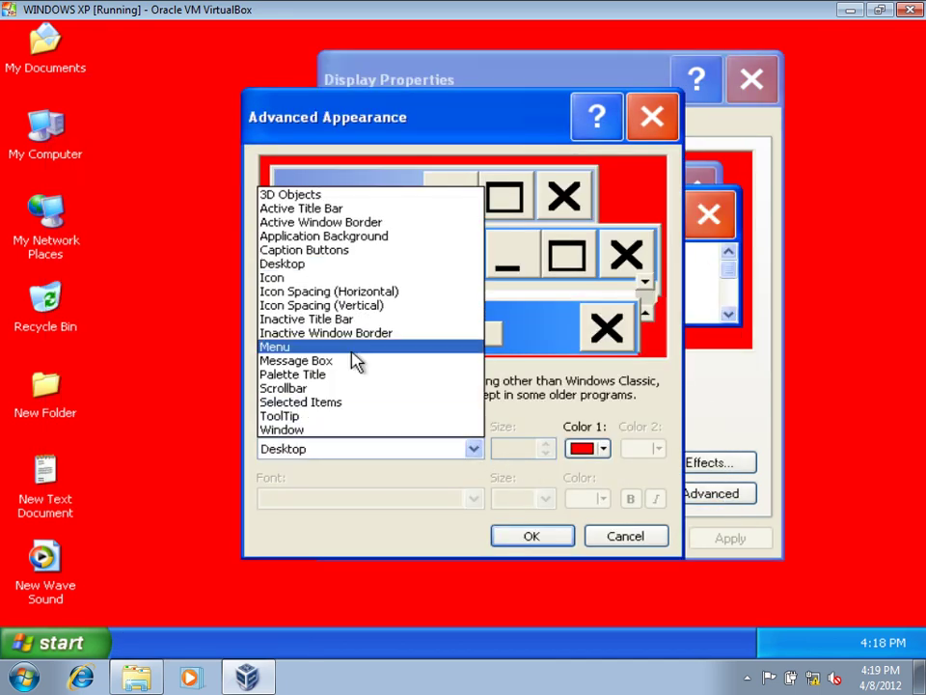
click(331, 250)
drag(503, 448, 605, 456)
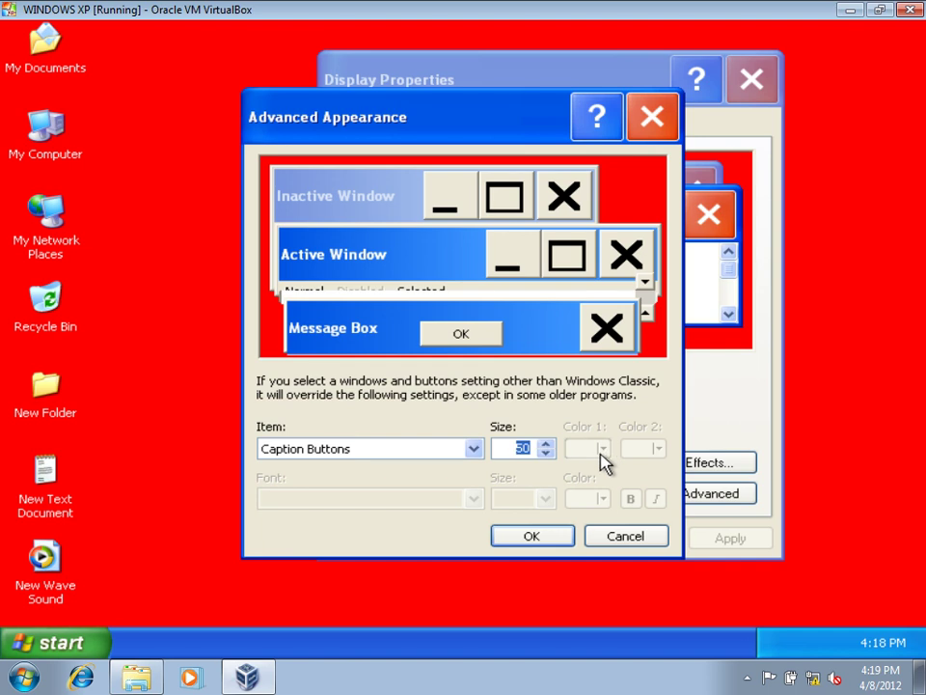
text(25)
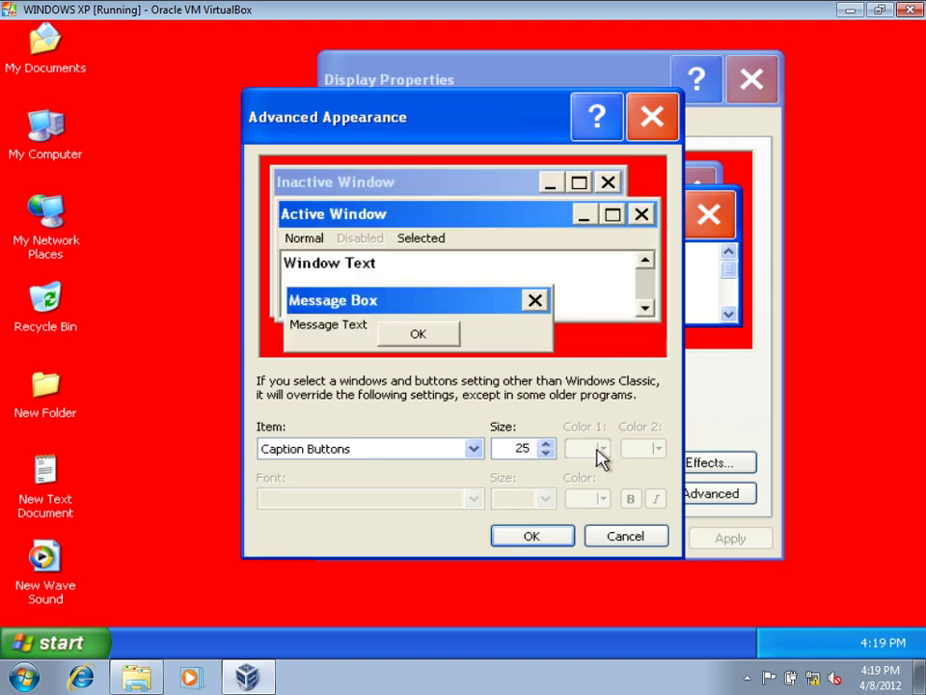
click(569, 537)
click(735, 540)
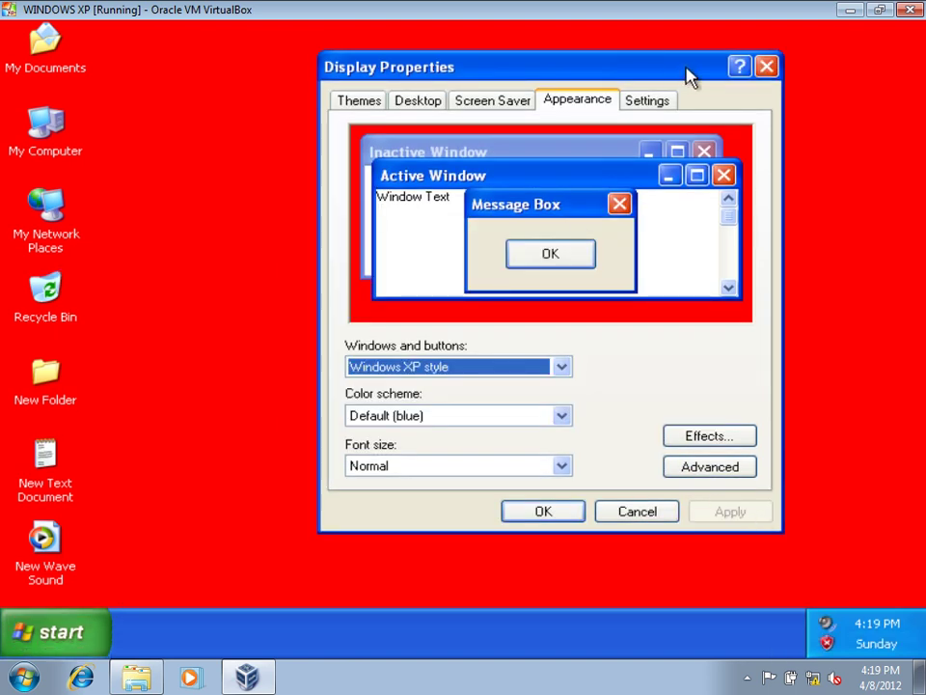
Look through the advanced appearance items, run mspaint to view Paint's application background color, and close Paint
click(748, 471)
click(309, 426)
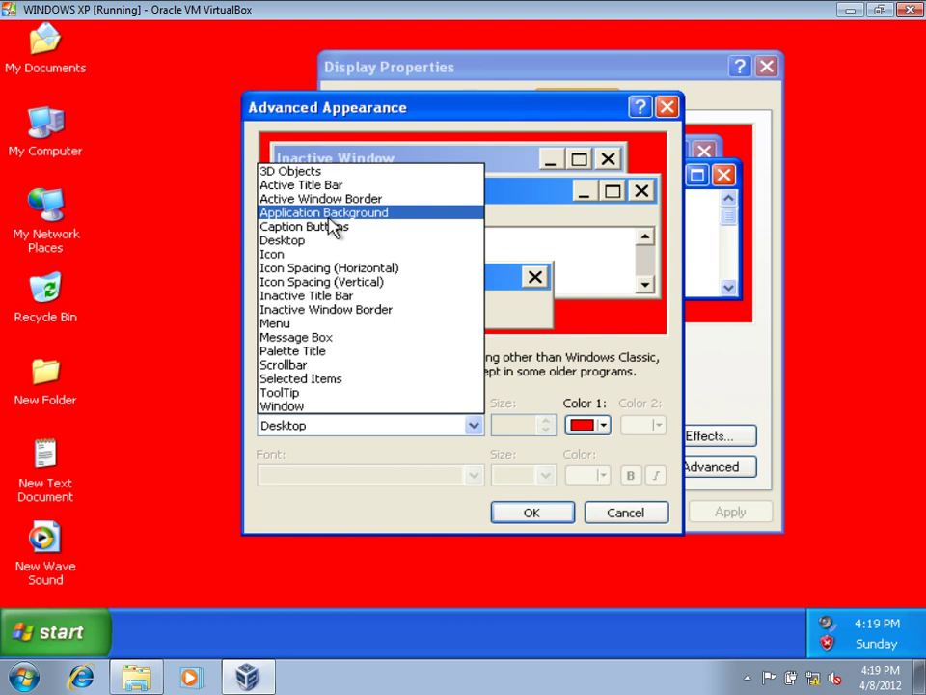
click(161, 362)
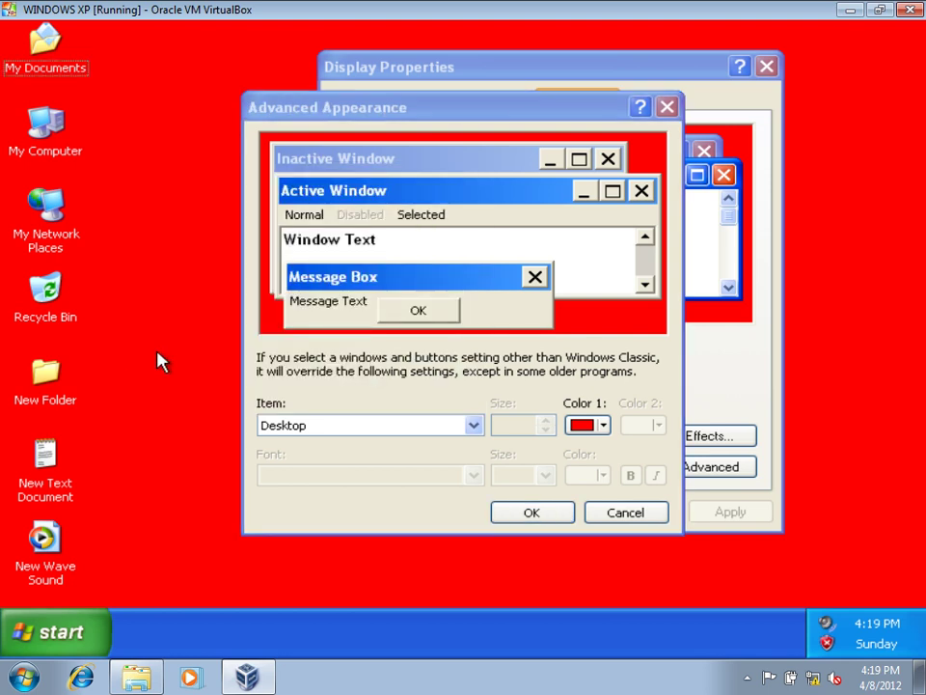
key(super+r)
text(mspa)
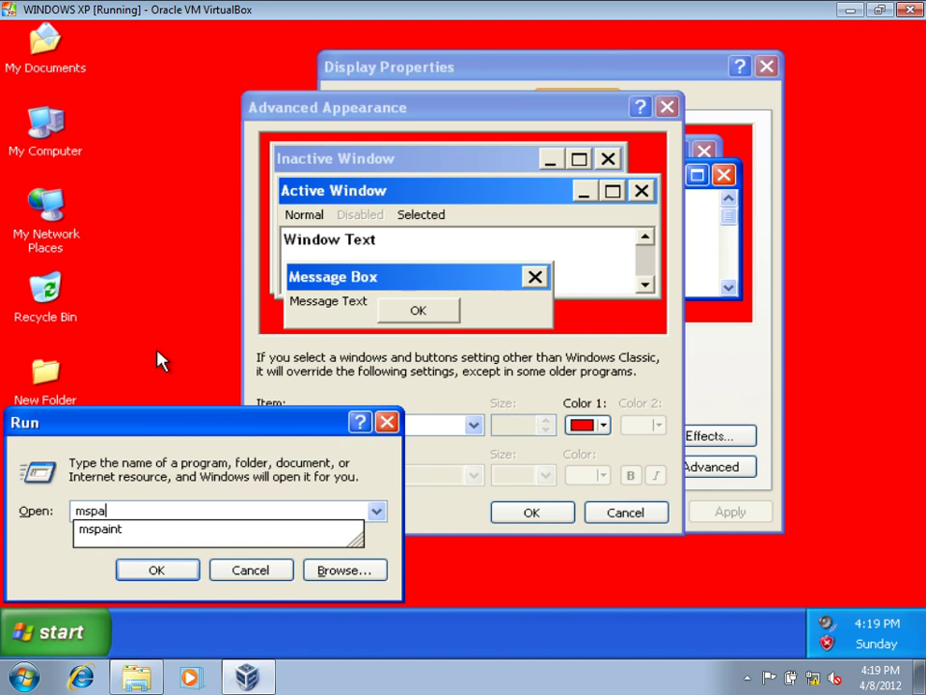
text(int)
key(Return)
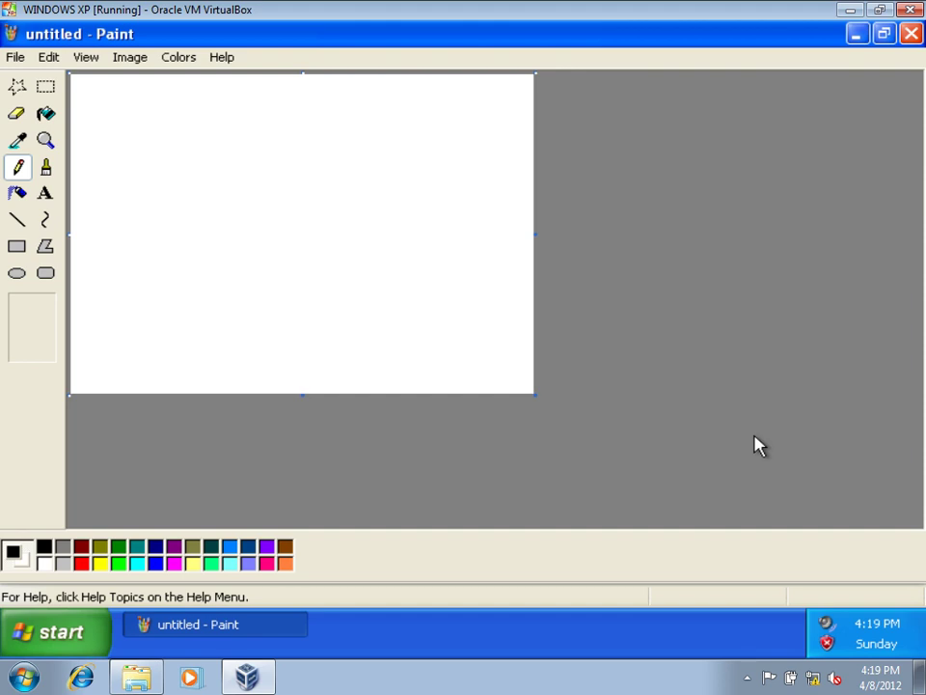
click(911, 34)
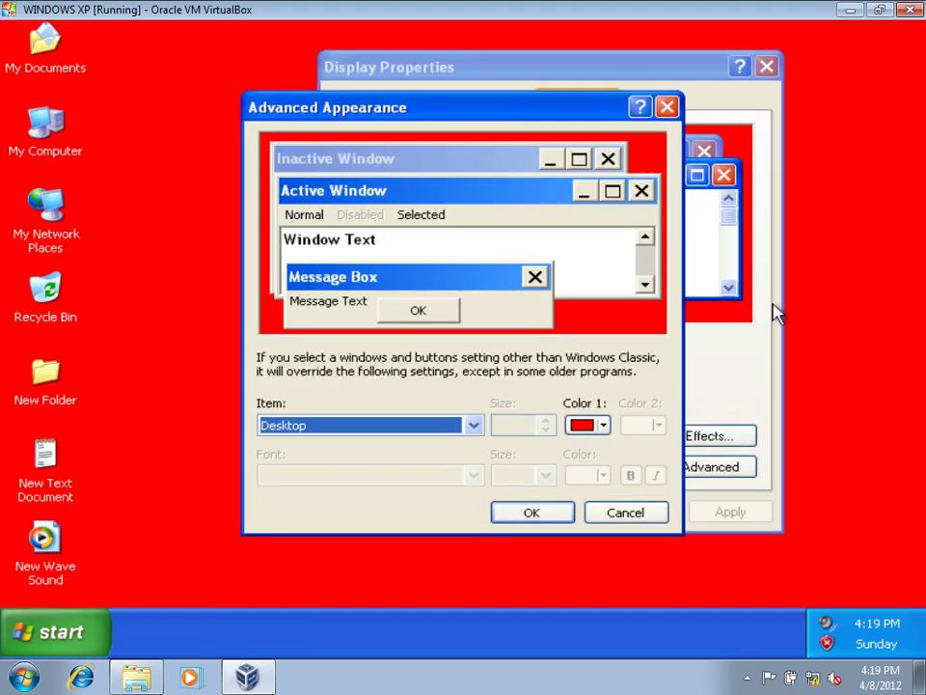
Reopen the advanced appearance settings, set the Application Background color to red and apply the change
click(658, 514)
click(688, 470)
click(462, 428)
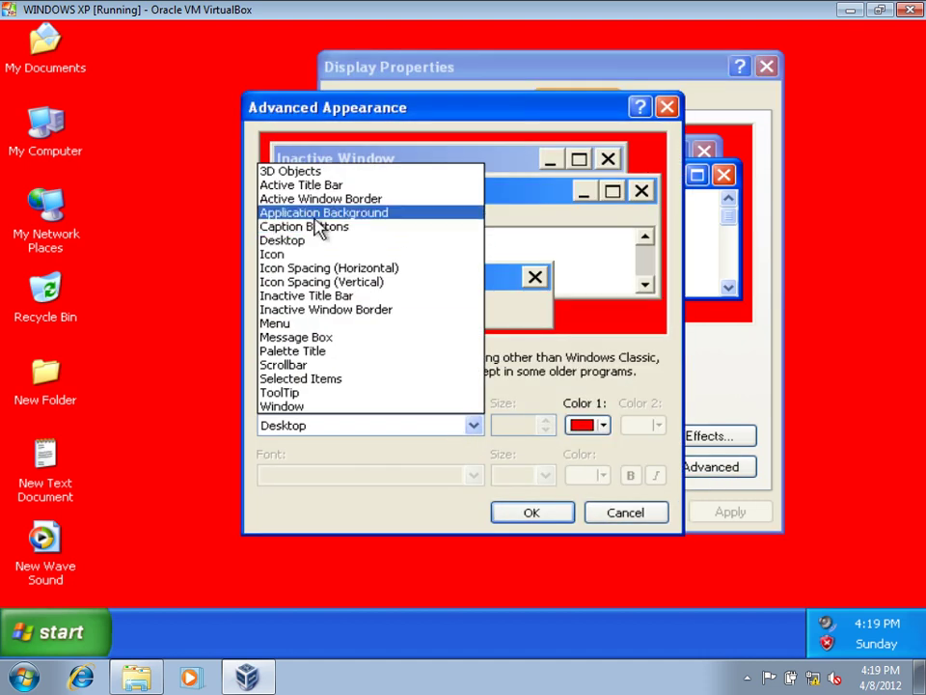
click(366, 214)
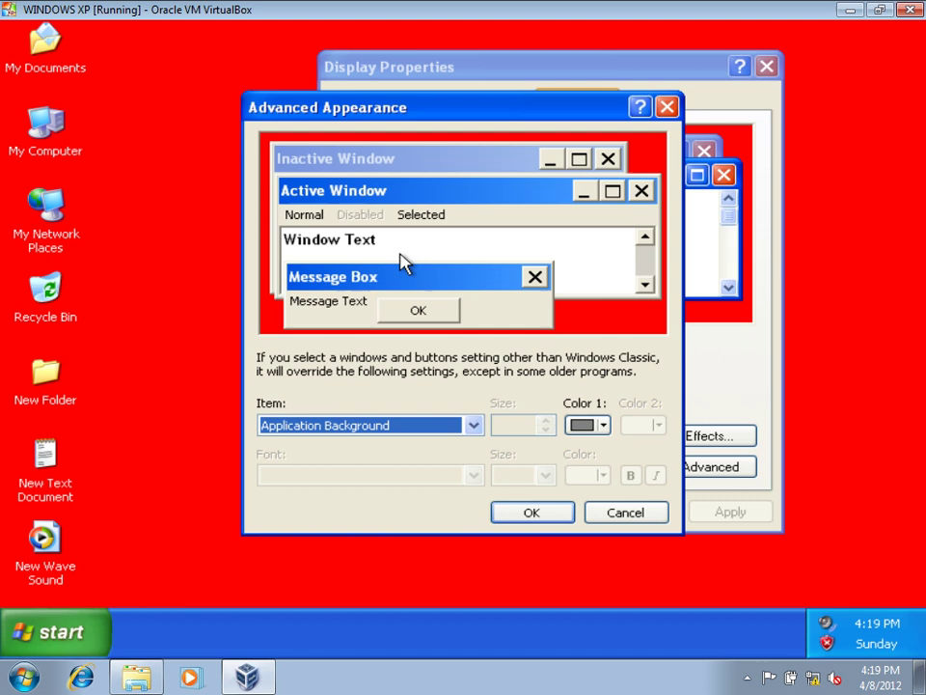
click(583, 431)
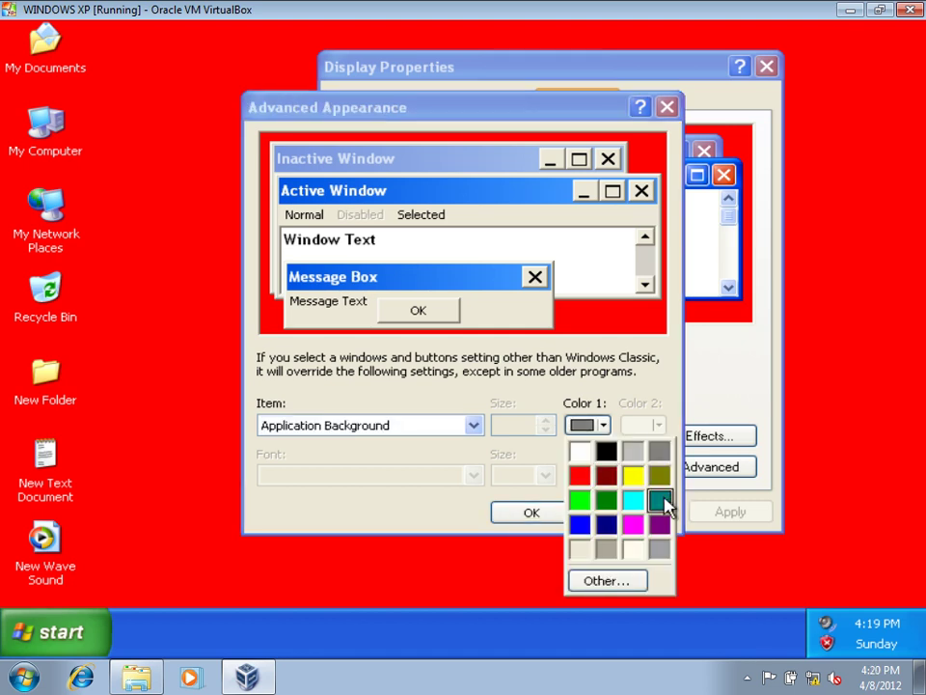
click(579, 476)
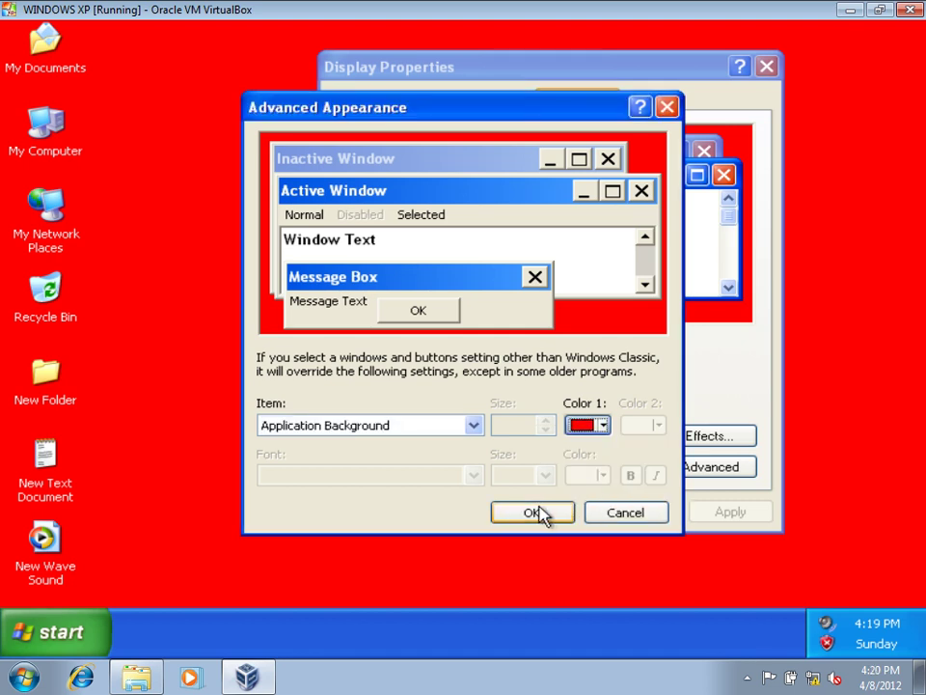
click(531, 513)
click(721, 513)
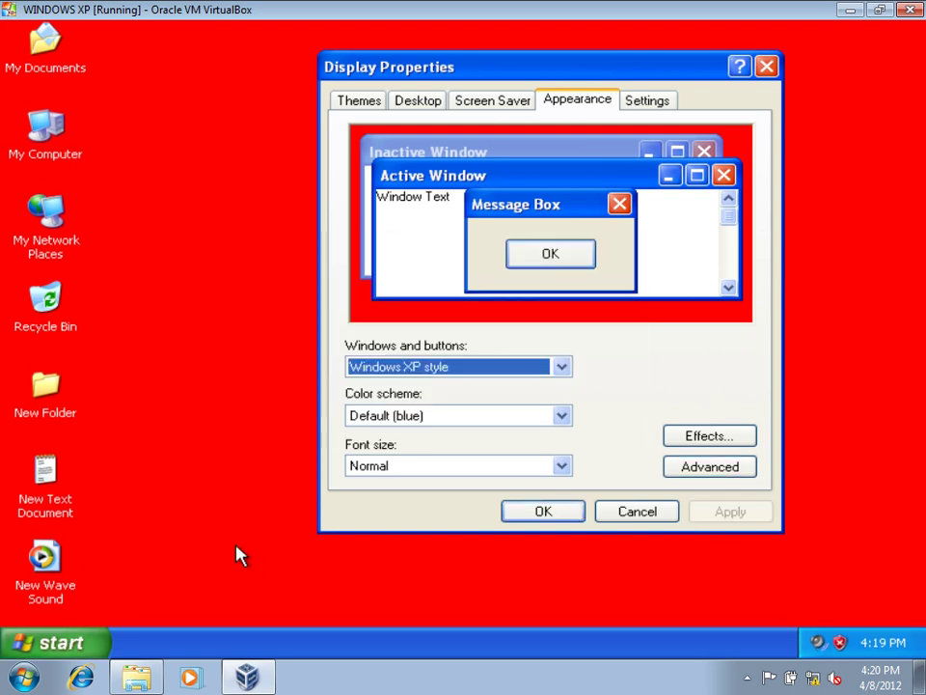
Launch Paint again to check the red application background around the canvas, and close it
click(55, 632)
click(558, 569)
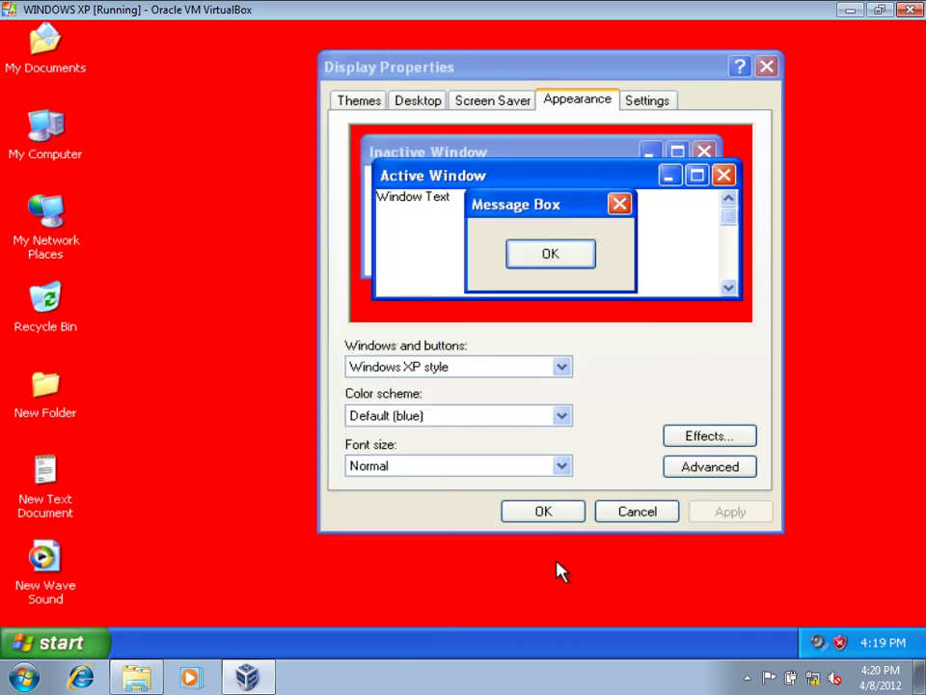
key(super+r)
key(Return)
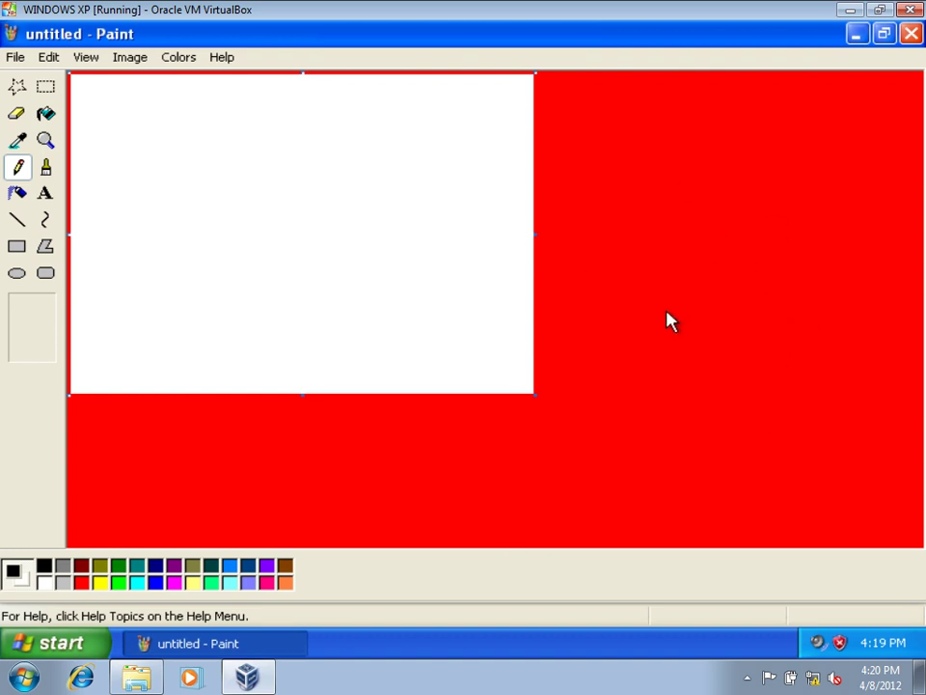
click(911, 34)
Set the Application Background color to the brownish gray in the advanced appearance settings and apply the change
click(691, 464)
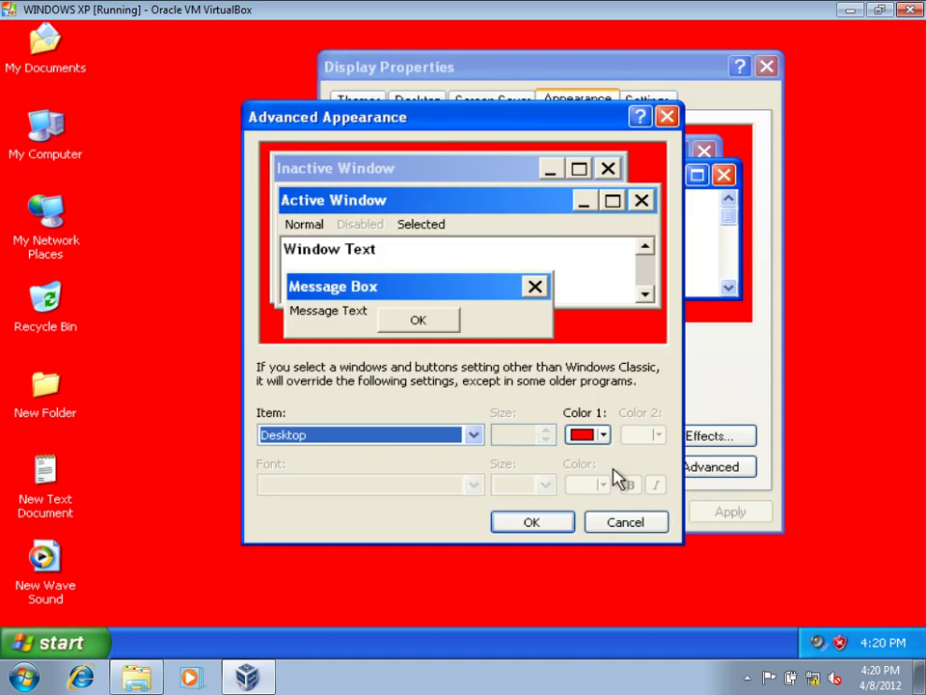
click(427, 438)
click(362, 223)
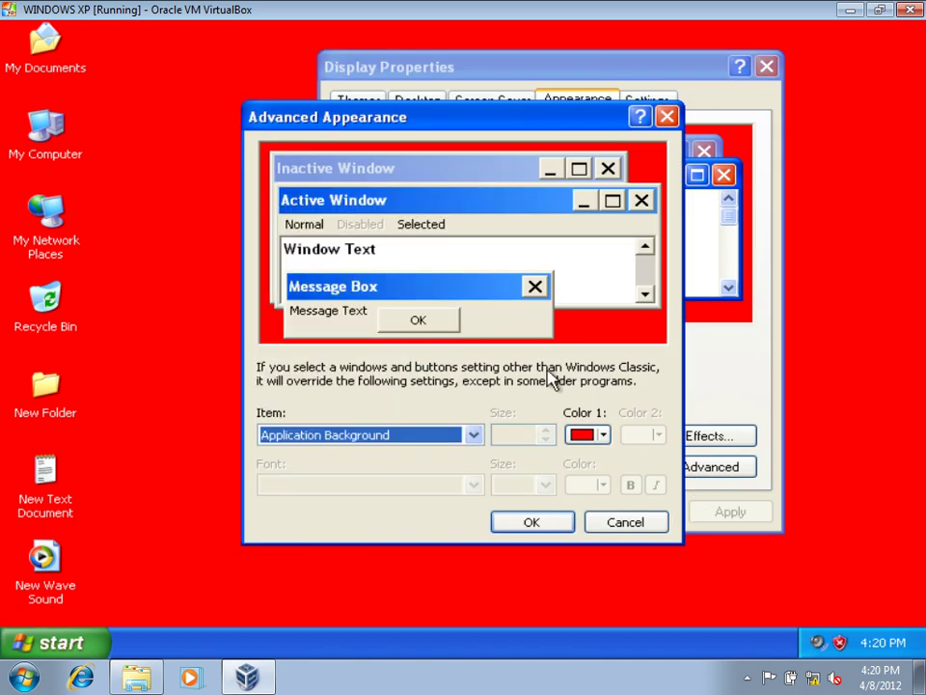
click(602, 437)
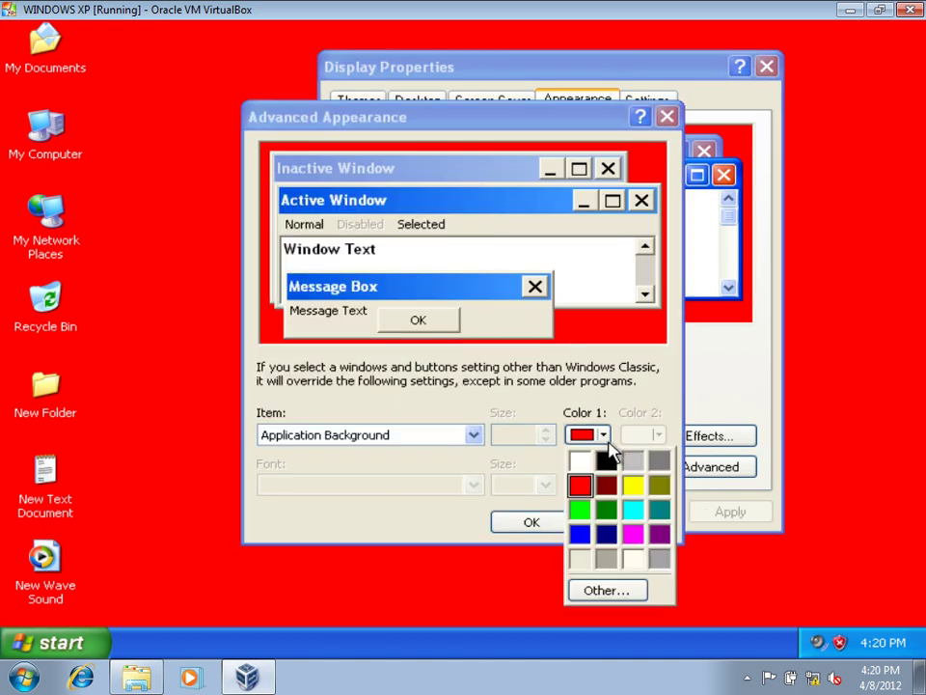
click(605, 559)
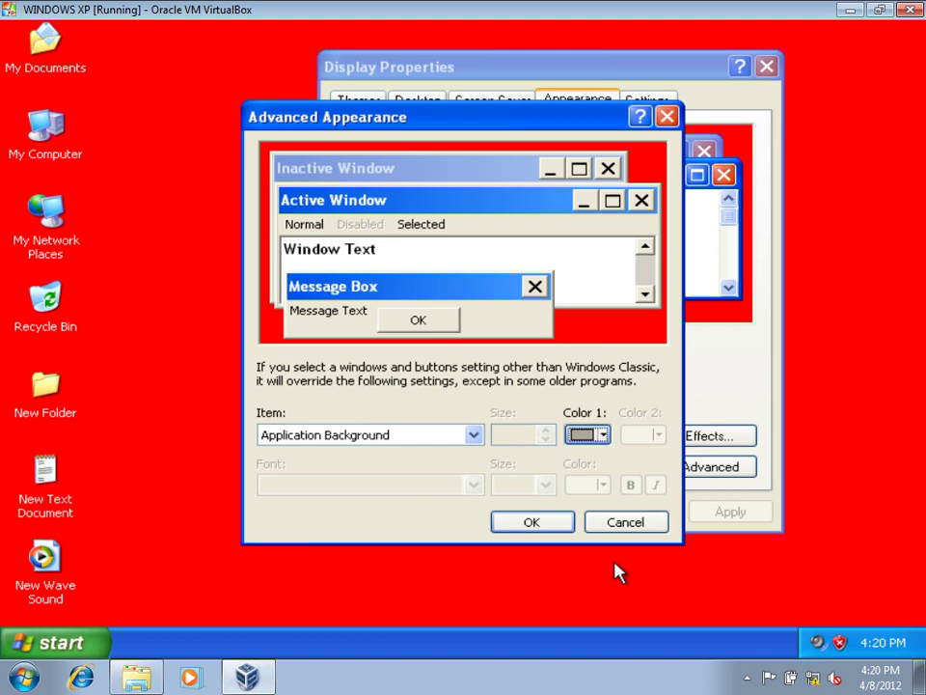
click(532, 526)
click(730, 511)
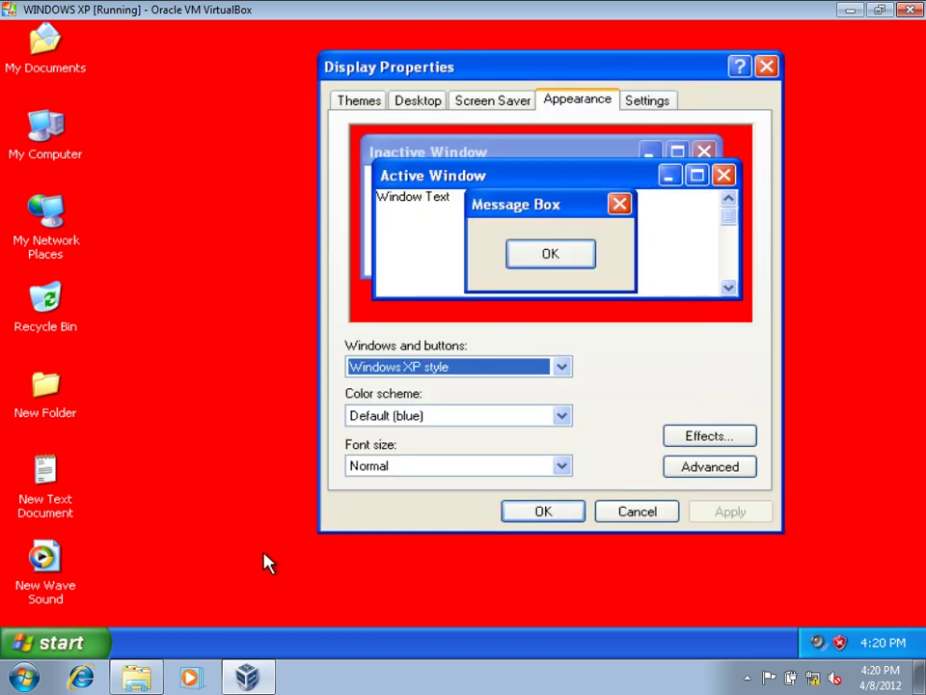
Run Paint once more to check the gray application background, and close it
key(super+r)
key(Return)
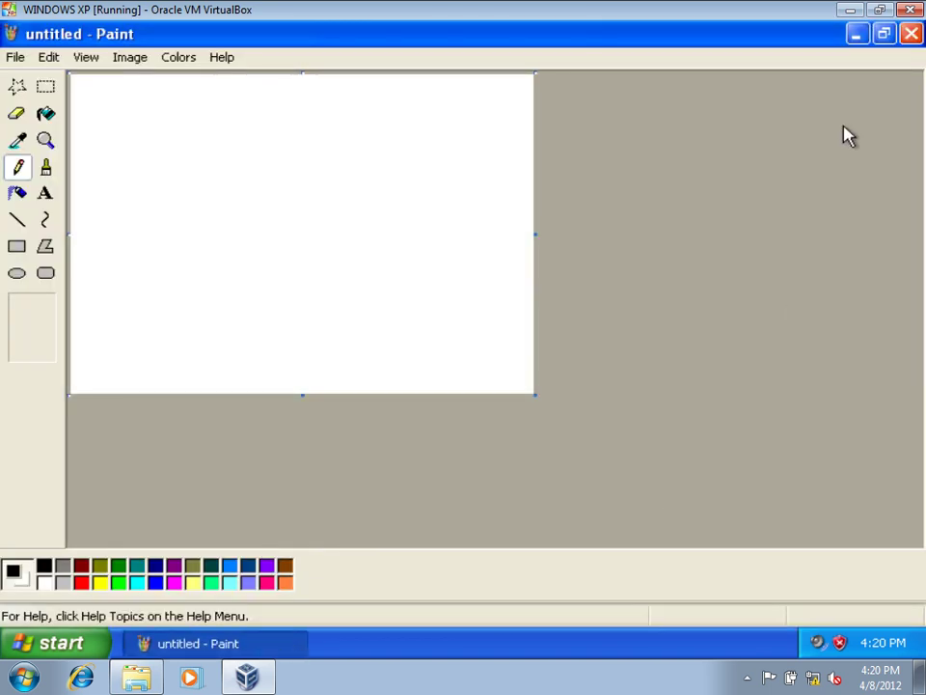
click(911, 37)
Open the advanced appearance settings, view the item list and move the dialog further right over Display Properties
click(664, 472)
click(439, 436)
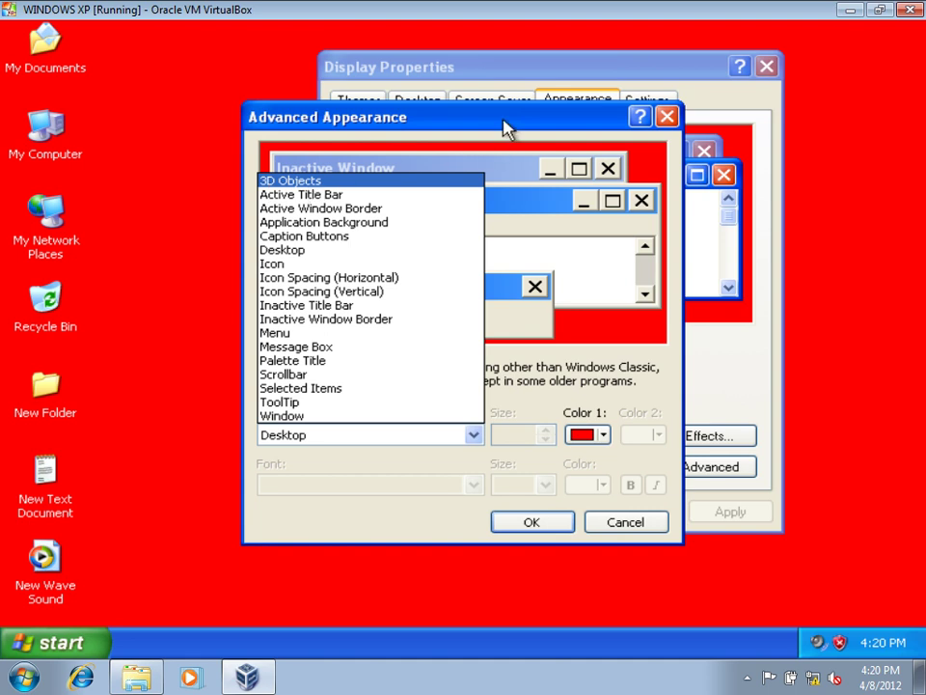
click(450, 125)
drag(451, 124, 569, 98)
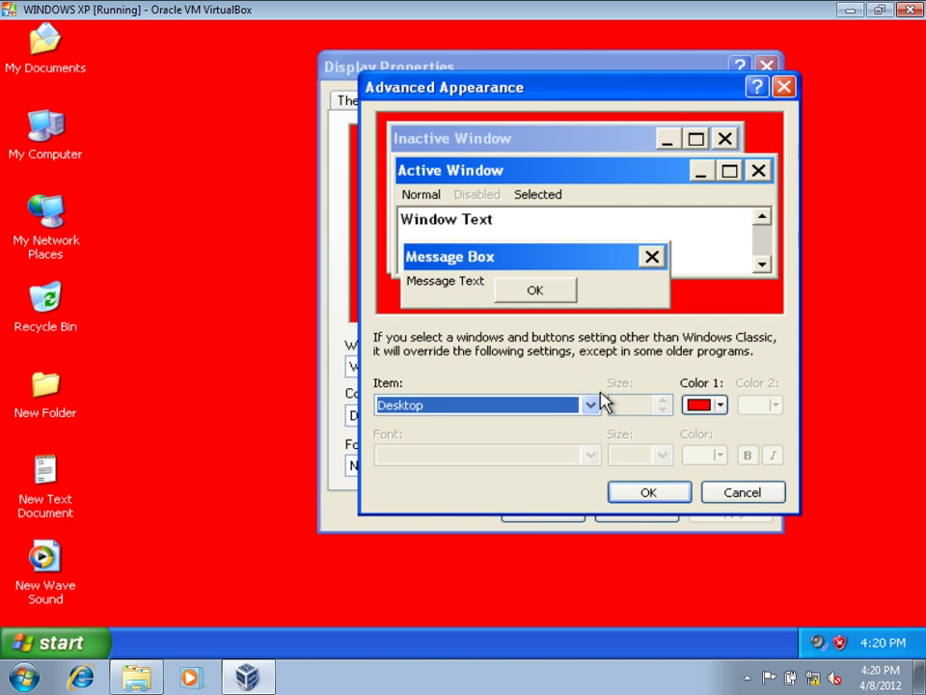
drag(701, 99, 746, 113)
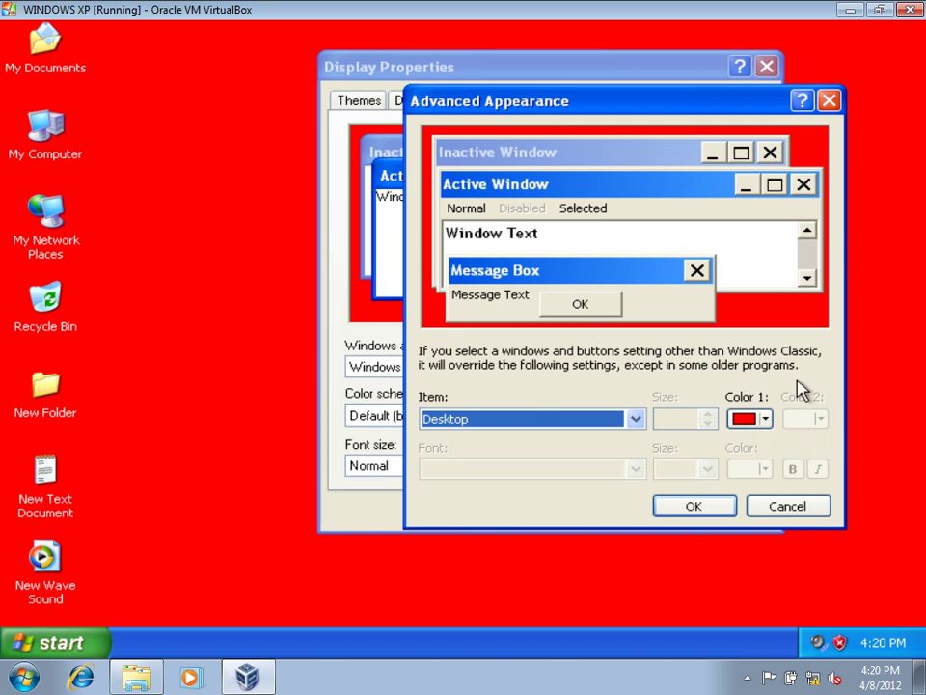
Set Color 1 of the 3D Objects item to bright green
click(565, 420)
click(424, 165)
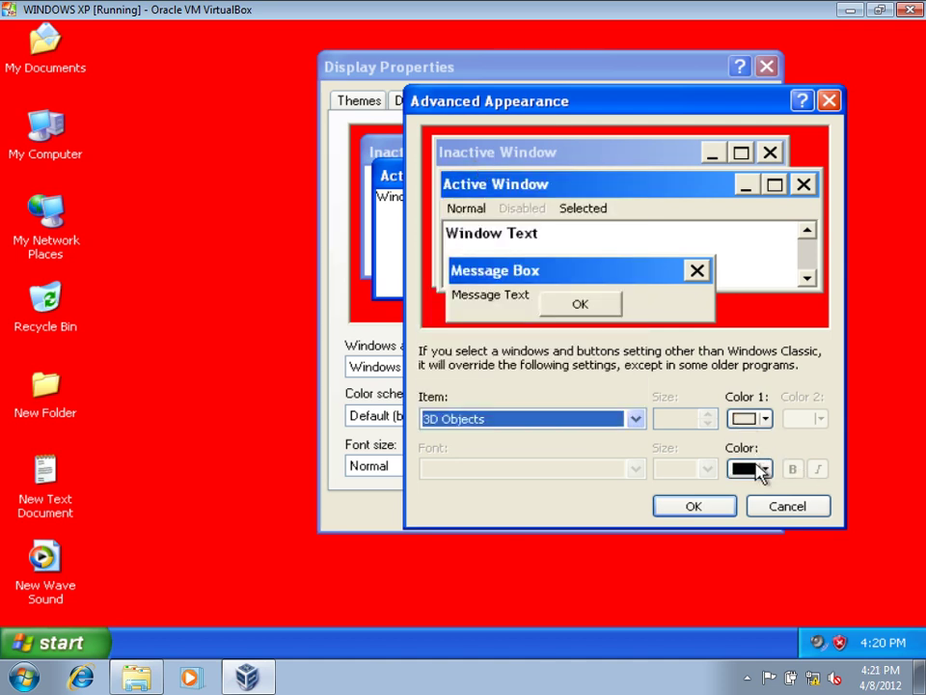
click(765, 419)
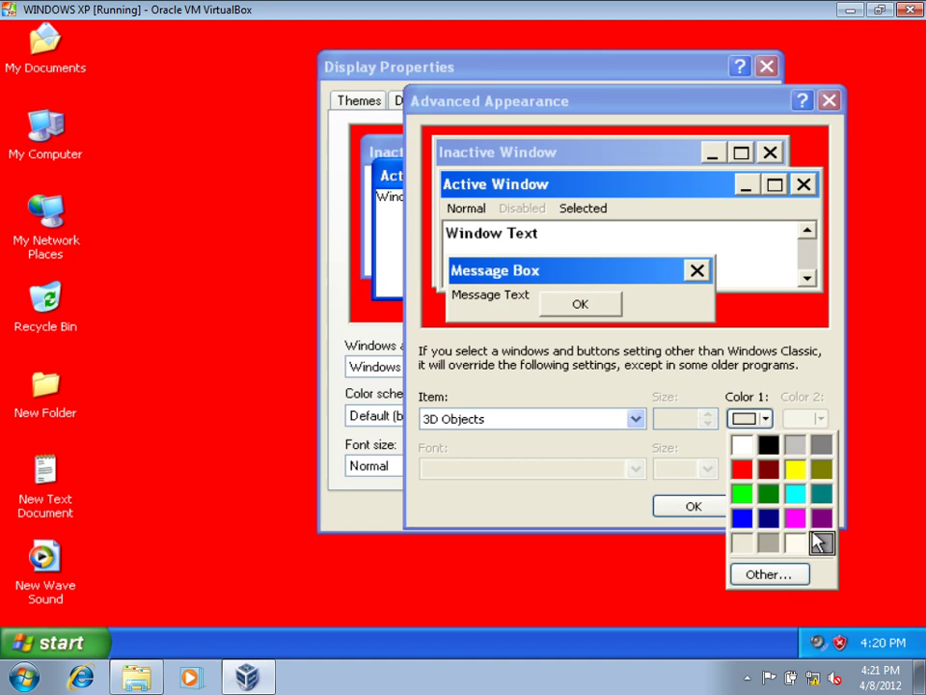
click(759, 491)
Try yellow as the 3D Objects font color, set it back to black and apply the appearance changes
click(765, 468)
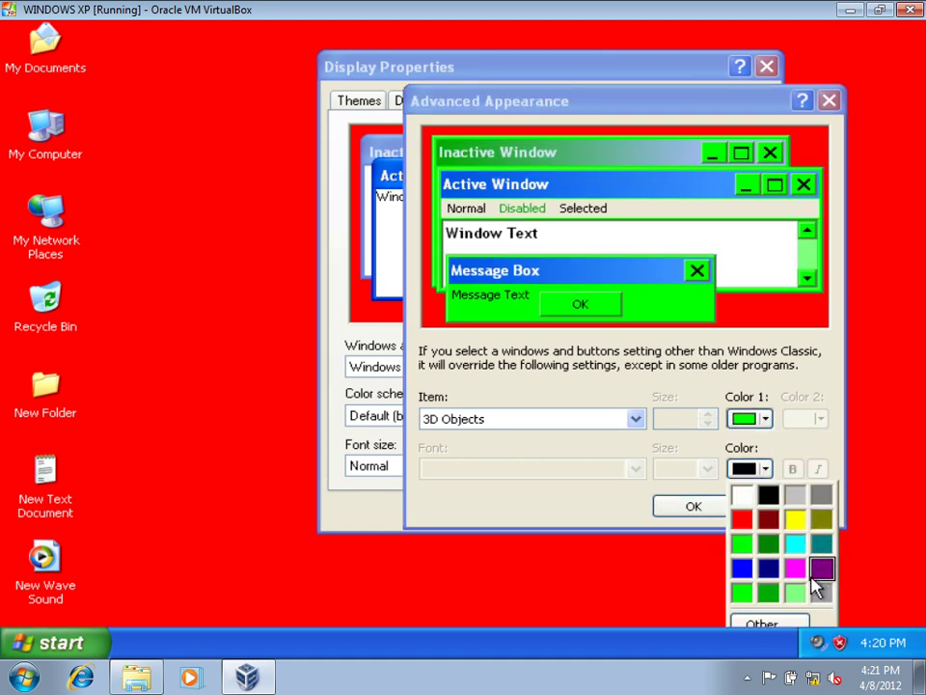
click(795, 523)
click(764, 468)
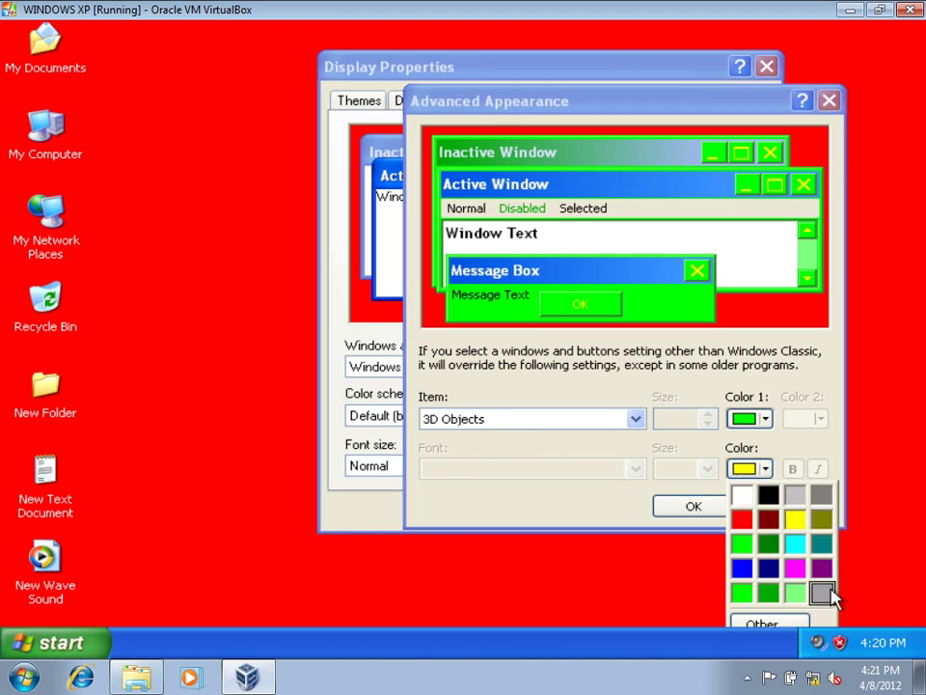
click(768, 521)
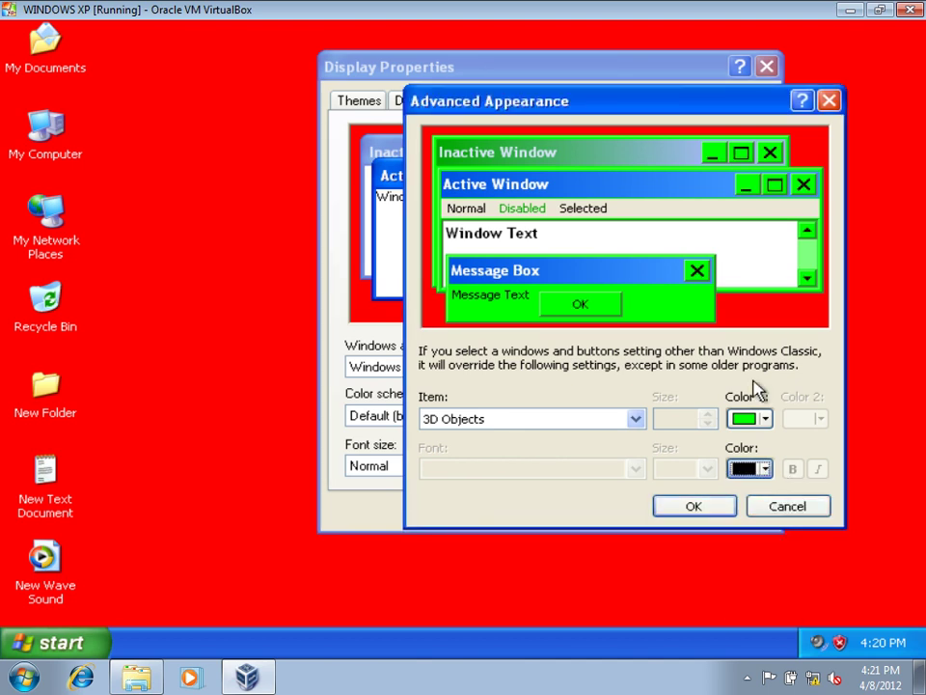
click(724, 511)
click(770, 516)
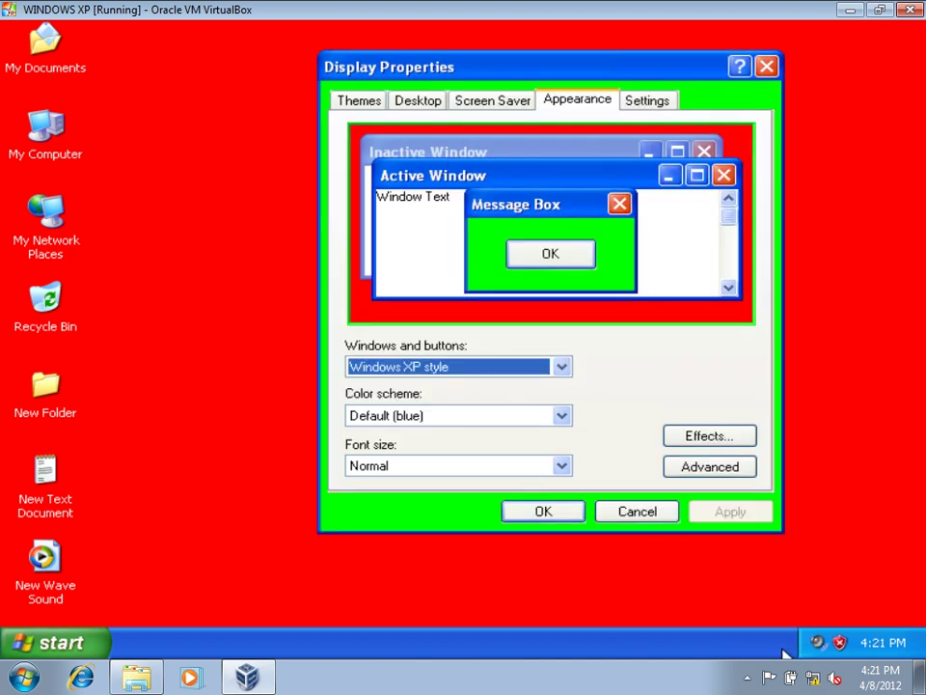
Bring up the Run dialog, move it over Display Properties to check the green 3D object color, and cancel it
click(29, 634)
click(324, 546)
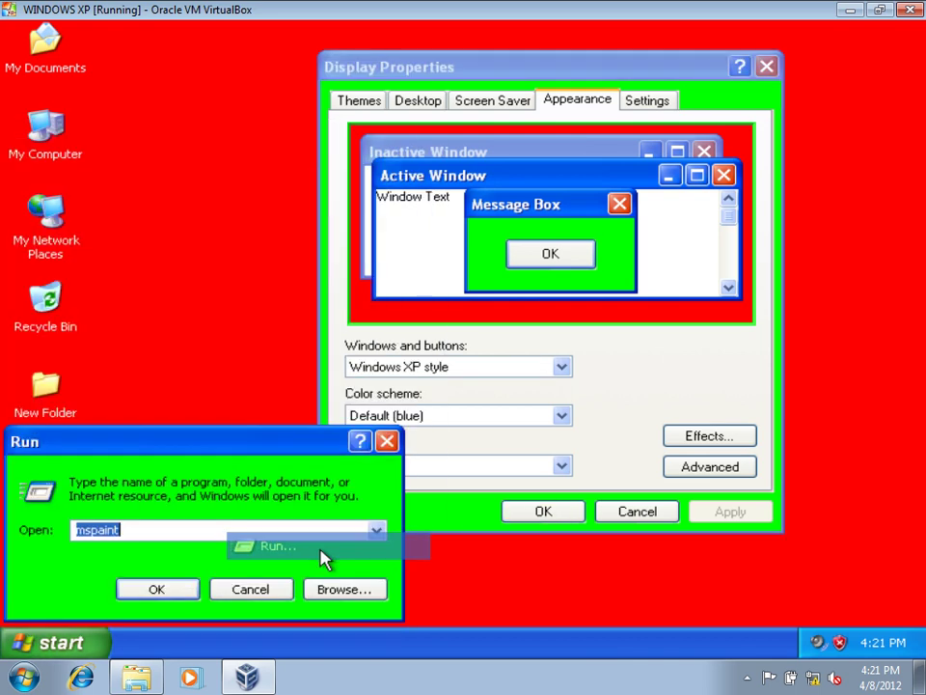
drag(259, 448, 627, 243)
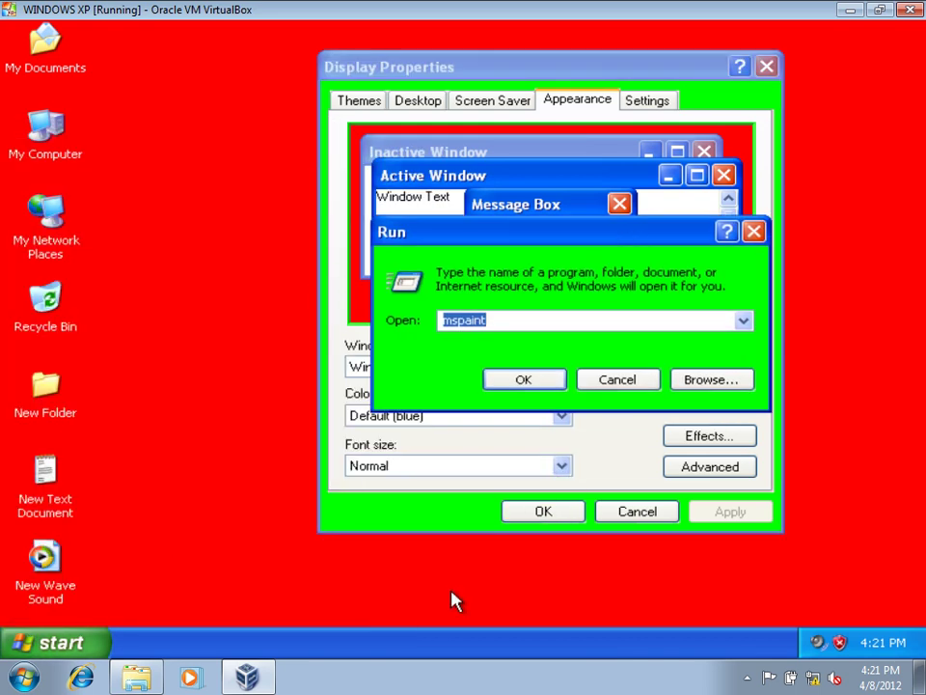
click(617, 387)
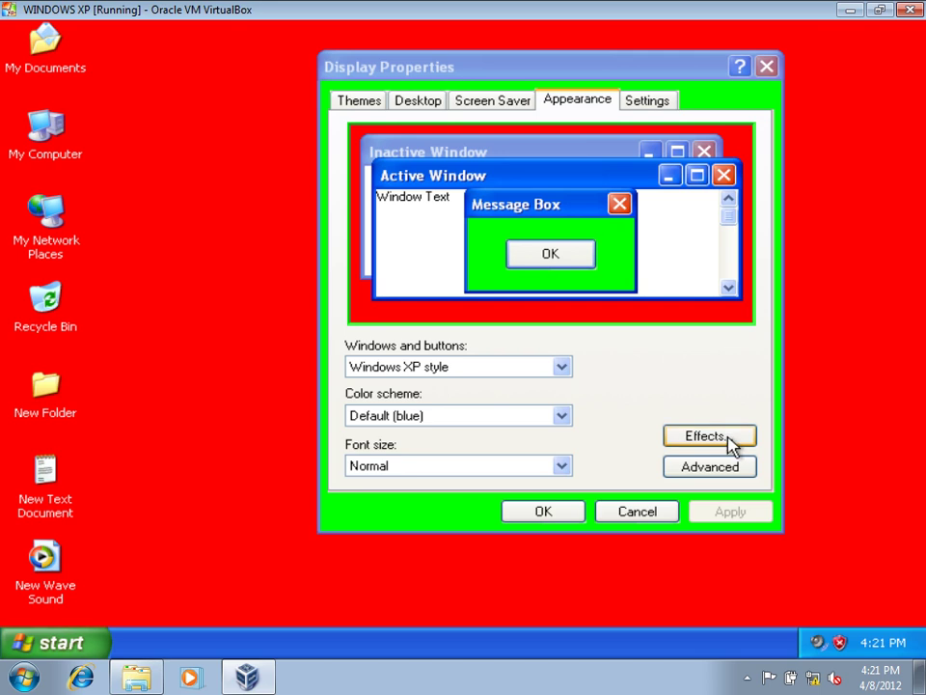
Look at the advanced appearance settings and the Effects options, cancelling both dialogs without changes
click(732, 473)
click(618, 521)
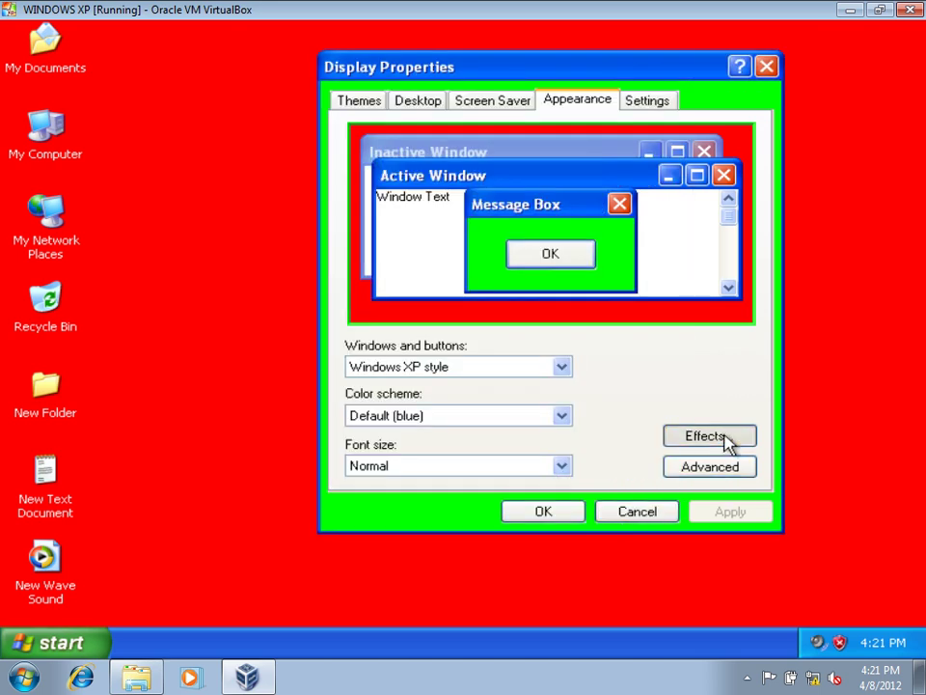
click(726, 439)
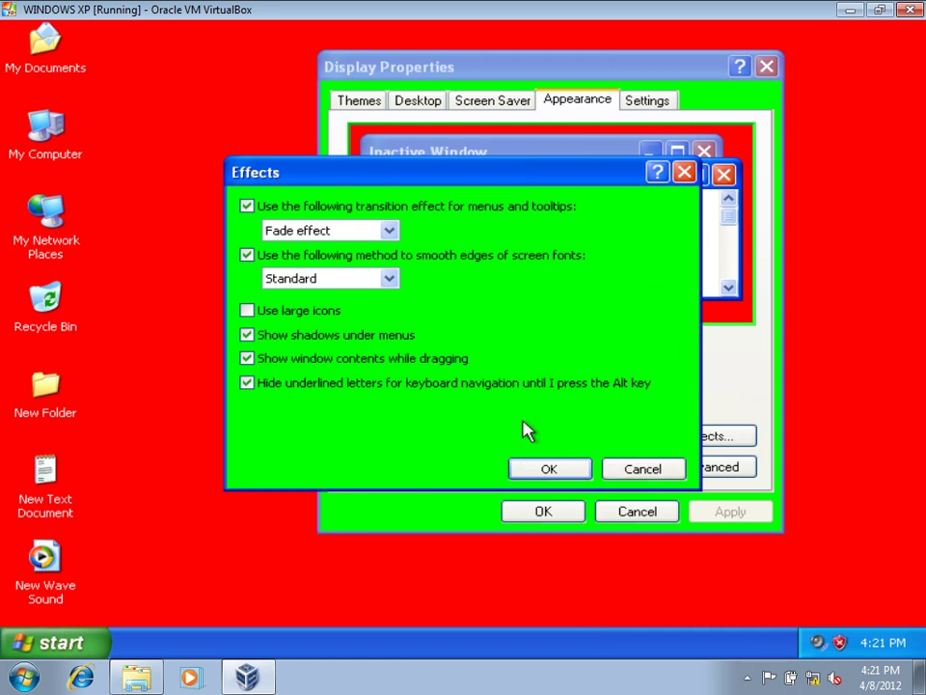
click(632, 471)
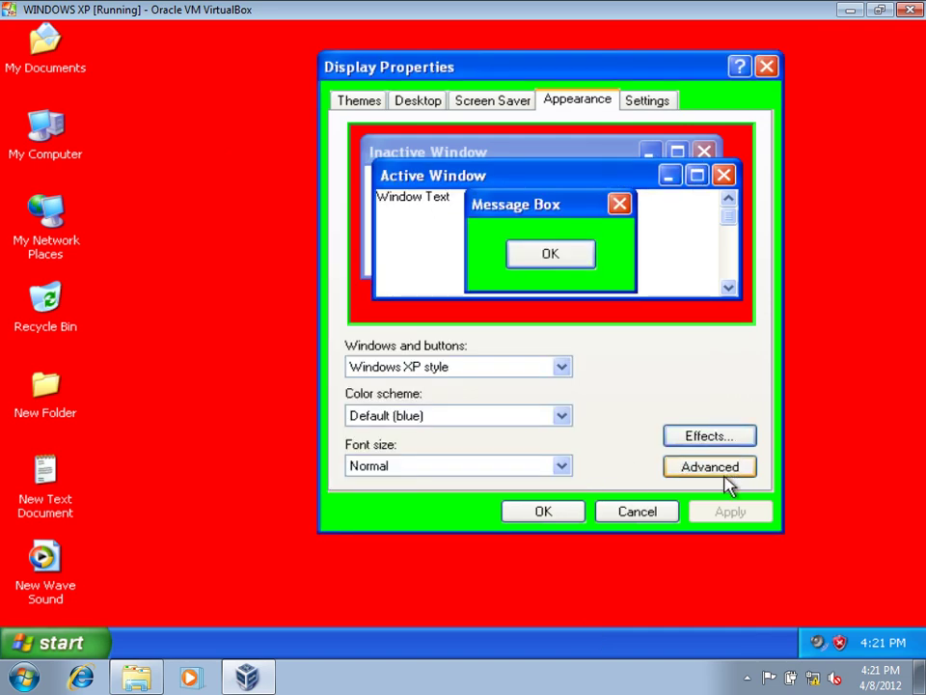
Set Color 1 of the 3D Objects item to pale gray-green in the advanced appearance settings and apply it
click(755, 472)
click(393, 440)
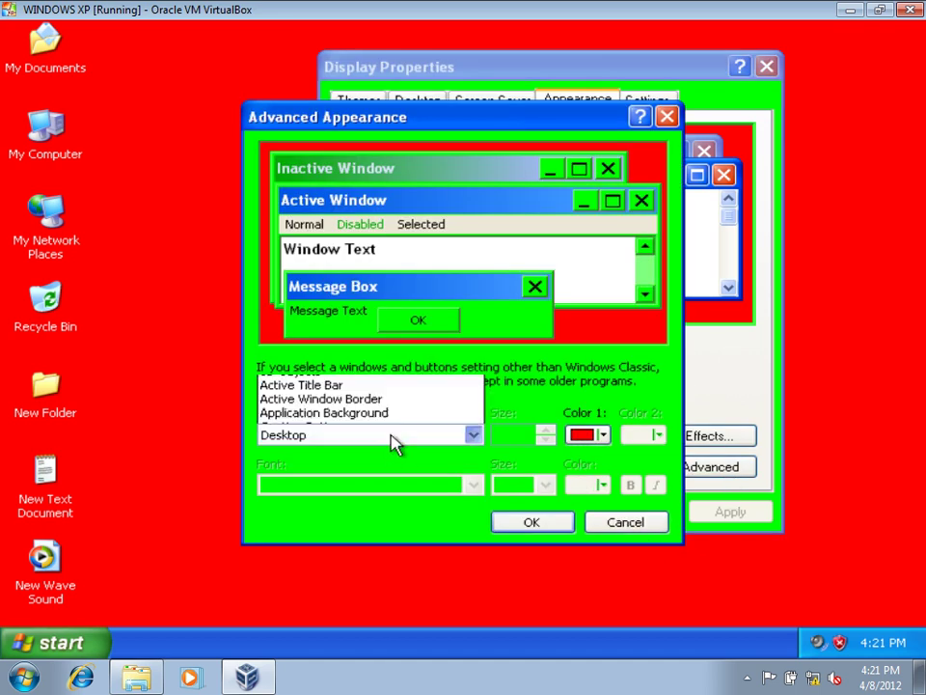
click(290, 177)
click(290, 178)
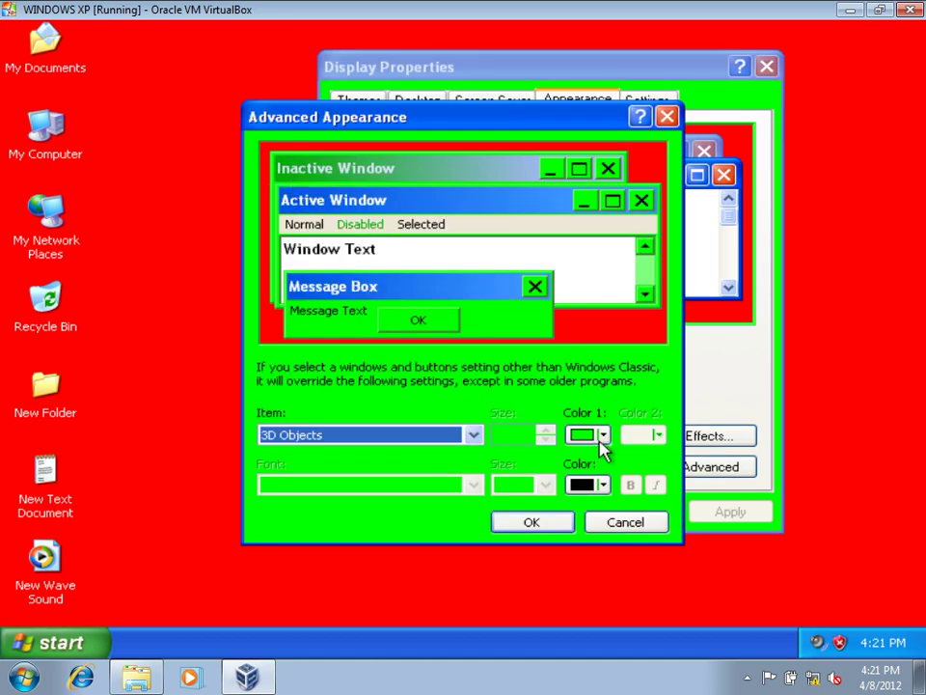
click(603, 434)
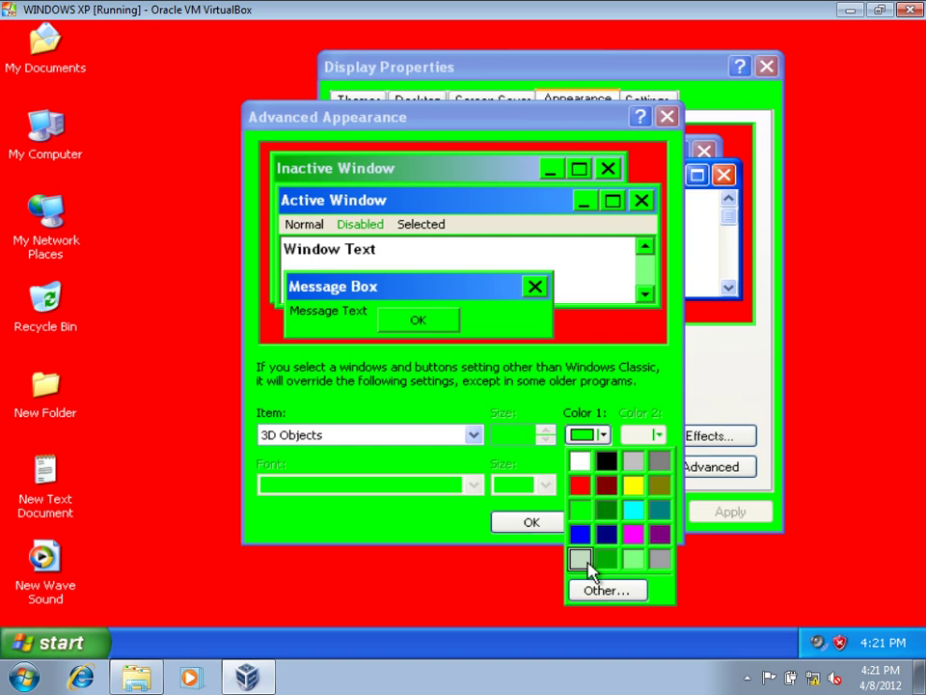
click(584, 560)
click(534, 523)
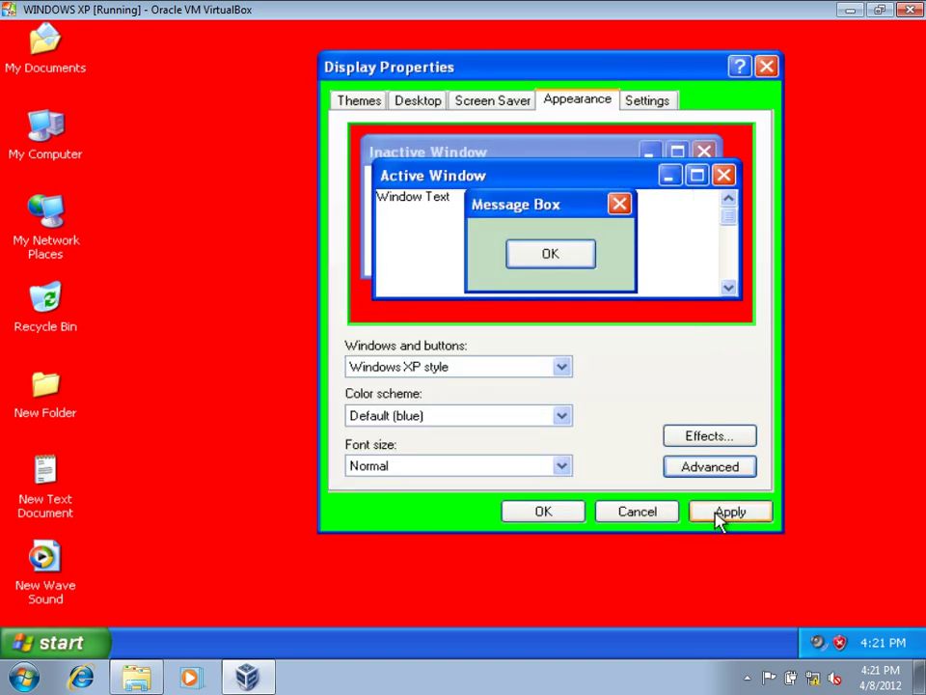
click(718, 514)
Bring up the Run dialog to check the pale gray-green 3D object color, and cancel it
click(36, 641)
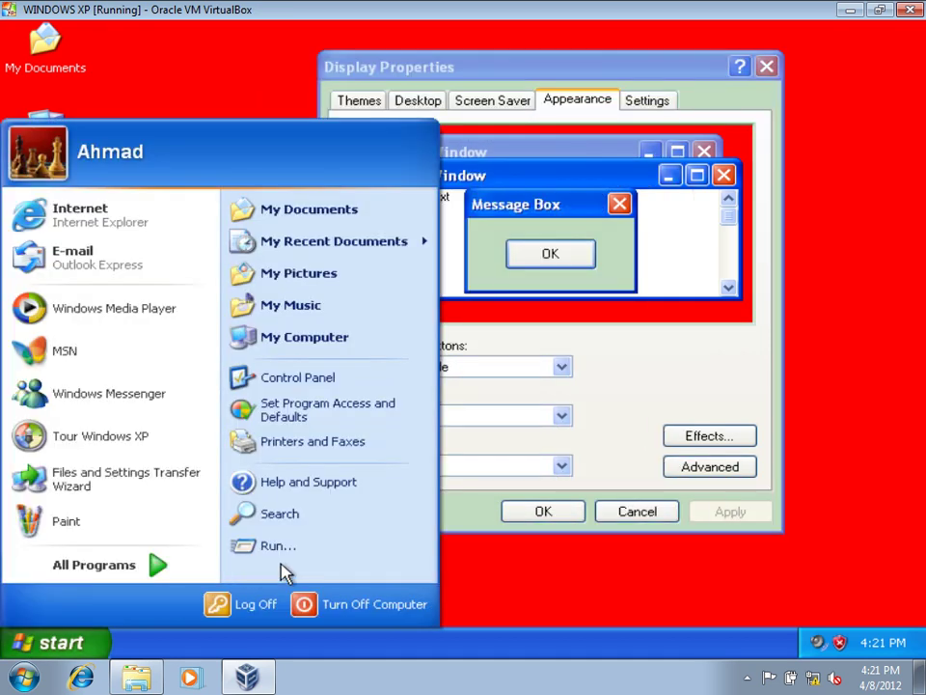
click(276, 545)
click(262, 594)
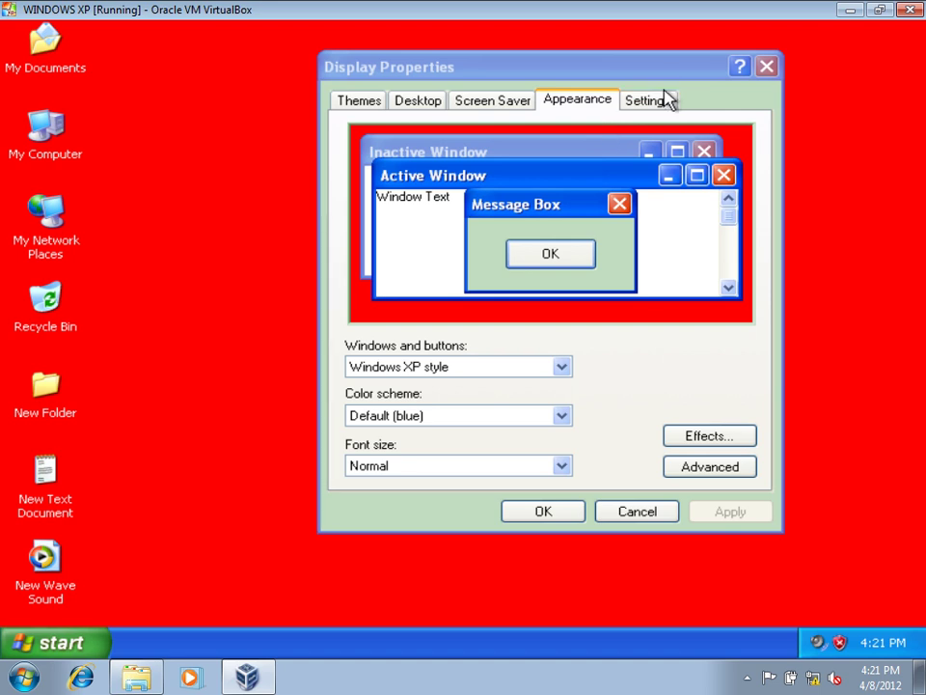
View the screen resolution and color quality settings in Display Properties, and close the dialog without changes
click(693, 96)
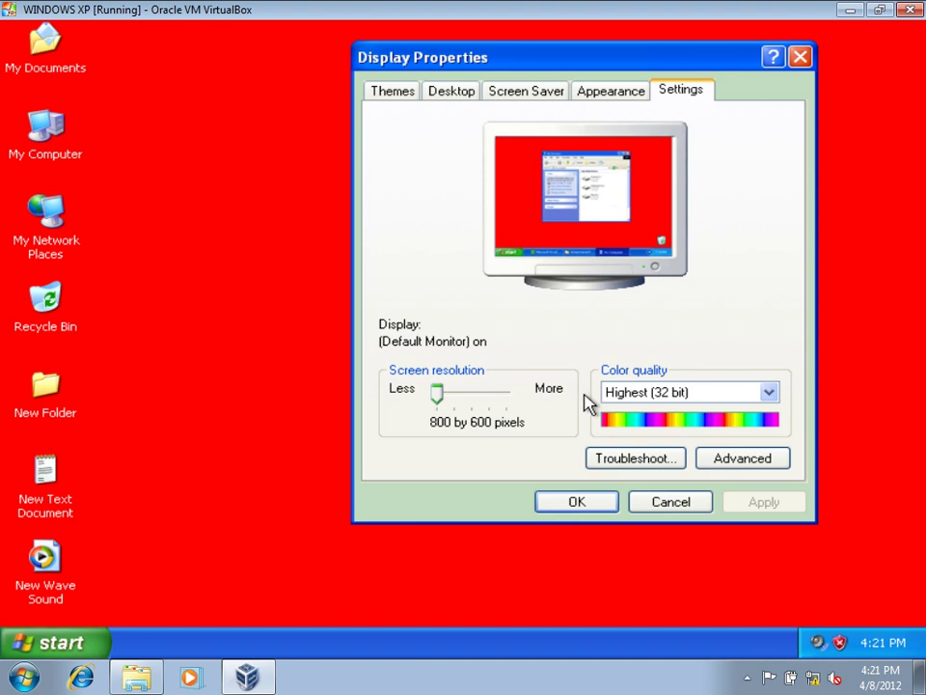
key(Tab)
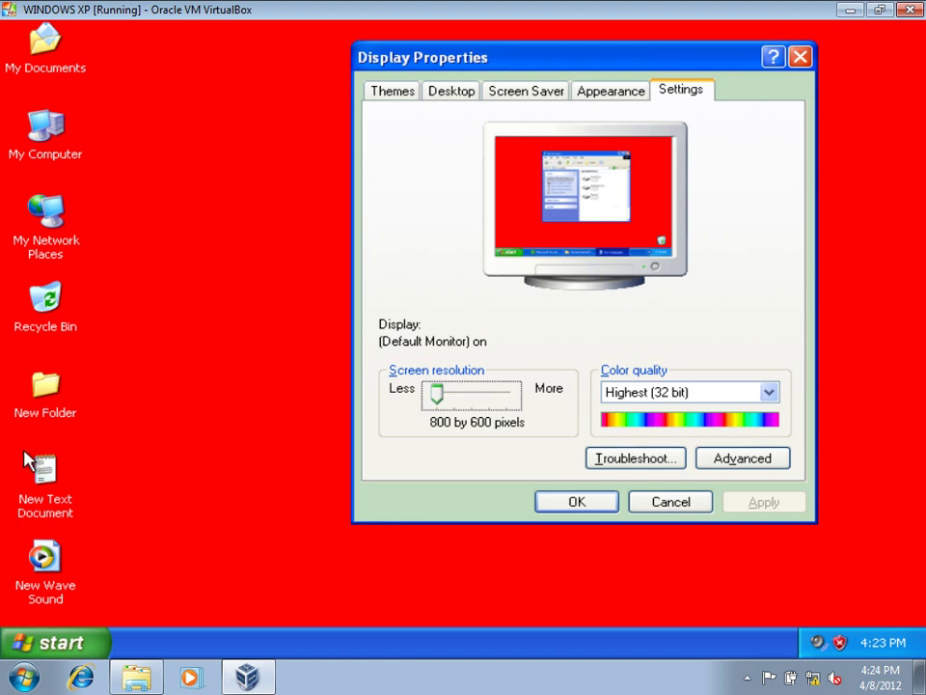
click(746, 677)
click(621, 491)
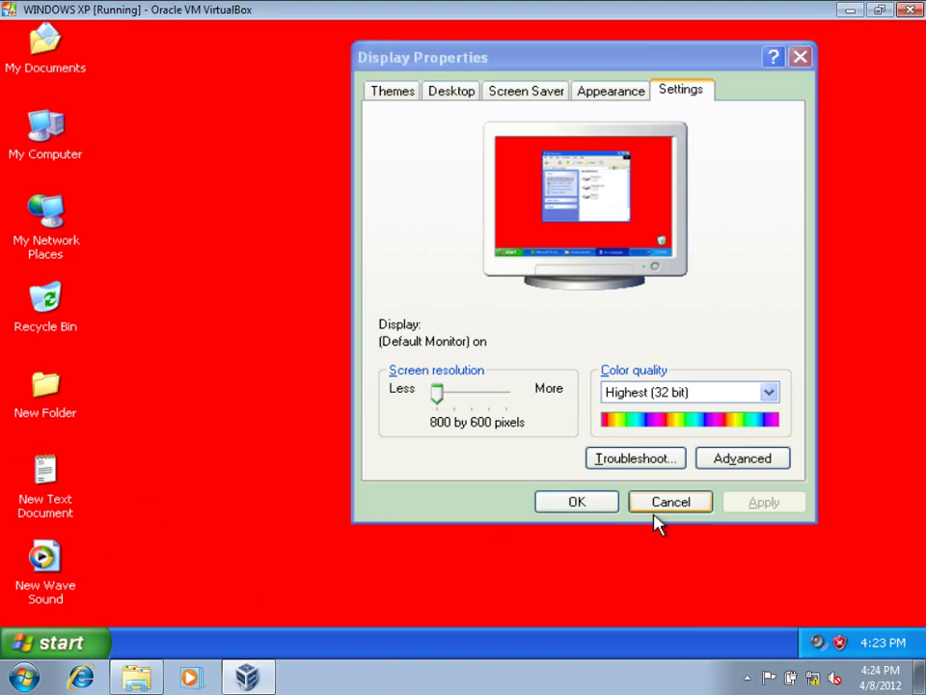
click(671, 504)
click(108, 641)
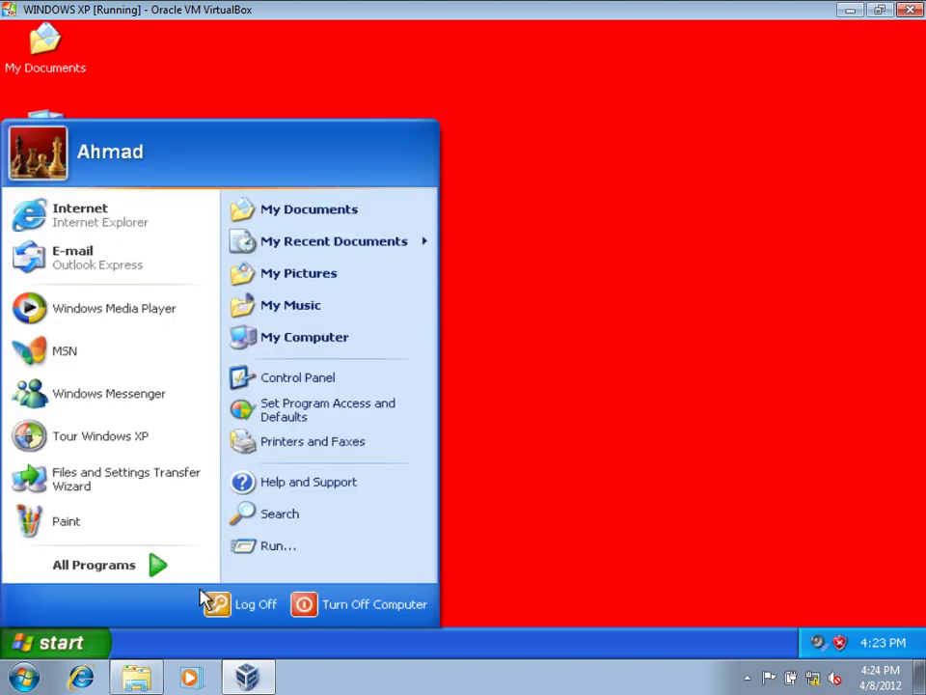
click(606, 446)
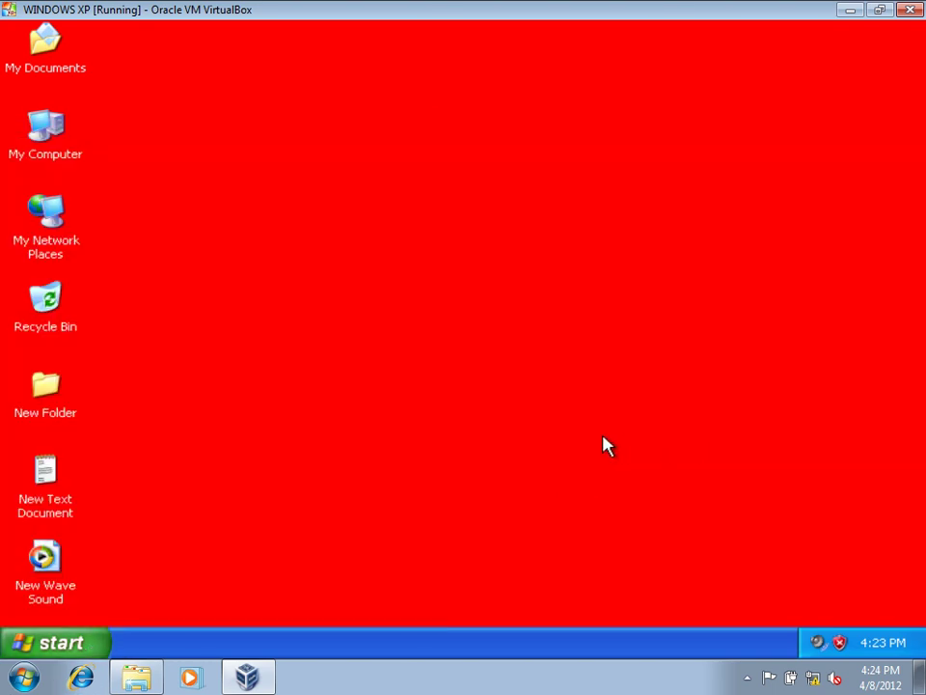
key(super+r)
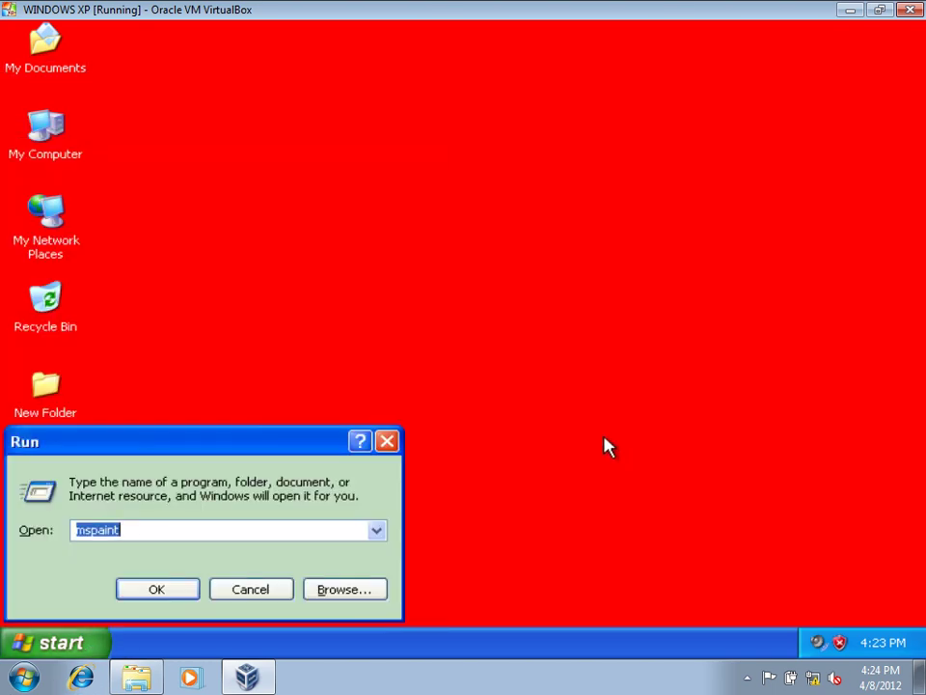
Open the Sample Pictures folder through My Documents and My Pictures, and select the Sunset picture
double_click(23, 71)
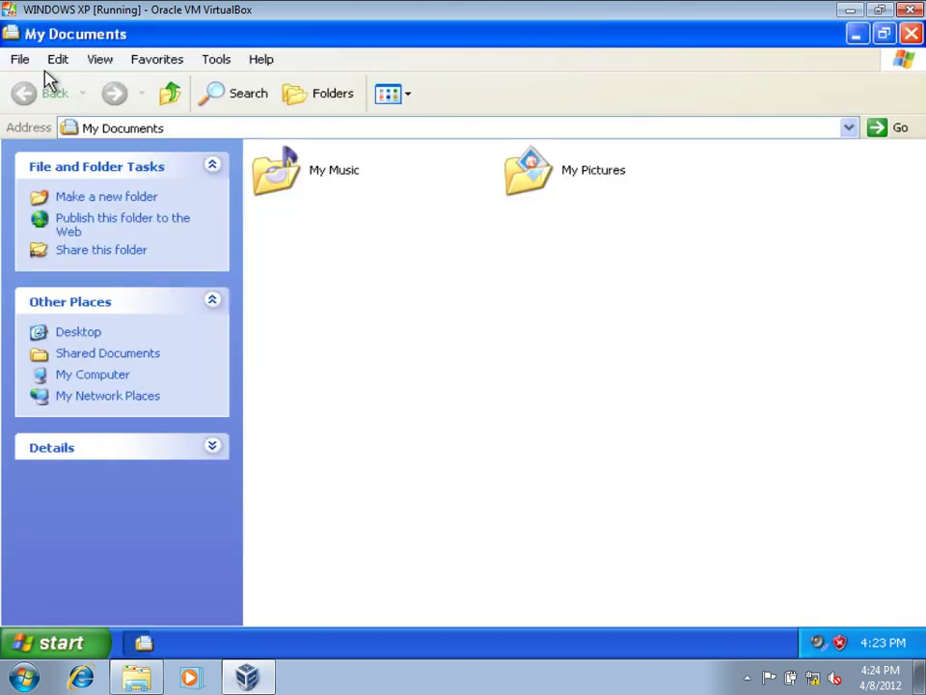
double_click(579, 187)
double_click(347, 221)
click(488, 551)
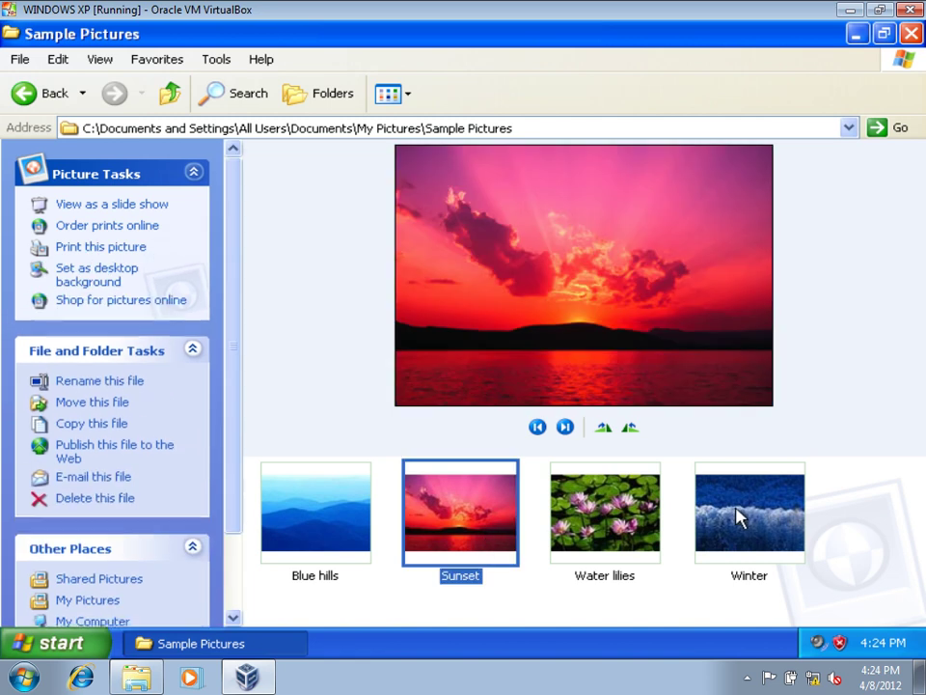
Preview the Sunset picture in Windows Picture and Fax Viewer, move the viewer window, and close it
right_click(473, 523)
click(593, 197)
drag(615, 87, 755, 106)
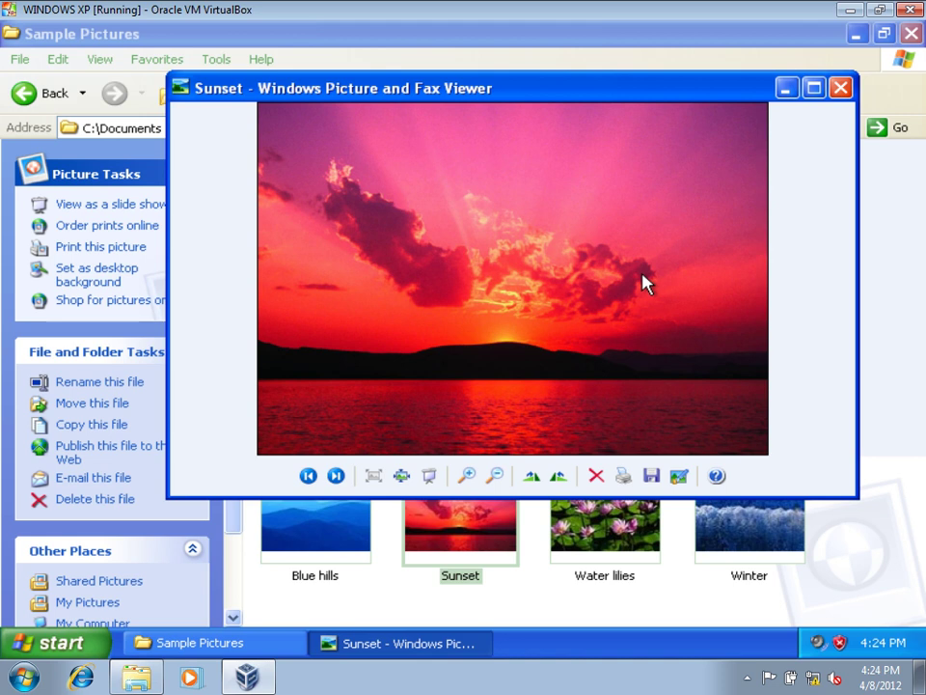
click(839, 89)
Open the Sunset picture's properties and examine its pixel width and height in the summary
right_click(477, 528)
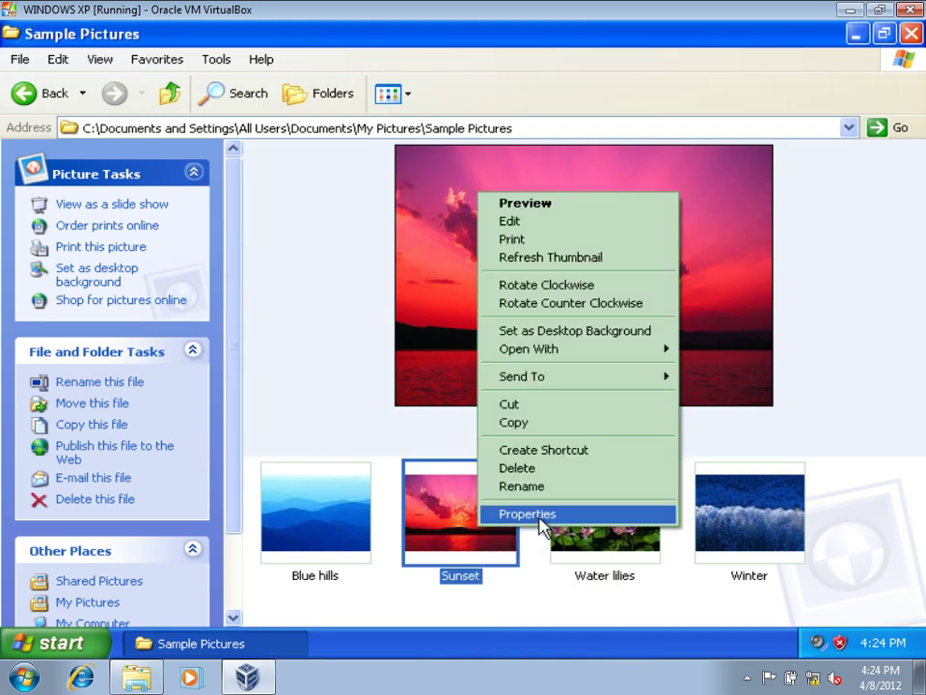
click(540, 518)
drag(688, 106, 617, 80)
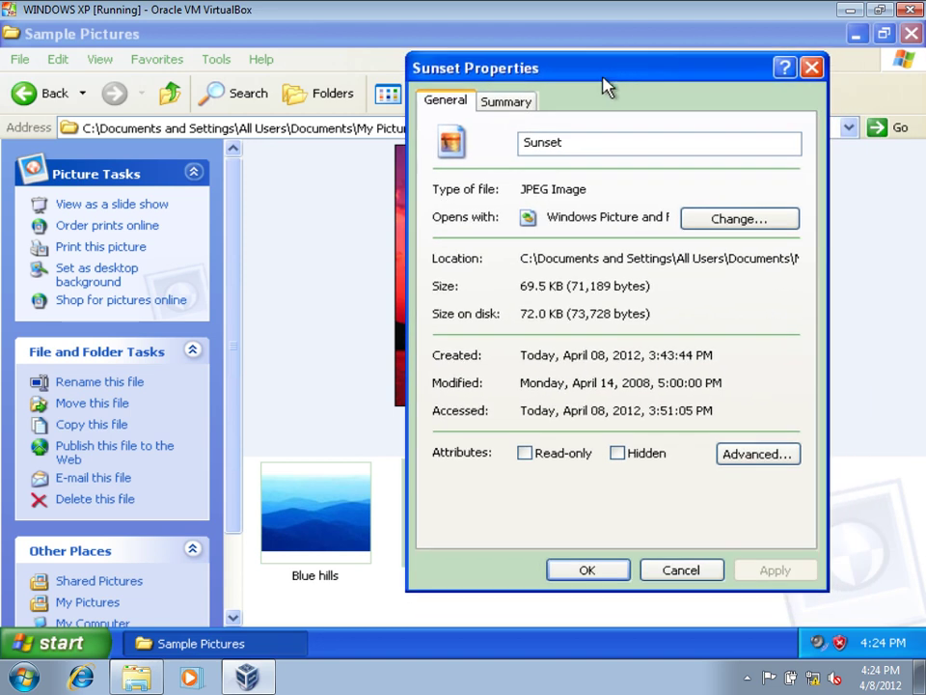
click(506, 102)
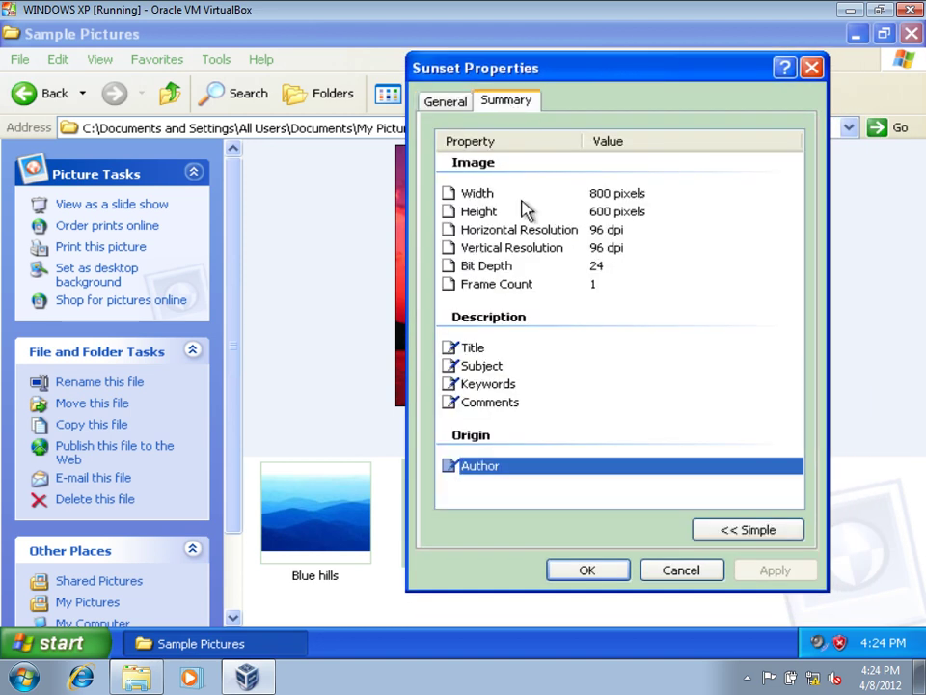
click(480, 193)
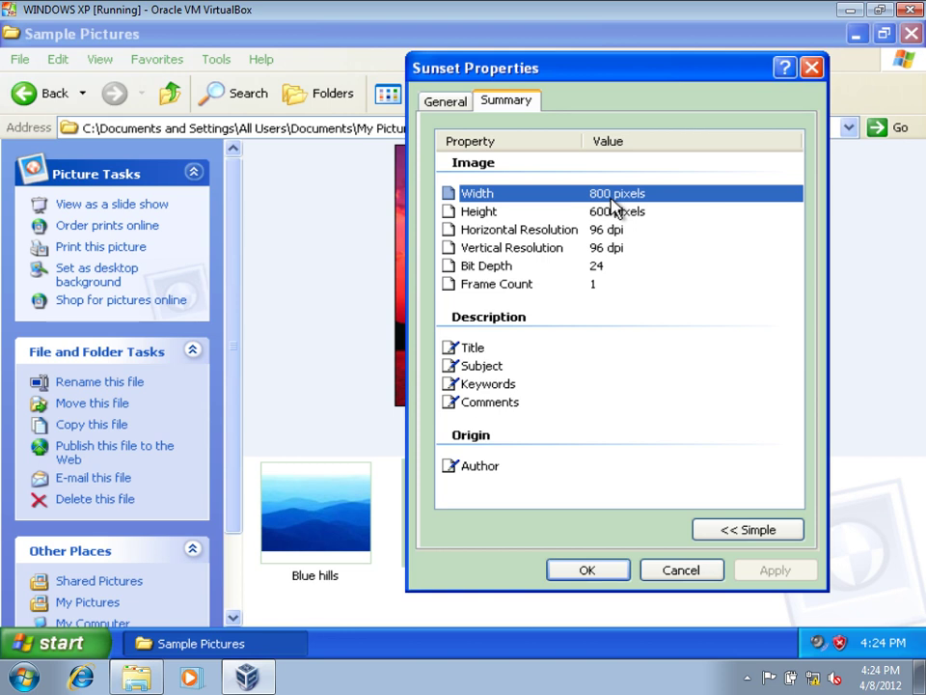
click(519, 212)
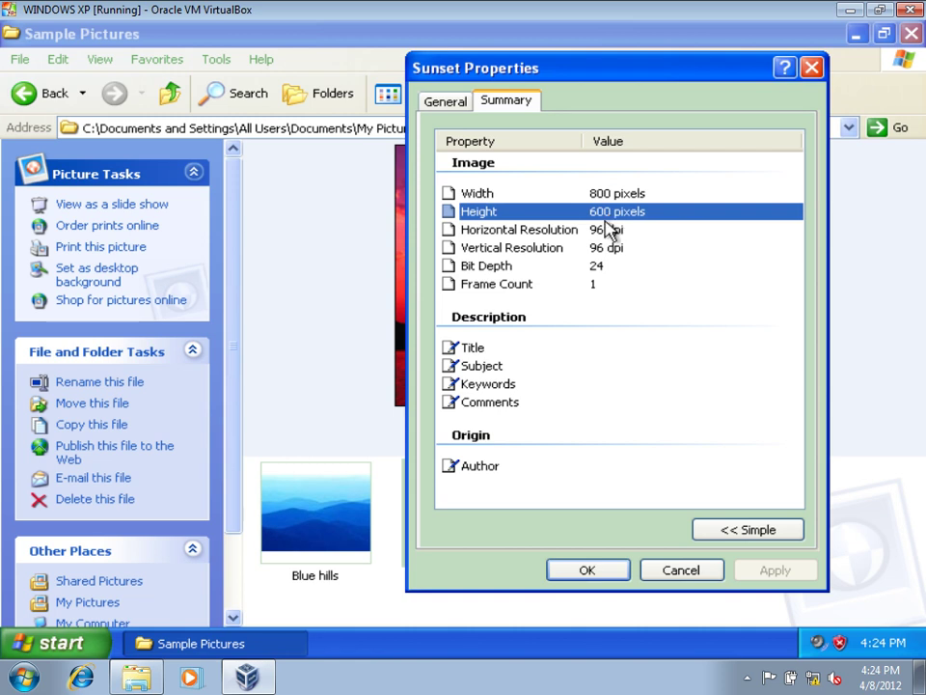
drag(630, 79, 601, 100)
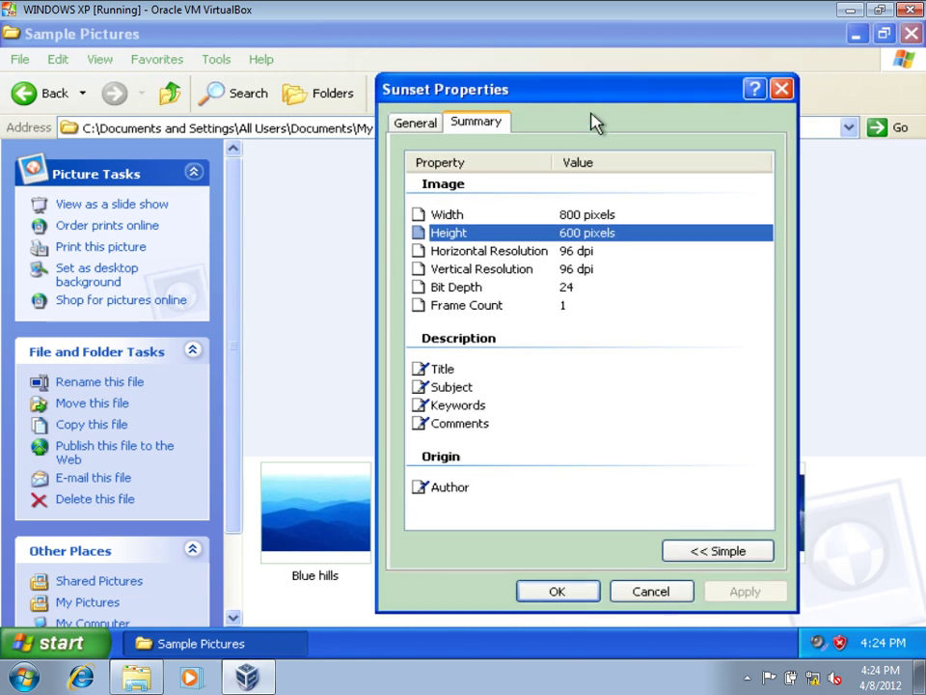
Search for "excel" on the host Windows 7 system and launch Microsoft Excel 2010 with a blank workbook
key(super+r)
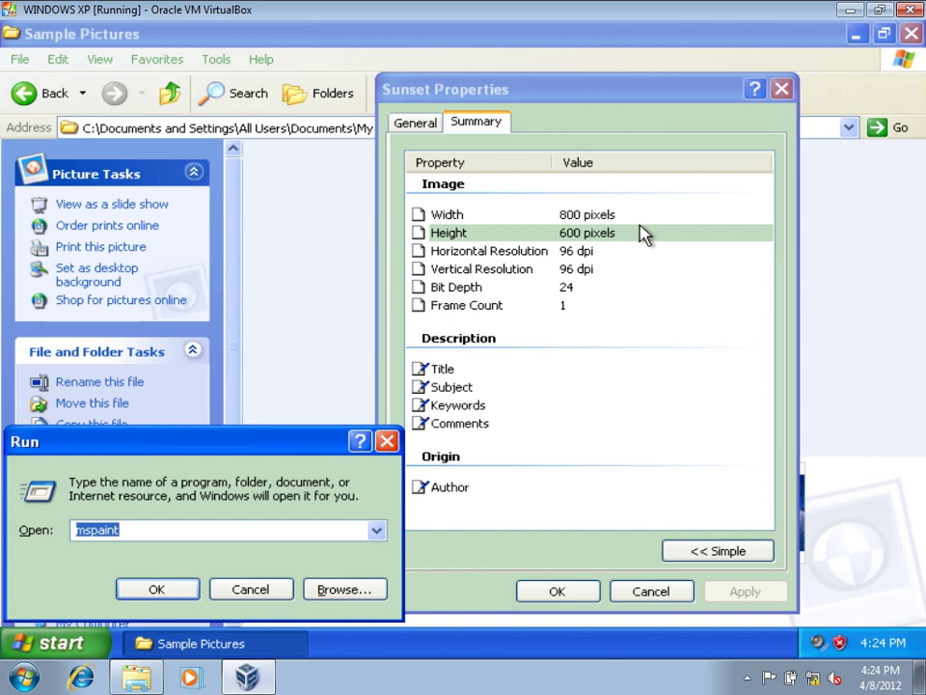
click(23, 678)
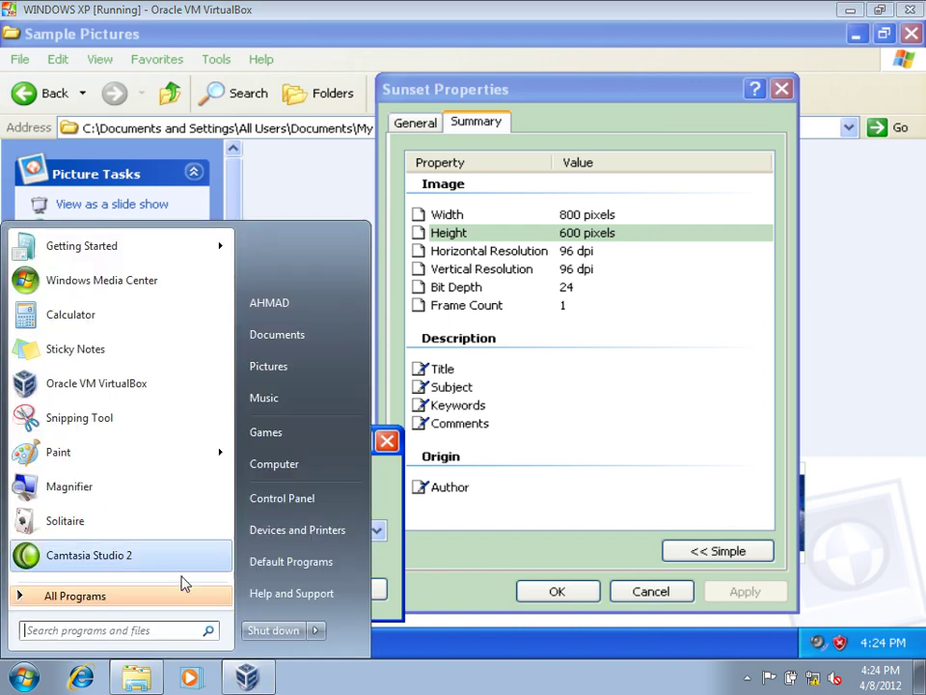
text(excel)
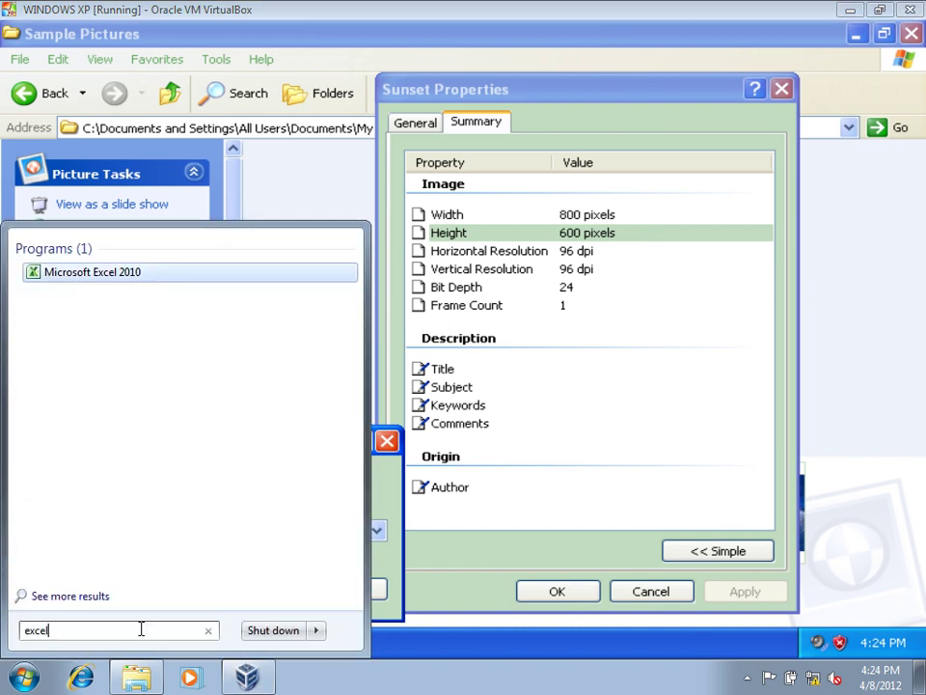
key(Escape)
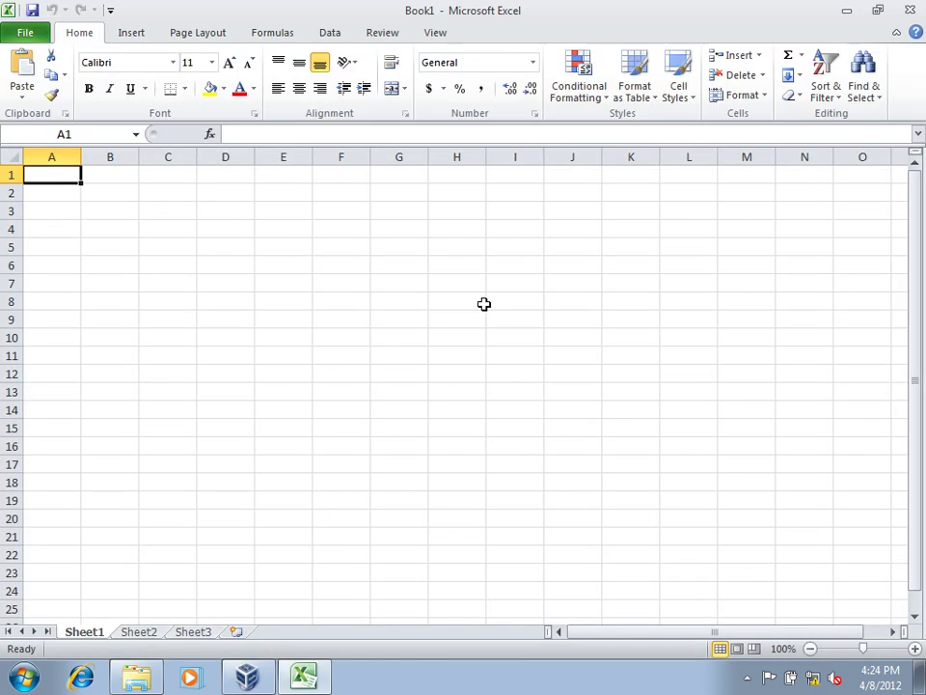
Enter the picture's width 800 in cell G6 and its height 600 in cell H6
click(387, 266)
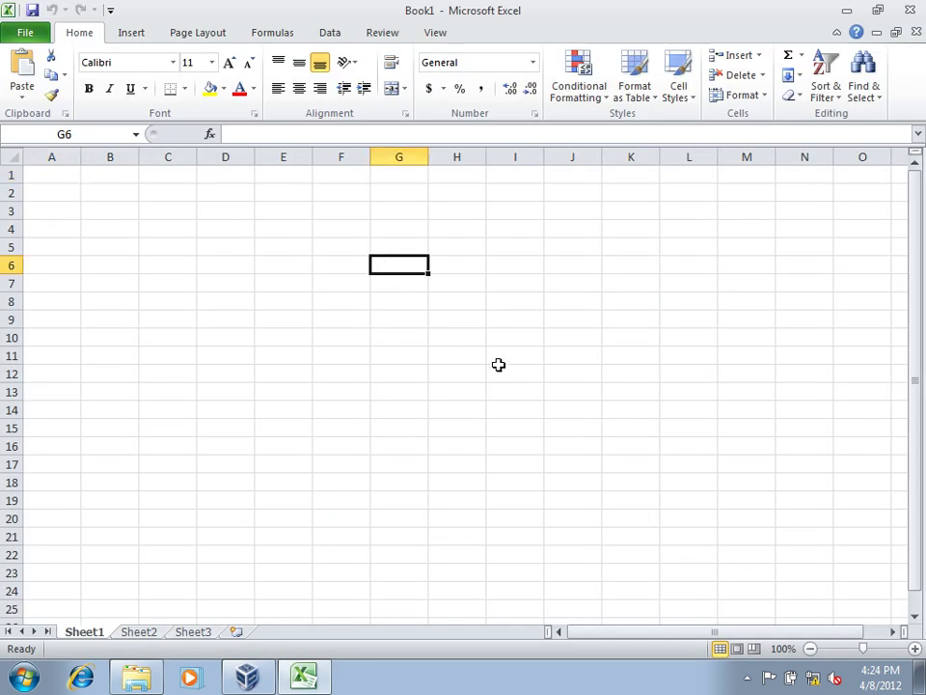
text(800)
key(Tab)
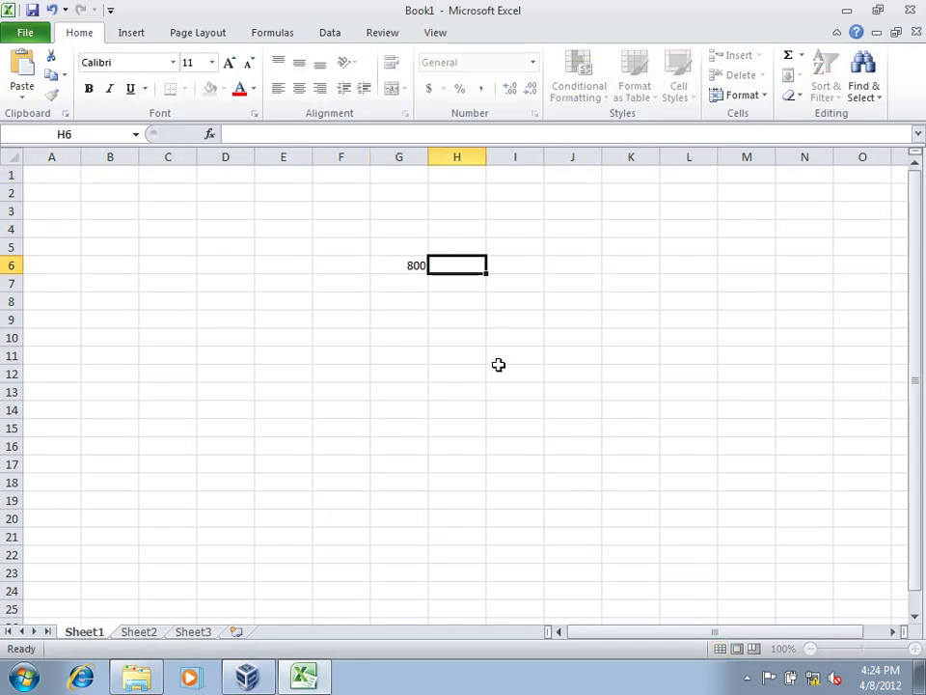
text(600)
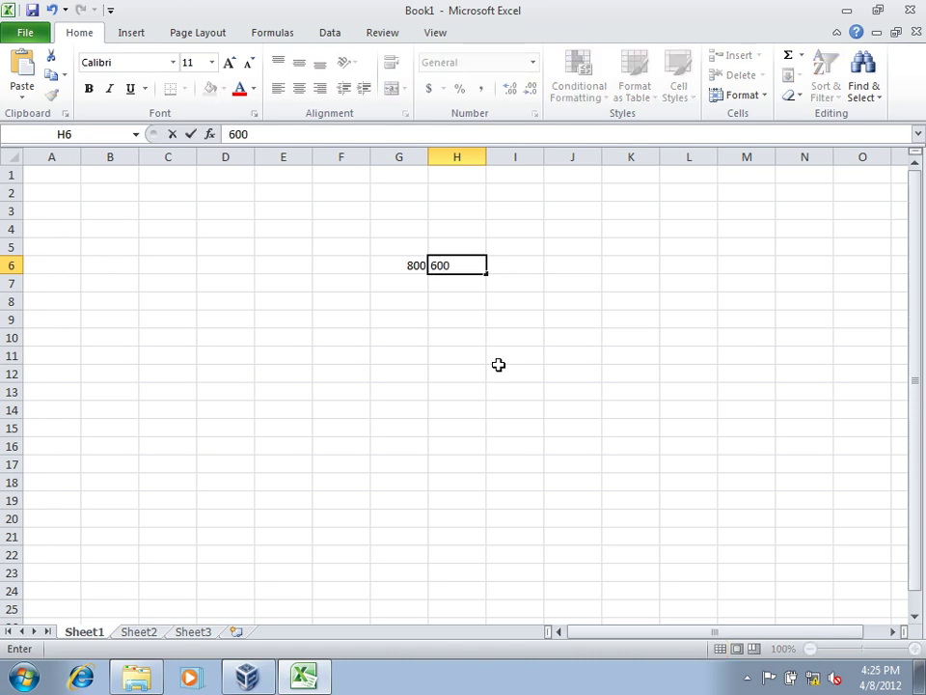
key(Tab)
Enter a formula in cell I6 that multiplies G6 by H6
text(=)
key(Left)
key(Left)
text(*)
key(Right)
key(Return)
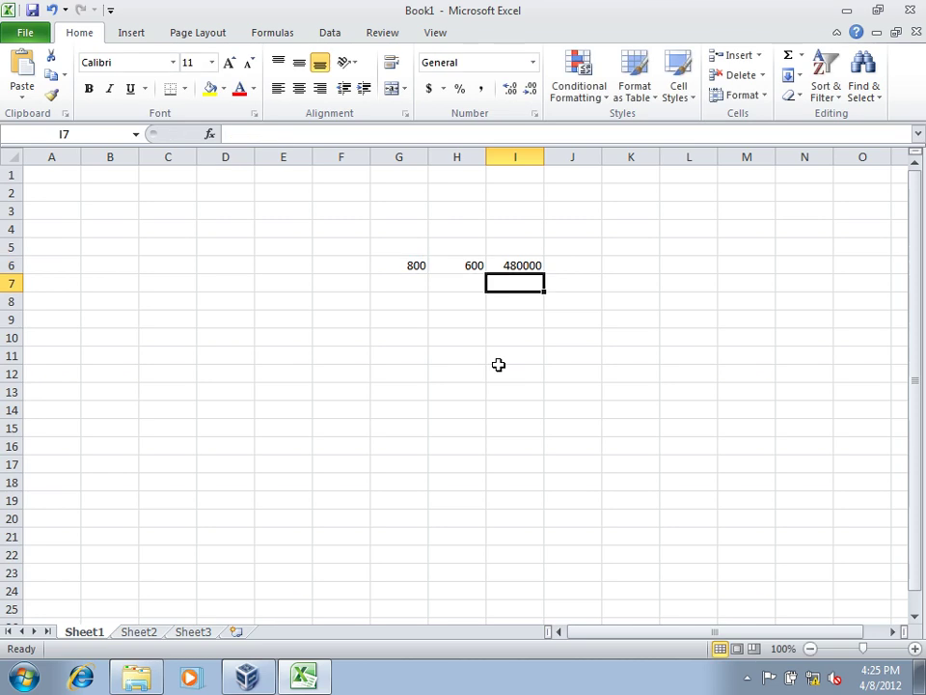
Check the formula in cell I6, minimize the workbook and return to the Windows XP virtual machine
click(539, 268)
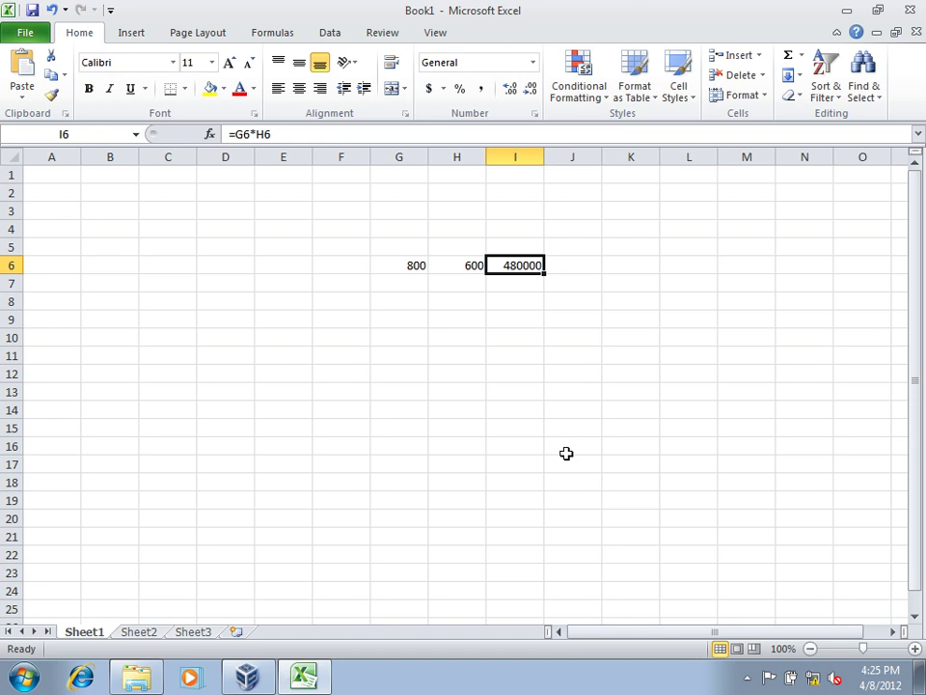
click(849, 11)
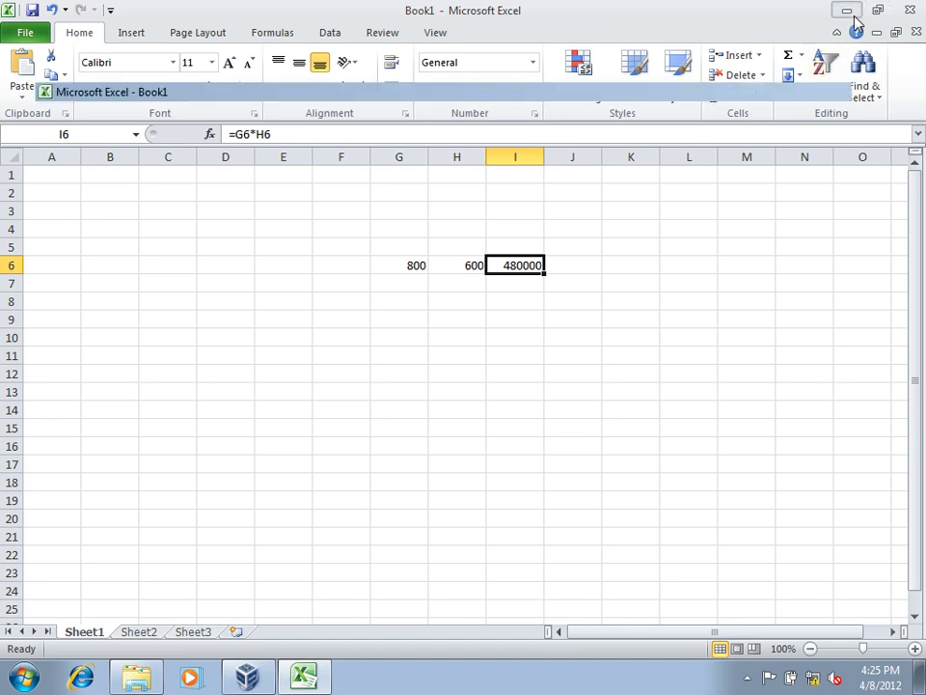
click(661, 76)
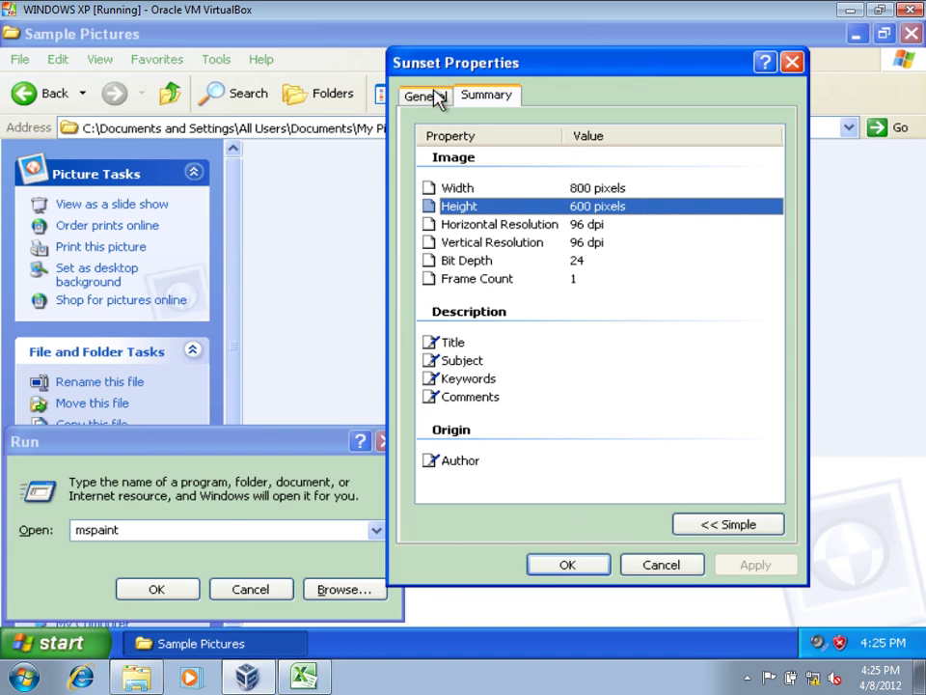
Close the Sunset properties without changes and view the Sunset picture in a maximized Windows Picture and Fax Viewer
click(682, 567)
double_click(457, 527)
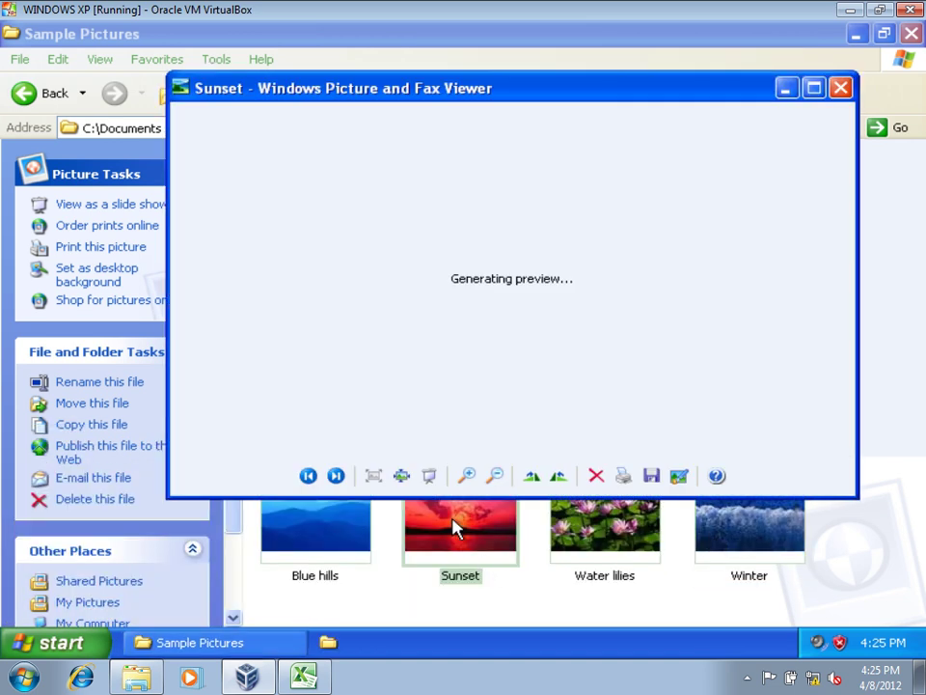
click(816, 89)
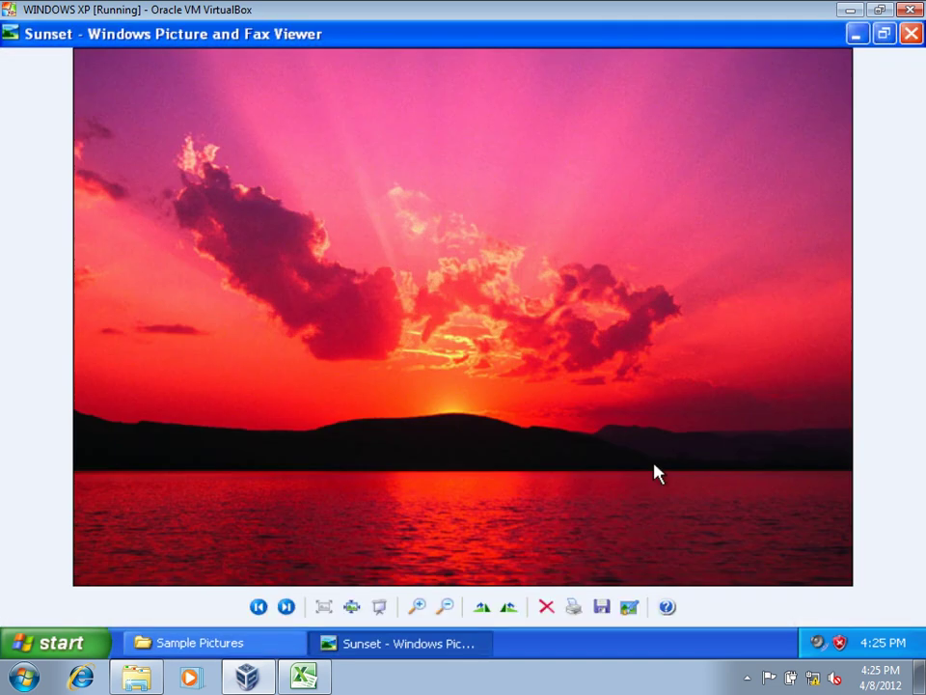
scroll(457, 327, up, 1)
scroll(464, 321, up, 1)
drag(915, 245, 923, 424)
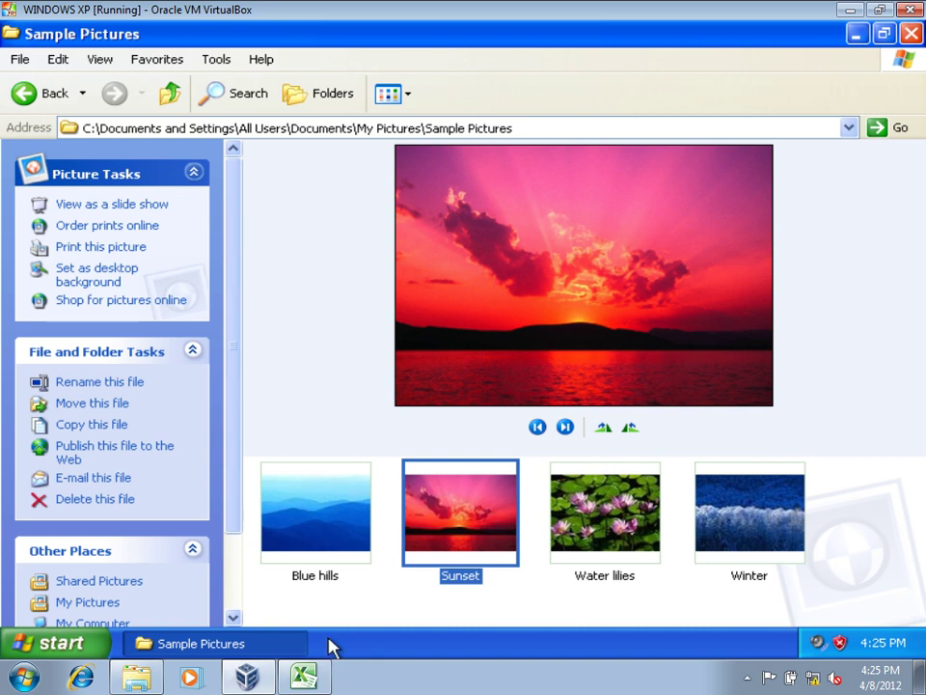
Open the Sunset picture for editing in Paint and bring up its image attributes in pixels
right_click(458, 525)
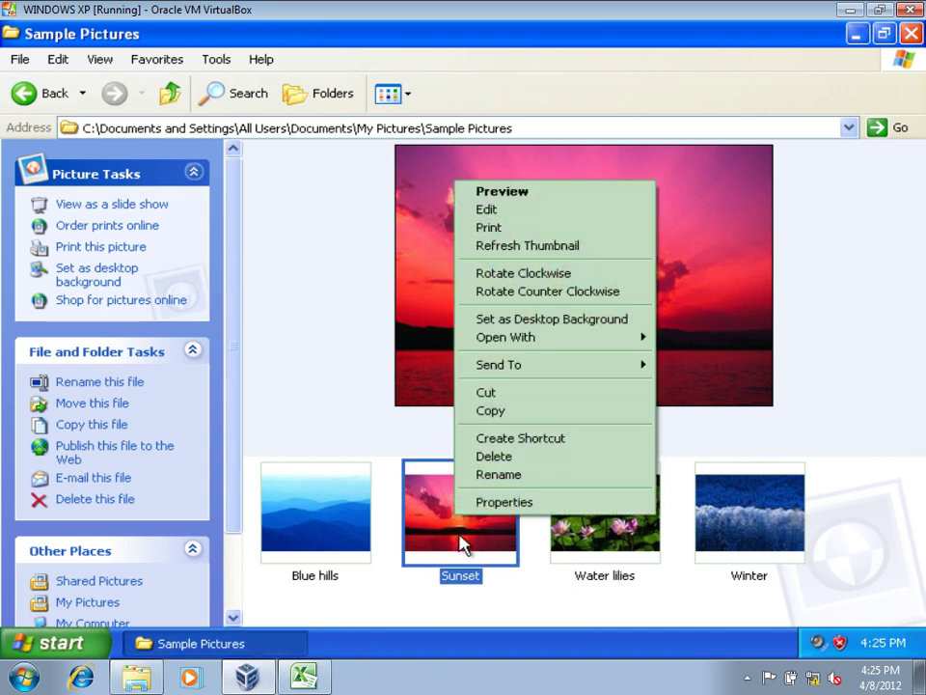
click(487, 209)
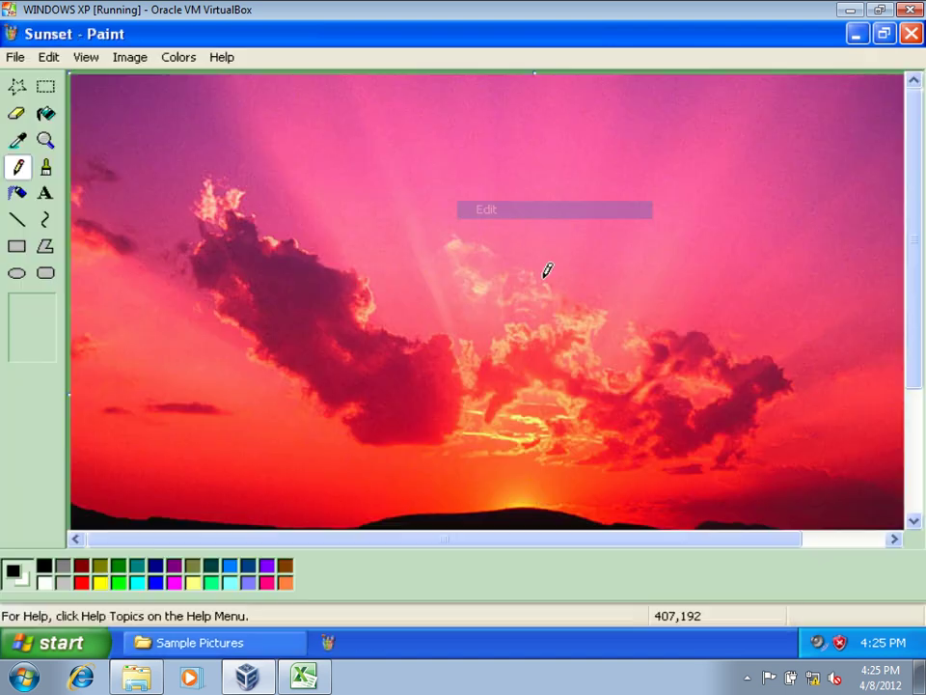
click(132, 60)
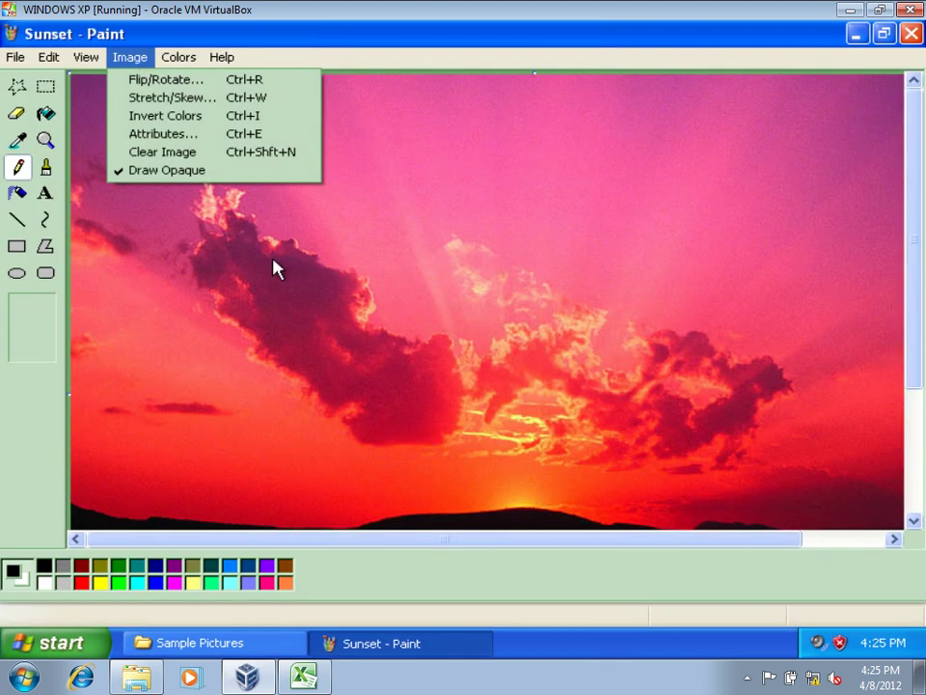
click(200, 134)
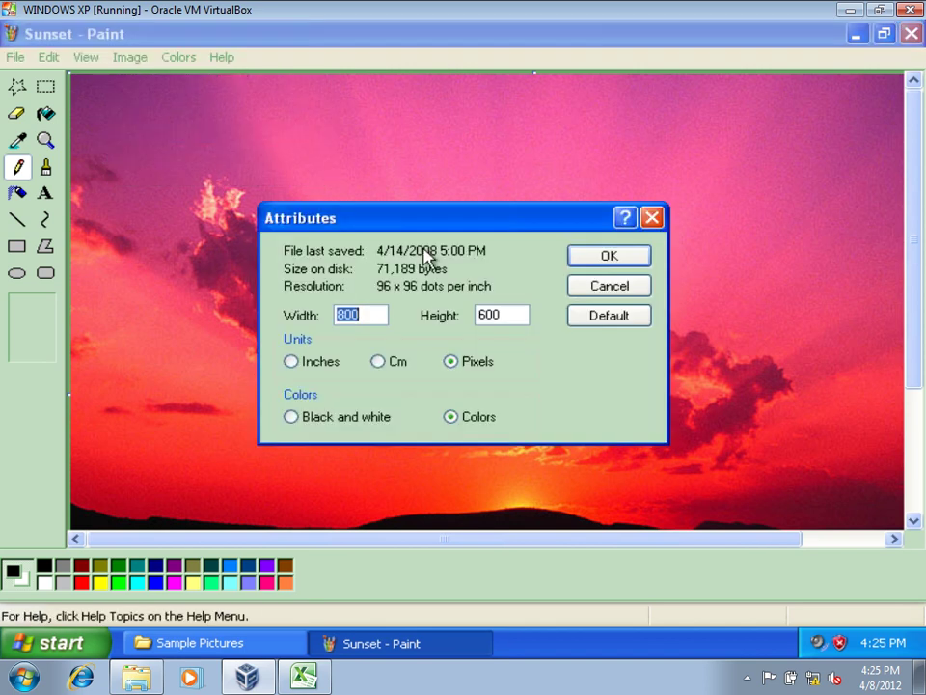
drag(439, 236, 609, 125)
click(637, 258)
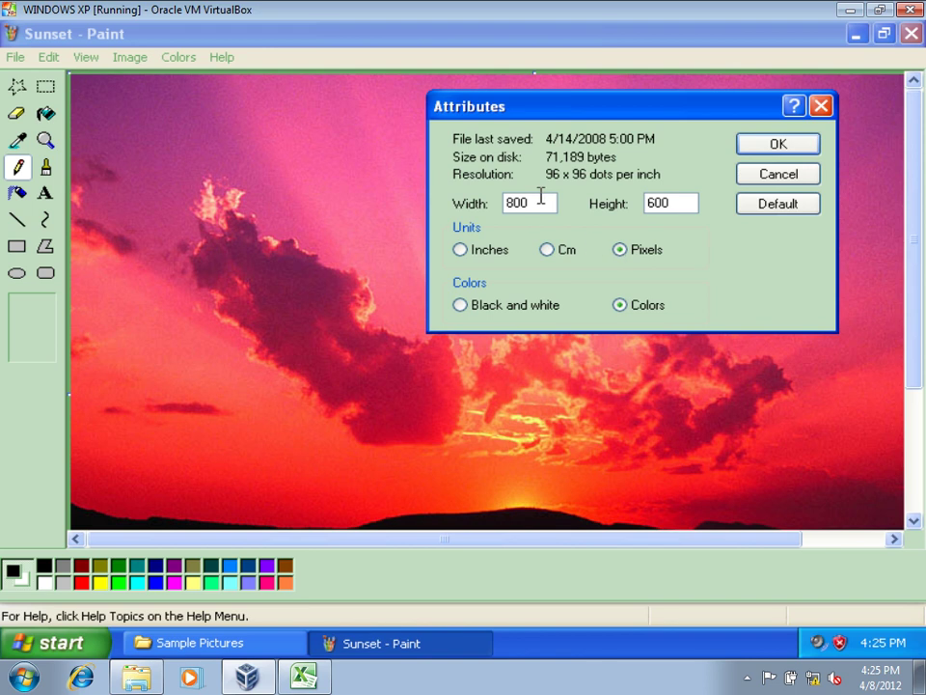
Set the Sunset image's width to 200 pixels and its height to 100 pixels
drag(541, 201, 454, 203)
drag(680, 205, 610, 209)
drag(530, 203, 491, 201)
text(200)
drag(683, 207, 479, 201)
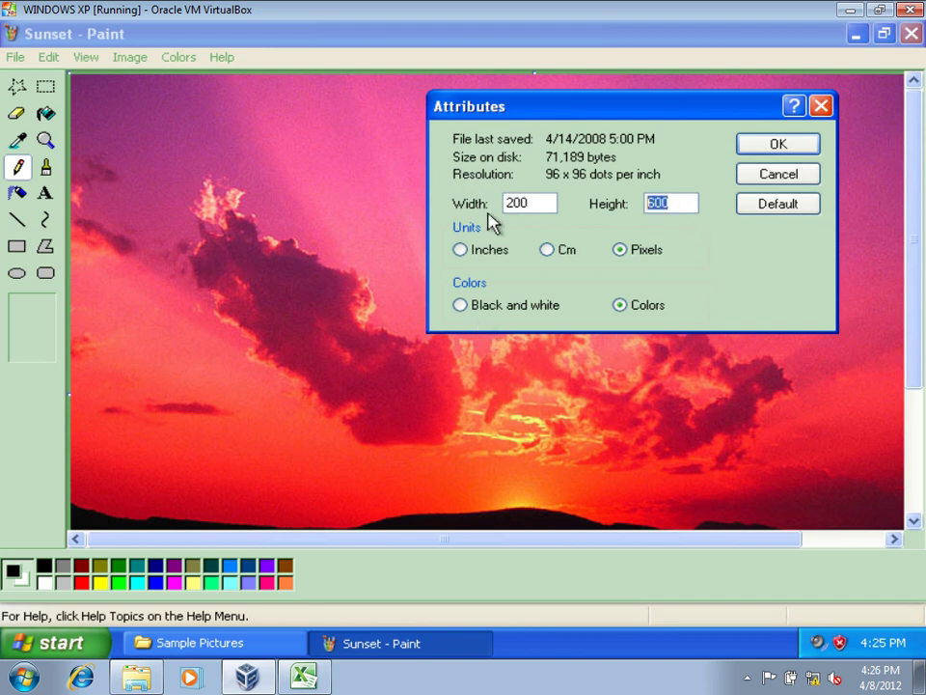
text(100)
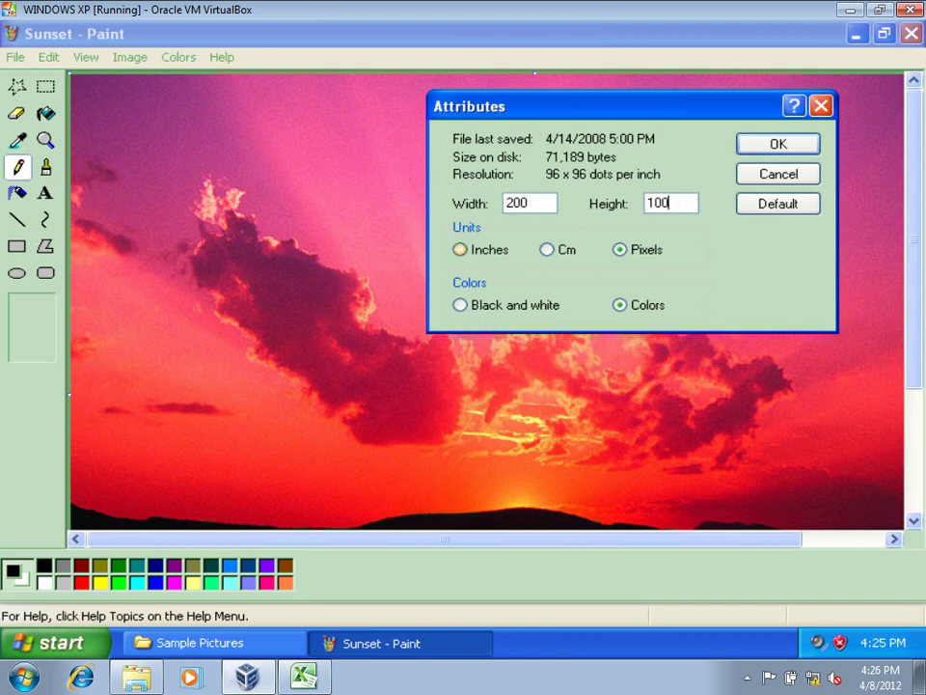
click(790, 145)
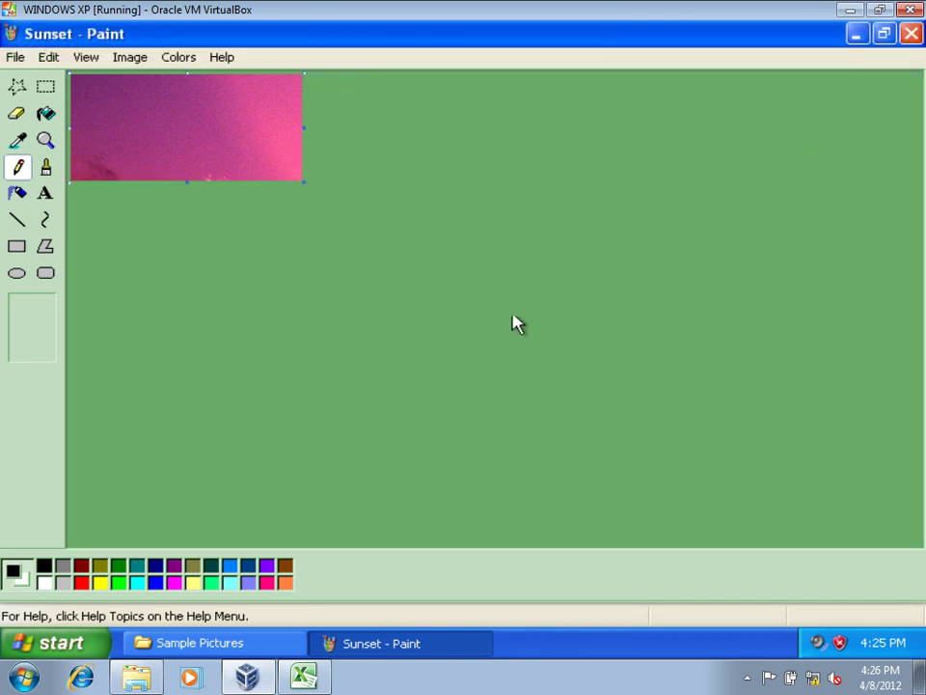
Undo the image size change and close Paint without saving the Sunset picture
key(ctrl+z)
click(911, 32)
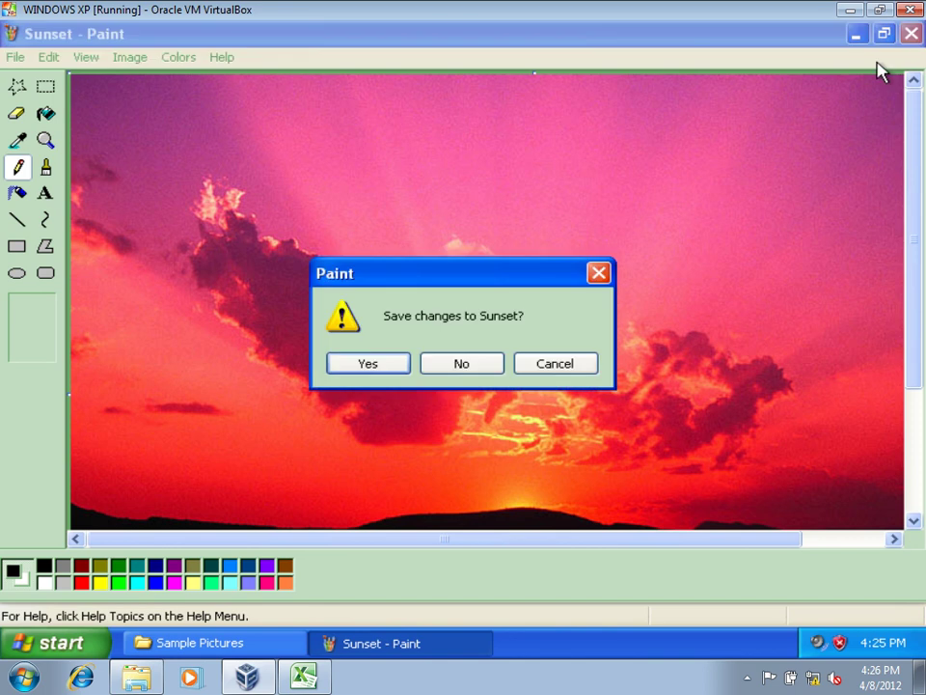
click(437, 370)
Minimize the virtual machine window to return to the Windows 7 host desktop
key(super)
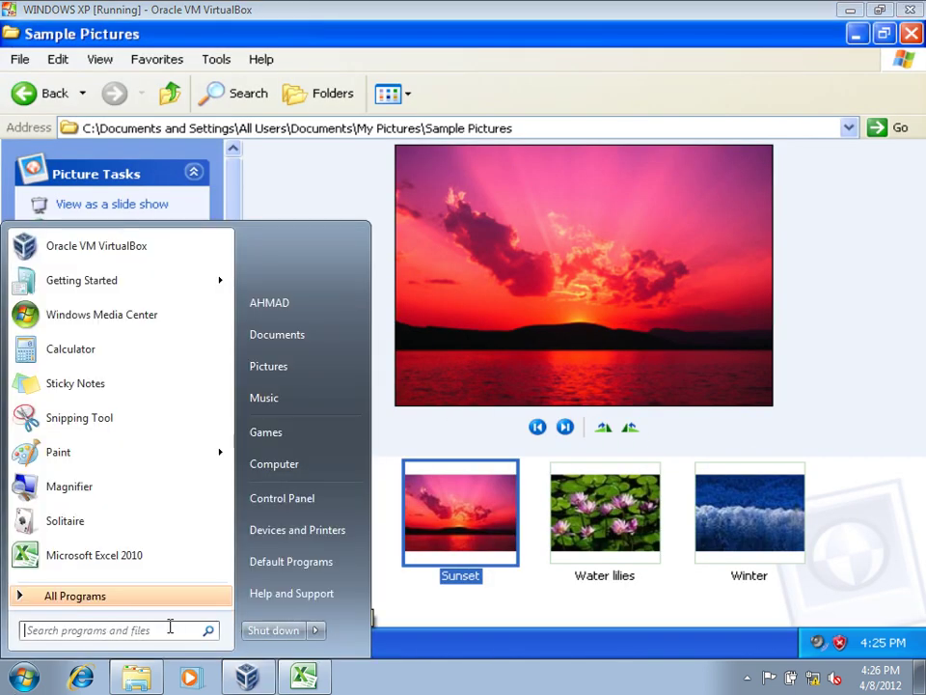
click(859, 32)
click(857, 32)
click(850, 10)
right_click(448, 206)
click(565, 250)
Launch Paint on the Windows 7 host with the "mspaint" command and minimize its window
key(super+r)
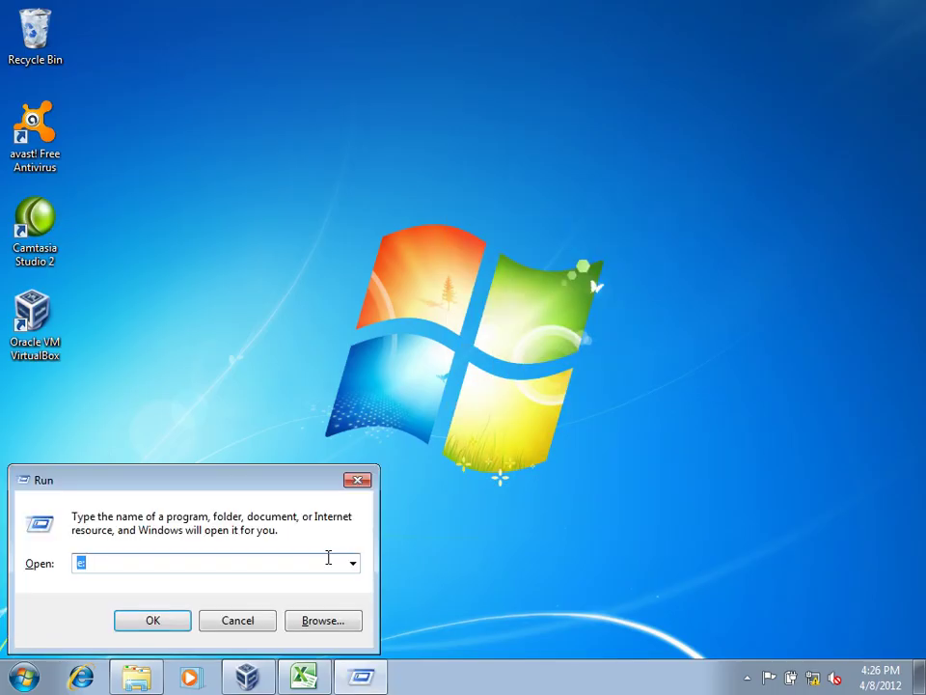
text(mspaint)
key(Return)
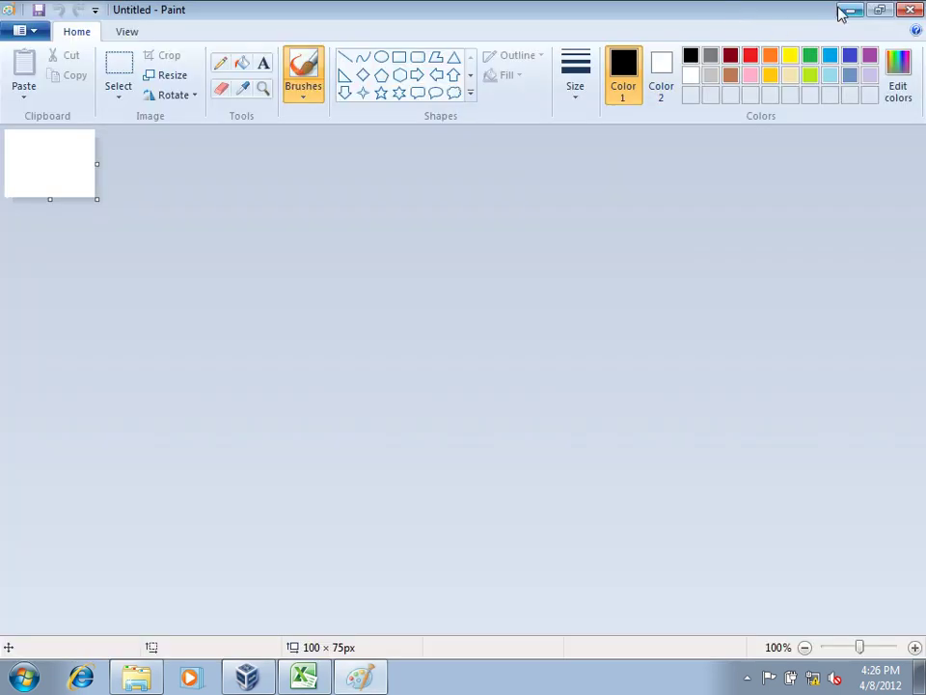
click(845, 10)
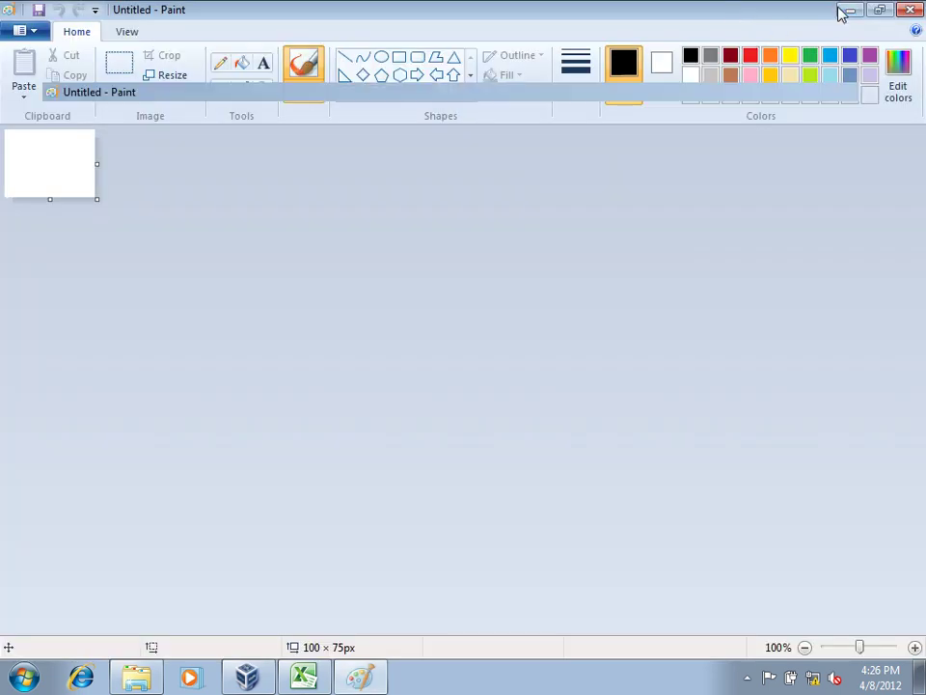
Open the Sample Pictures folder in the Windows 7 Pictures library
key(super)
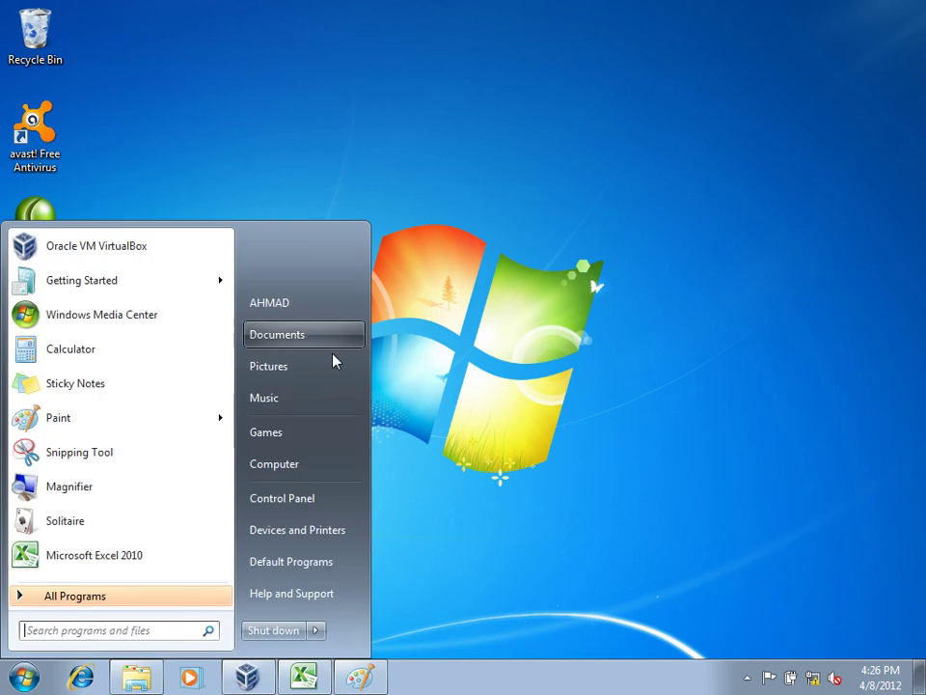
click(306, 345)
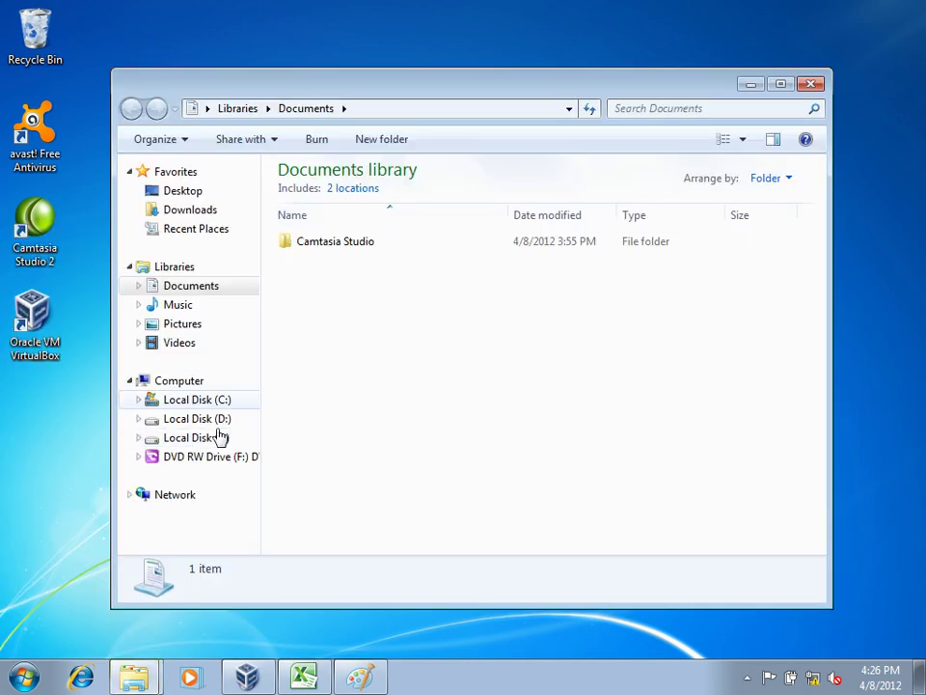
click(204, 329)
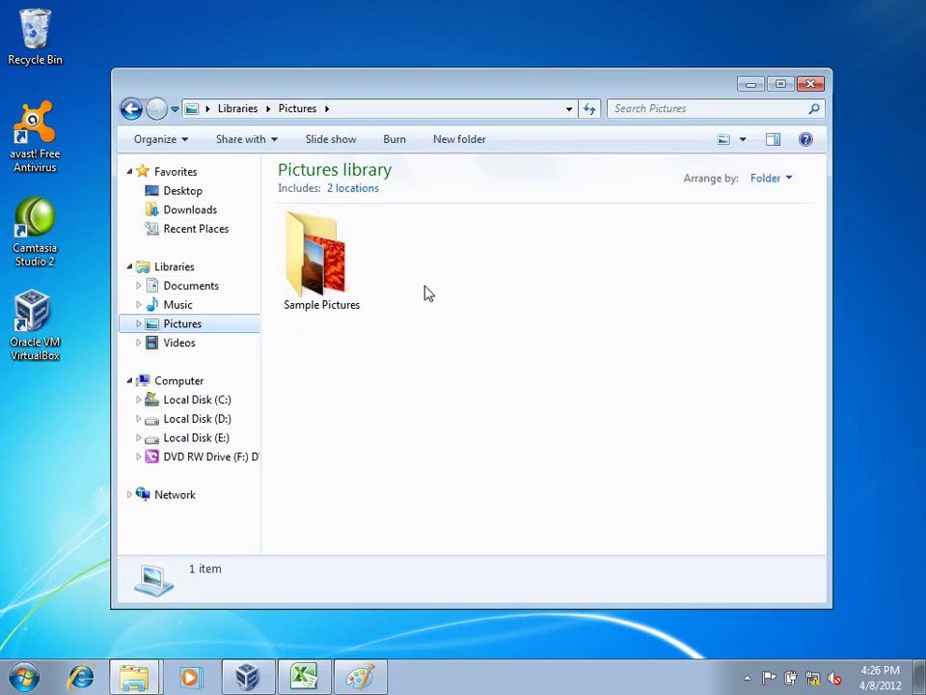
double_click(324, 284)
click(662, 263)
View the Penguins picture in Windows Photo Viewer, zooming in and out, and close the viewer
double_click(433, 330)
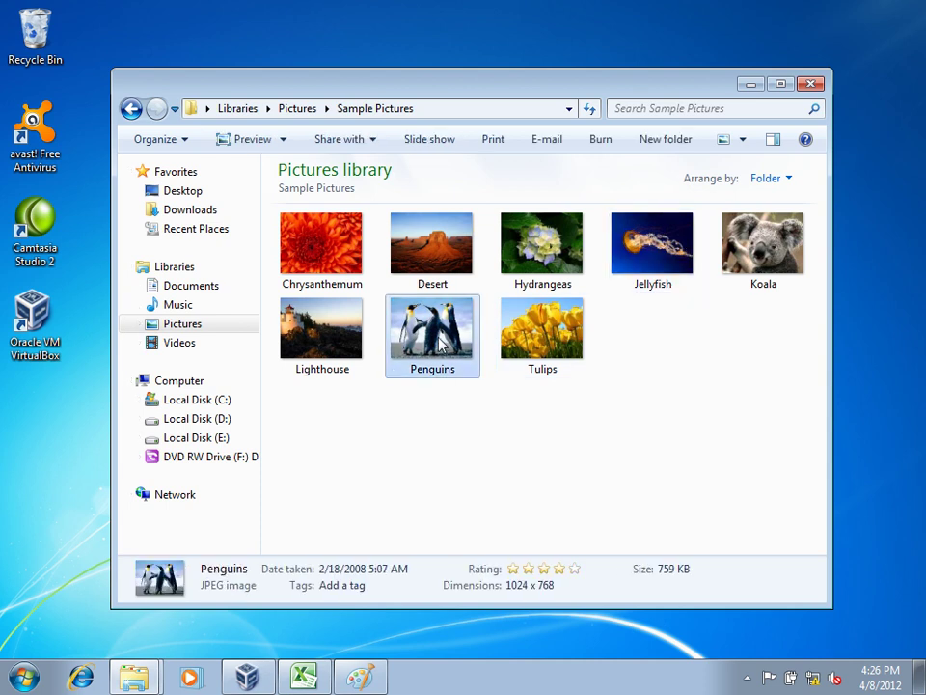
scroll(577, 266, up, 2)
scroll(488, 356, down, 2)
scroll(501, 333, up, 2)
scroll(507, 321, down, 2)
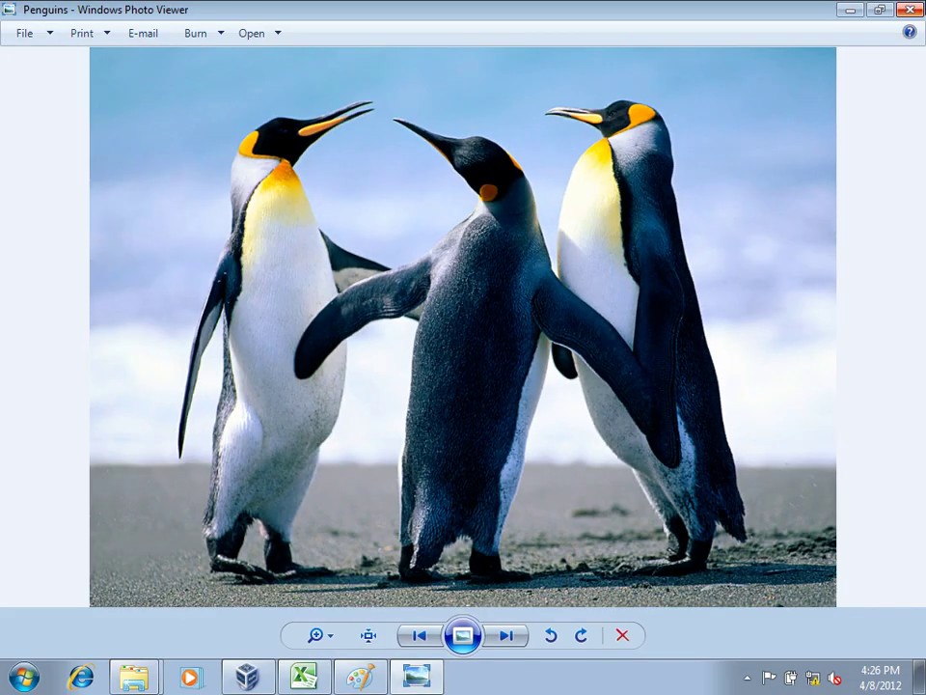
click(908, 10)
Examine the Penguins picture's pixel dimensions in its property details and close the properties without changes
right_click(415, 328)
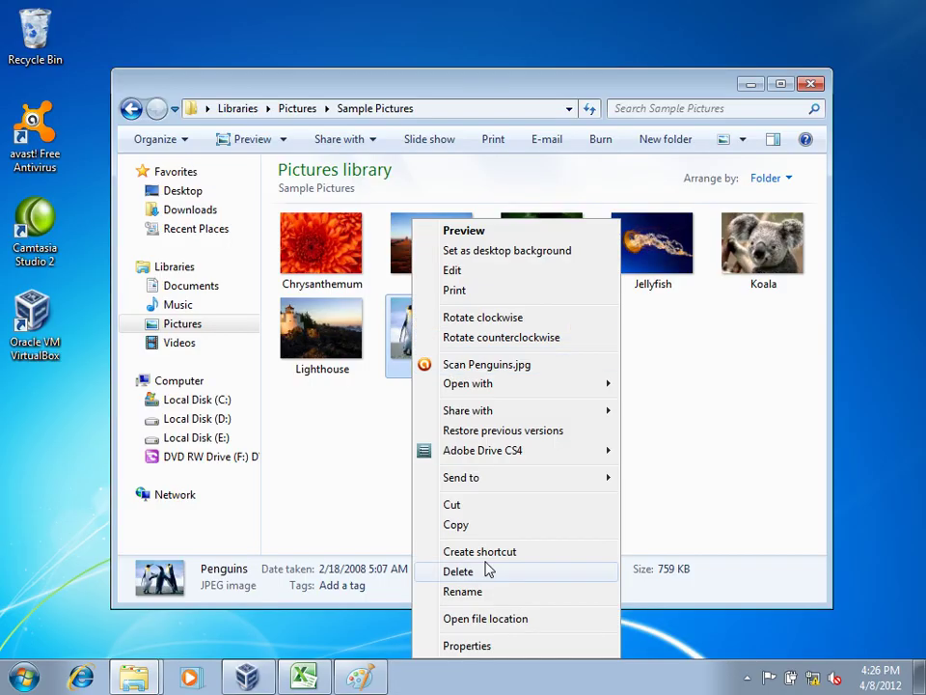
click(470, 644)
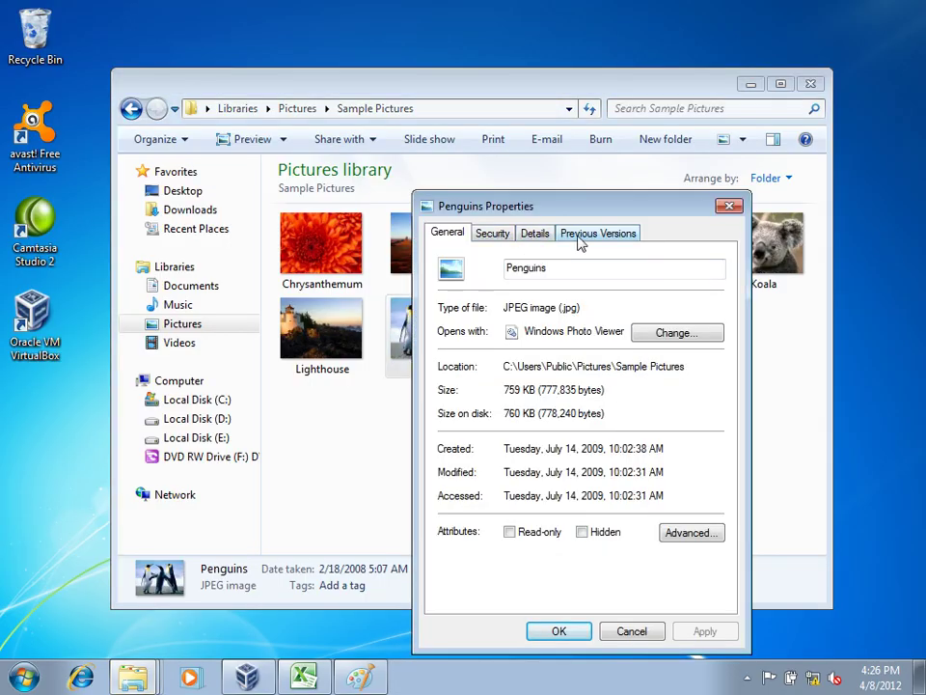
drag(616, 207, 624, 149)
click(546, 176)
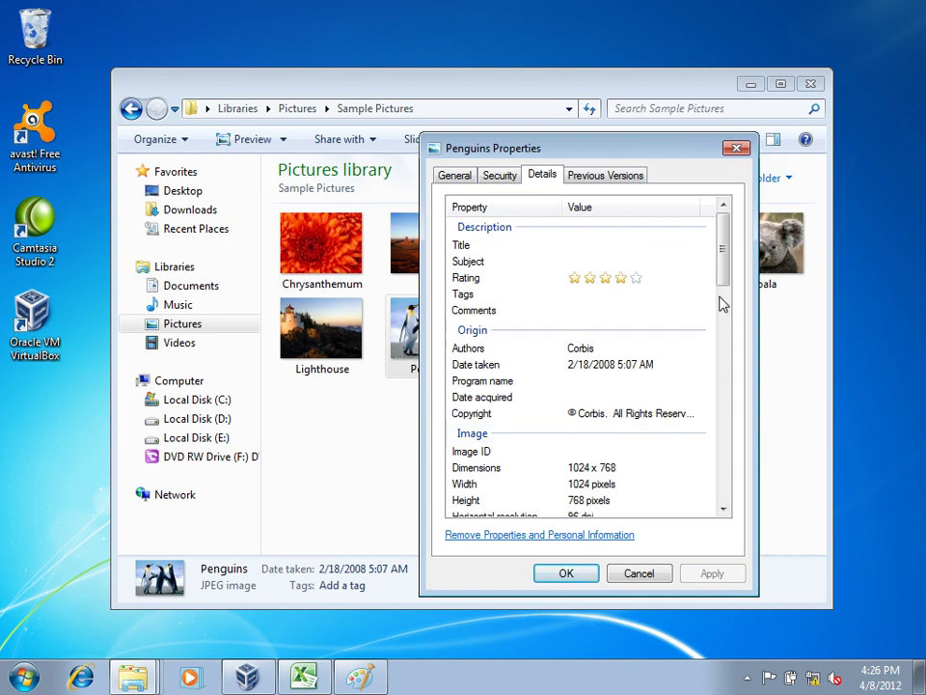
drag(722, 247, 741, 305)
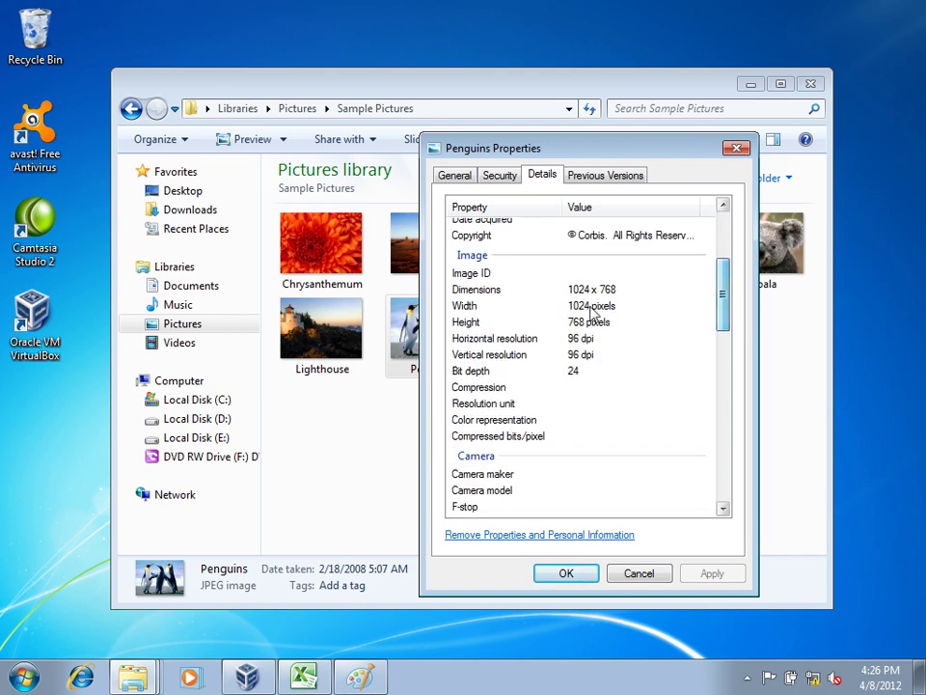
click(561, 292)
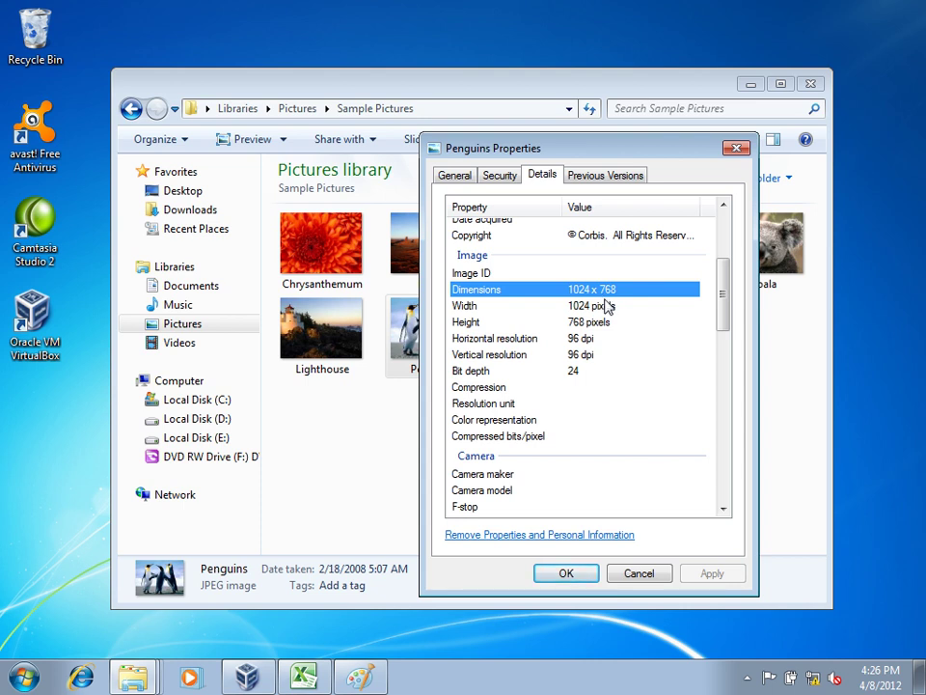
click(636, 577)
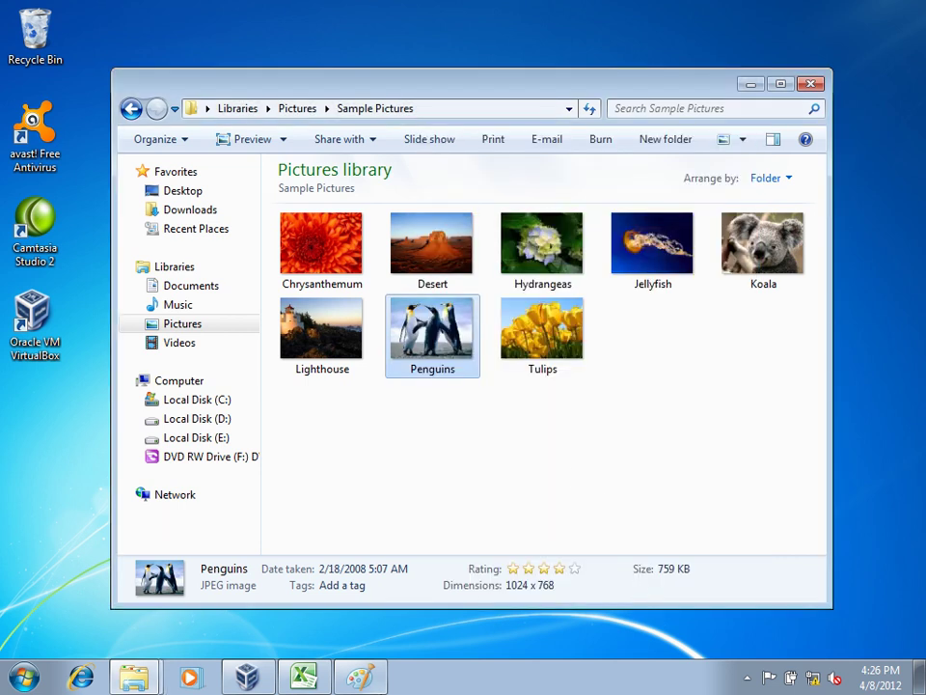
Switch to the minimized Paint window
click(362, 678)
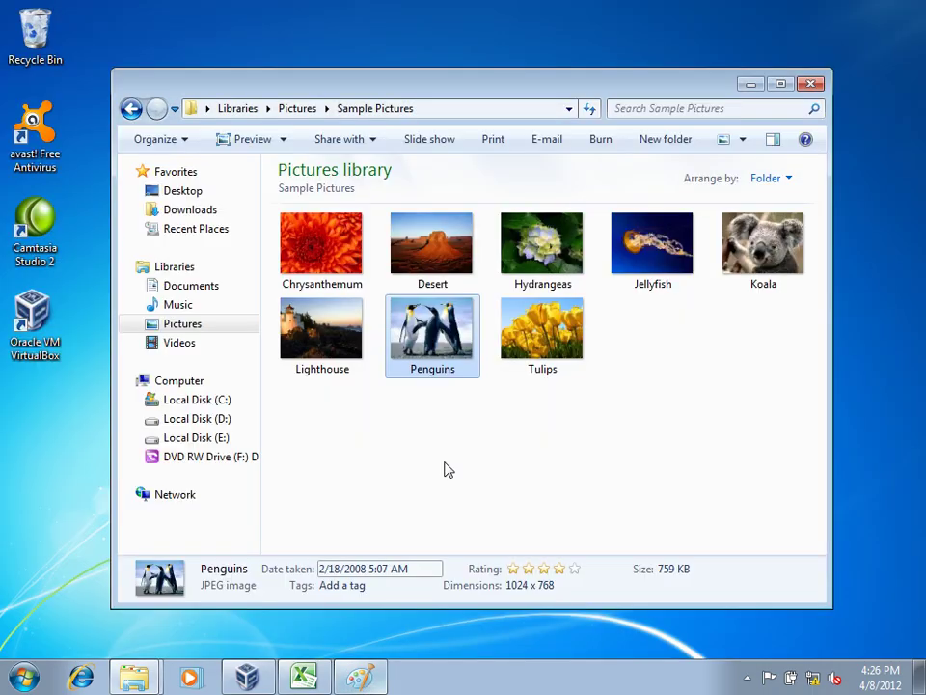
Open the Penguins picture for editing in Paint
right_click(446, 347)
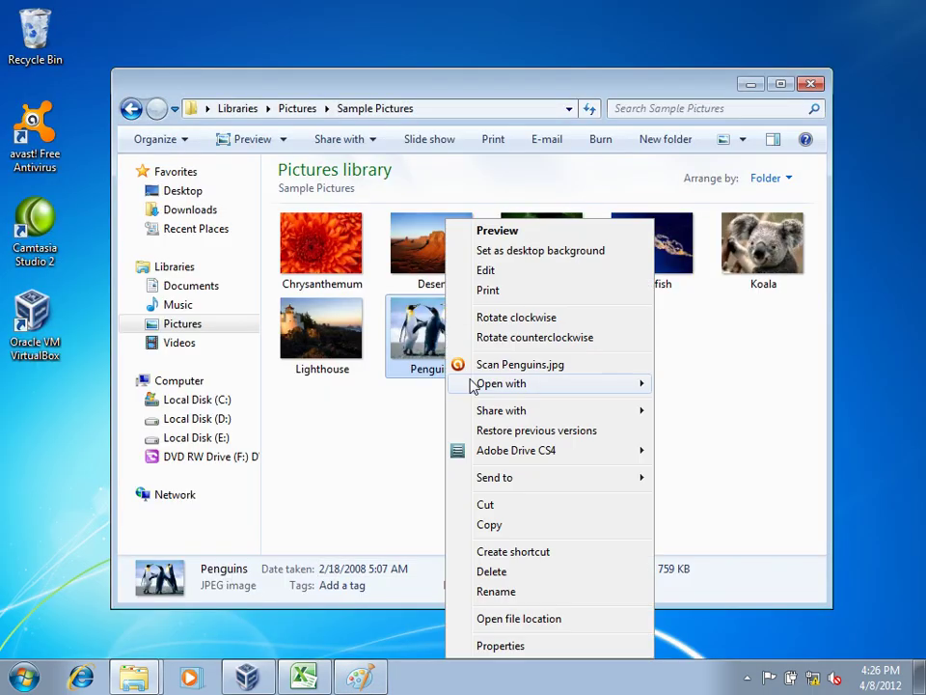
click(522, 277)
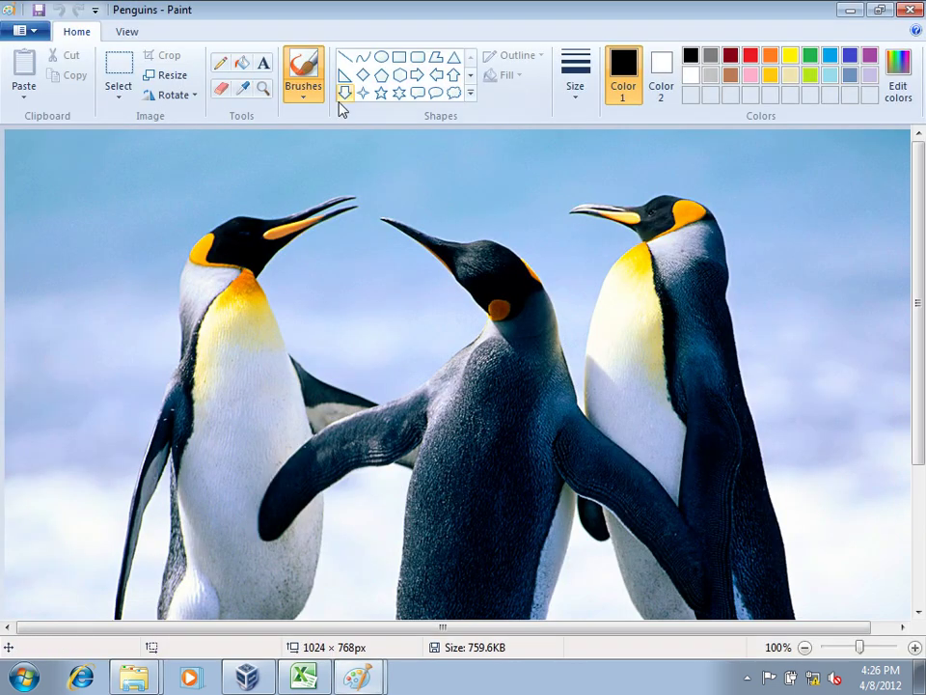
drag(925, 229, 924, 239)
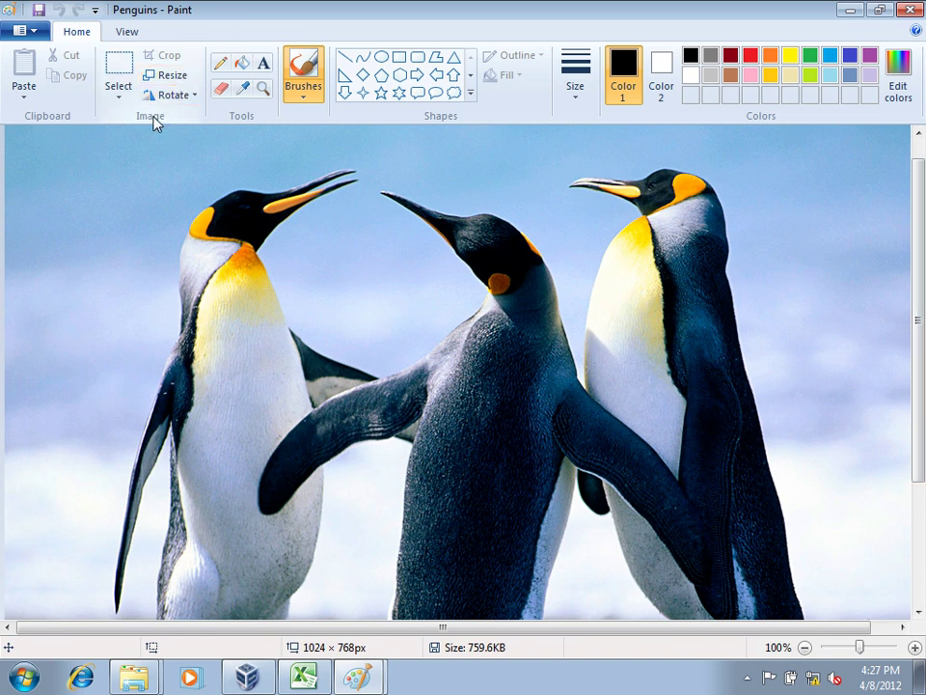
Resize the picture in pixels to 200 horizontal by 150 vertical with the aspect ratio maintained
click(171, 75)
drag(186, 116, 543, 101)
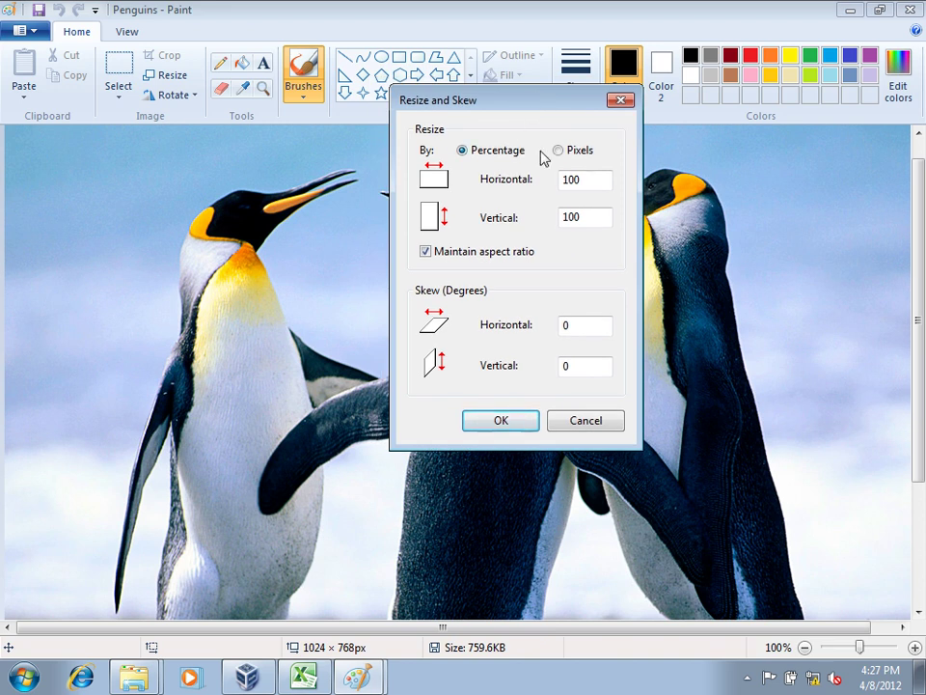
click(571, 159)
drag(593, 182, 540, 181)
drag(601, 222, 512, 215)
drag(612, 187, 483, 176)
text(200)
drag(590, 216, 415, 191)
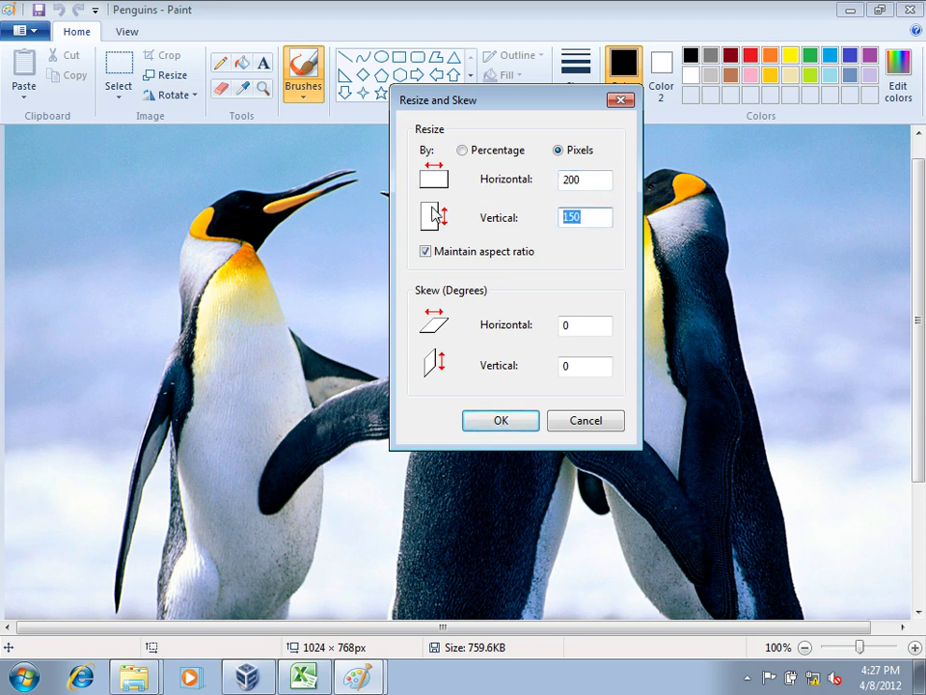
click(506, 421)
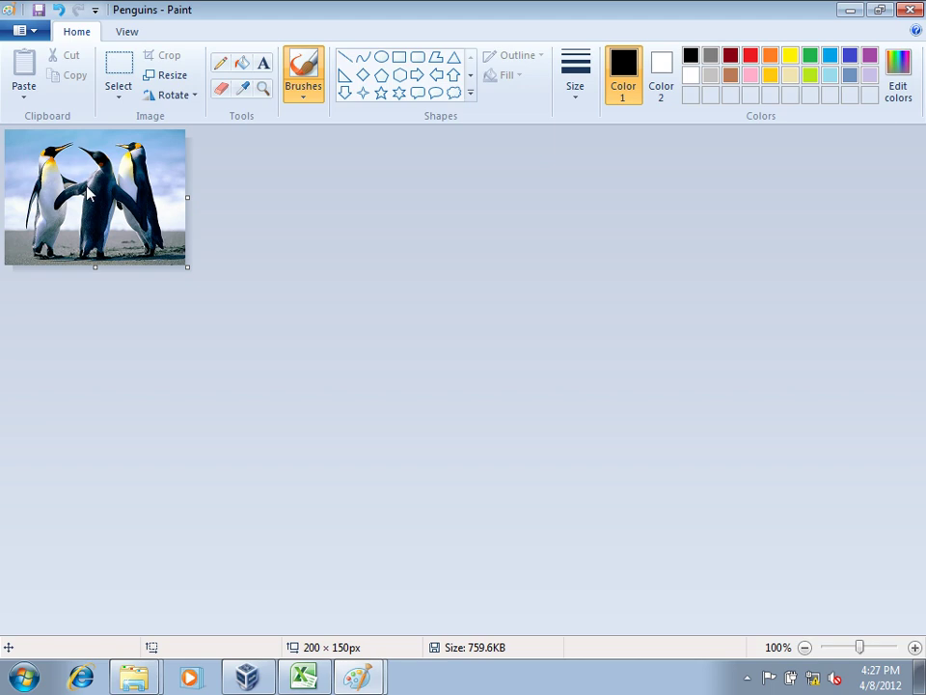
Save the resized picture as a JPEG named "edited" in the Sample Pictures folder
click(20, 30)
click(364, 182)
drag(242, 40, 416, 63)
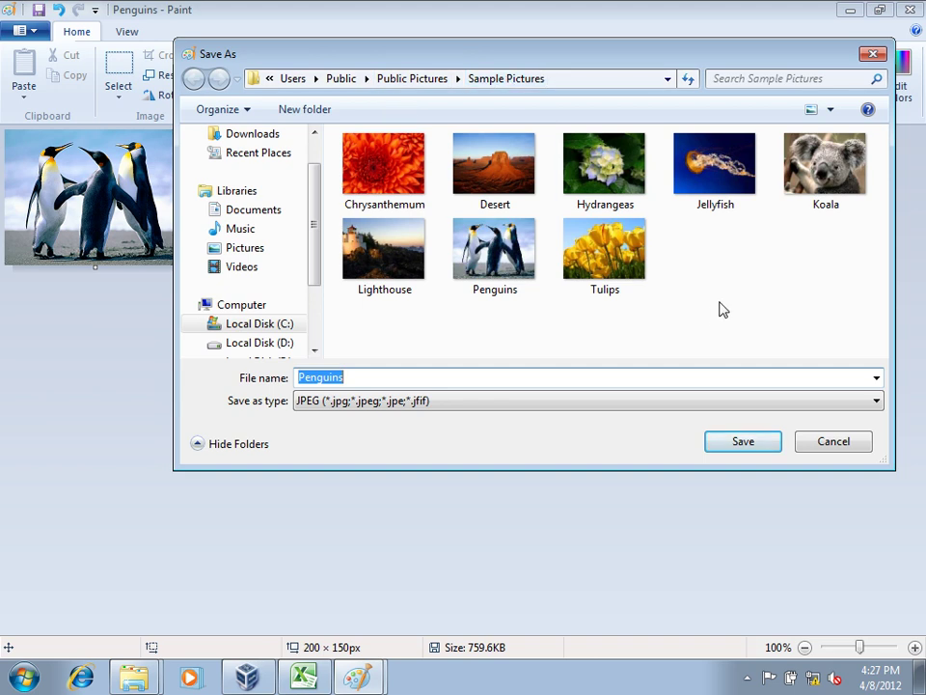
double_click(396, 375)
text(edited)
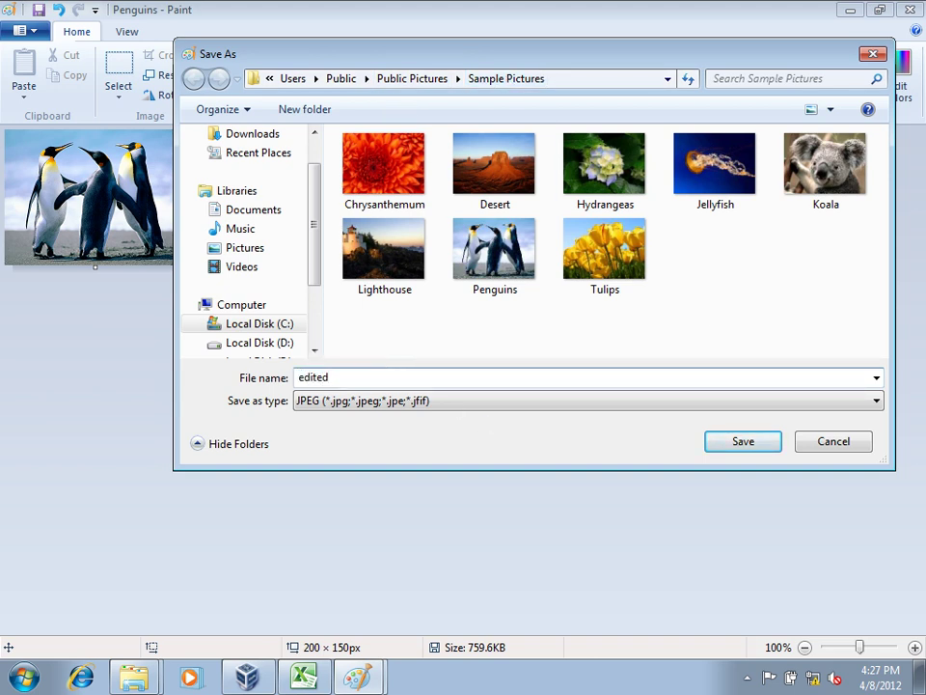
click(758, 450)
Minimize Paint, compare the file details of edited and Penguins in Sample Pictures, and preview the original Penguins picture
click(851, 12)
drag(570, 108, 569, 58)
click(606, 451)
click(544, 240)
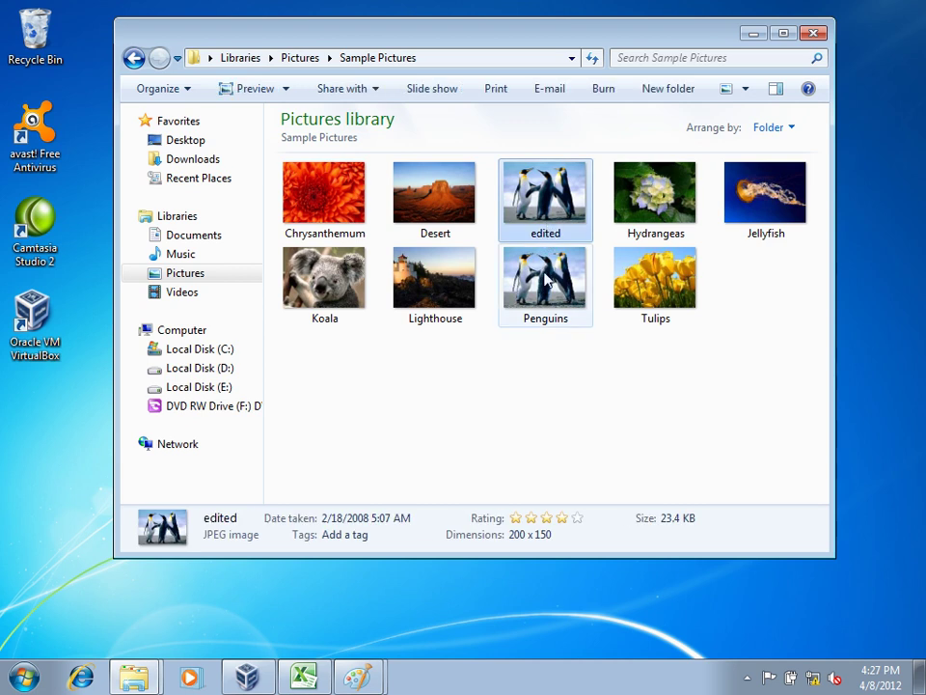
click(547, 287)
double_click(532, 311)
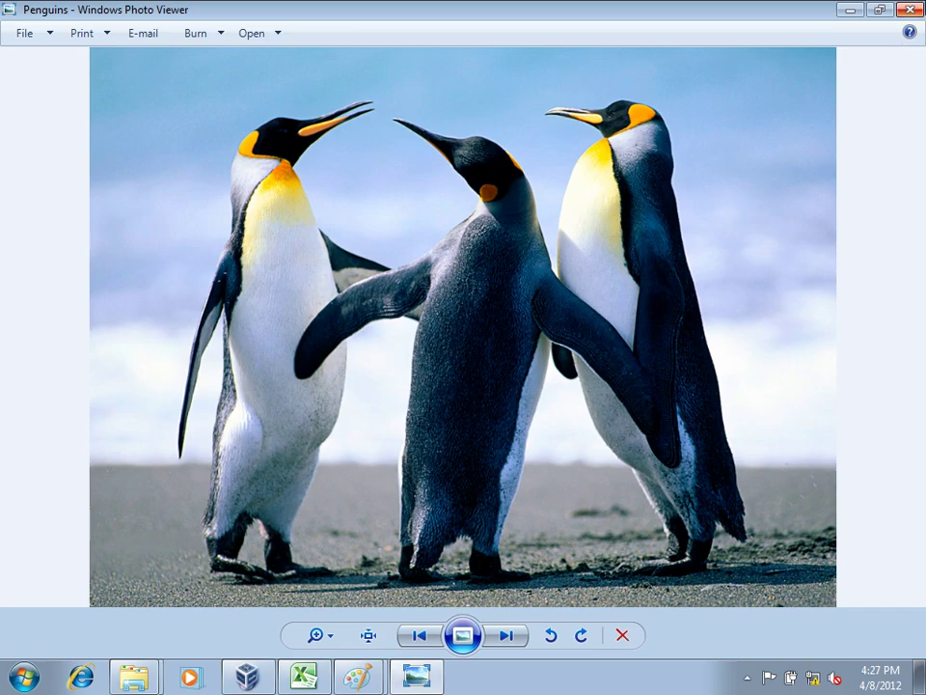
click(910, 11)
Preview the edited picture and examine its sharpness at high magnification, closing the viewer when done
click(539, 203)
right_click(539, 200)
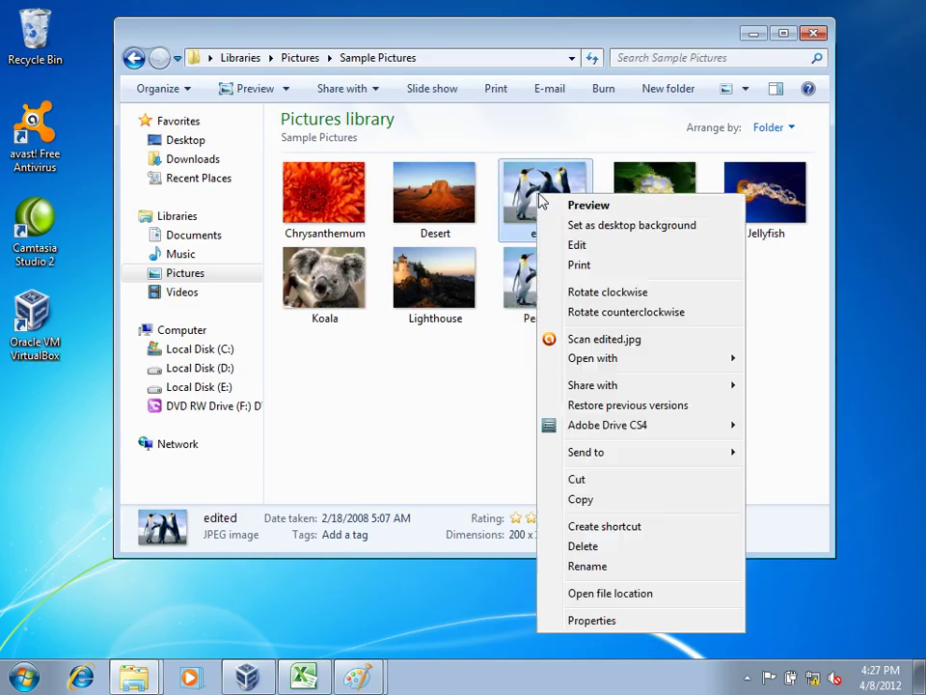
click(587, 206)
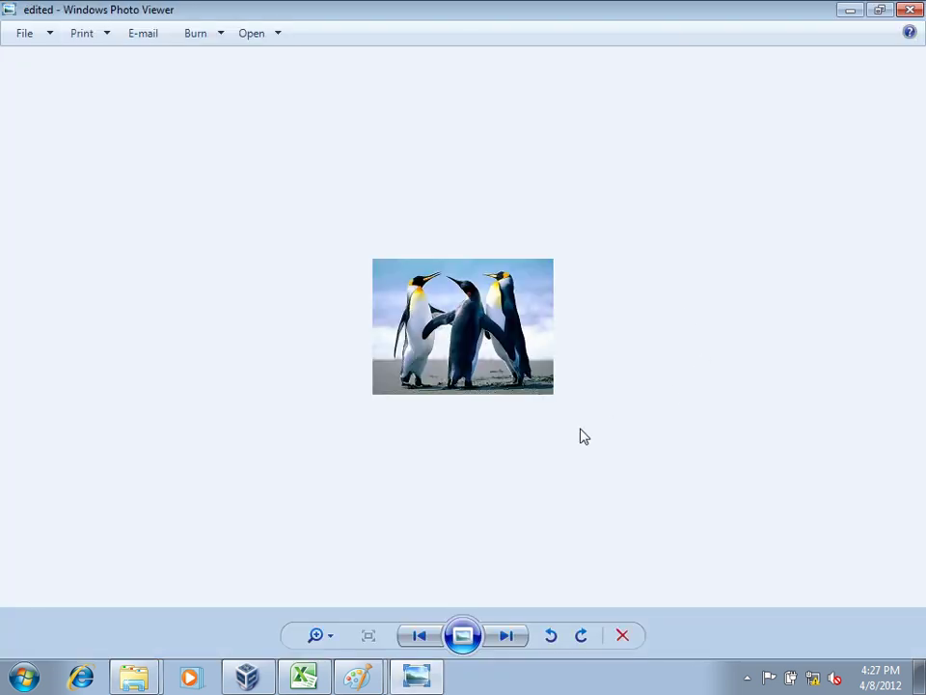
scroll(486, 372, up, 6)
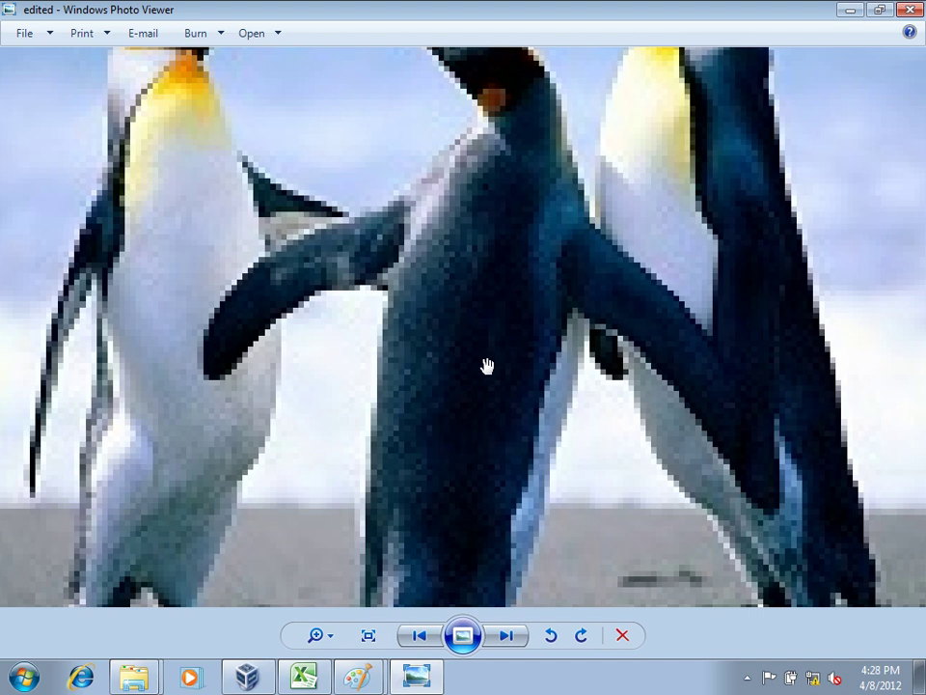
scroll(487, 366, up, 1)
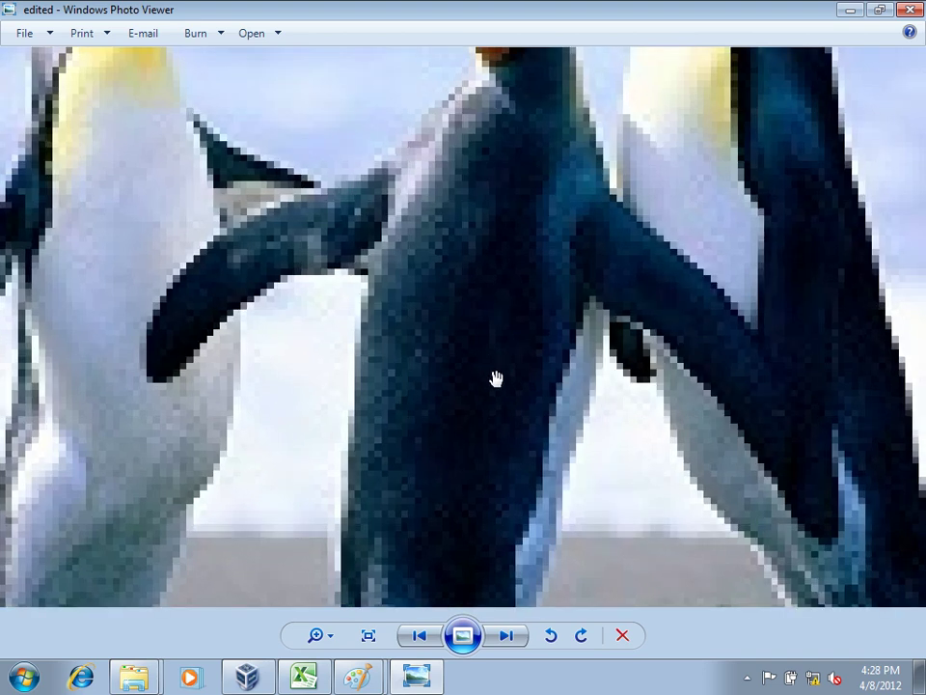
scroll(495, 379, up, 1)
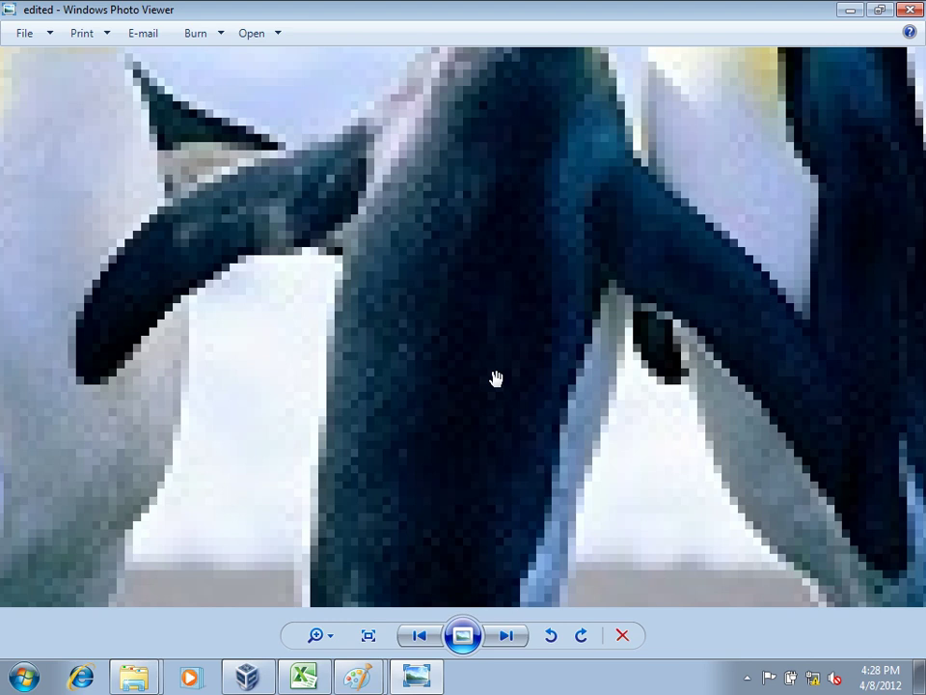
click(911, 10)
Preview the original Penguins picture, examine the middle penguin's body and head enlarged, and close the viewer
double_click(546, 306)
scroll(557, 325, up, 3)
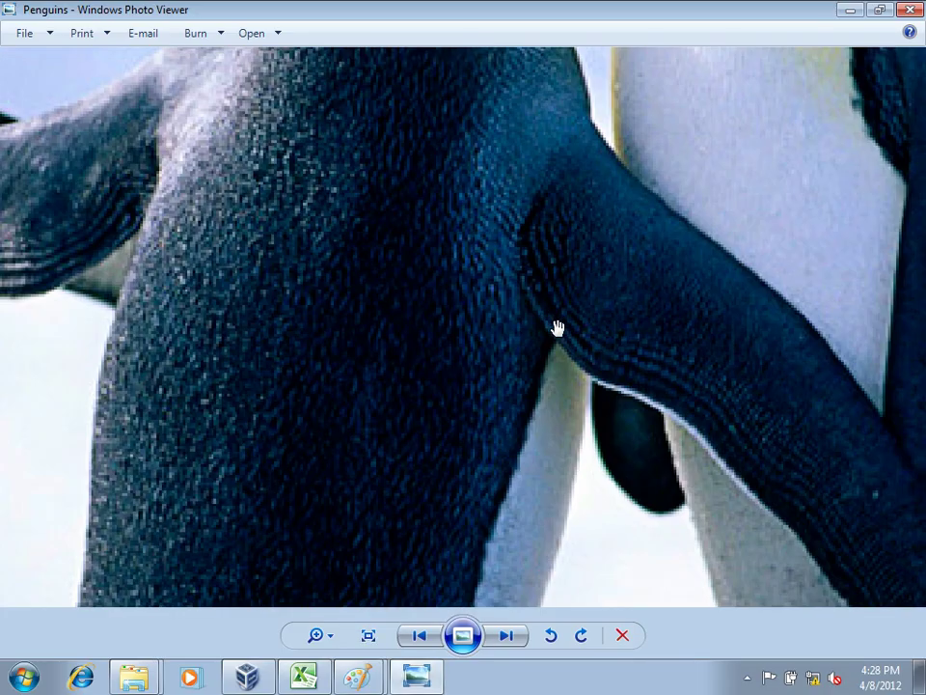
mouse_move(526, 67)
mouse_down()
mouse_move(535, 299)
mouse_move(581, 411)
mouse_up()
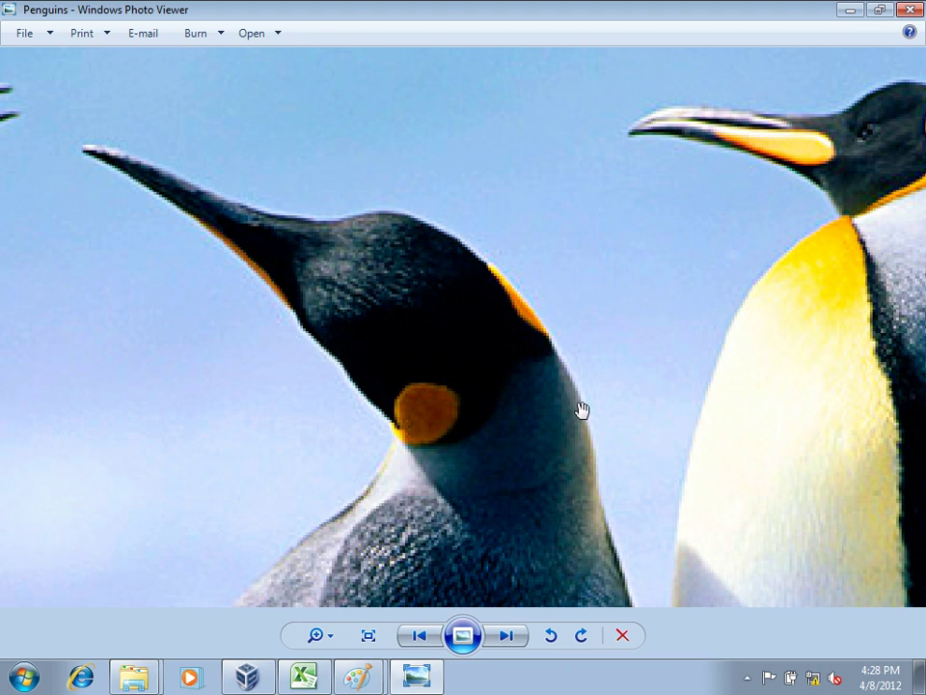
click(911, 10)
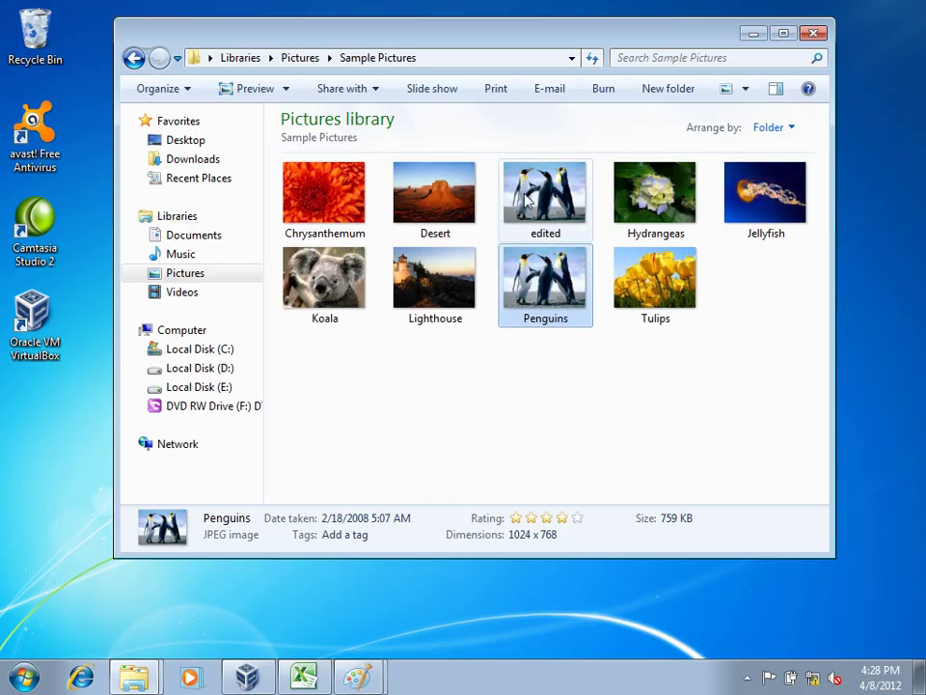
Preview the edited picture again and examine its pixels up close
double_click(521, 212)
scroll(532, 223, up, 5)
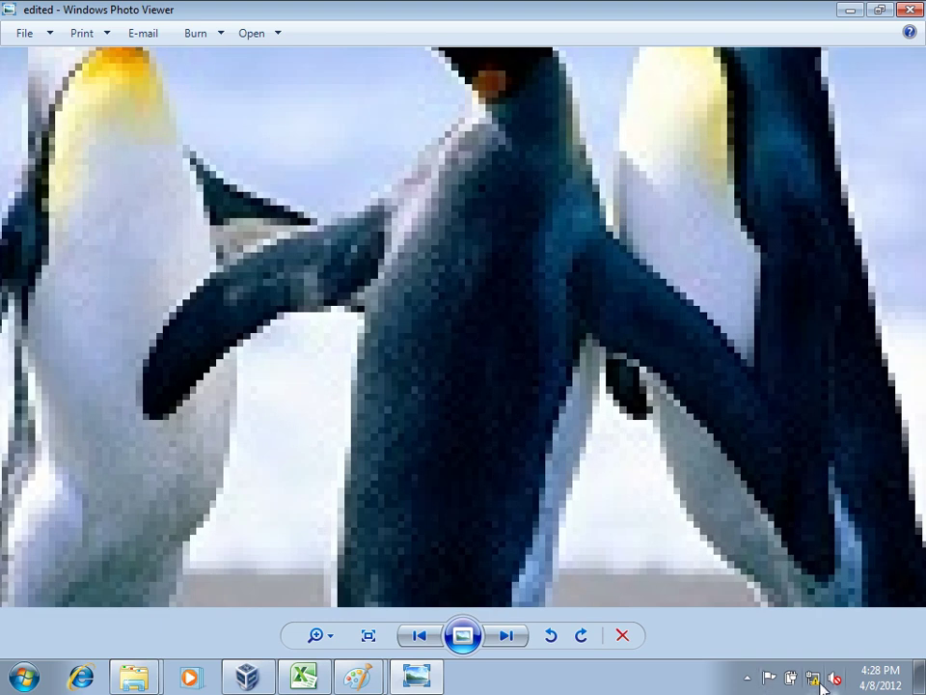
click(748, 679)
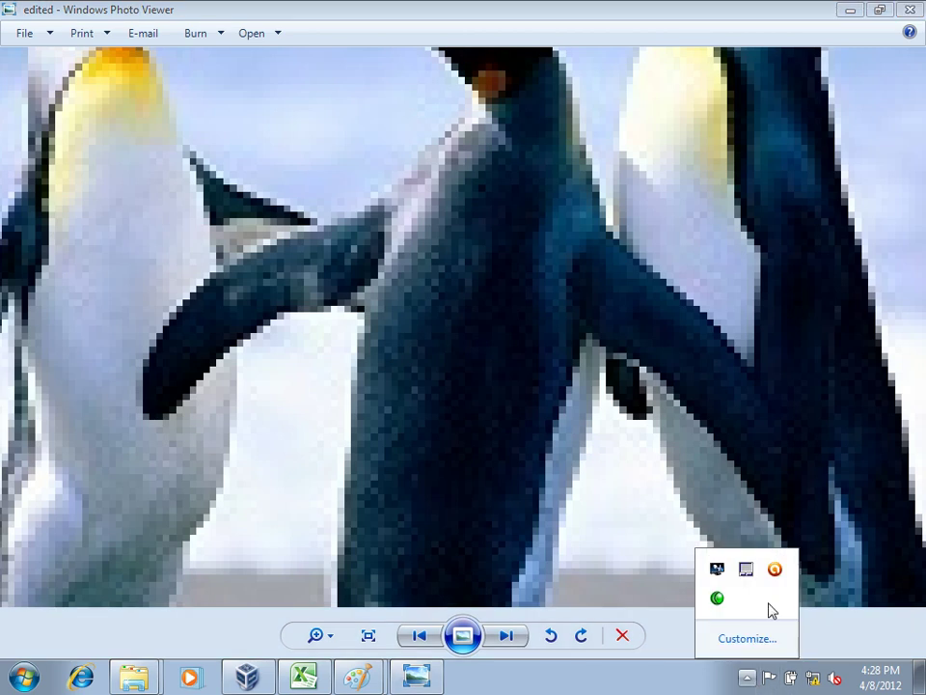
right_click(715, 600)
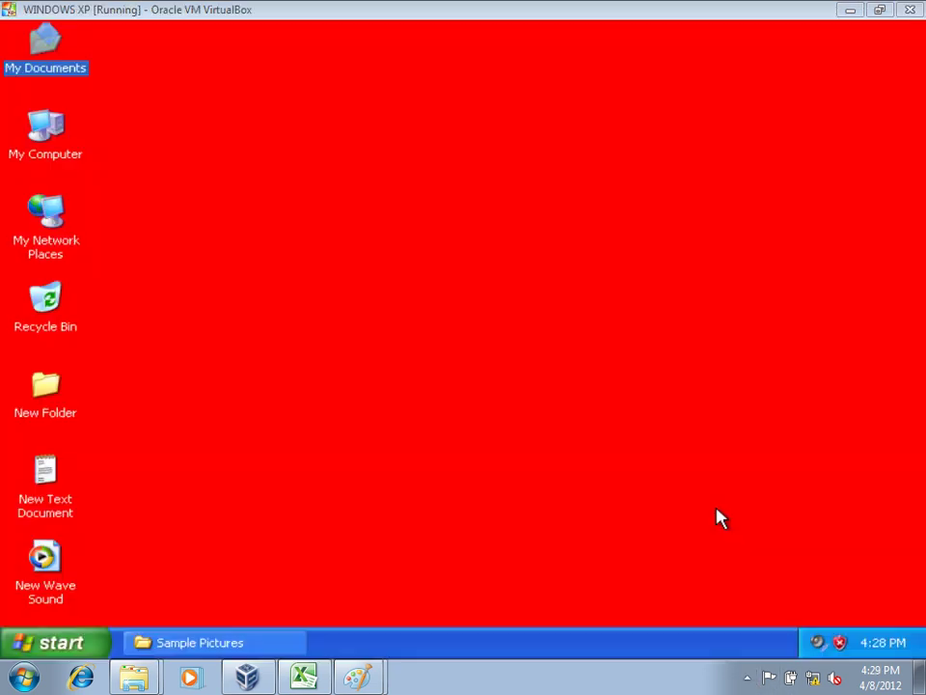
Check the screen resolution in the Windows XP virtual machine's display properties and close the dialog
right_click(573, 249)
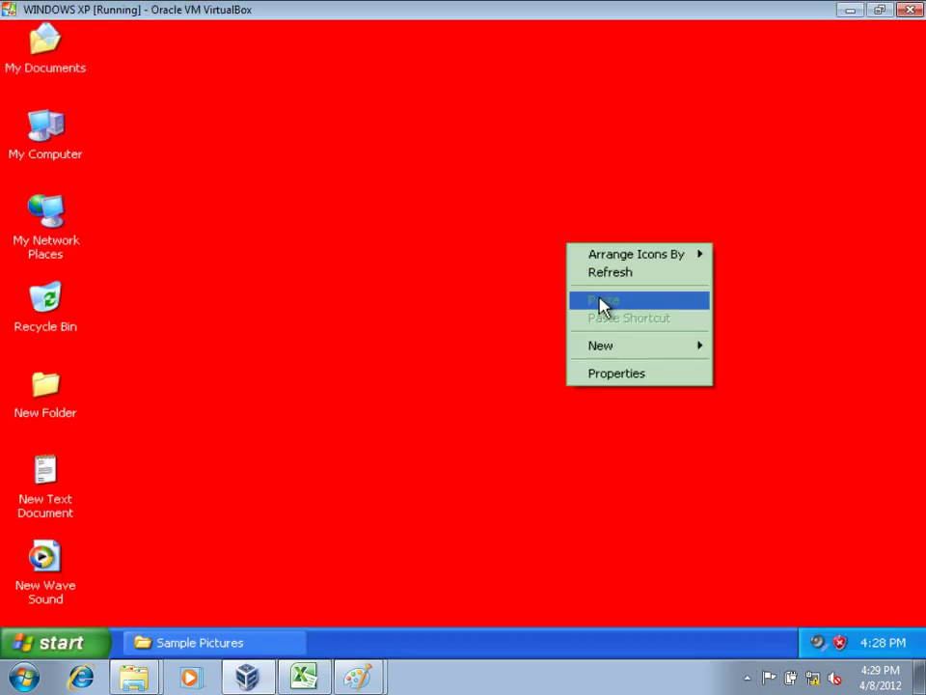
click(652, 386)
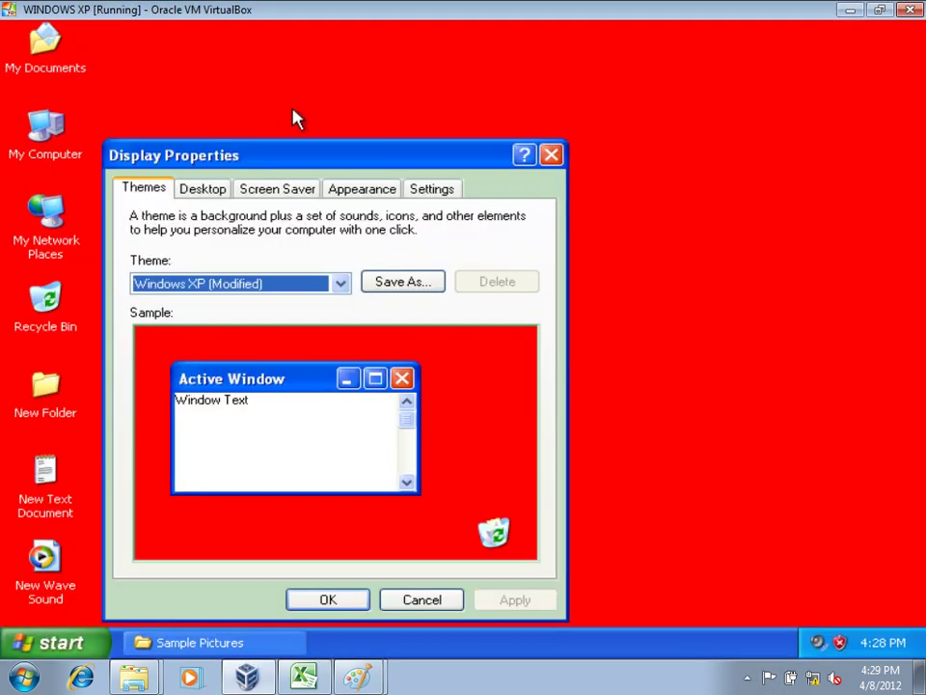
drag(411, 146, 535, 73)
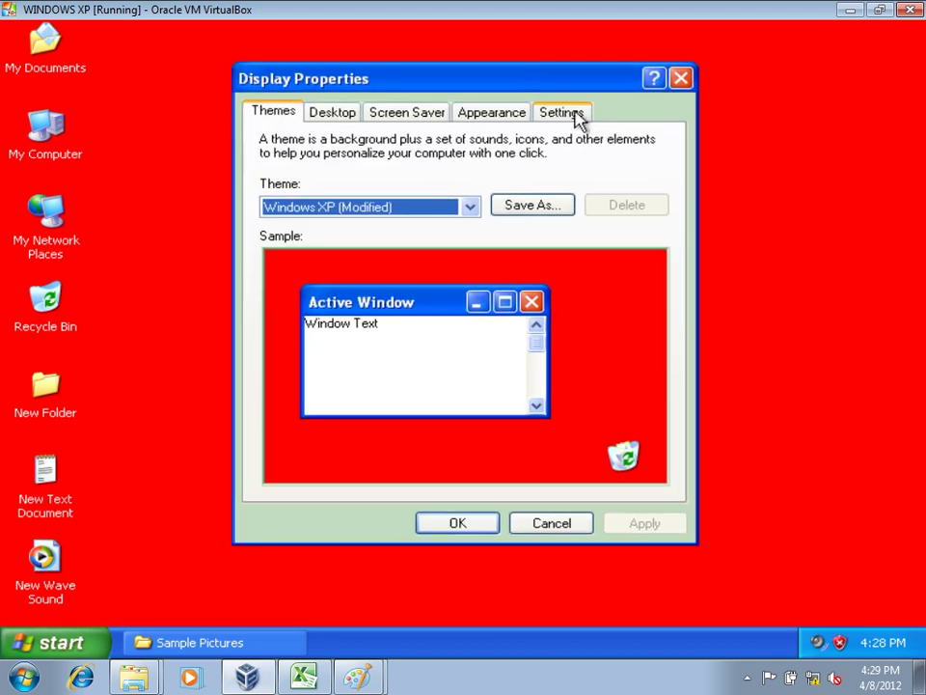
click(569, 113)
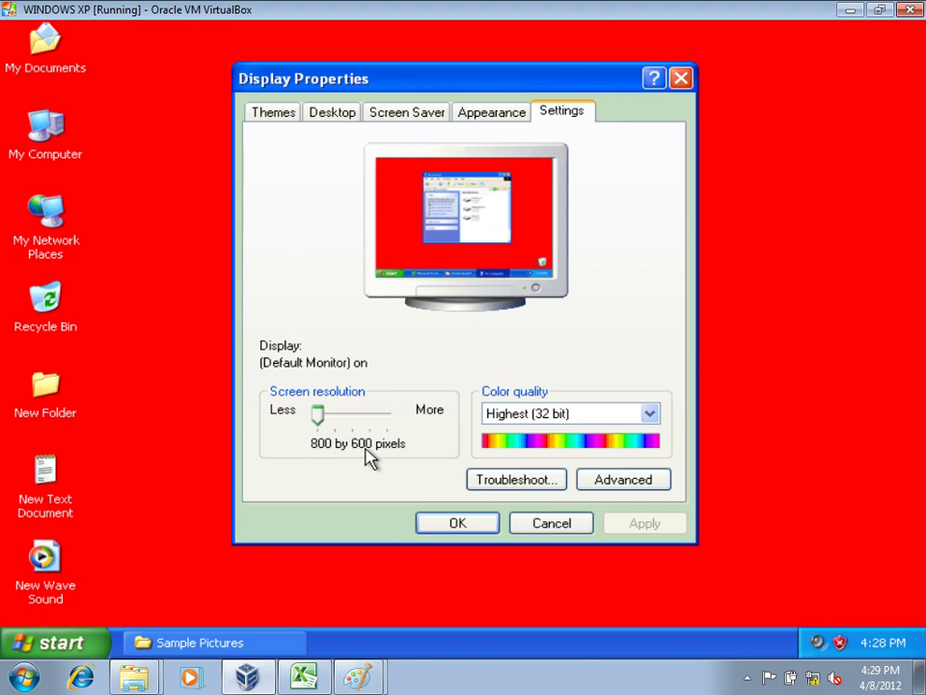
click(477, 530)
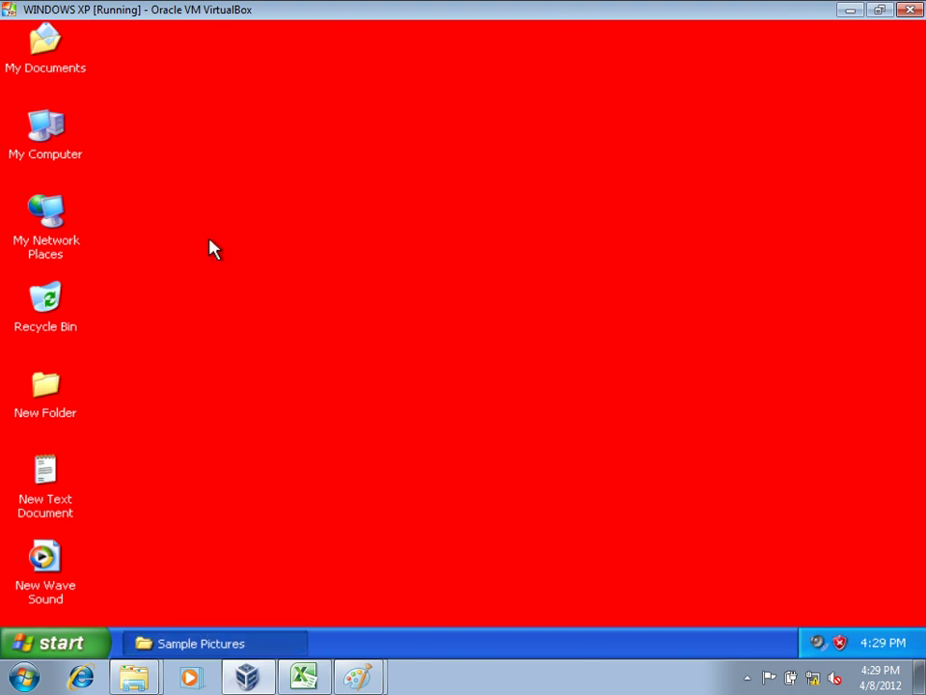
Open the Sample Pictures folder inside My Pictures in My Documents
double_click(55, 78)
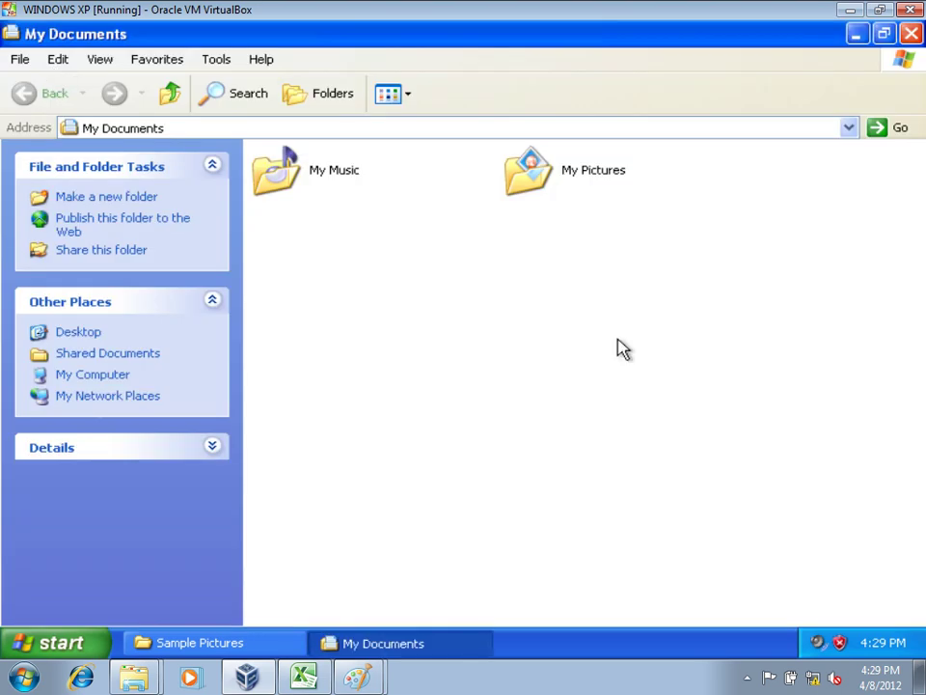
double_click(602, 184)
click(335, 212)
double_click(336, 212)
Check the width and height of the Sunset picture in its file properties and close them
click(490, 481)
right_click(490, 478)
click(586, 463)
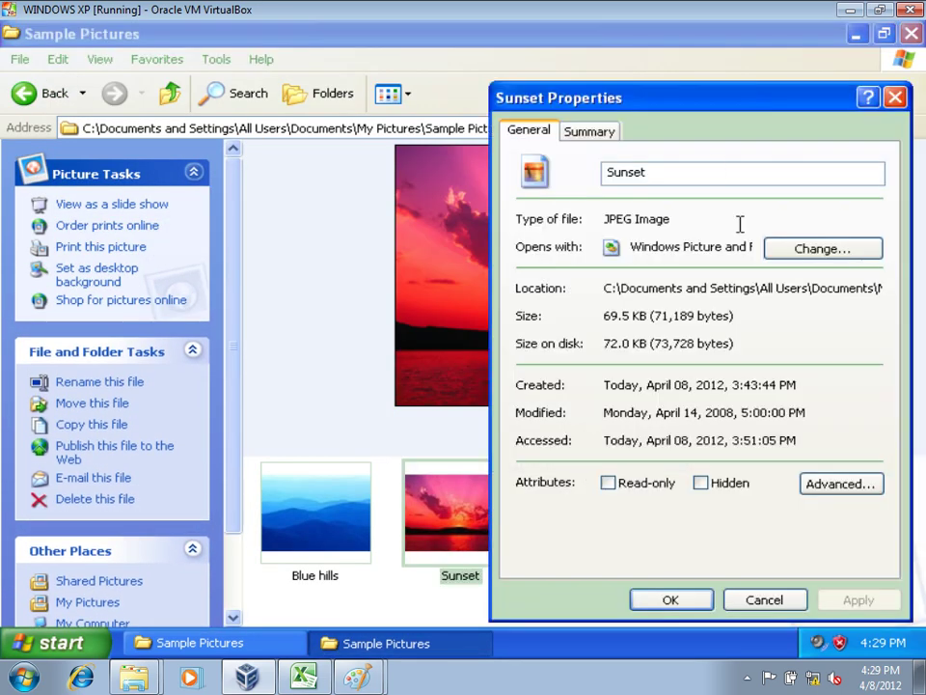
click(597, 130)
drag(673, 111, 567, 81)
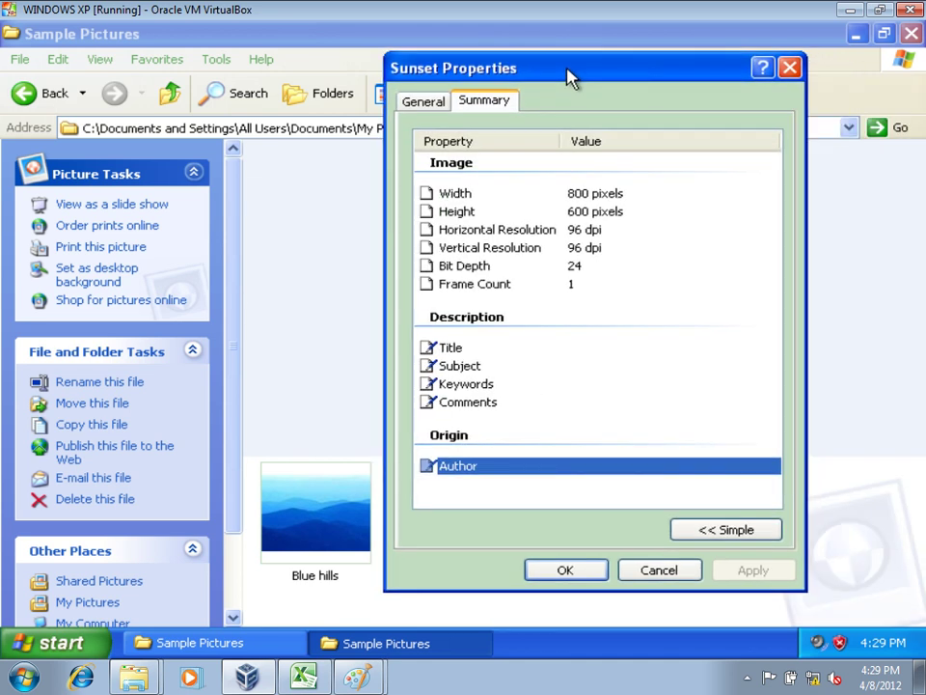
click(576, 195)
click(580, 213)
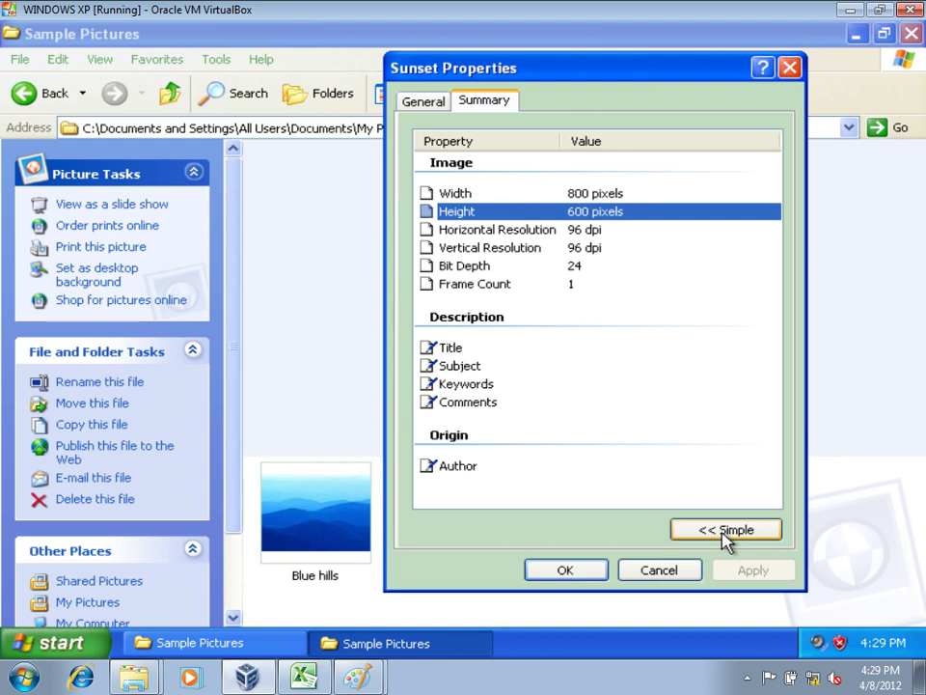
click(658, 572)
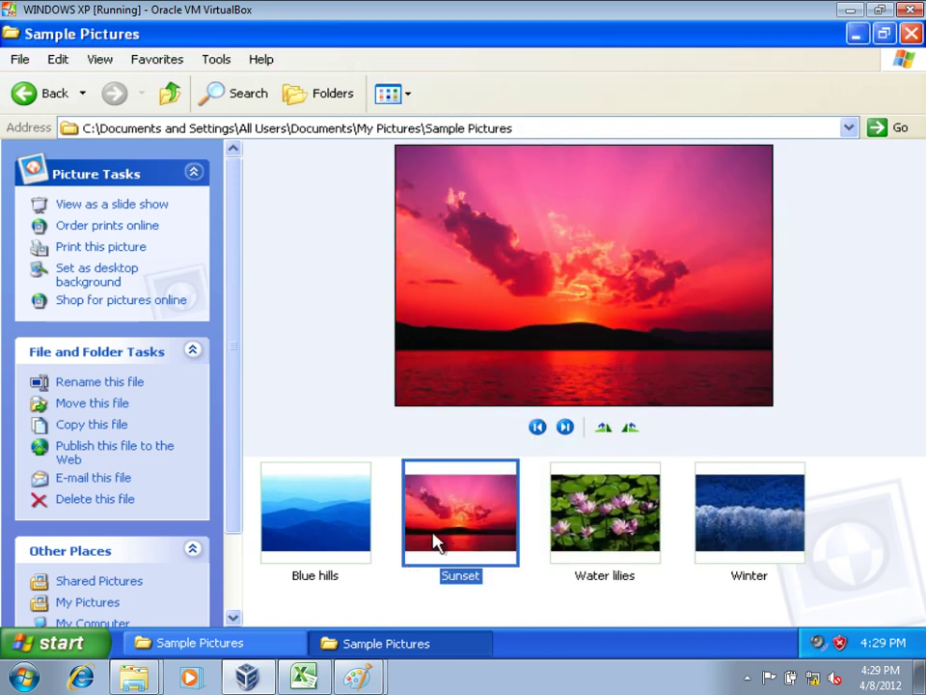
Set the Sunset picture as the desktop background and close the folder window
right_click(439, 531)
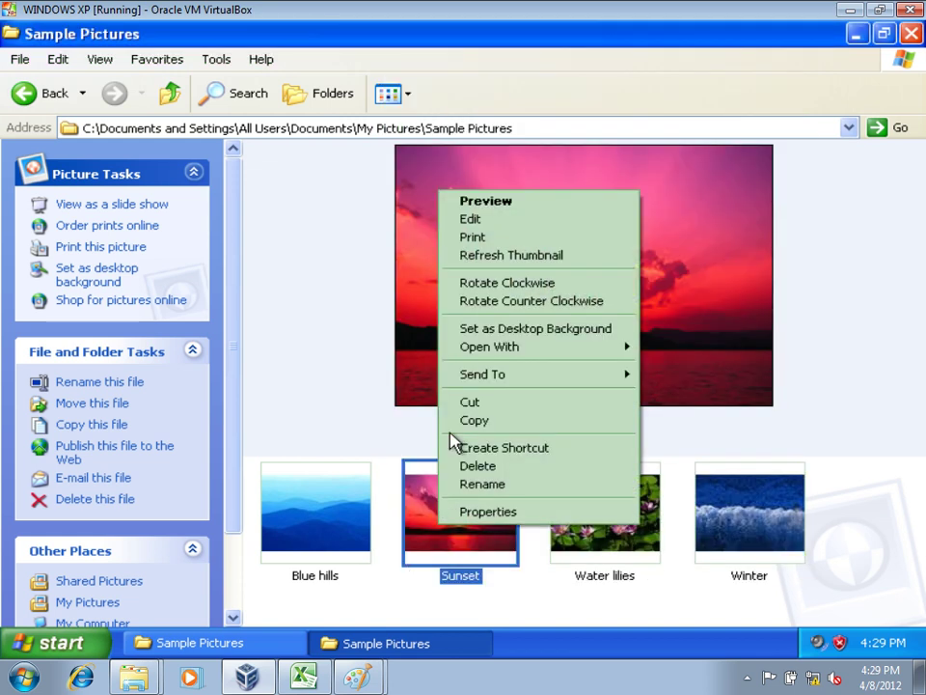
click(559, 332)
click(910, 34)
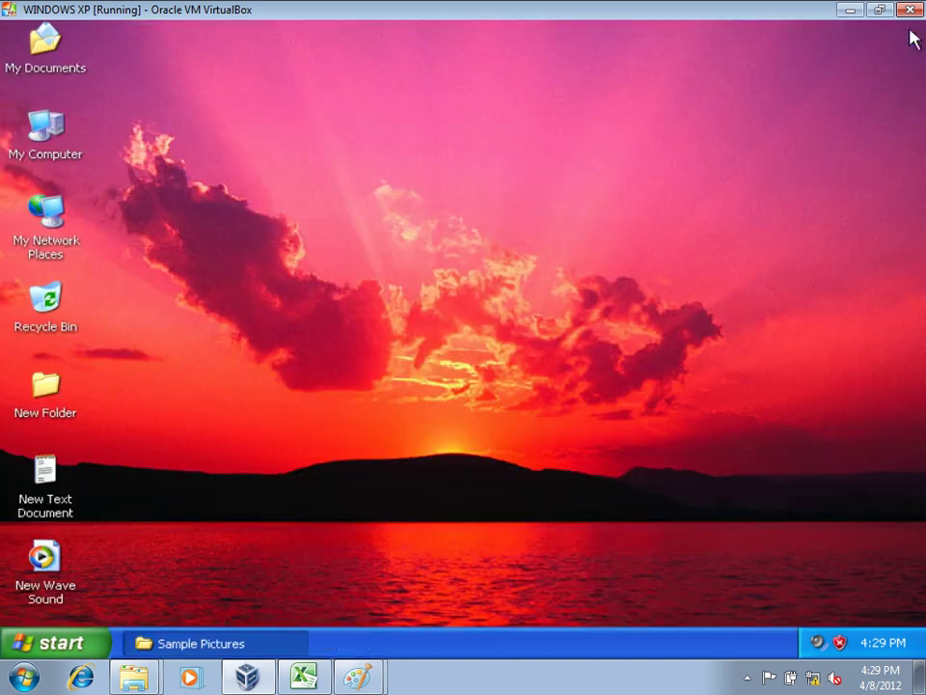
Set the Sunset desktop background's position to Tile in the display properties and apply it
right_click(623, 178)
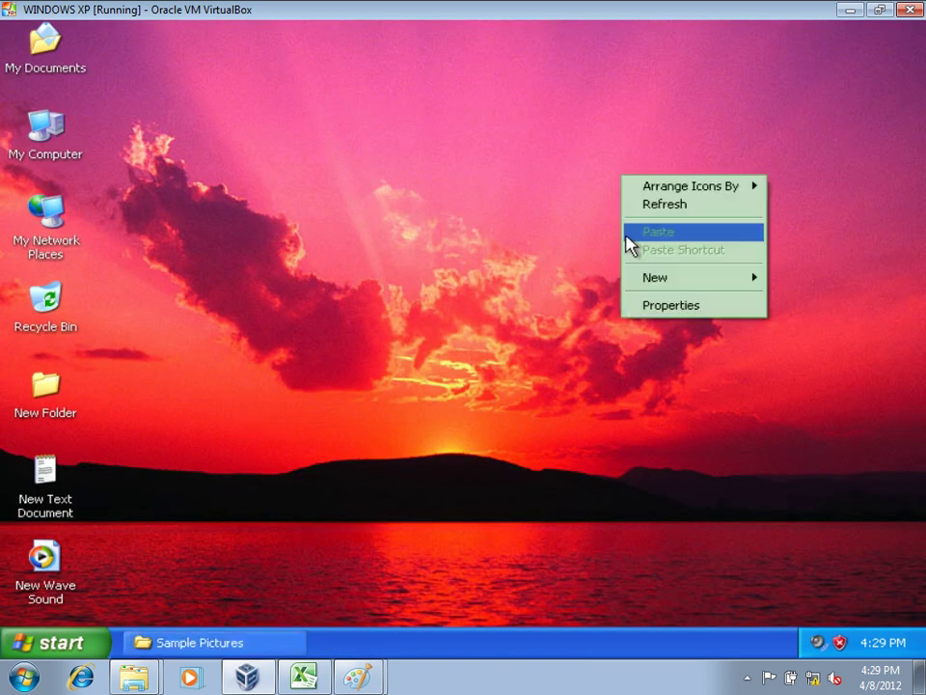
click(682, 307)
drag(223, 75, 473, 44)
click(353, 75)
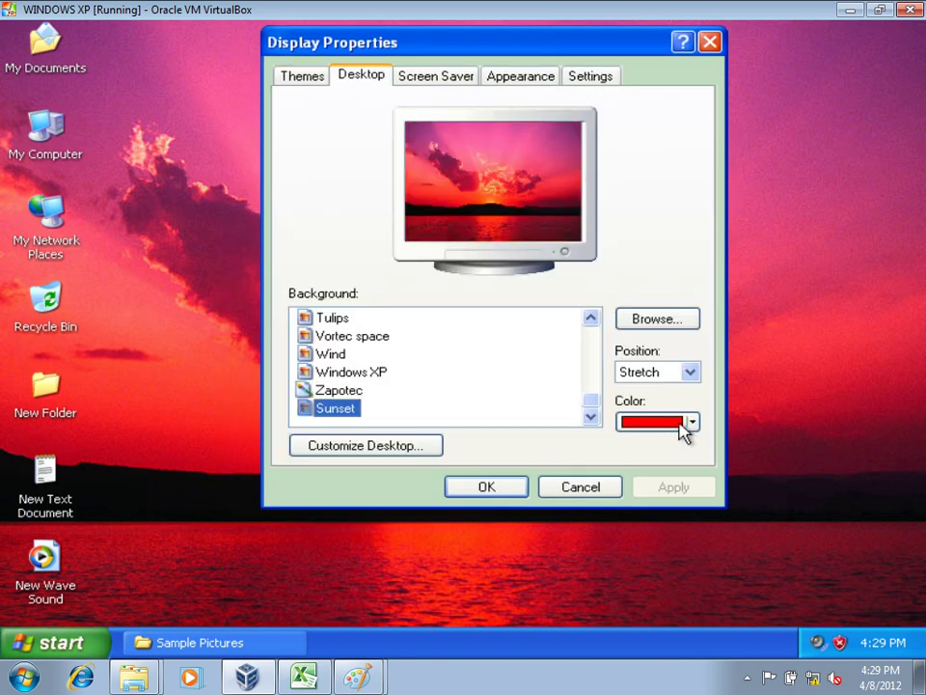
click(680, 376)
click(669, 407)
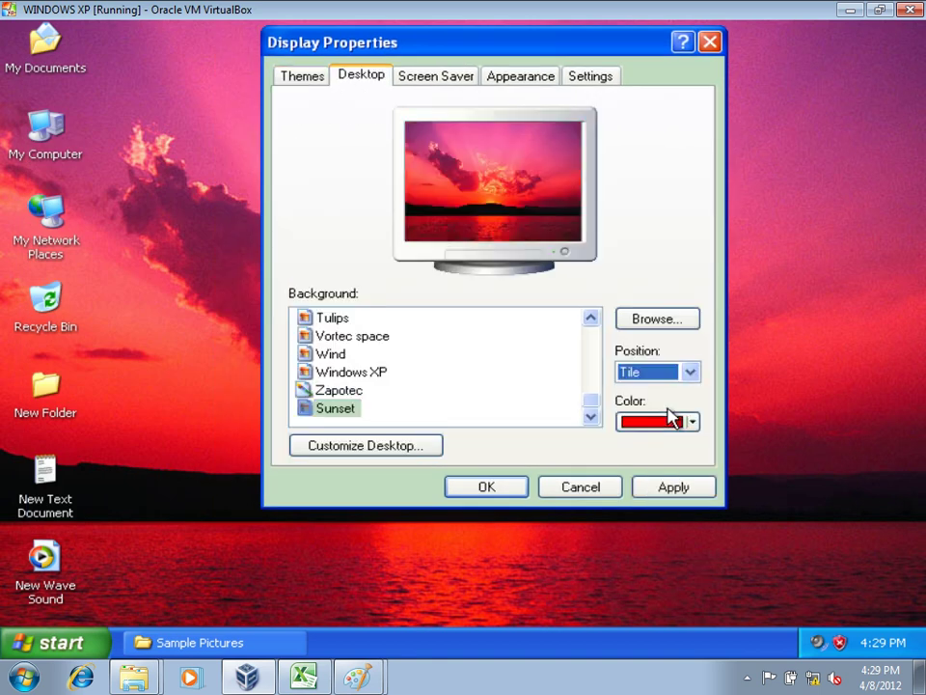
click(669, 487)
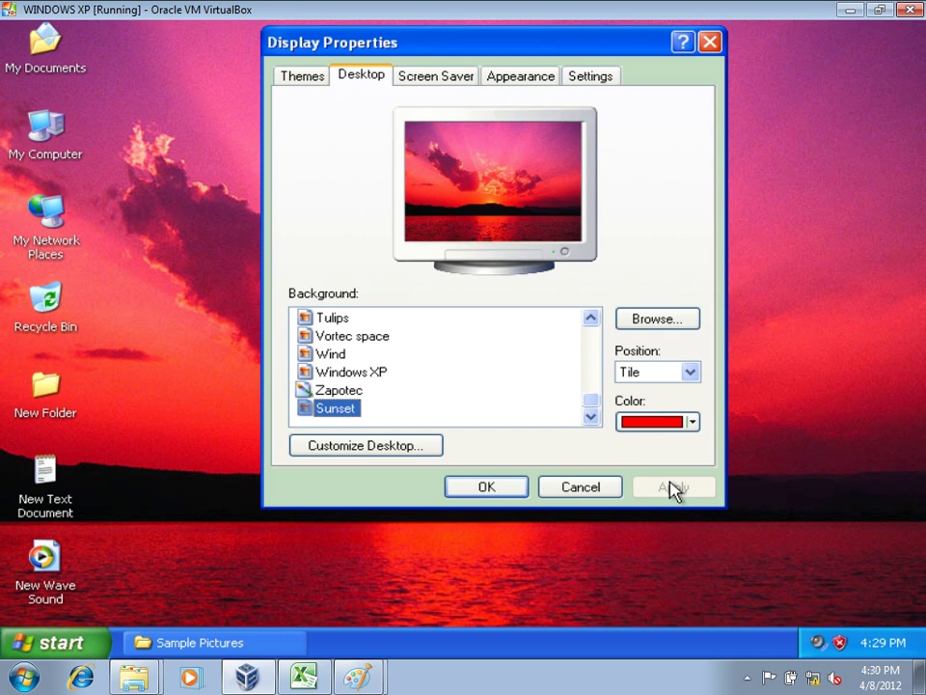
click(681, 374)
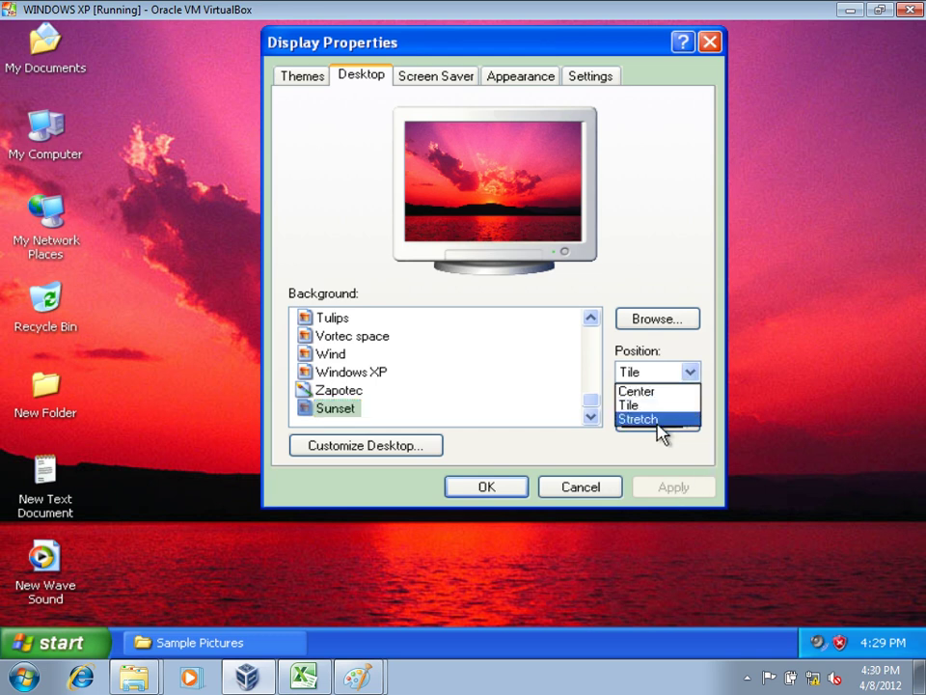
click(670, 392)
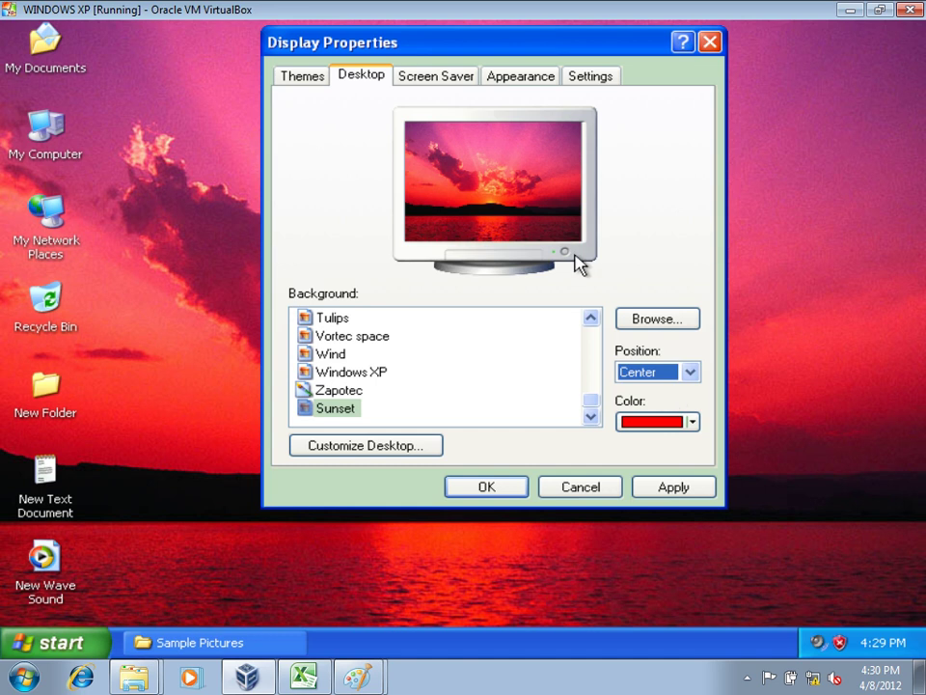
click(588, 486)
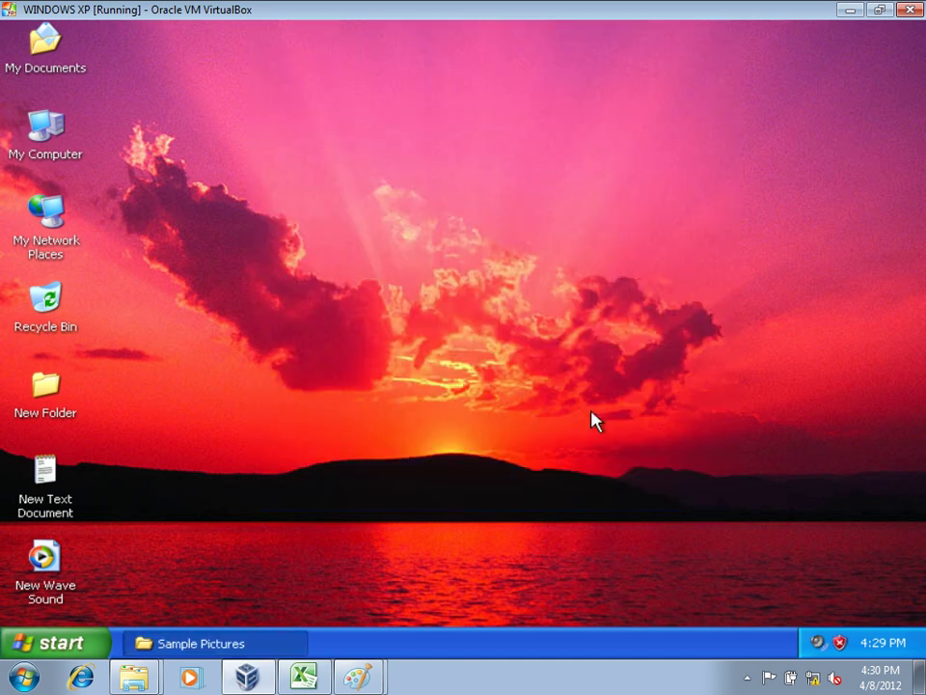
Set the screen resolution to 1024 by 768 pixels, keep the new settings, and refresh the desktop
right_click(627, 220)
click(695, 350)
drag(424, 114, 665, 81)
click(537, 120)
click(599, 120)
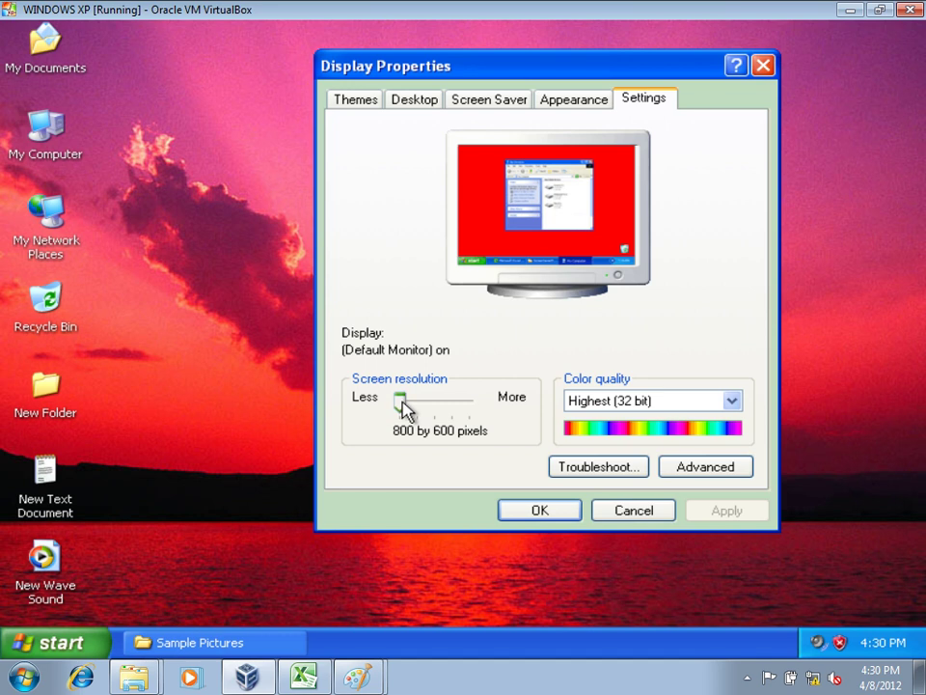
drag(400, 403, 417, 404)
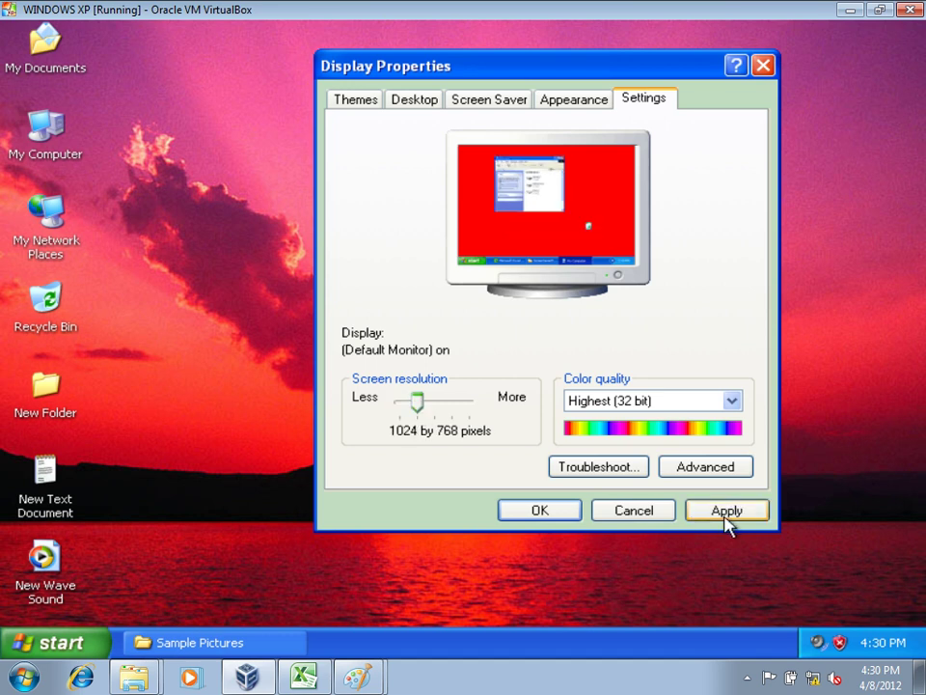
click(726, 519)
click(545, 200)
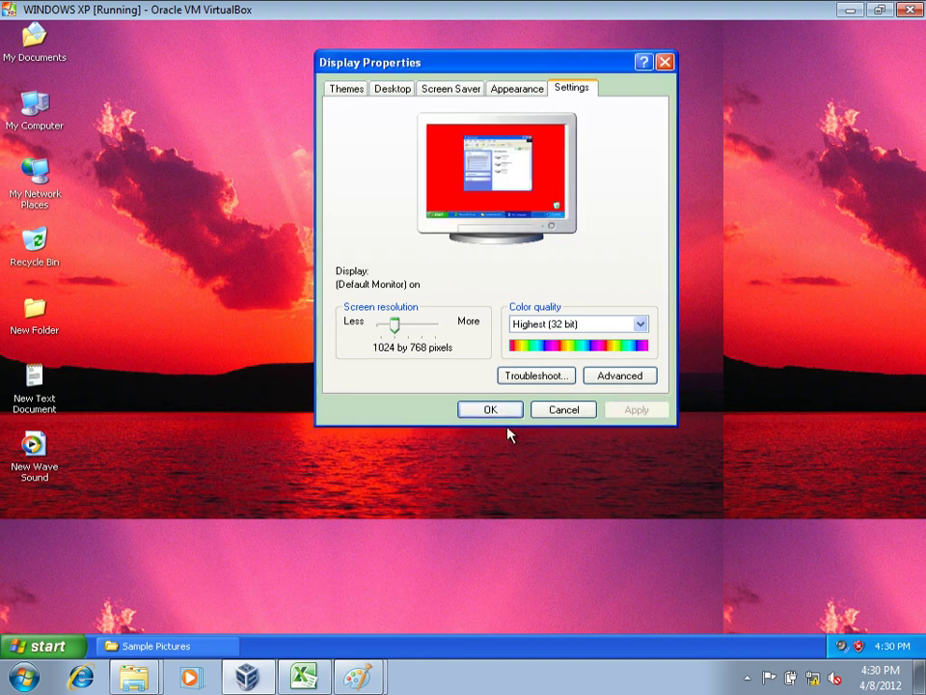
click(490, 409)
right_click(544, 161)
click(590, 183)
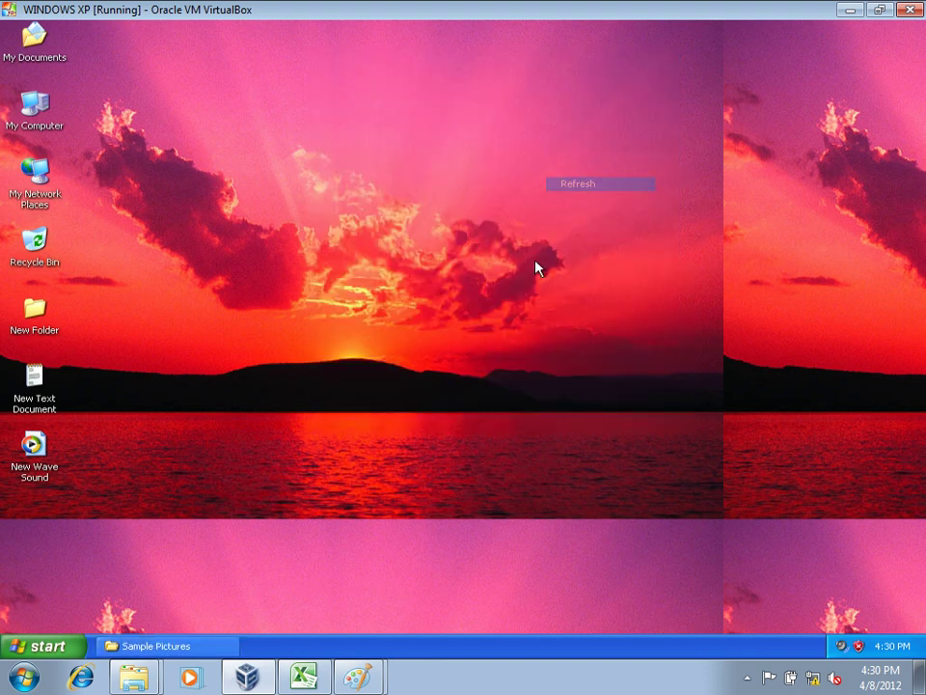
drag(77, 38, 236, 414)
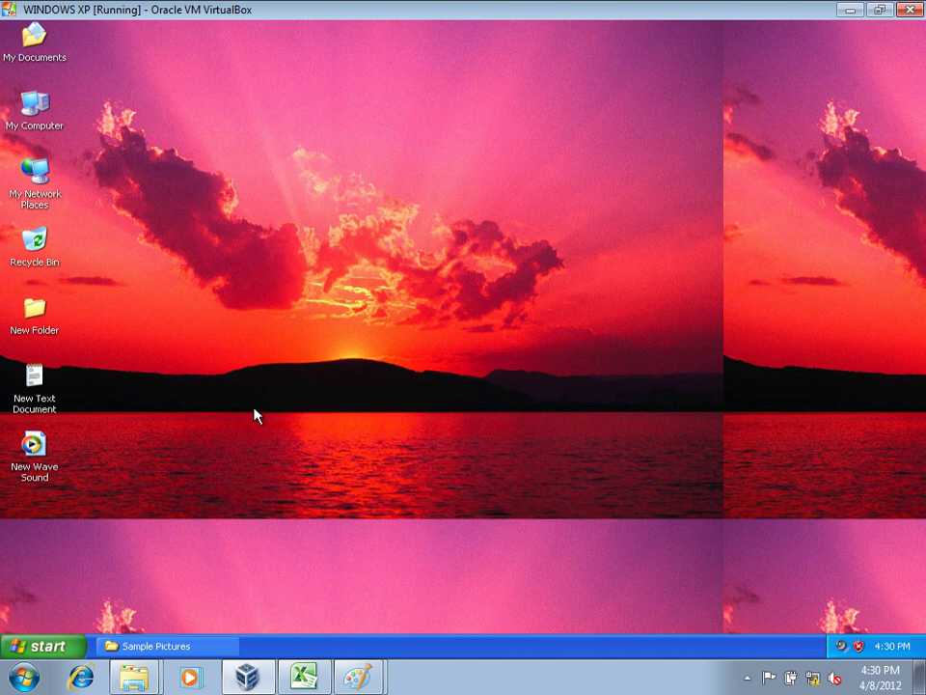
Set the Sunset desktop background's position to Stretch, apply it and close the display properties
right_click(580, 87)
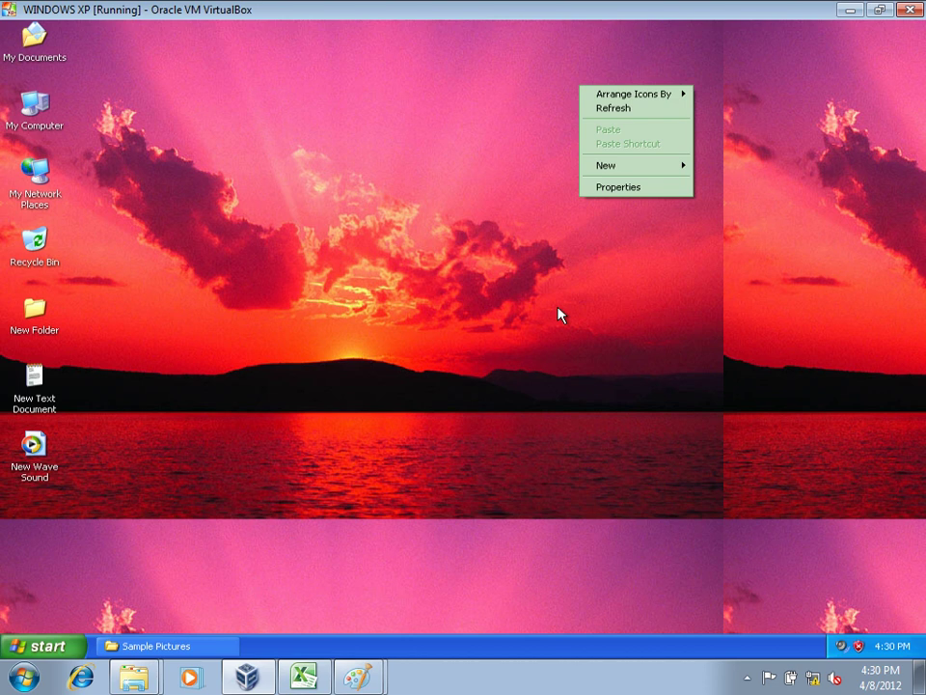
click(610, 188)
click(149, 137)
drag(220, 109, 523, 85)
click(698, 340)
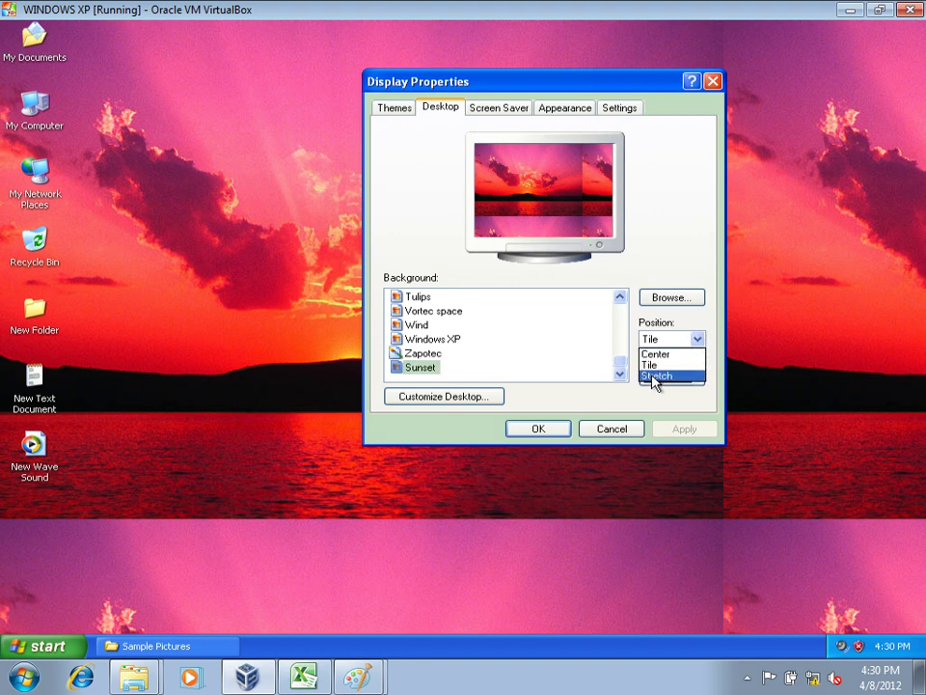
click(655, 378)
click(685, 430)
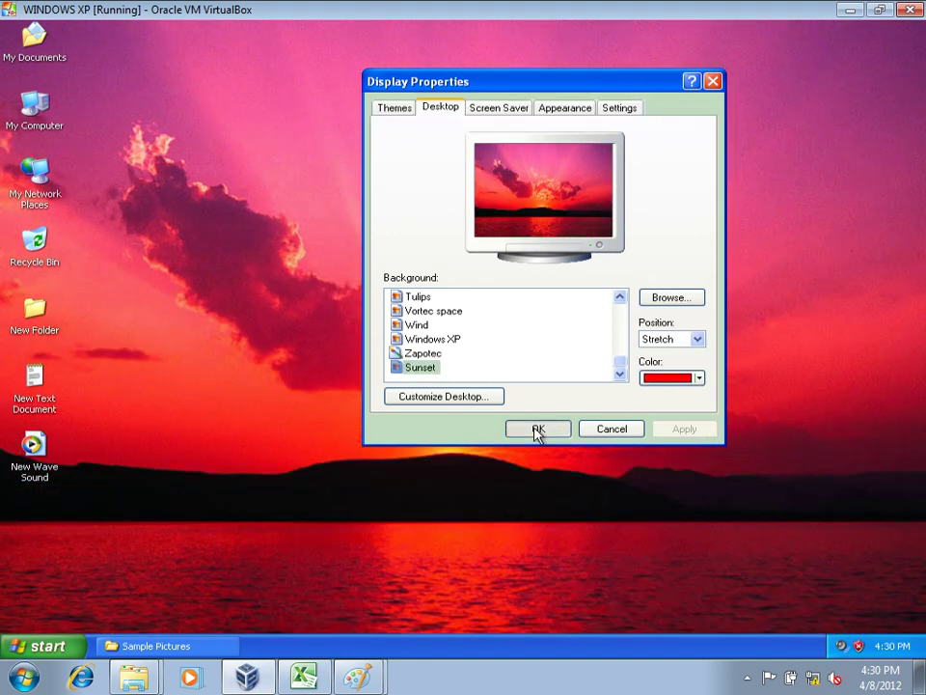
click(538, 429)
Set the screen resolution to 800 by 600 pixels in the display properties and keep the new settings
right_click(671, 169)
click(708, 264)
drag(344, 135, 590, 96)
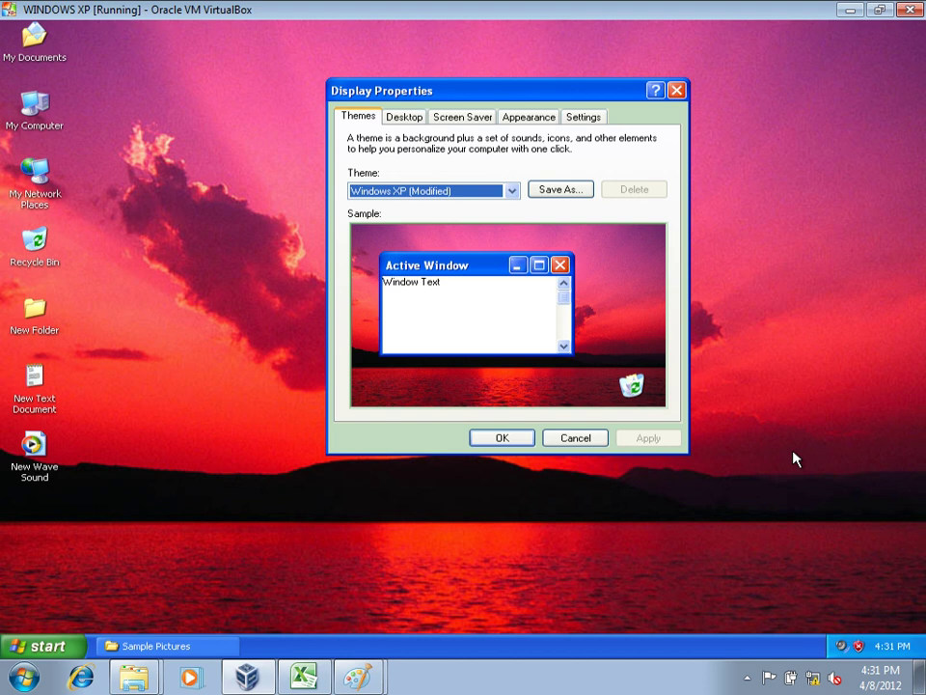
click(583, 117)
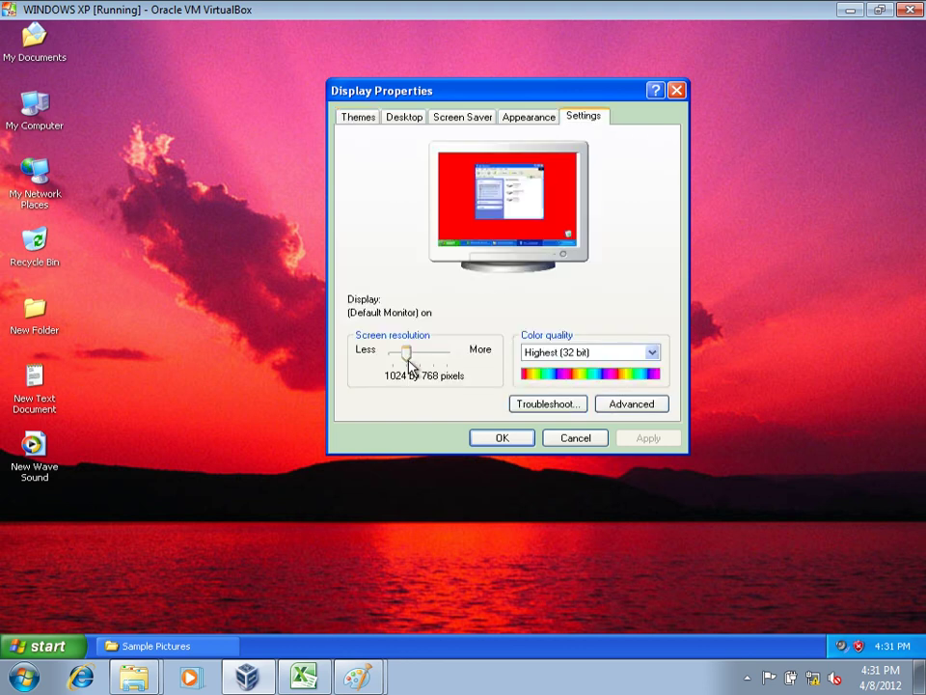
drag(407, 354, 389, 353)
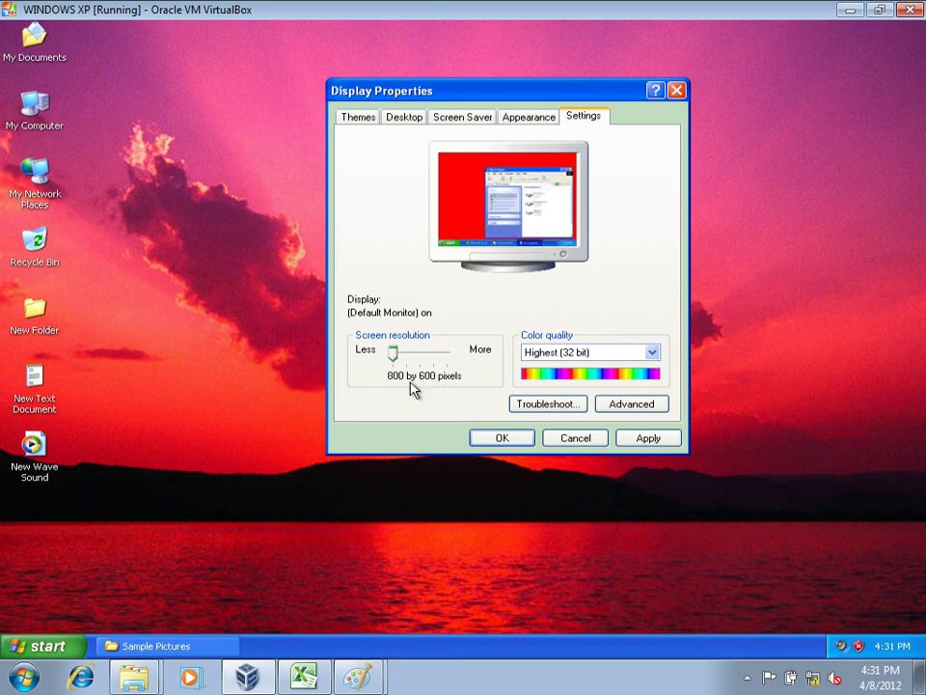
click(637, 440)
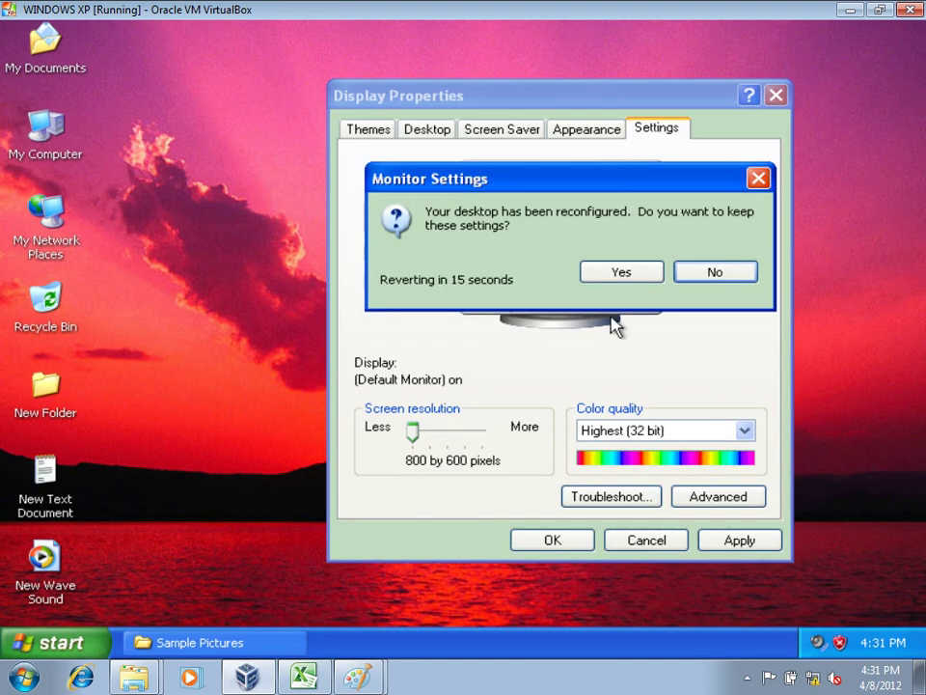
click(612, 274)
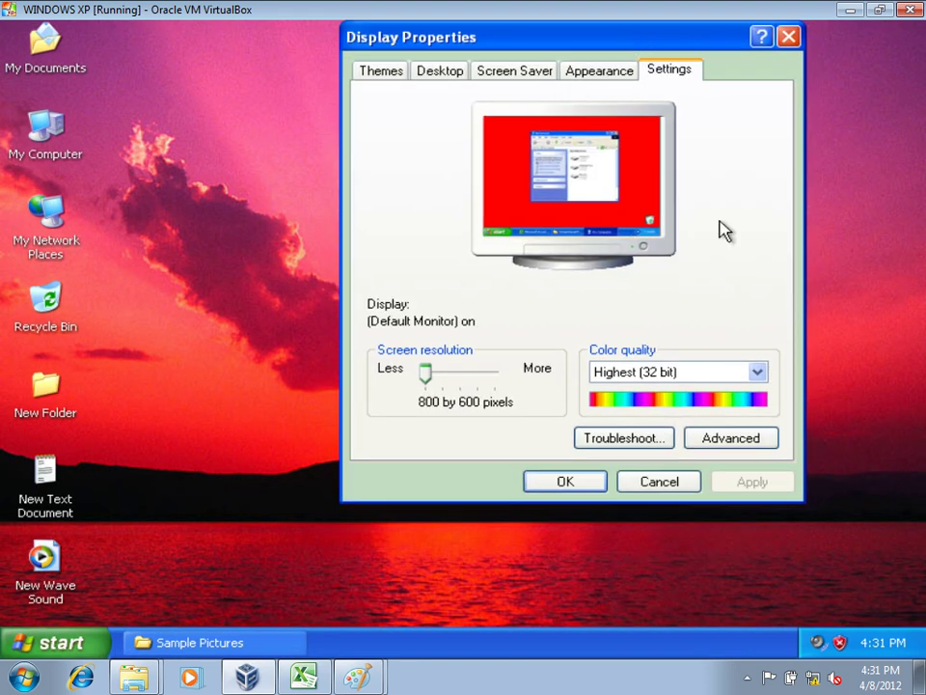
View the general display options in the default monitor's advanced properties and cancel out of them
click(712, 440)
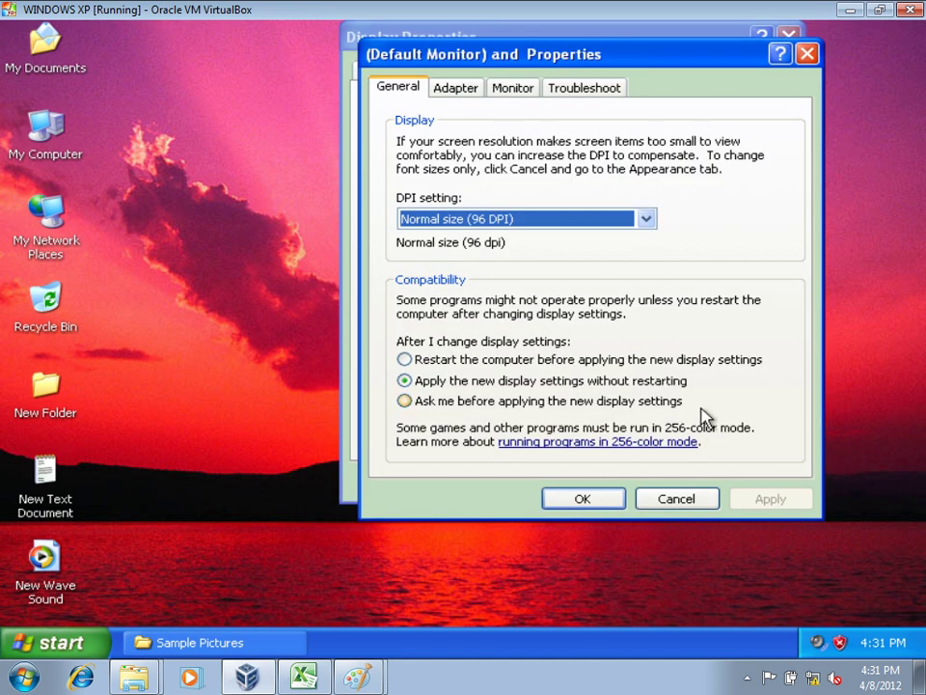
click(675, 499)
click(426, 374)
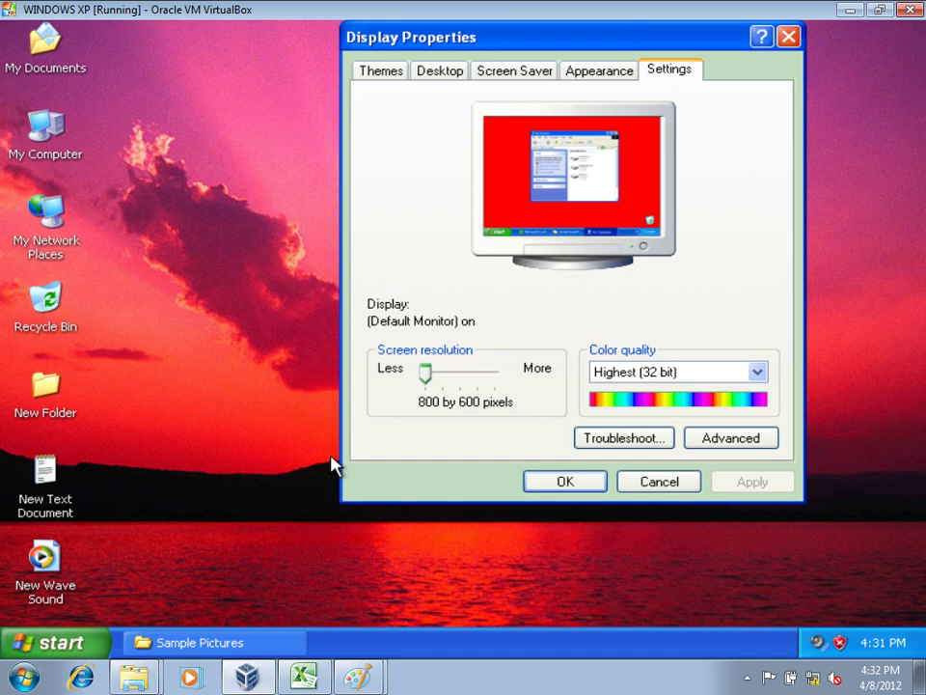
Preview a custom DPI setting at 200% of normal size, then cancel it and the monitor properties
click(715, 439)
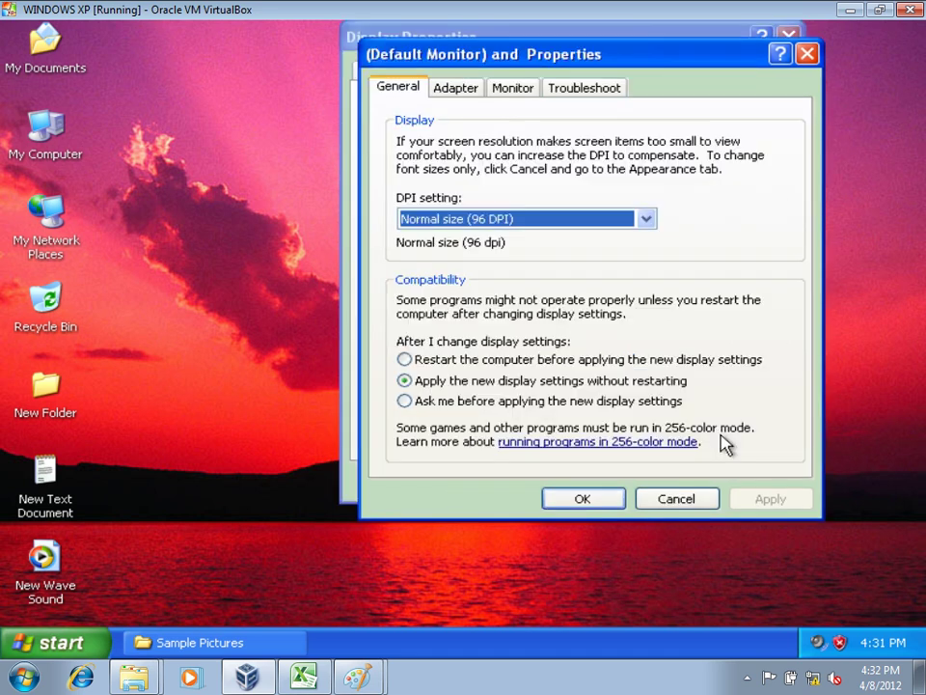
click(517, 221)
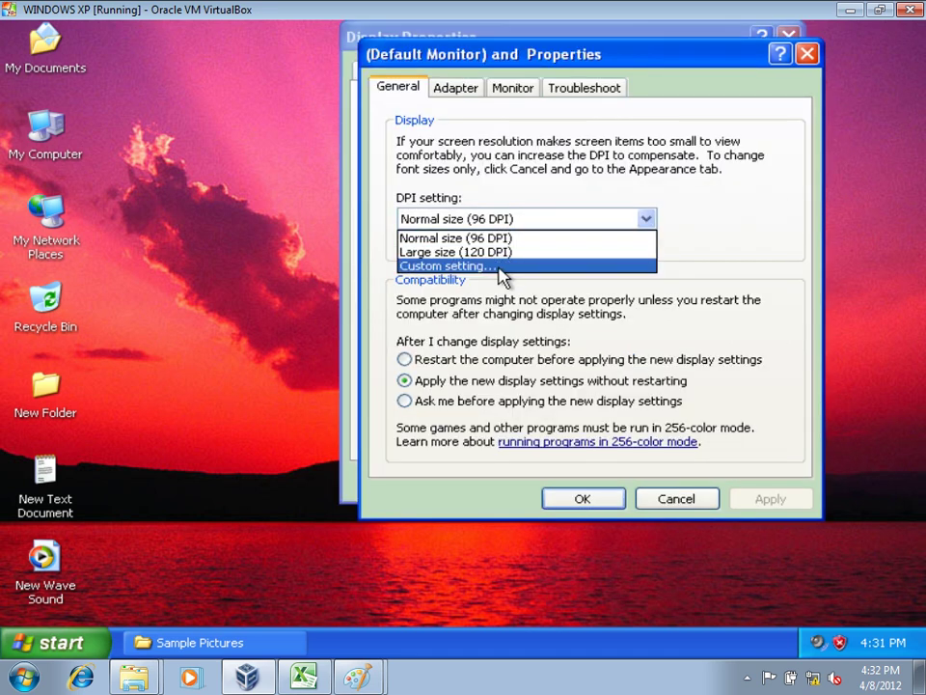
click(499, 266)
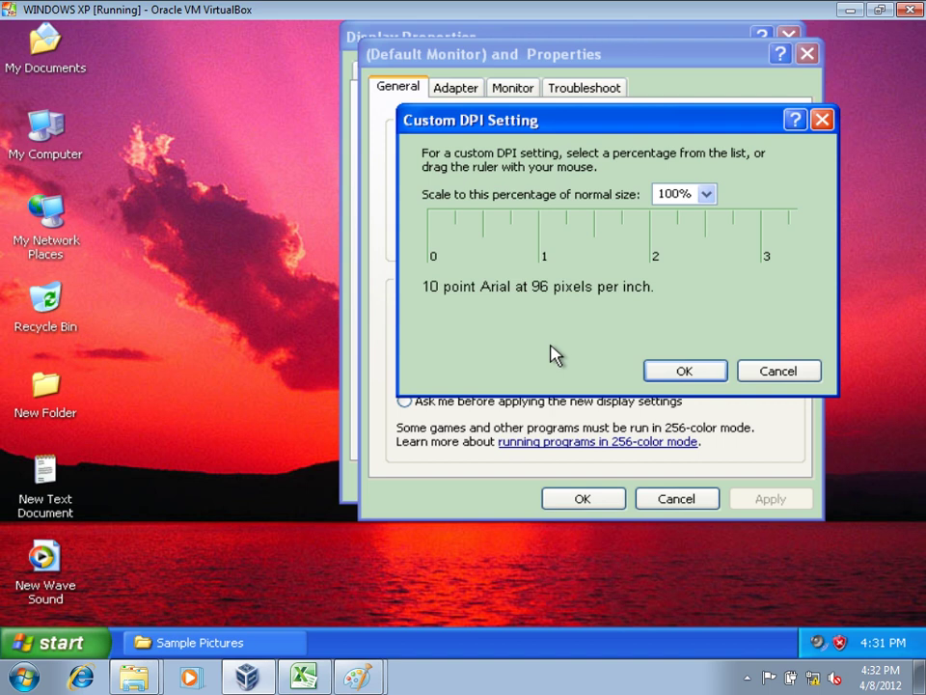
click(709, 196)
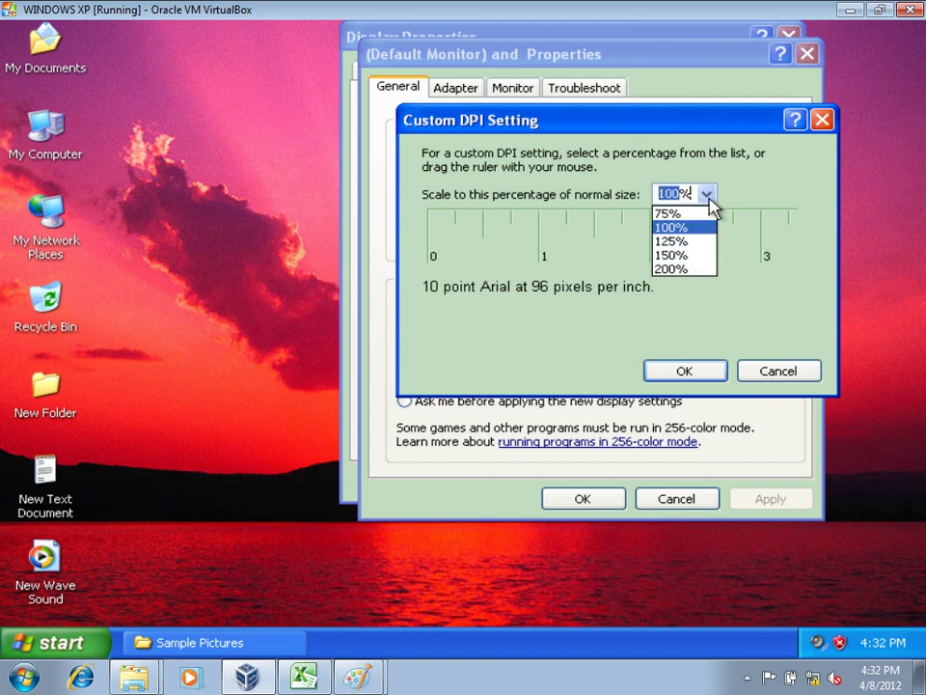
click(680, 270)
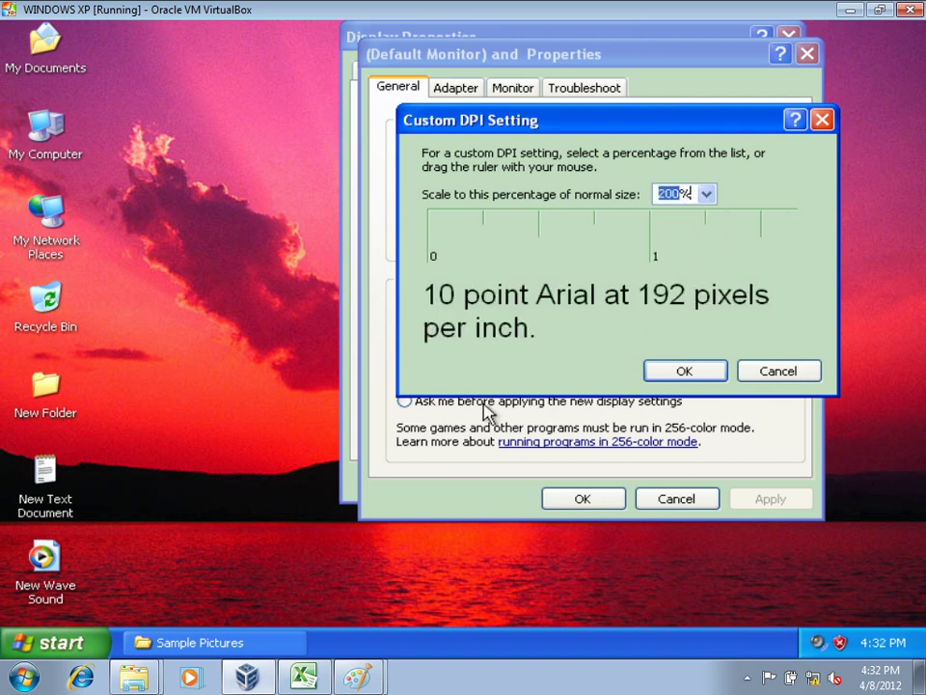
drag(573, 127, 618, 176)
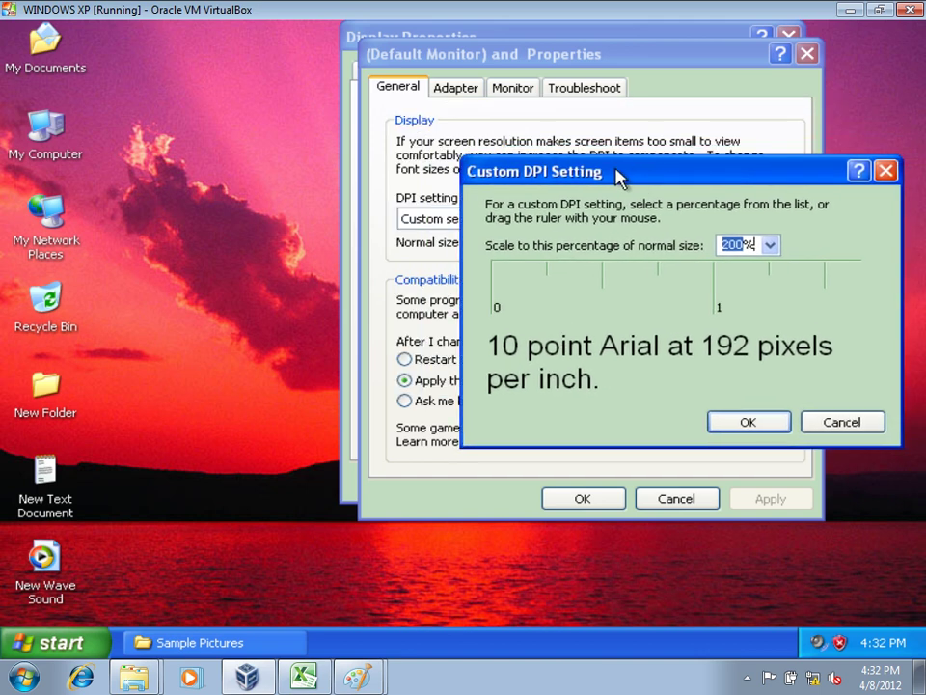
click(844, 425)
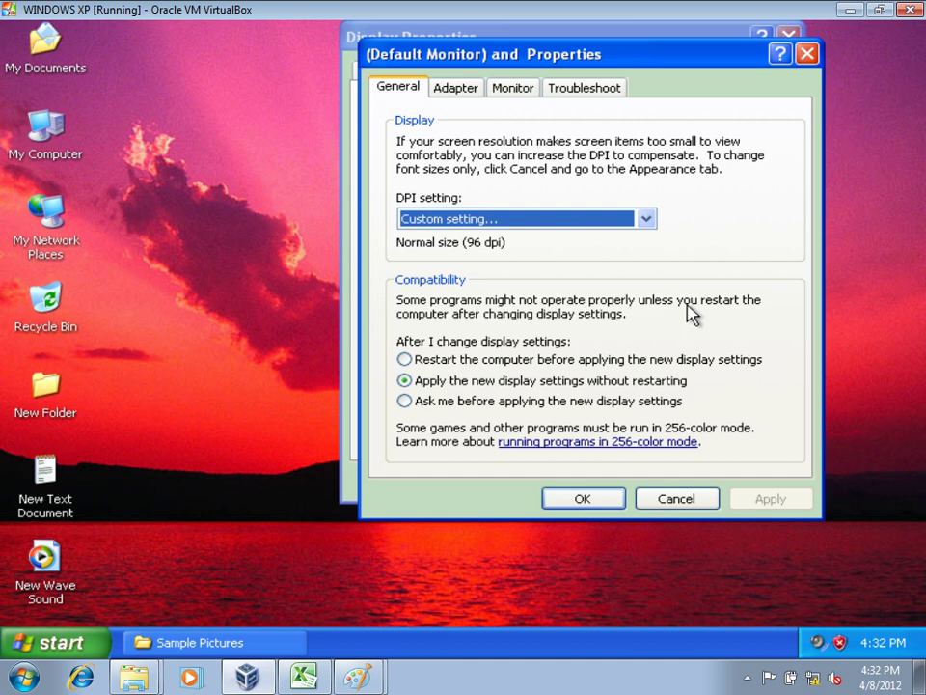
click(673, 498)
click(430, 378)
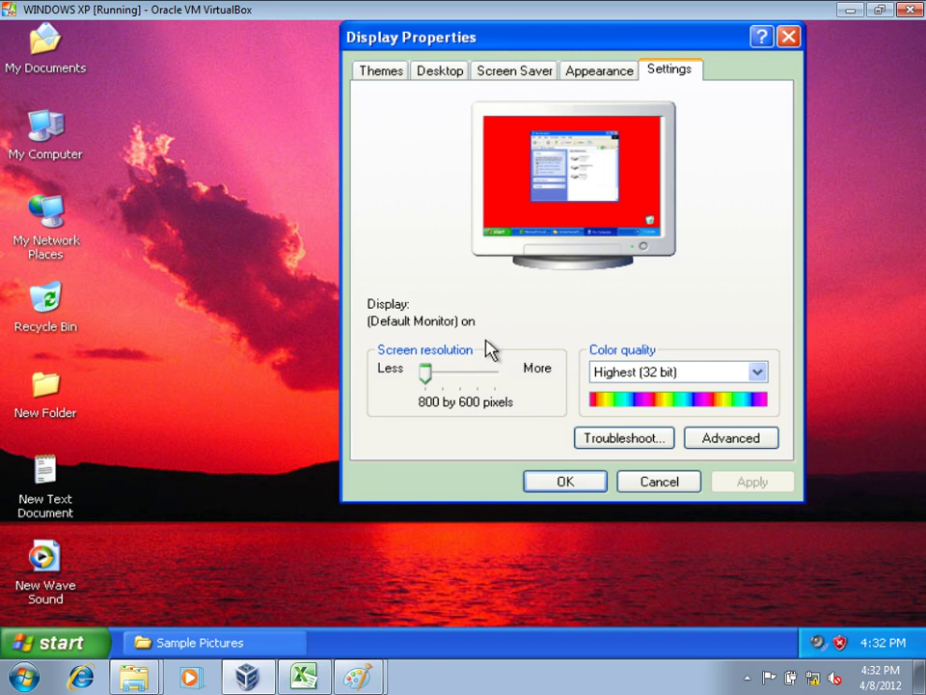
Examine the available custom DPI scaling percentages in the advanced monitor properties and cancel both dialogs
click(752, 442)
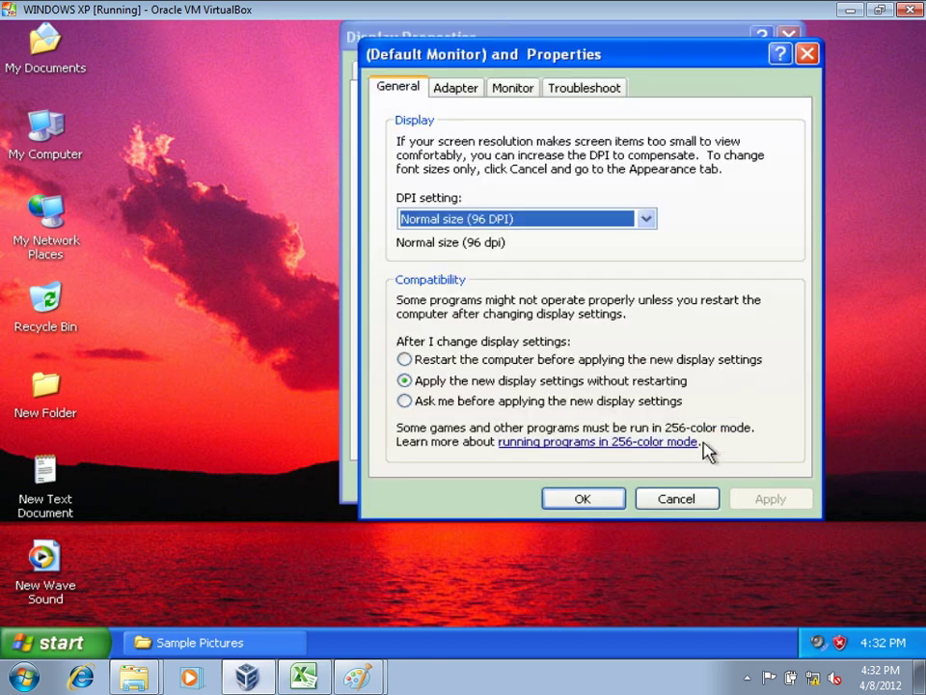
click(541, 221)
click(513, 267)
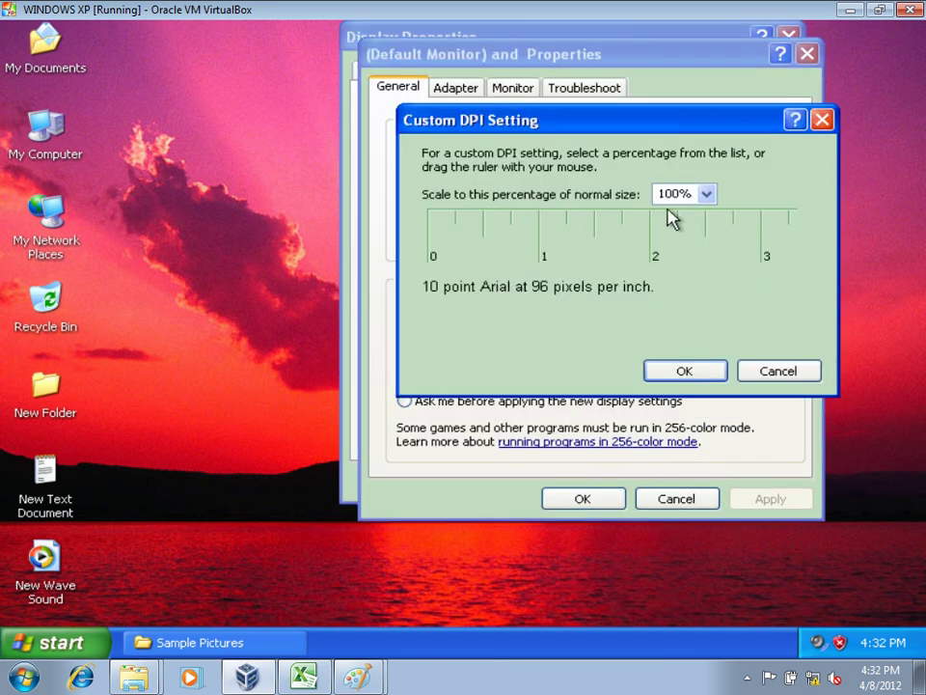
click(707, 195)
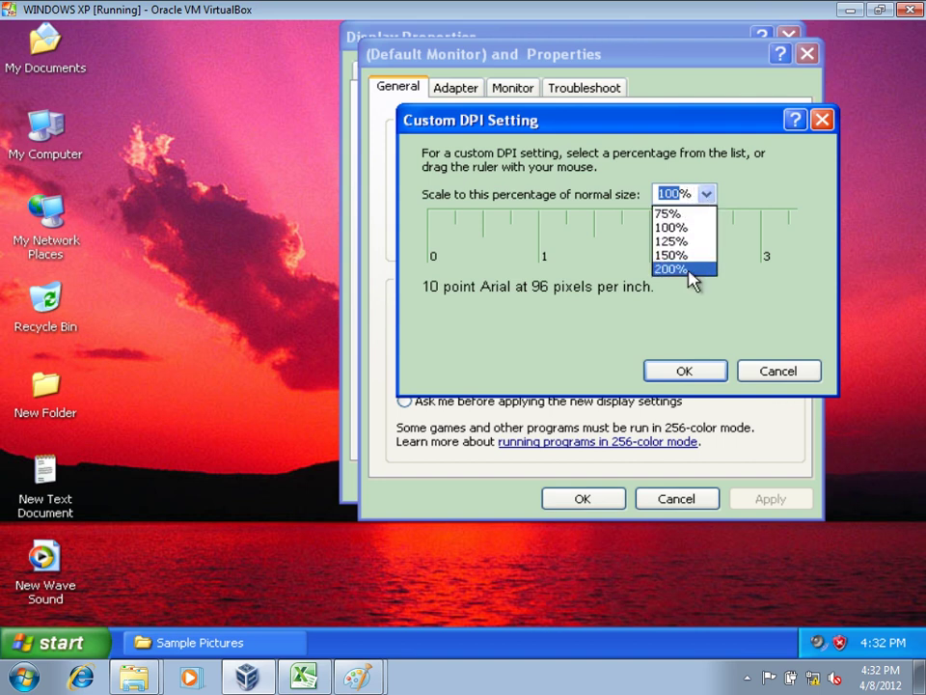
click(769, 374)
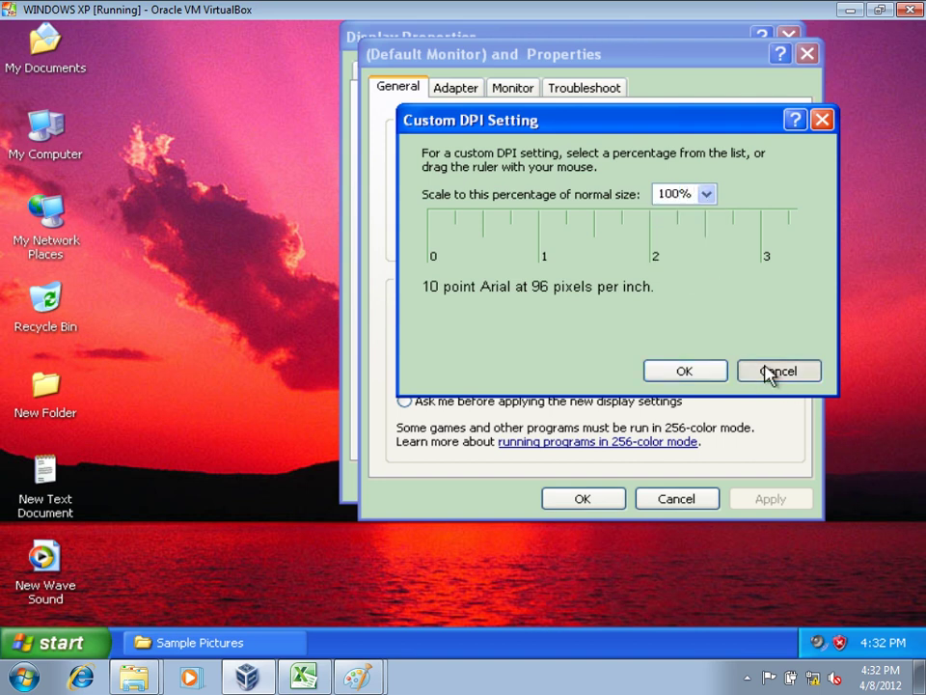
click(770, 374)
click(657, 498)
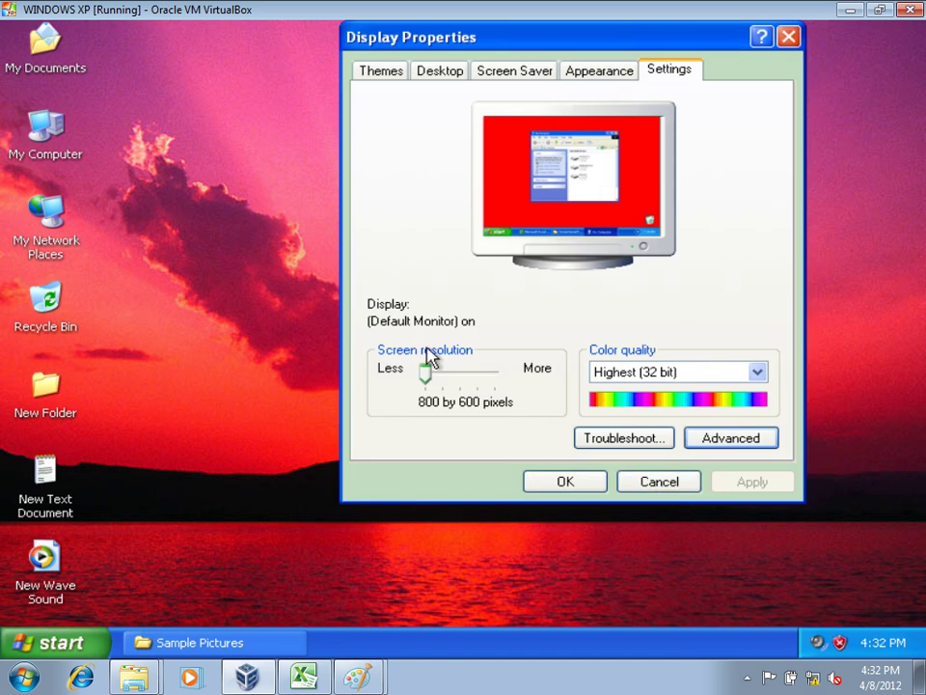
Select a resolution of 1600 by 1200 pixels, then try a 20% custom DPI scale in the advanced monitor properties and cancel it
drag(425, 374, 530, 382)
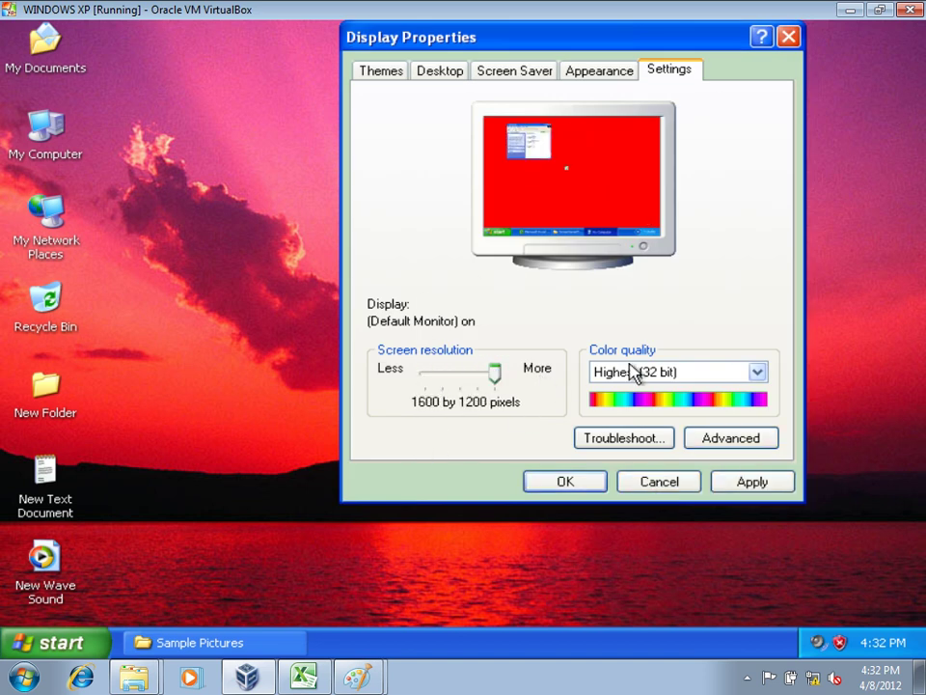
click(733, 442)
click(542, 229)
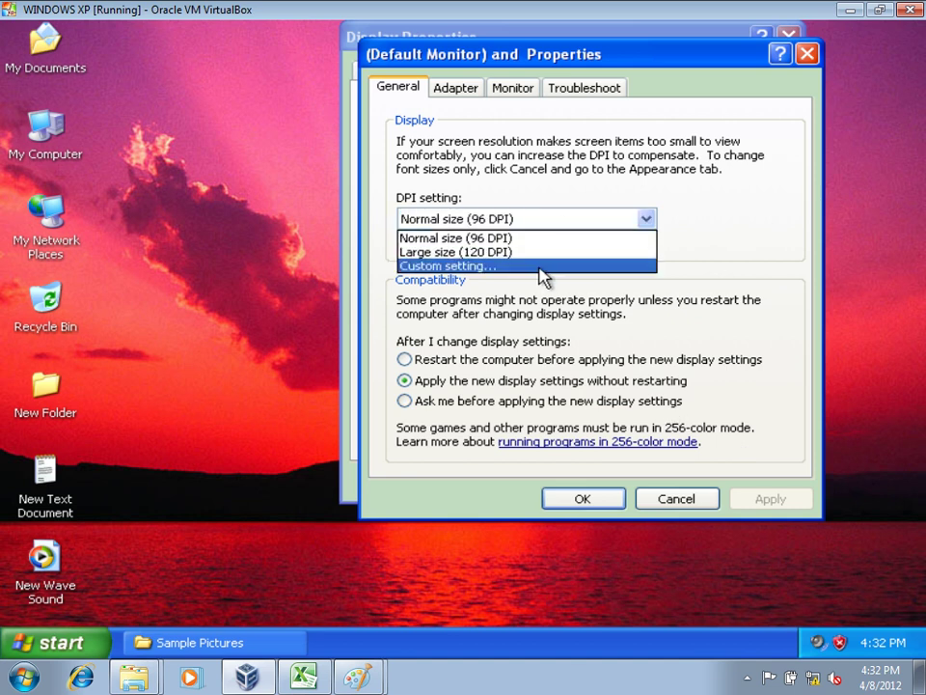
click(542, 267)
click(708, 195)
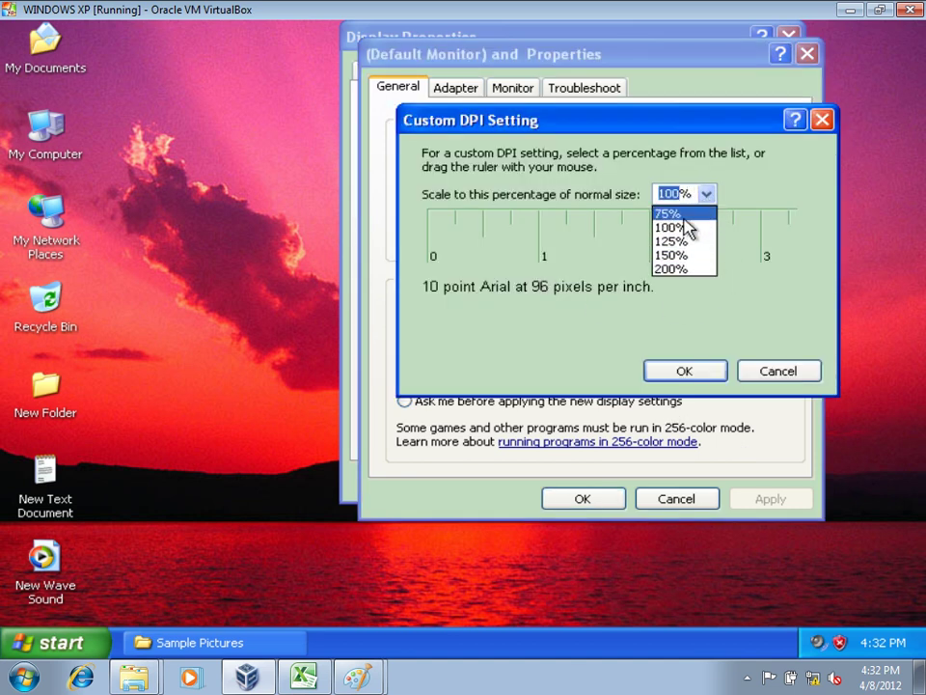
text(20%)
key(Return)
key(Escape)
key(Escape)
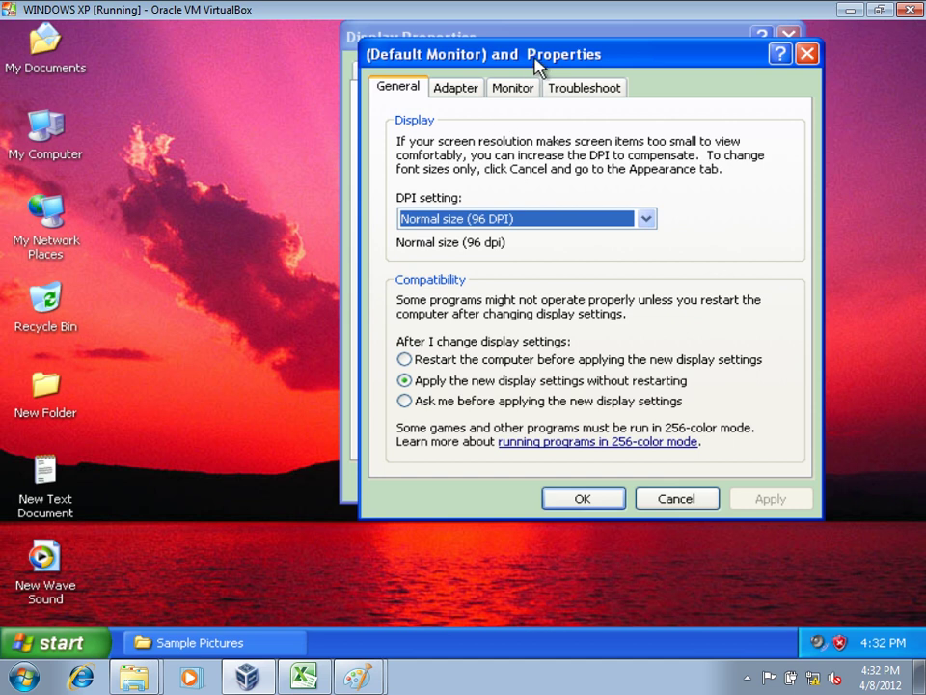
drag(534, 59, 597, 42)
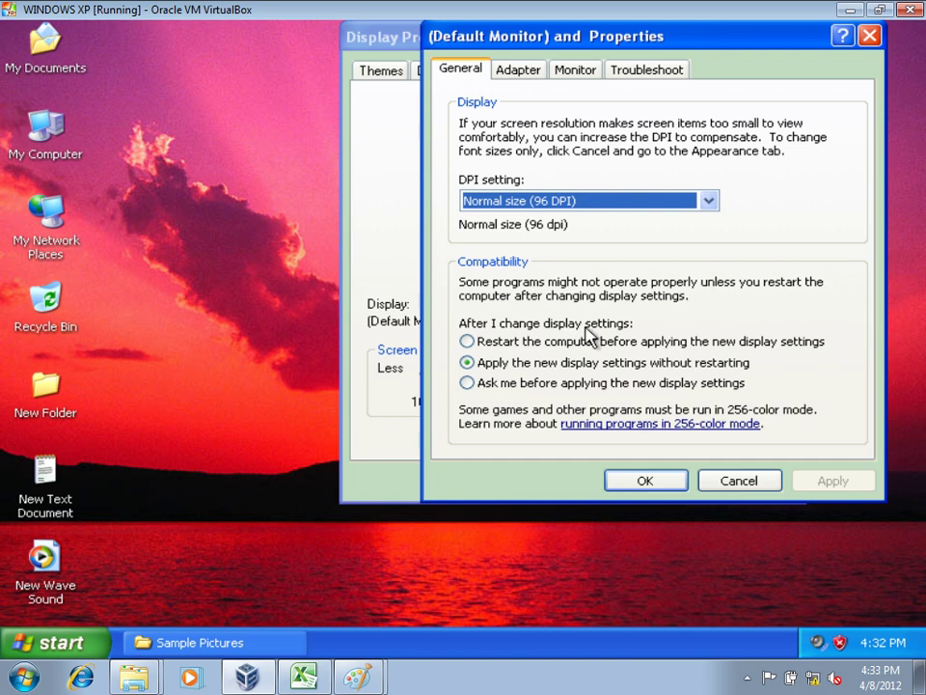
click(722, 483)
Examine the available color quality options in the display properties and leave Highest (32 bit) selected
drag(613, 56, 568, 59)
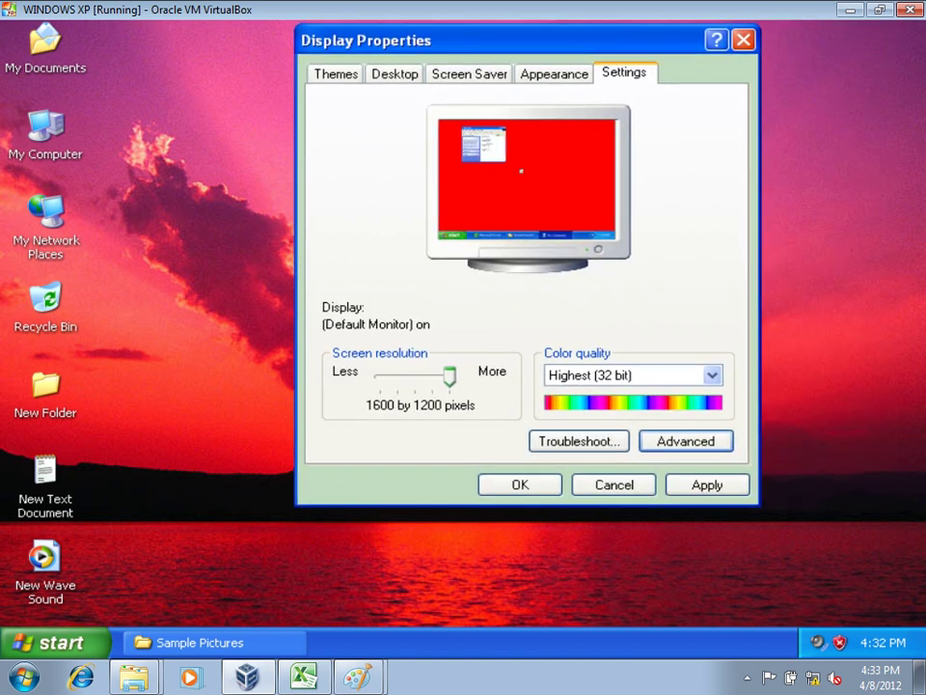
click(606, 375)
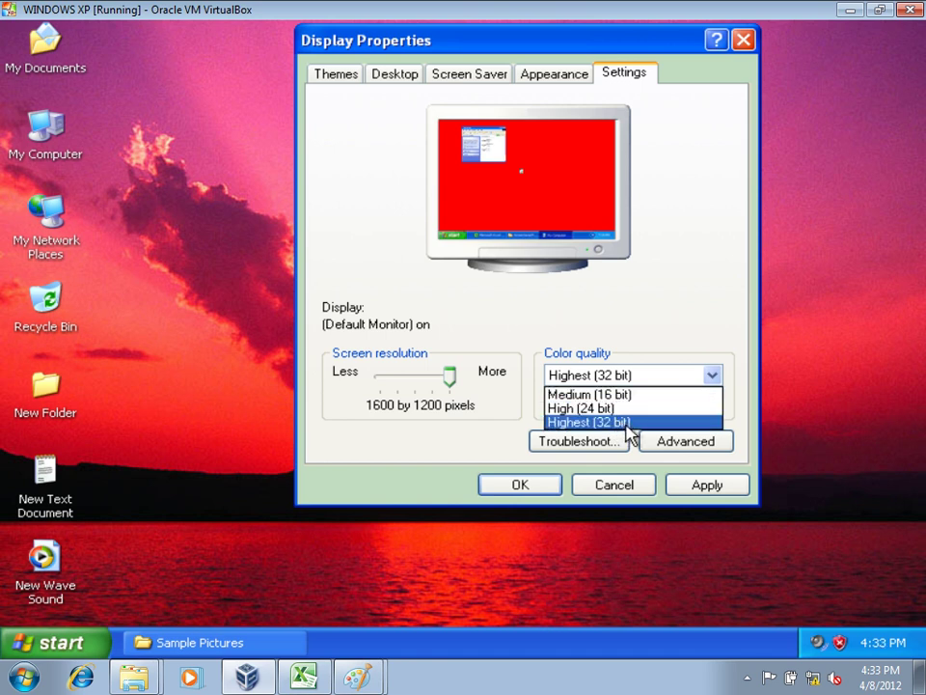
click(664, 375)
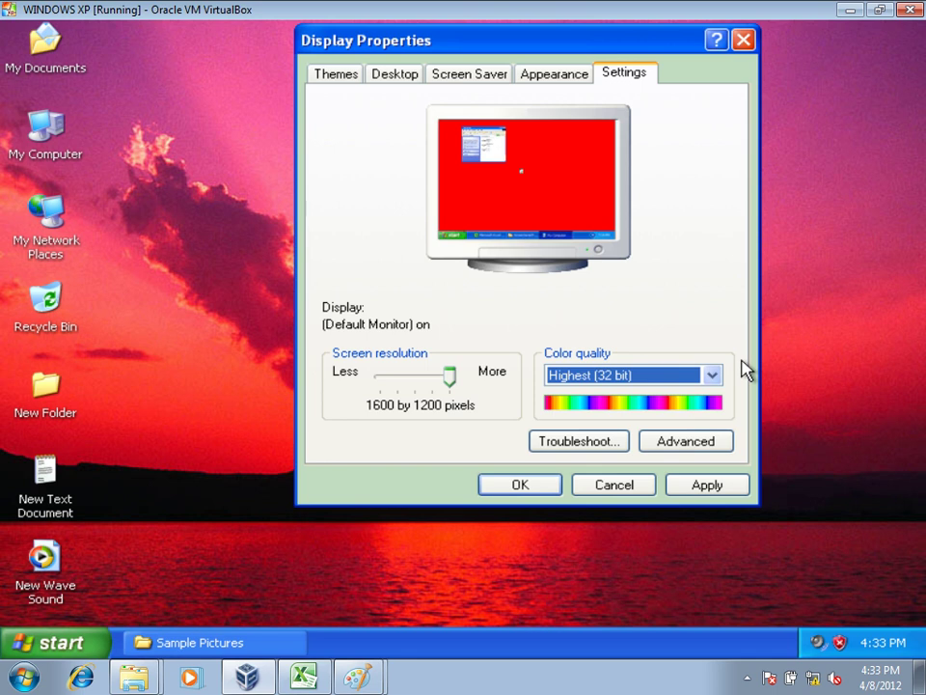
click(687, 375)
click(648, 425)
Try applying High (24 bit) color quality with the selected resolution, dismissing the virtual machine's color mode notice
click(662, 382)
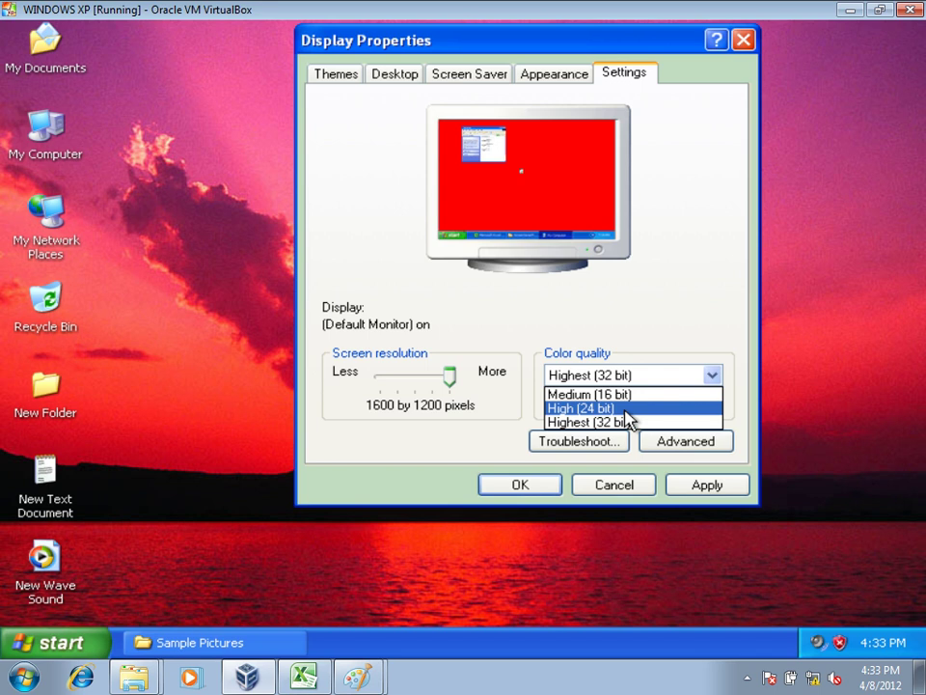
click(628, 408)
click(711, 488)
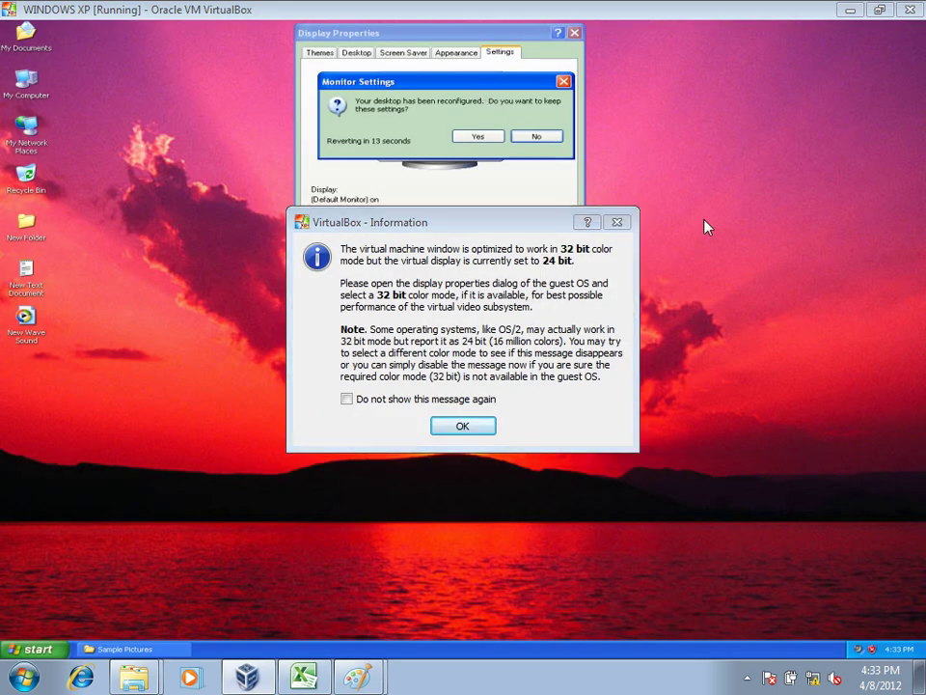
click(469, 425)
drag(400, 85, 657, 223)
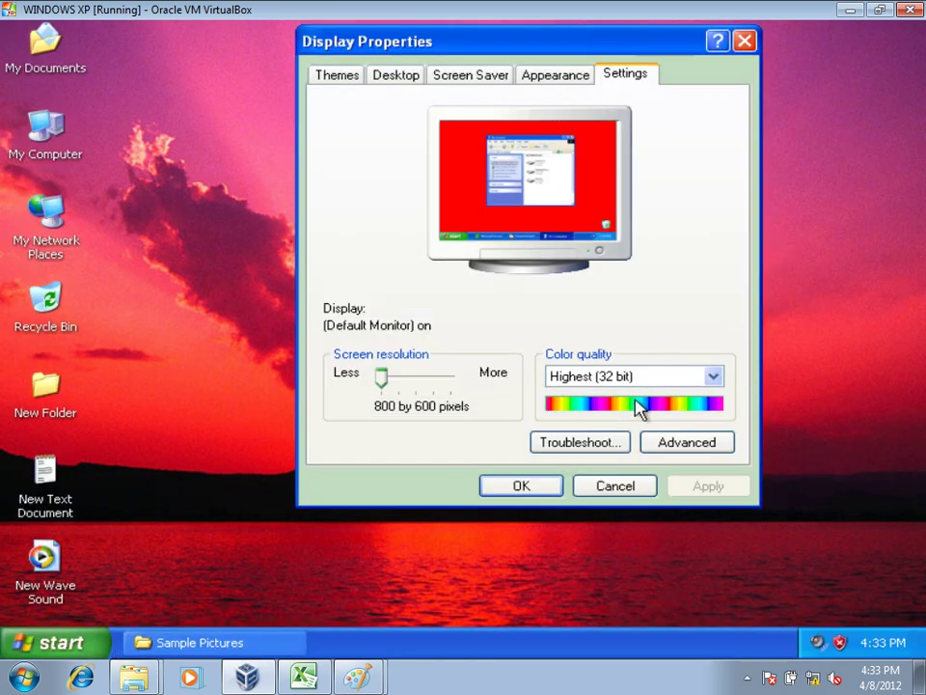
Set the monitor's compatibility option to restart the computer before applying new display settings
click(694, 449)
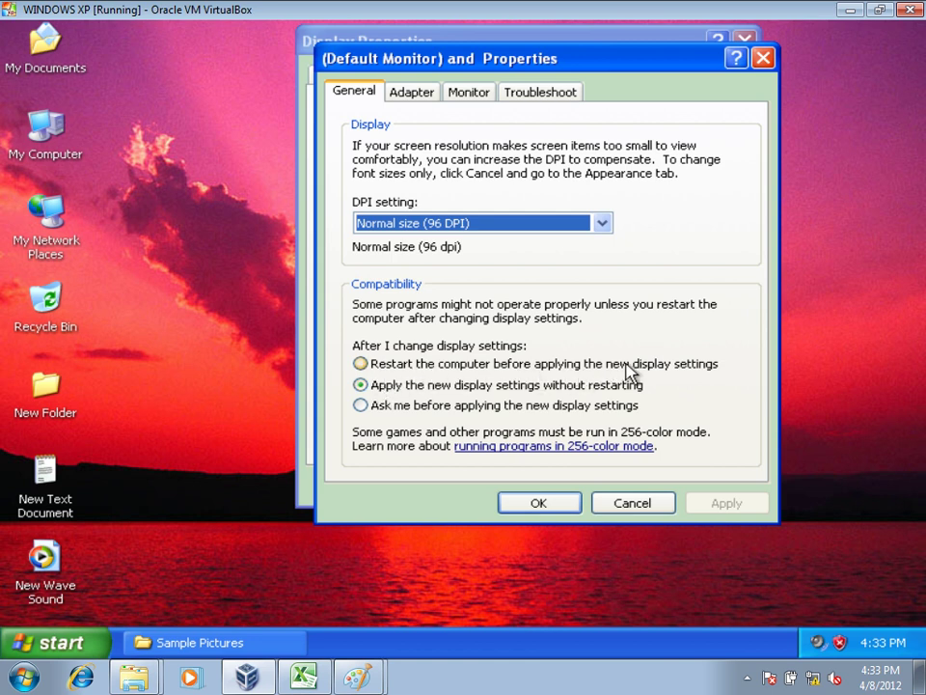
click(679, 372)
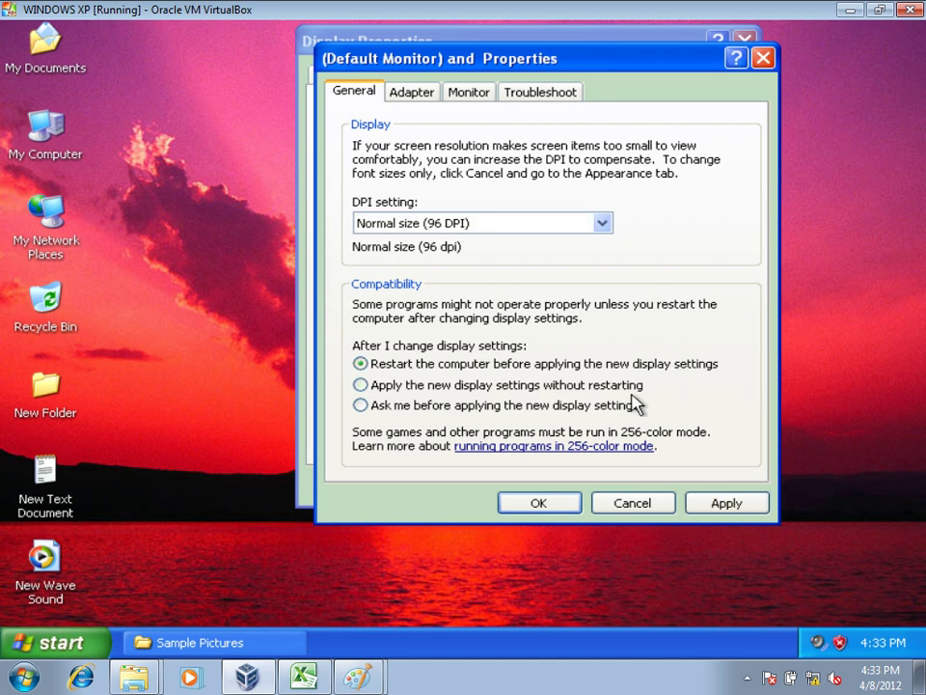
click(728, 509)
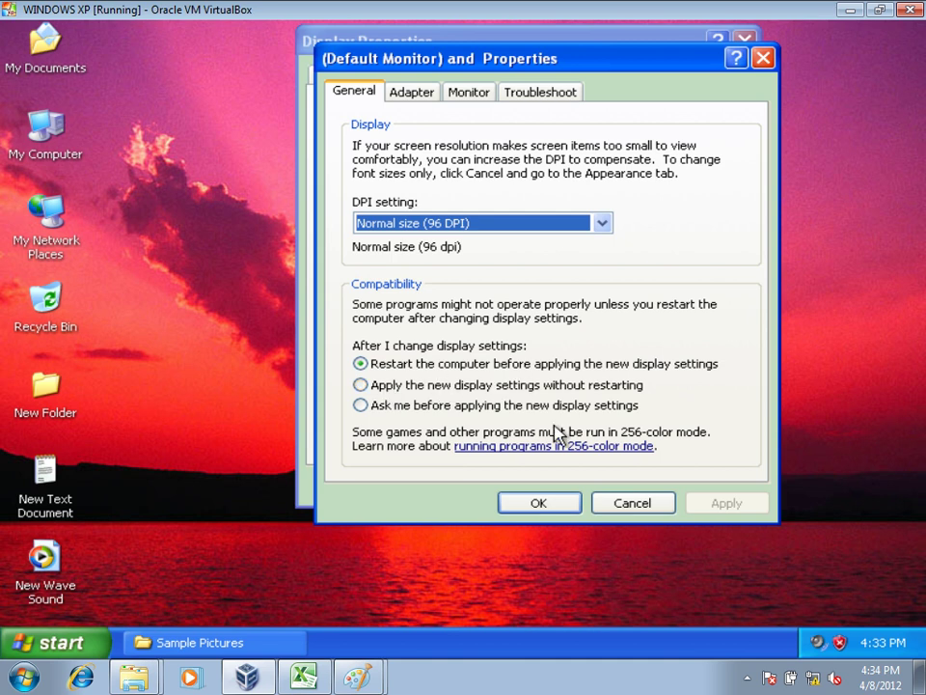
click(565, 505)
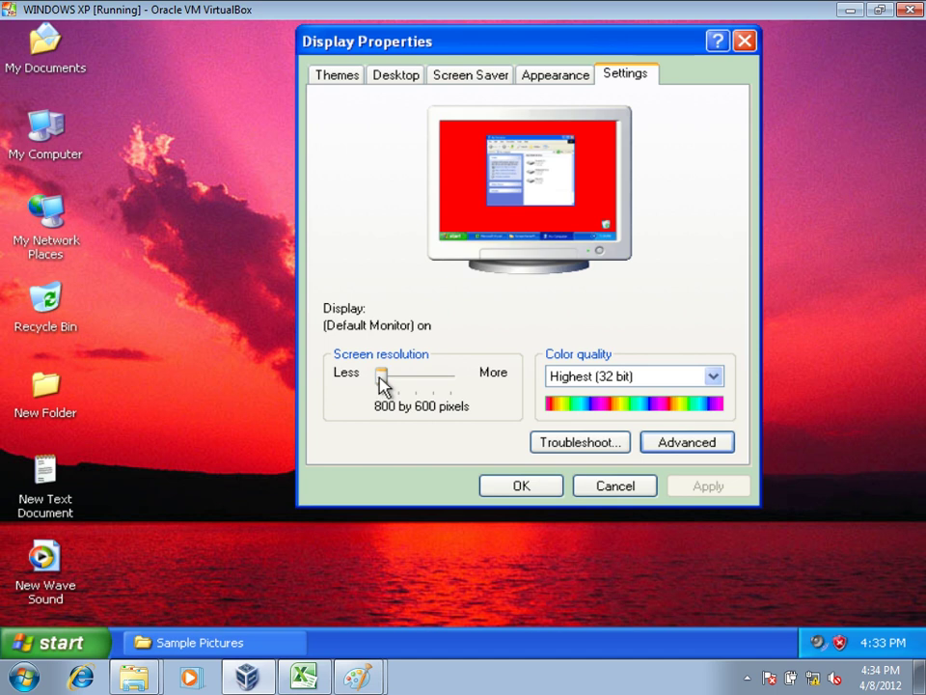
Try applying a screen resolution of 1024 by 768 pixels and decline the computer restart
drag(382, 380, 398, 388)
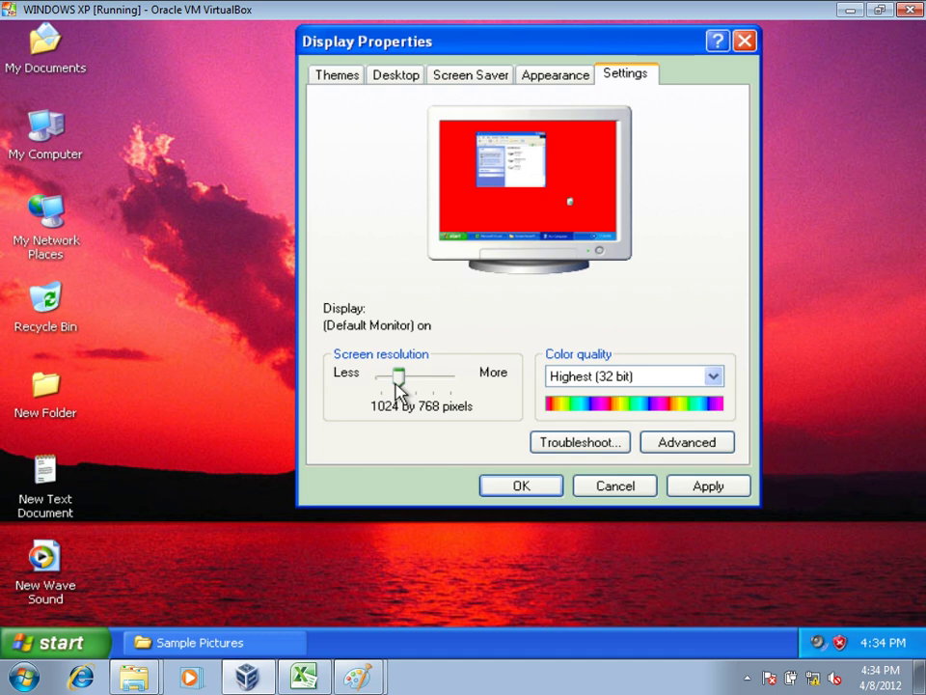
click(709, 491)
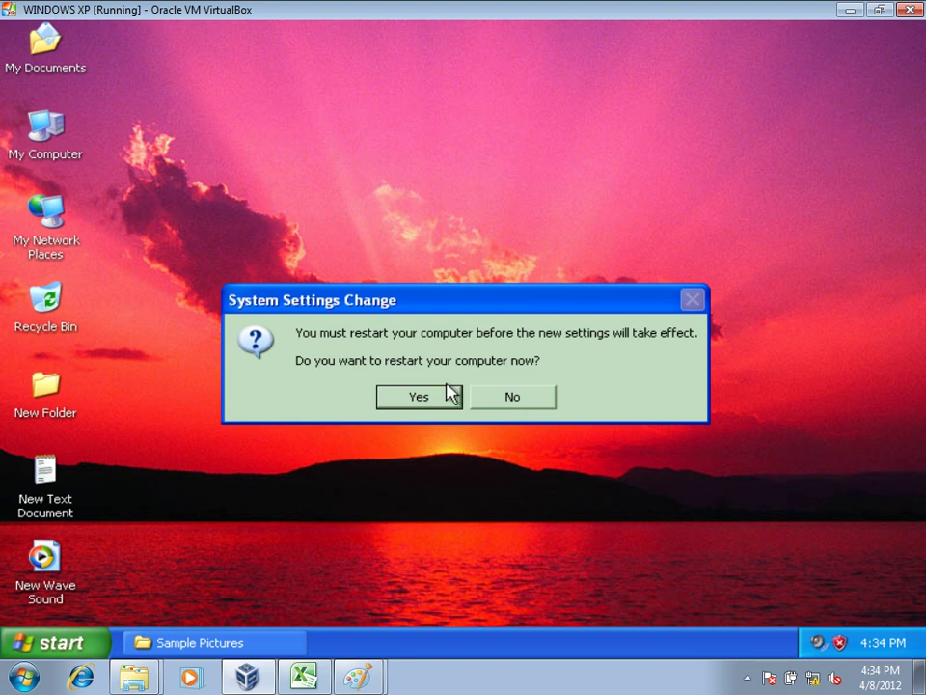
click(529, 398)
Reopen the desktop's display properties, view the advanced appearance options and close them without changes
right_click(600, 278)
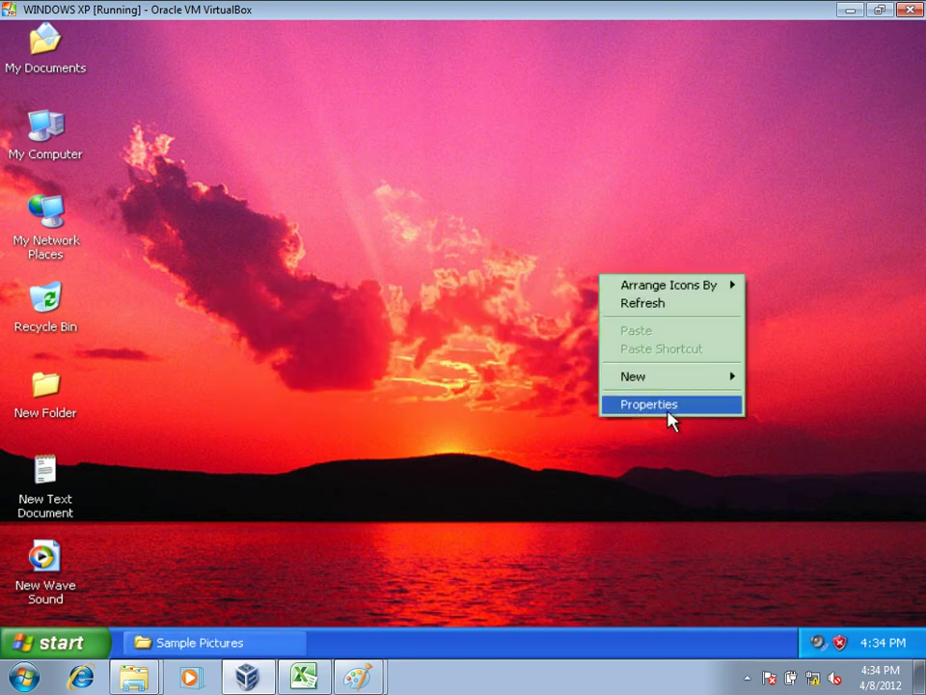
click(666, 409)
drag(352, 69, 641, 68)
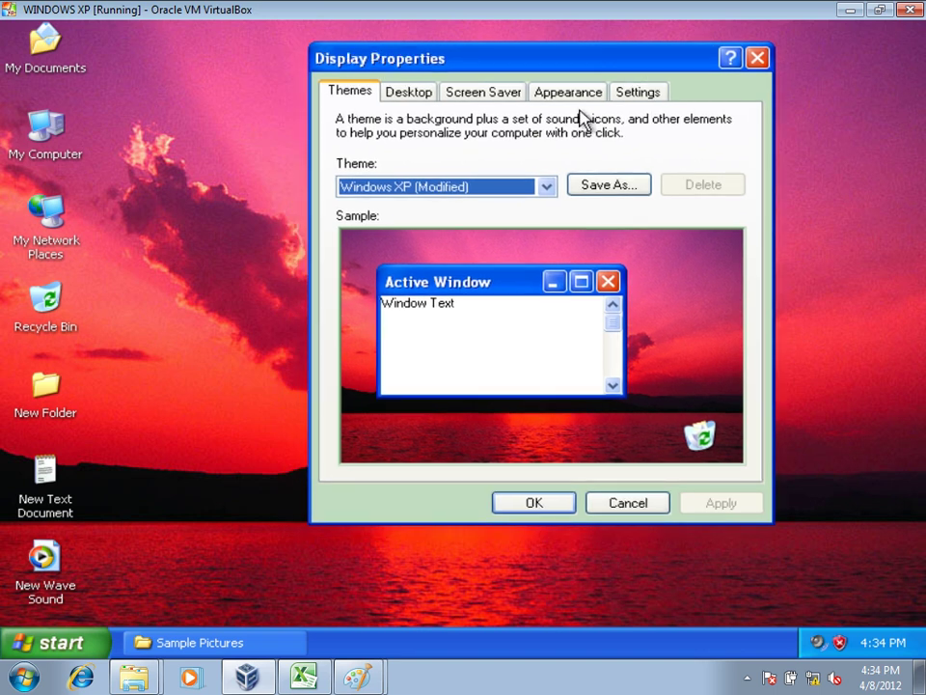
click(579, 94)
click(716, 461)
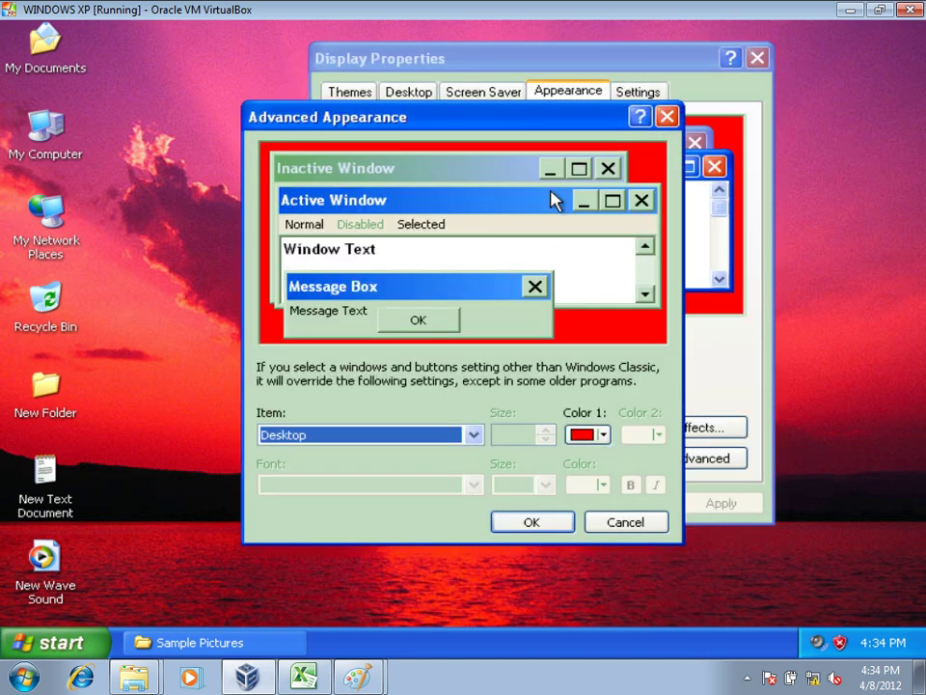
click(667, 117)
Set the monitor's compatibility option to apply new display settings without restarting and confirm it
click(638, 93)
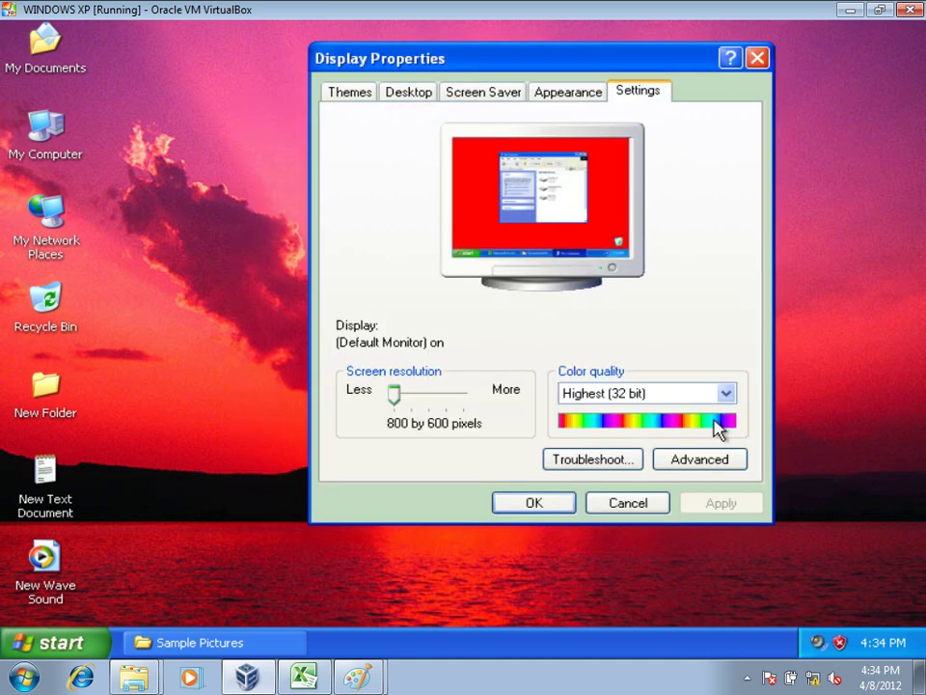
click(689, 461)
drag(569, 75, 648, 47)
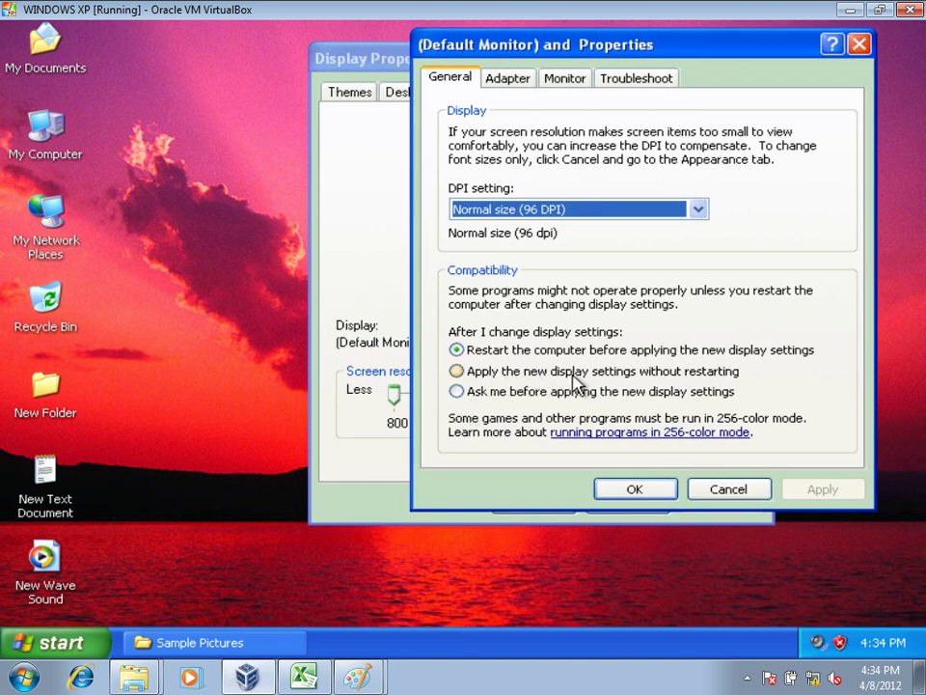
click(687, 377)
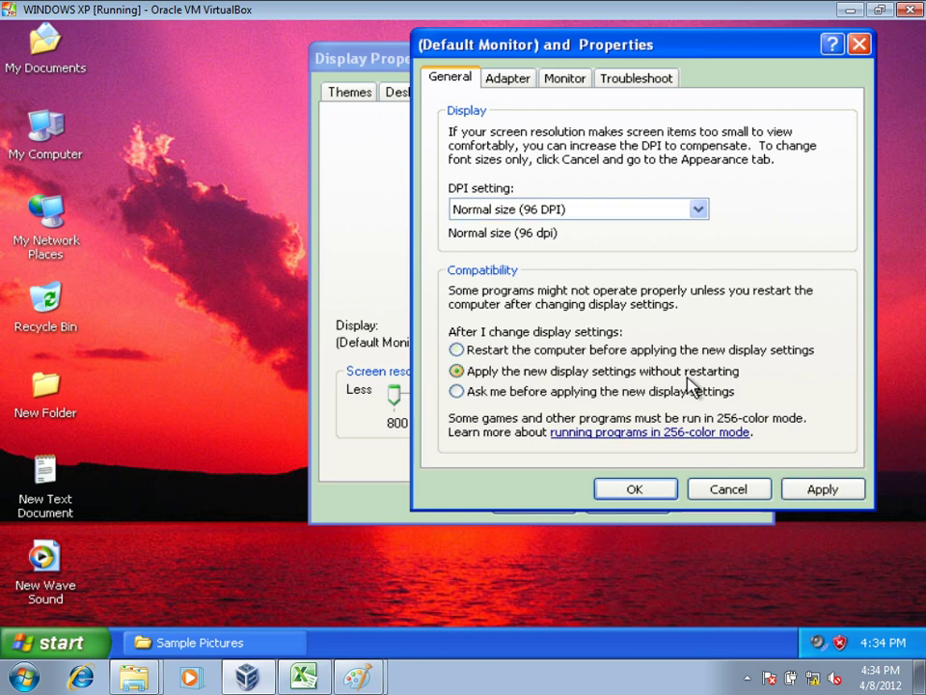
drag(557, 50, 709, 71)
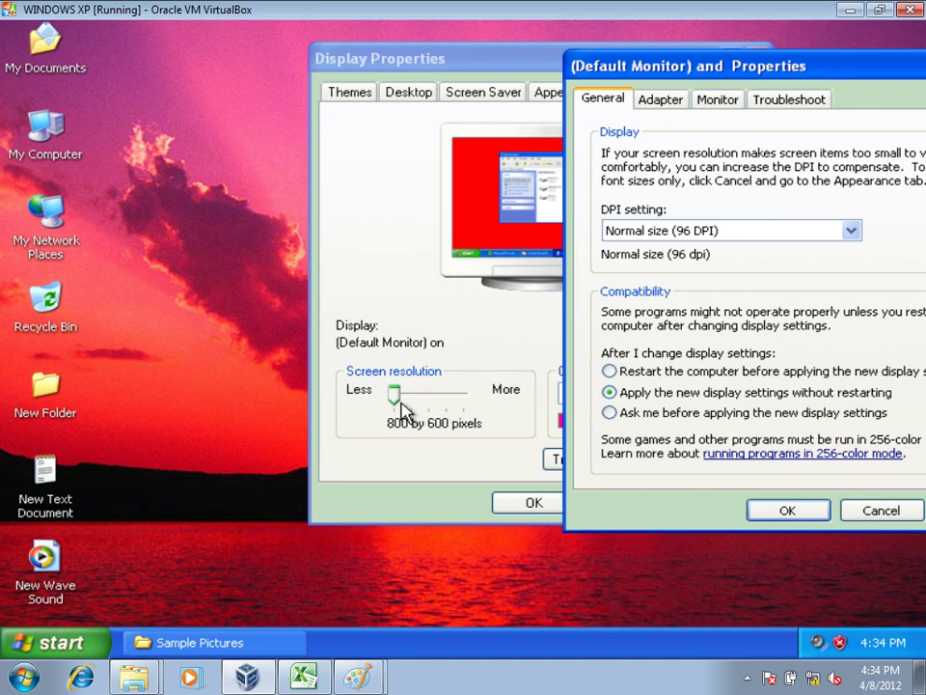
drag(710, 63, 586, 49)
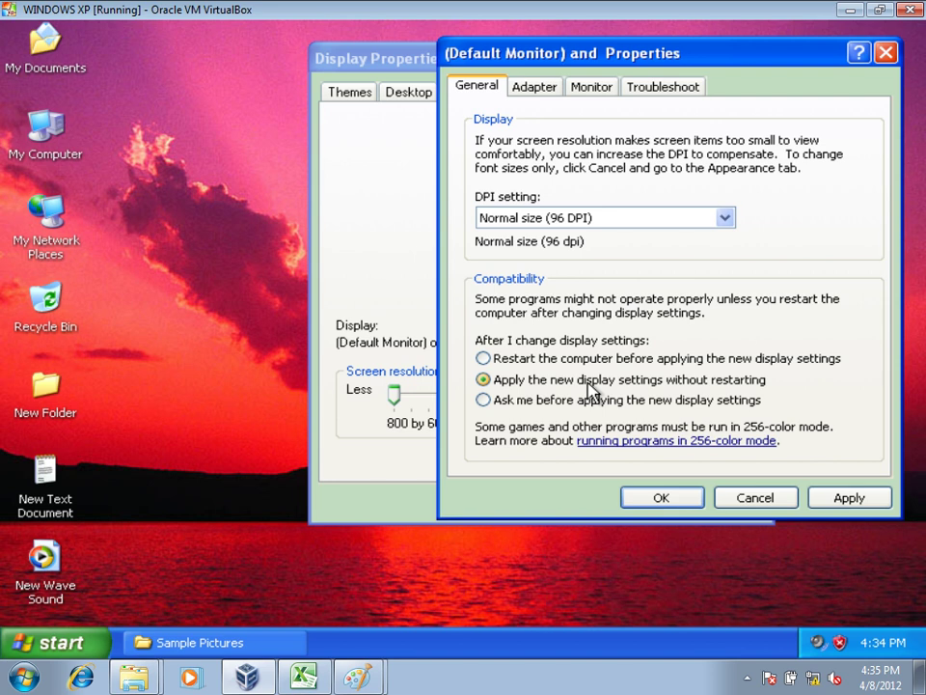
click(830, 497)
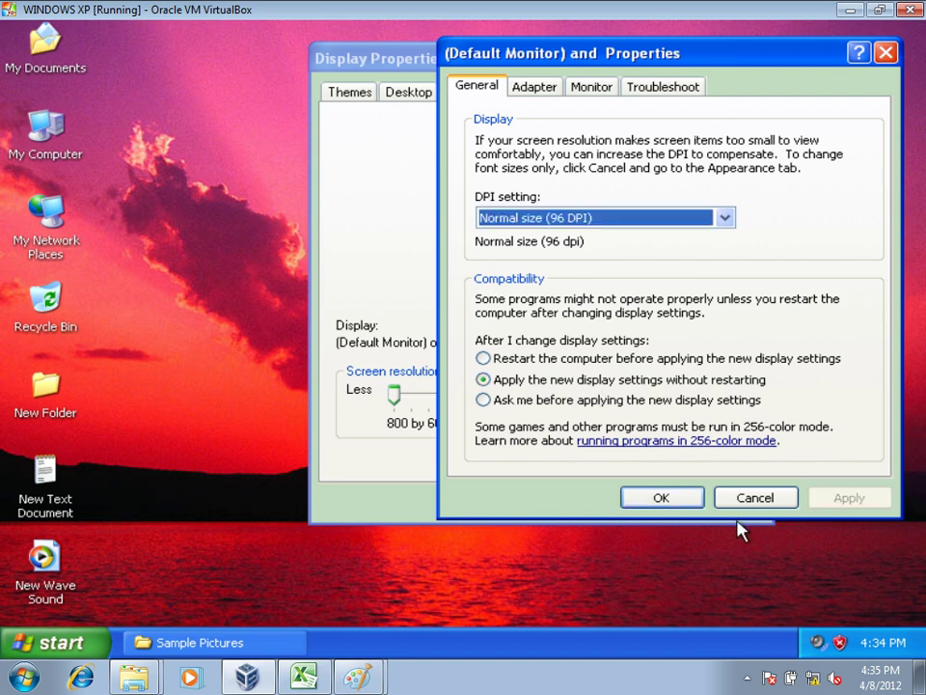
click(650, 493)
Apply a screen resolution of 1024 by 768 pixels and decline to keep the reconfigured desktop
drag(400, 400, 410, 393)
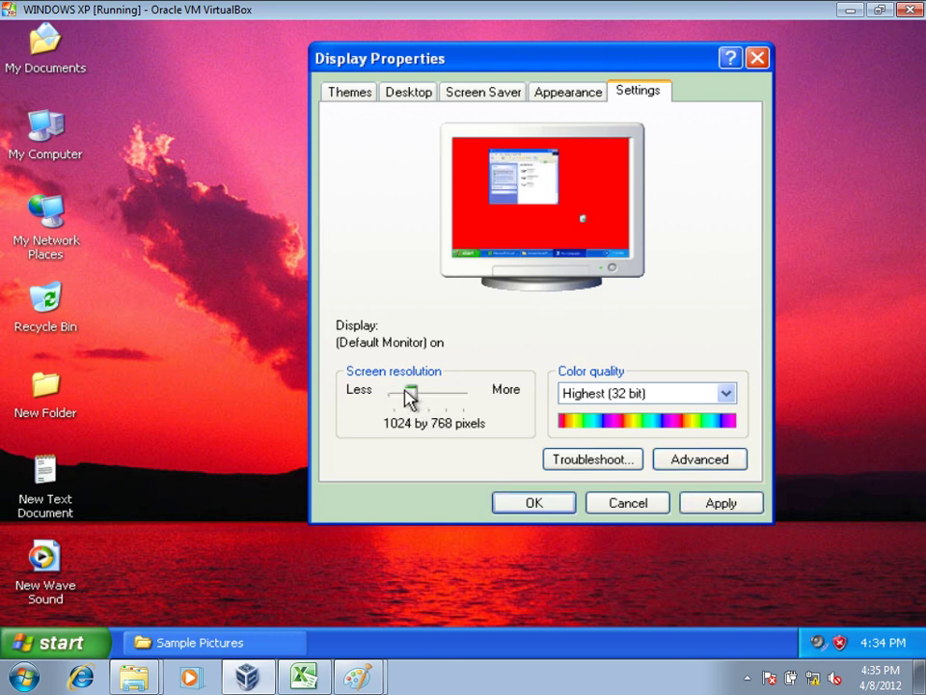
click(709, 507)
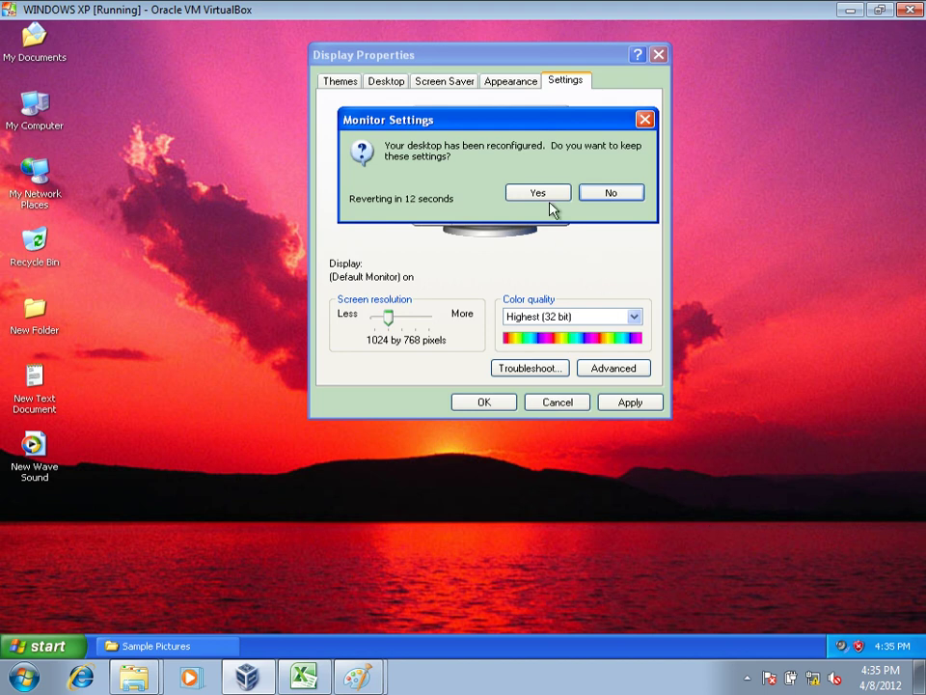
click(636, 196)
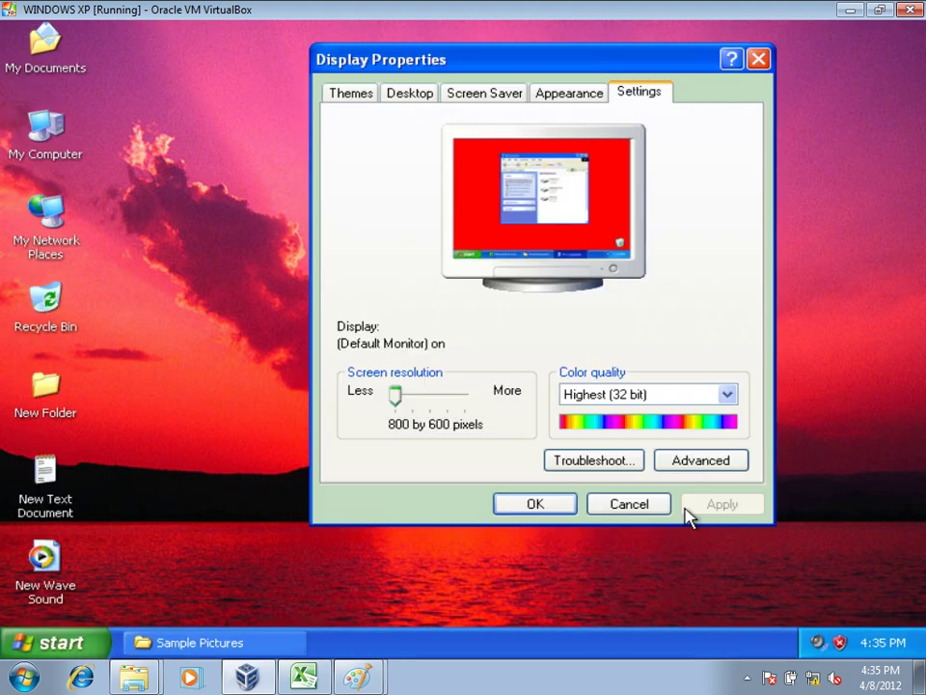
Set the monitor's compatibility option to ask before applying new display settings and confirm it
click(707, 461)
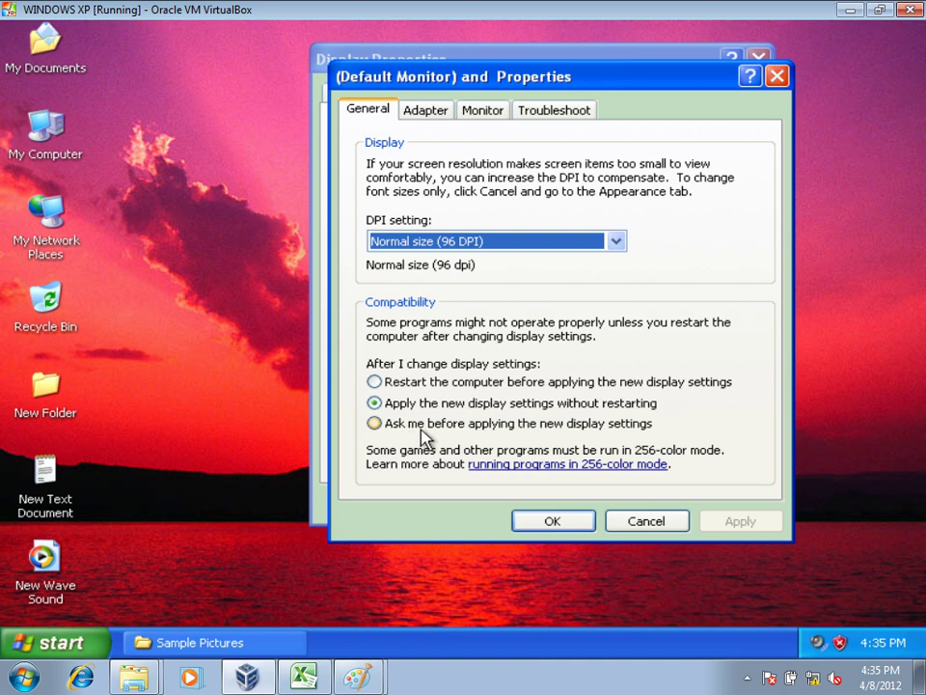
click(599, 425)
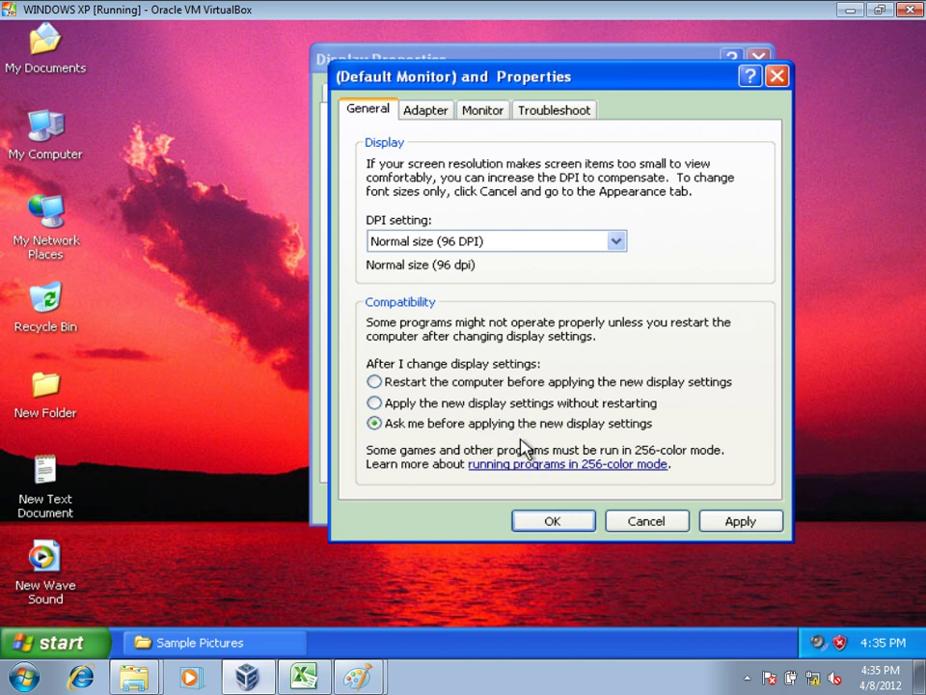
click(751, 521)
click(555, 521)
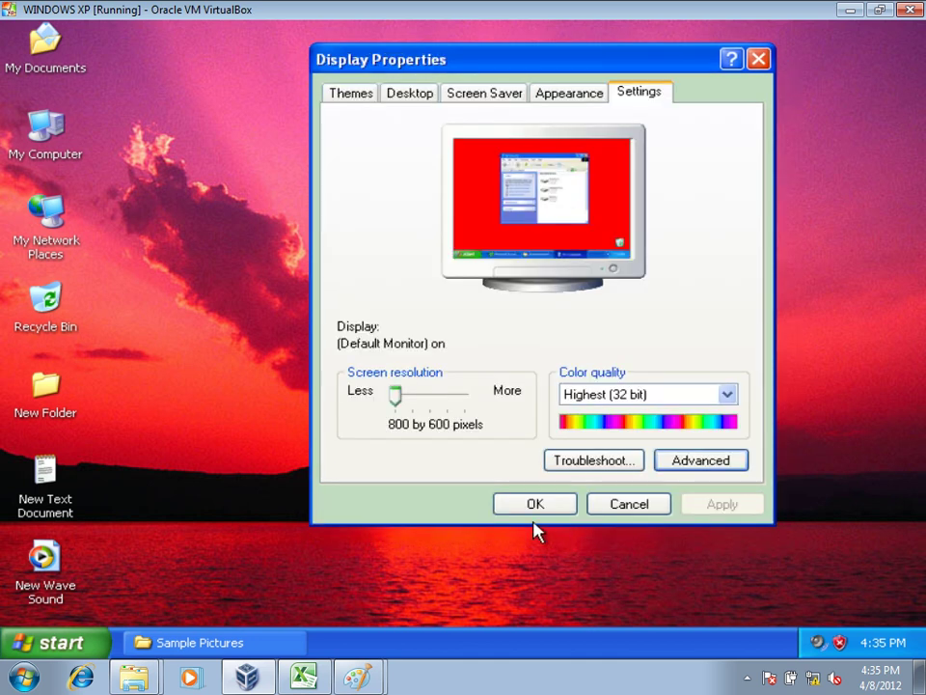
Try a screen resolution of 1024 by 768 pixels, choosing to apply the new display settings without restarting
drag(399, 405, 413, 407)
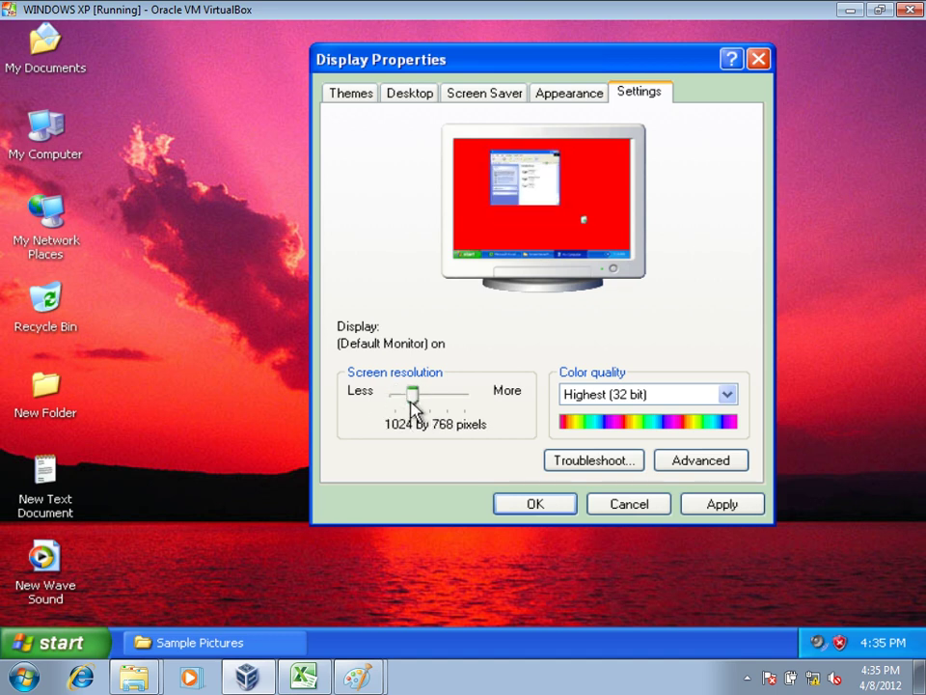
click(714, 507)
drag(741, 428, 719, 199)
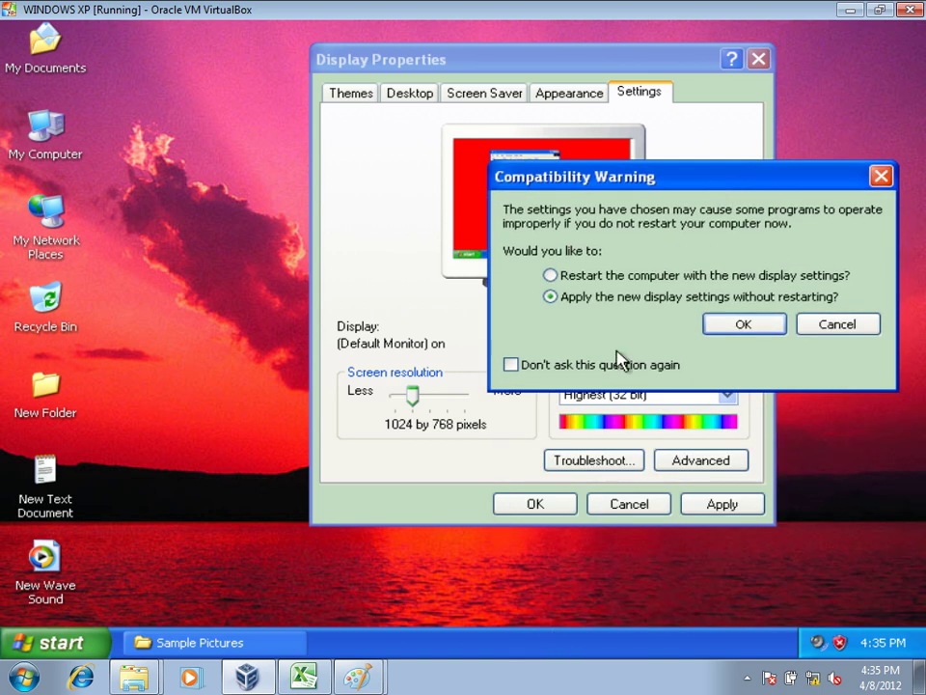
click(565, 276)
click(627, 300)
click(728, 327)
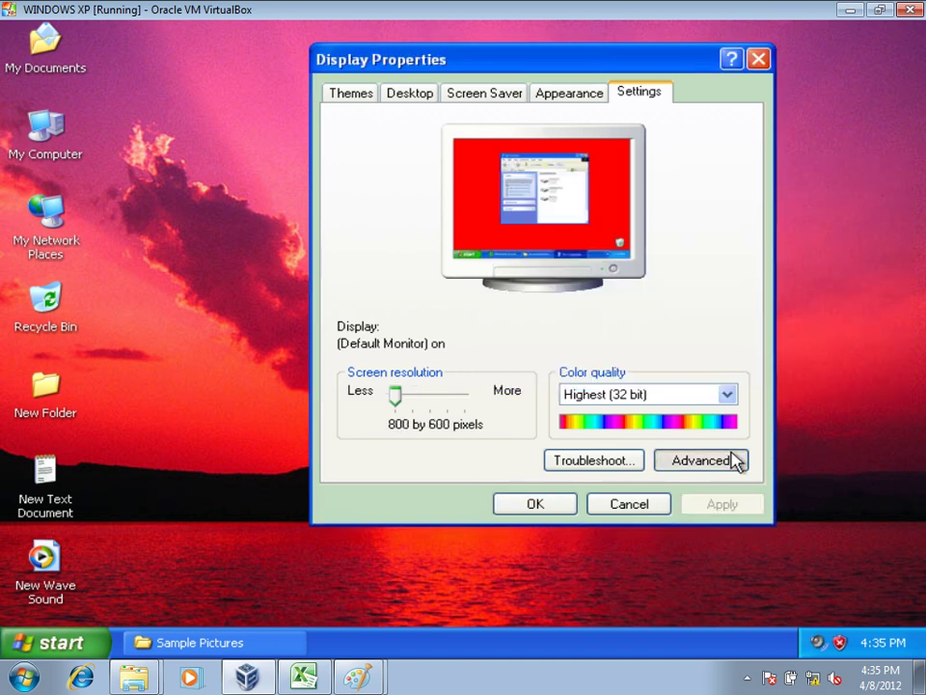
Set the monitor's compatibility option to apply new display settings without restarting and close the display properties
click(735, 461)
click(396, 410)
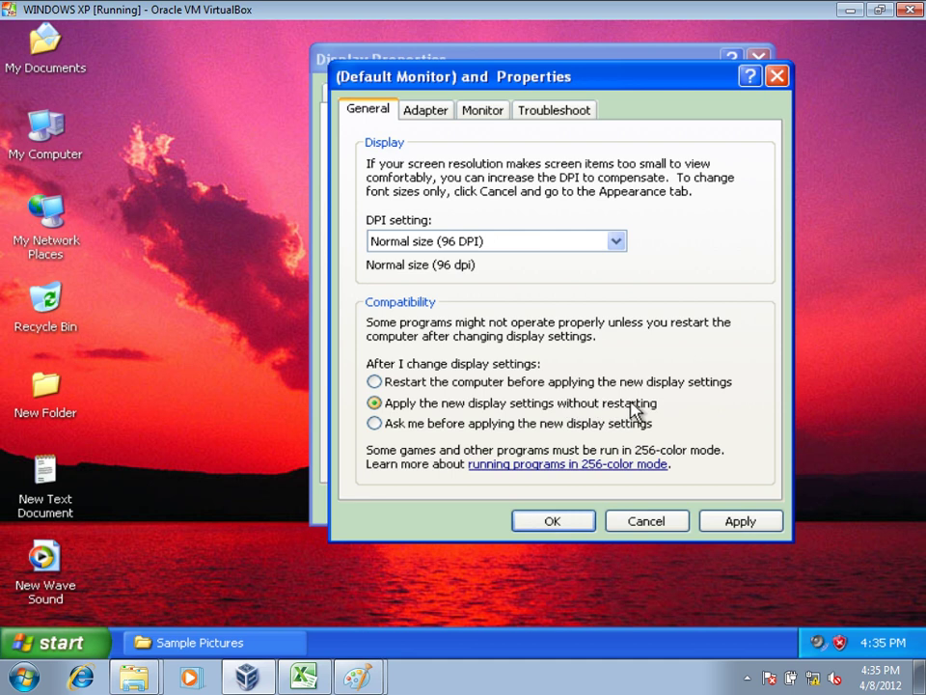
click(741, 521)
click(545, 523)
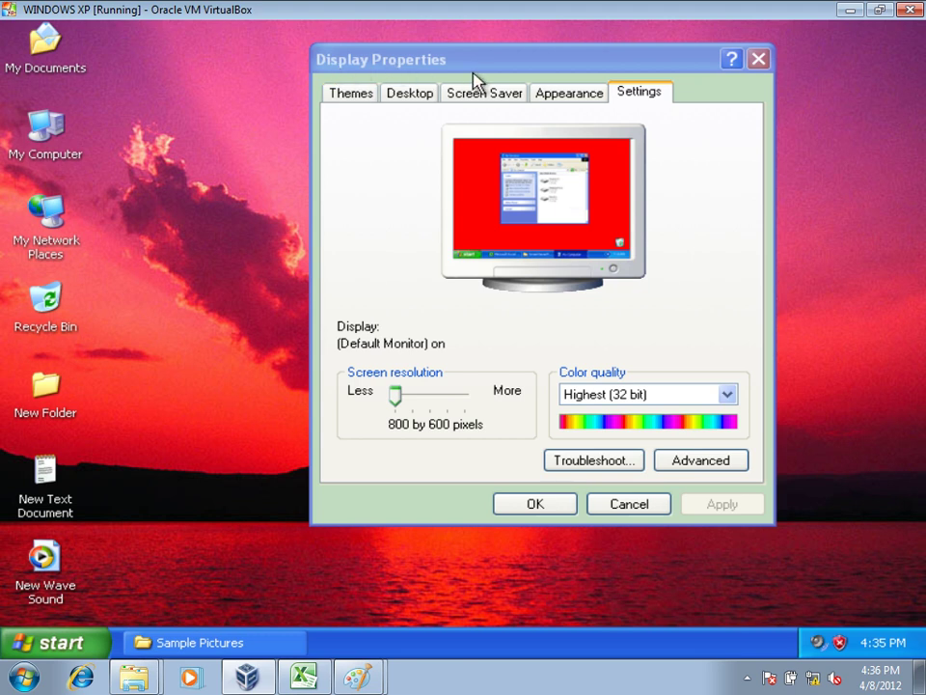
click(541, 507)
right_click(489, 220)
click(572, 250)
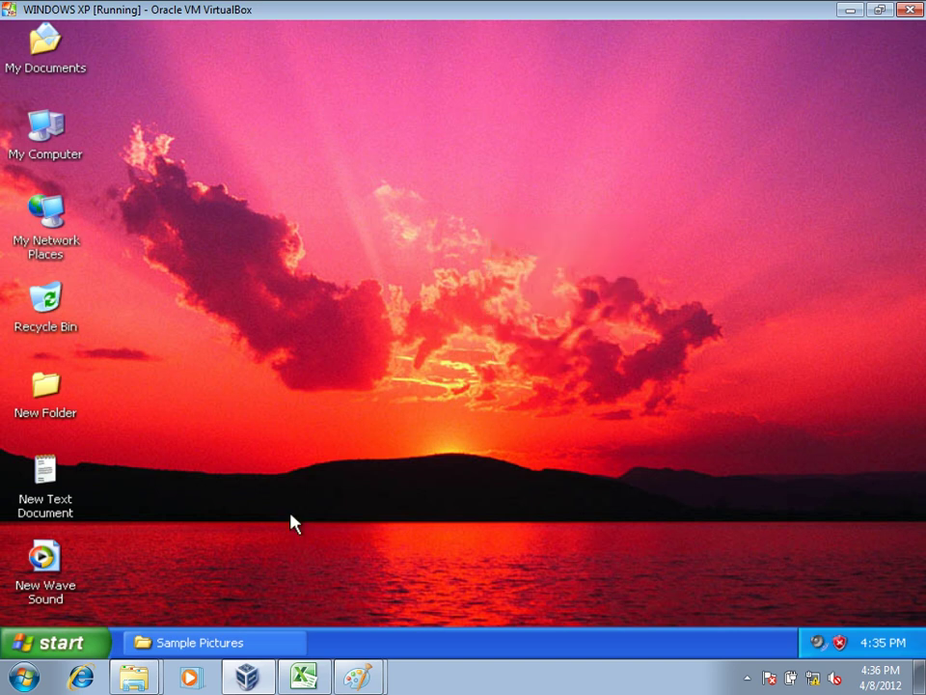
Look over the Start menu and the taskbar, and examine the taskbar's appearance options in its properties without changing them
click(83, 642)
click(466, 644)
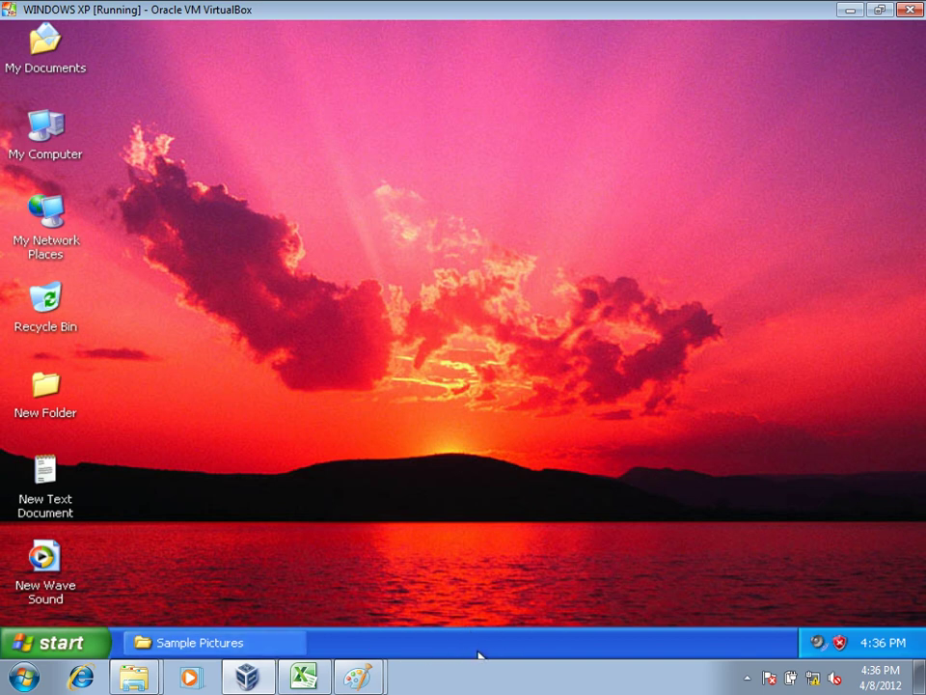
click(58, 643)
click(89, 649)
right_click(538, 647)
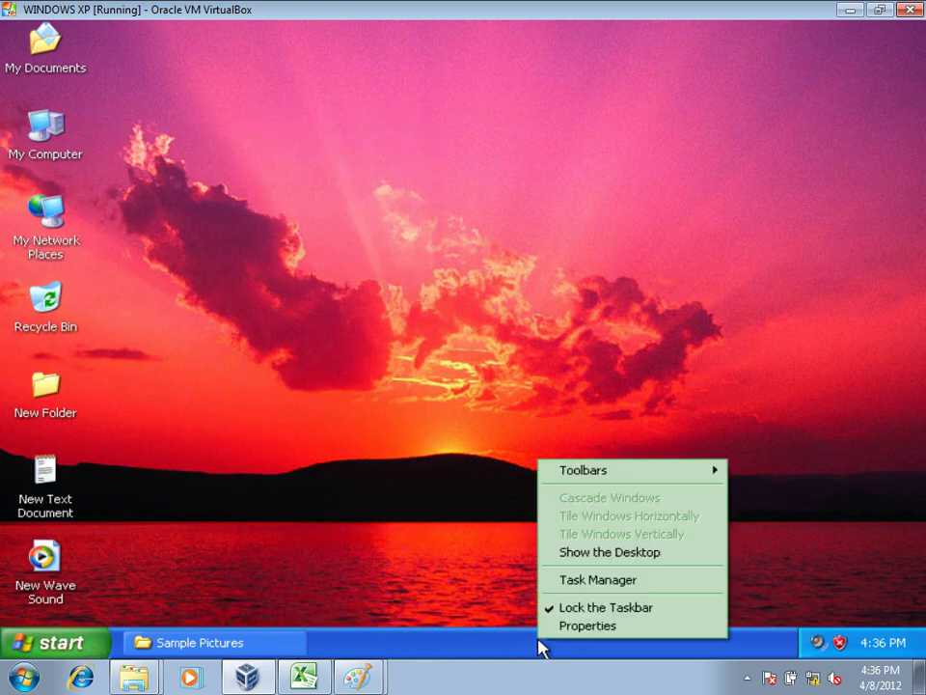
click(585, 626)
drag(166, 164, 500, 75)
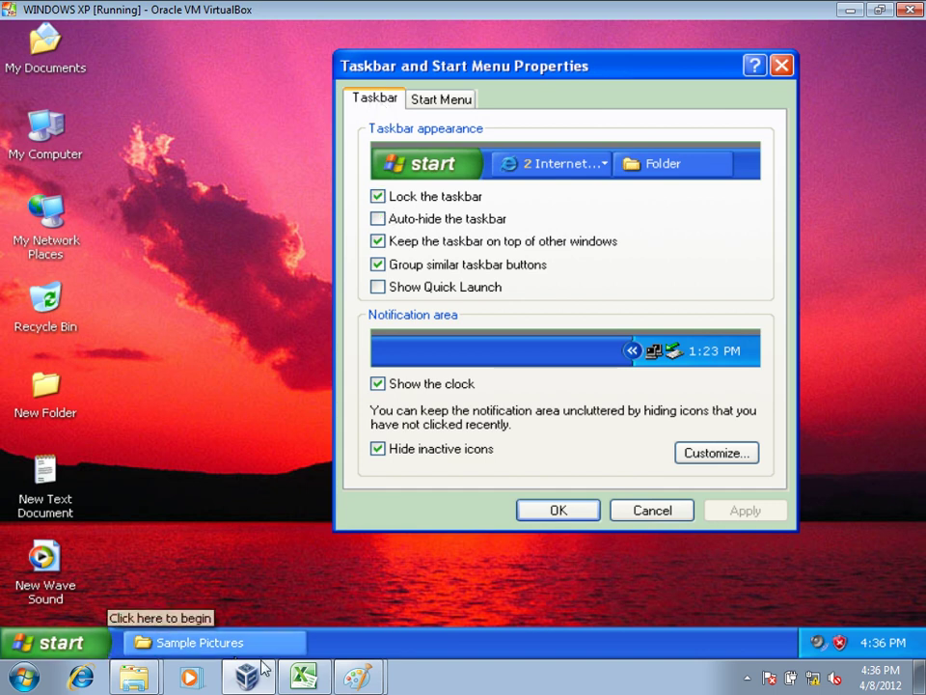
mouse_move(918, 651)
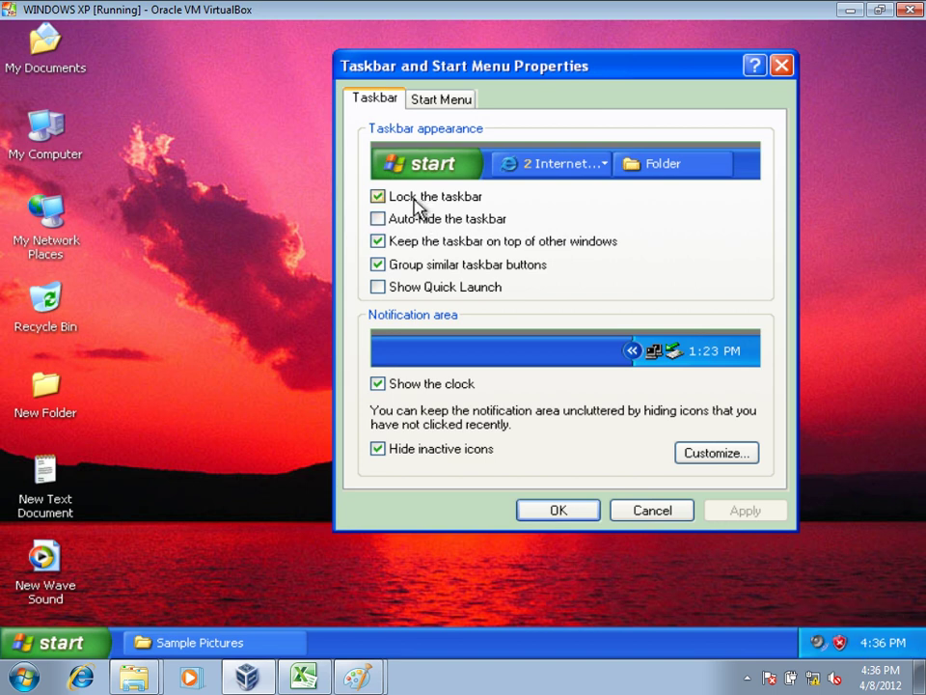
click(658, 520)
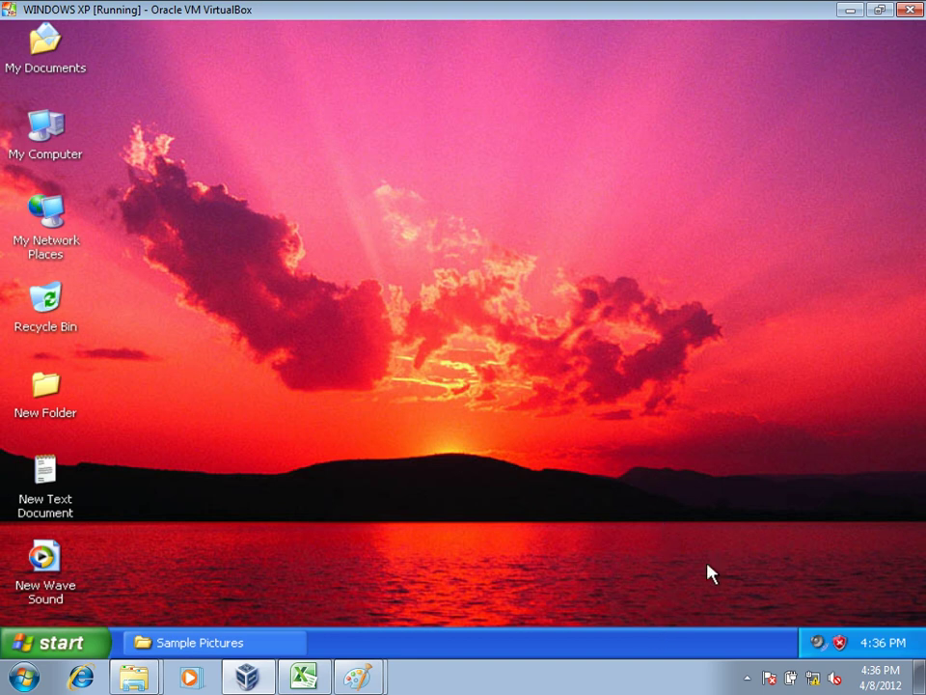
Unlock the taskbar through its properties and confirm the change
right_click(685, 649)
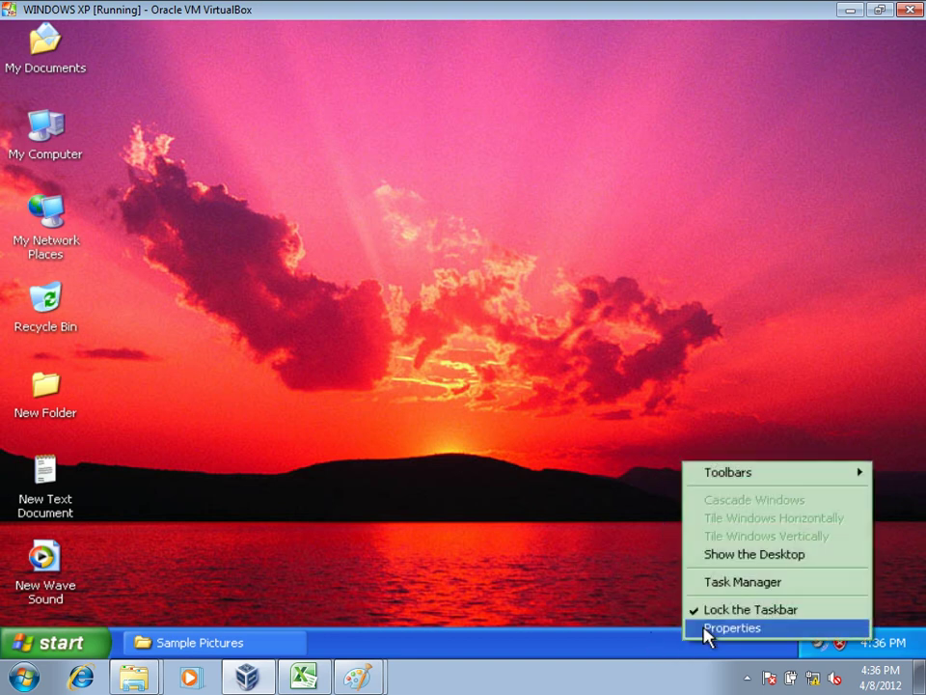
click(713, 626)
drag(222, 162, 570, 79)
click(394, 205)
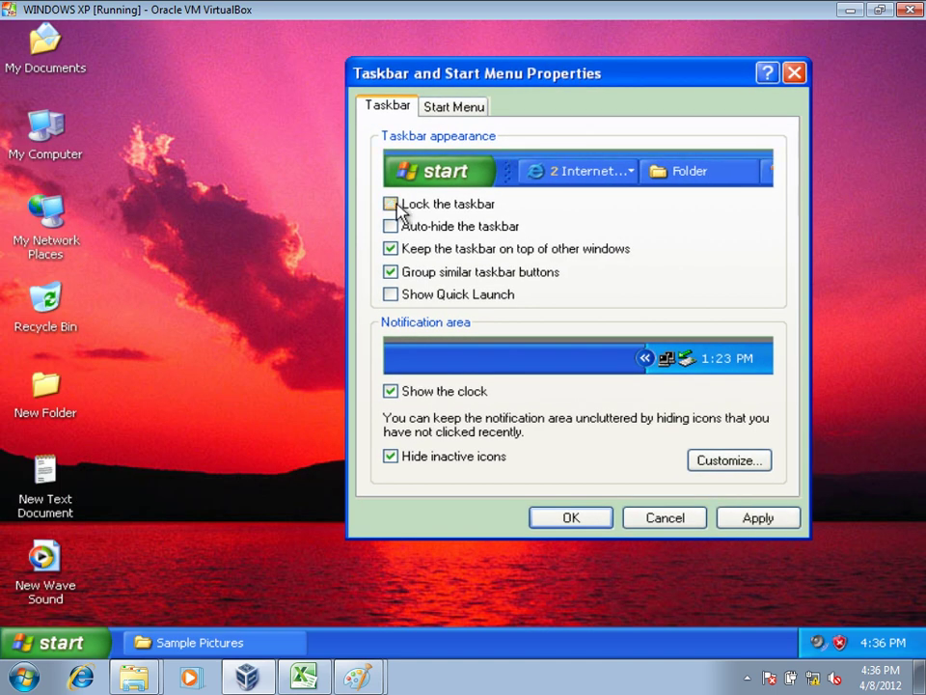
click(758, 521)
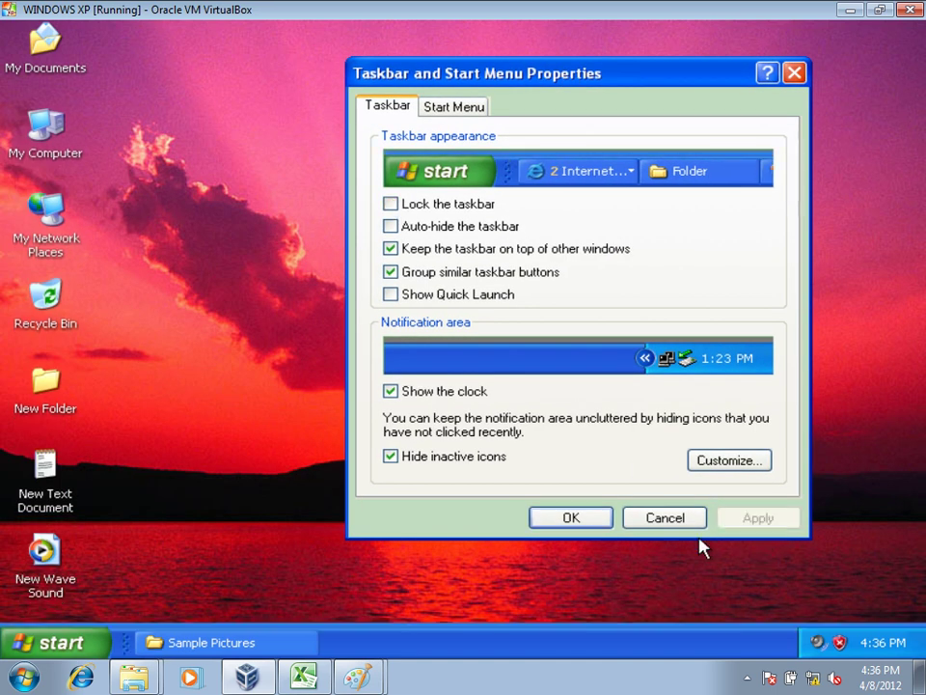
click(573, 522)
Enlarge the unlocked taskbar to about half of the desktop's height and shrink it back to a single row
drag(688, 625, 709, 279)
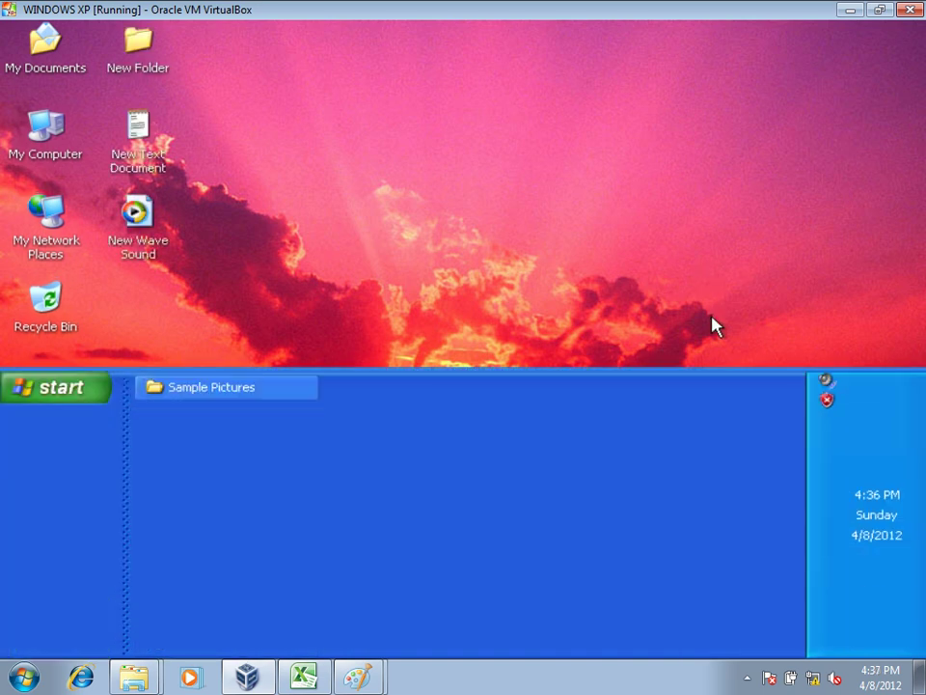
drag(811, 467, 567, 453)
drag(641, 372, 591, 639)
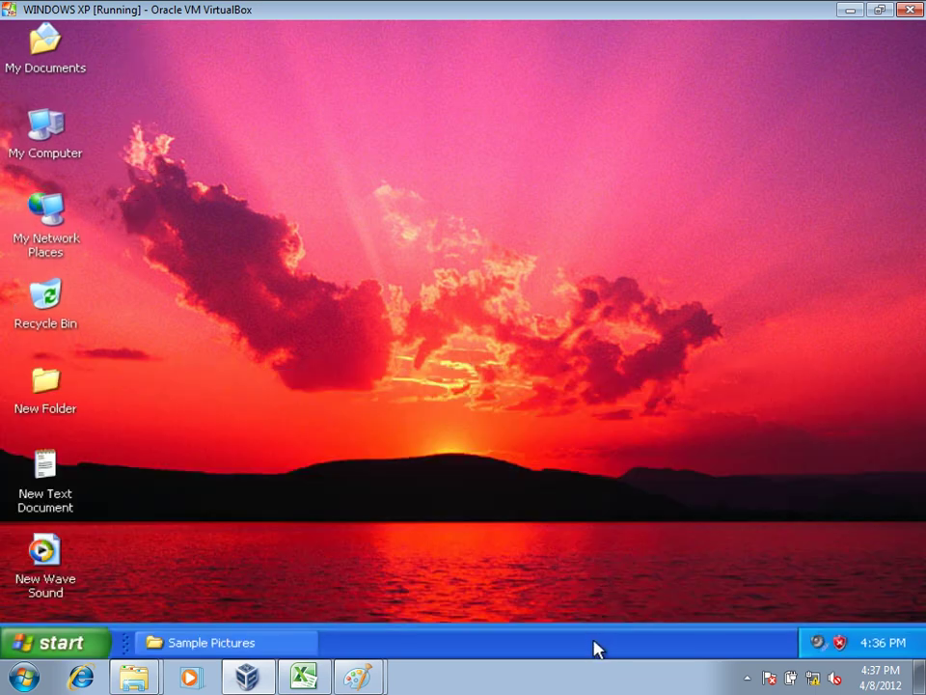
Lock the taskbar through its properties, apply the change and close the dialog
right_click(601, 645)
click(649, 629)
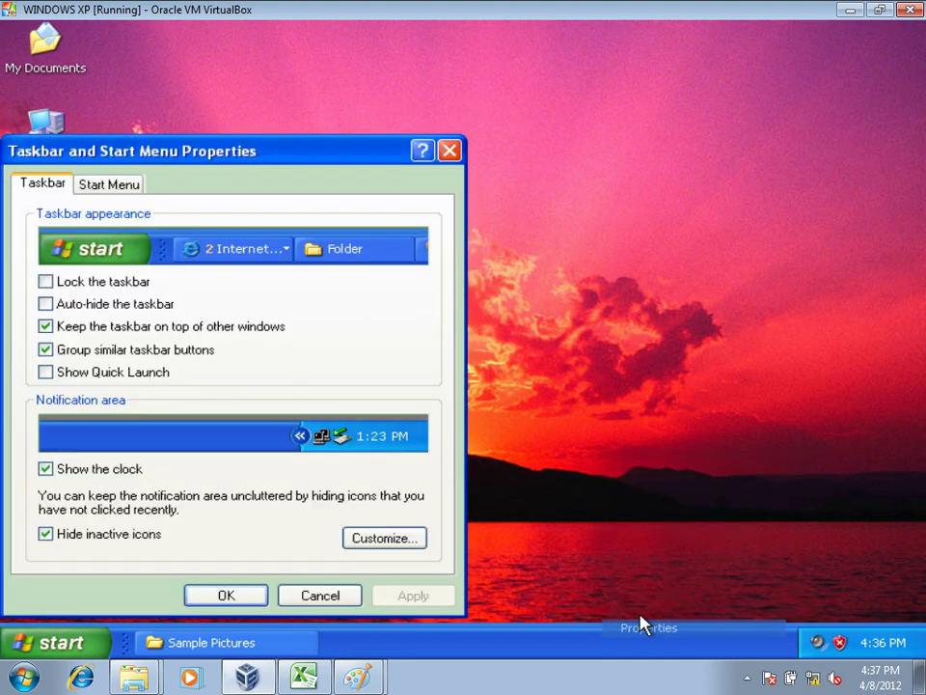
click(118, 287)
click(405, 595)
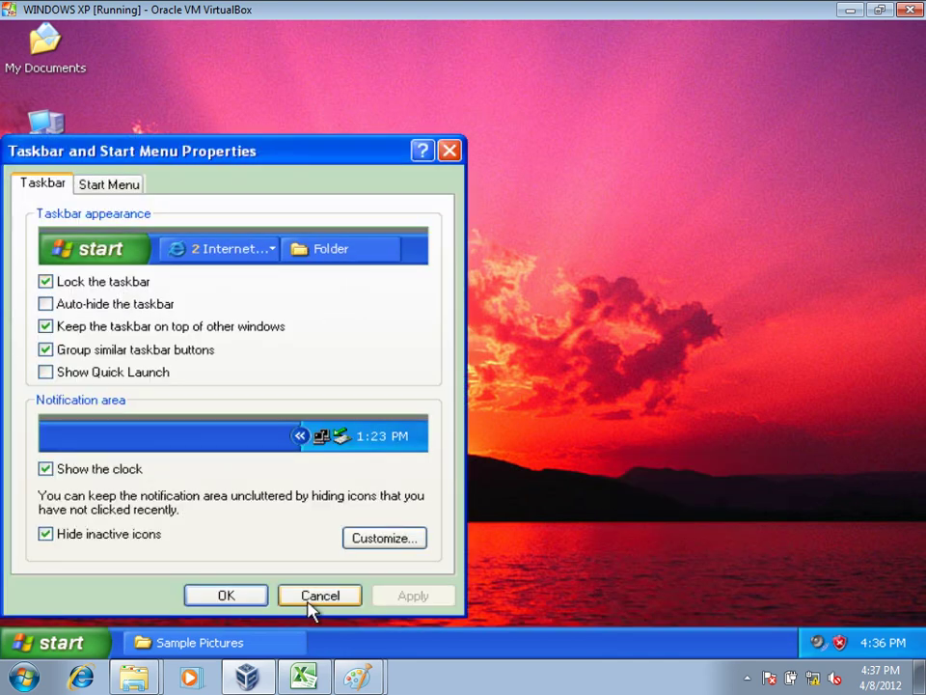
click(339, 598)
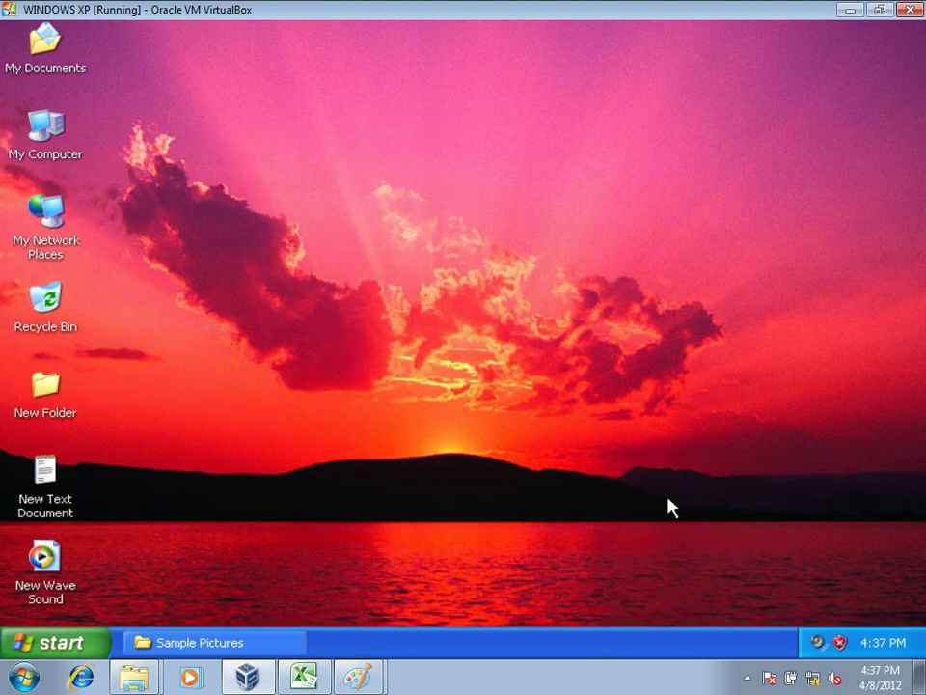
Unlock the taskbar directly from its shortcut options and lock it again
right_click(687, 653)
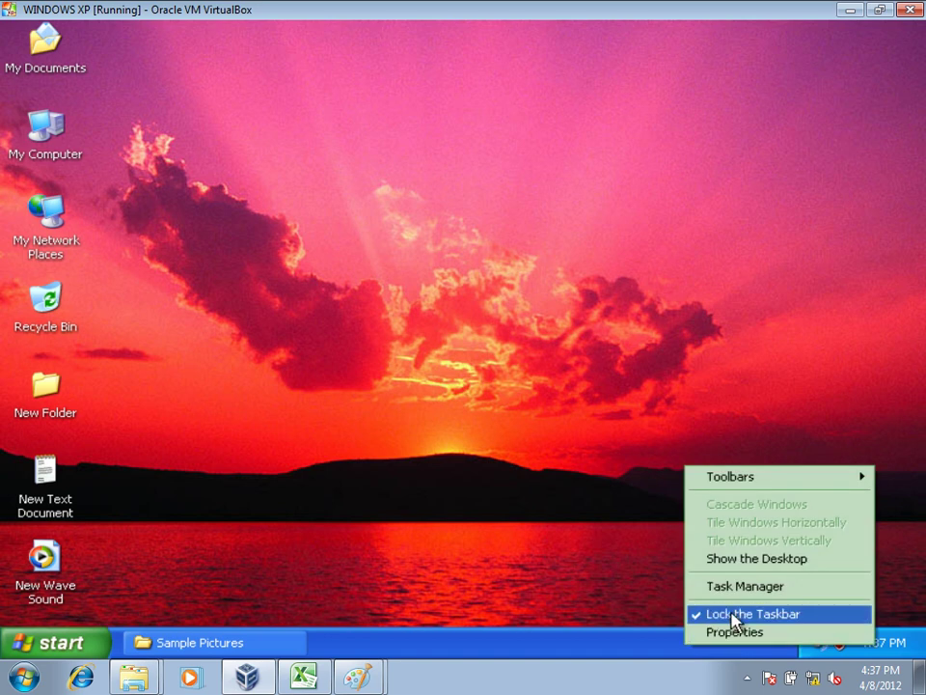
click(733, 618)
right_click(667, 653)
click(704, 617)
Enable auto-hide for the taskbar in its properties and confirm the change
right_click(703, 637)
click(736, 616)
drag(294, 150, 603, 46)
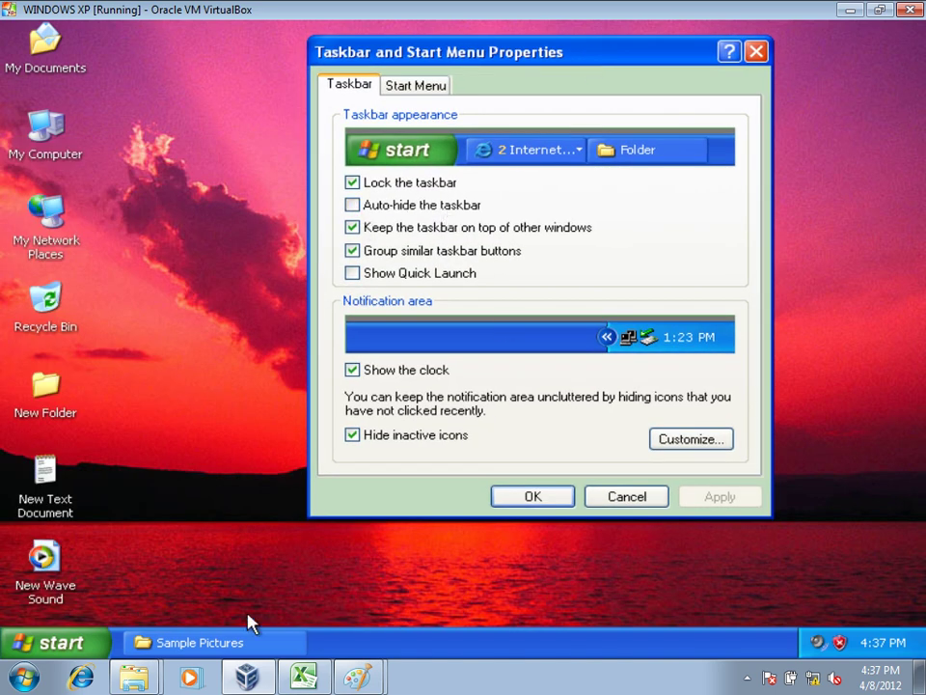
click(380, 206)
click(724, 497)
click(539, 498)
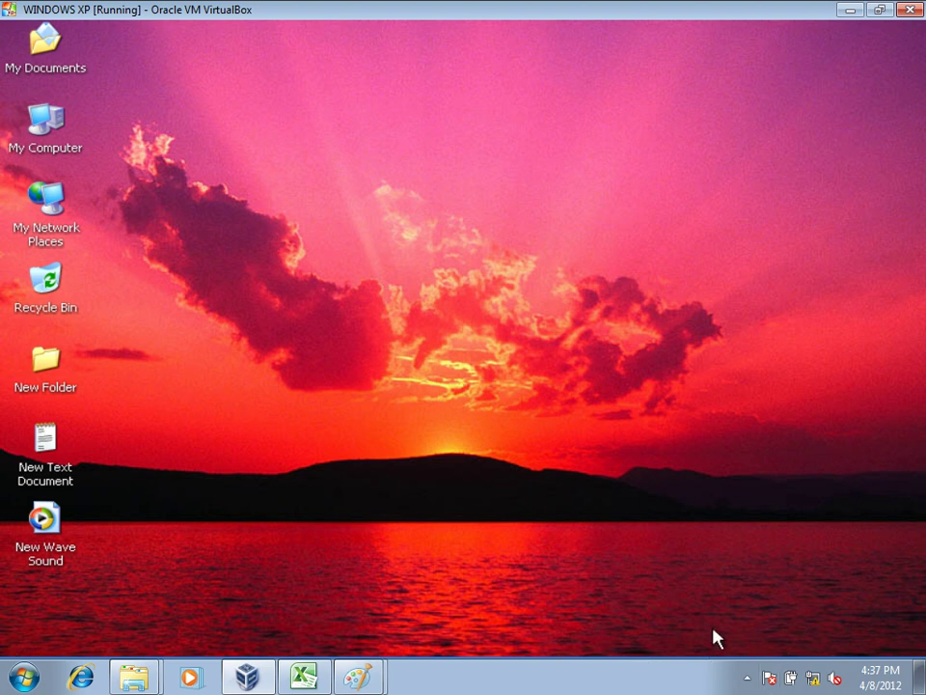
Reveal the hidden taskbar and disable auto-hide in its properties, confirming the change
mouse_move(712, 673)
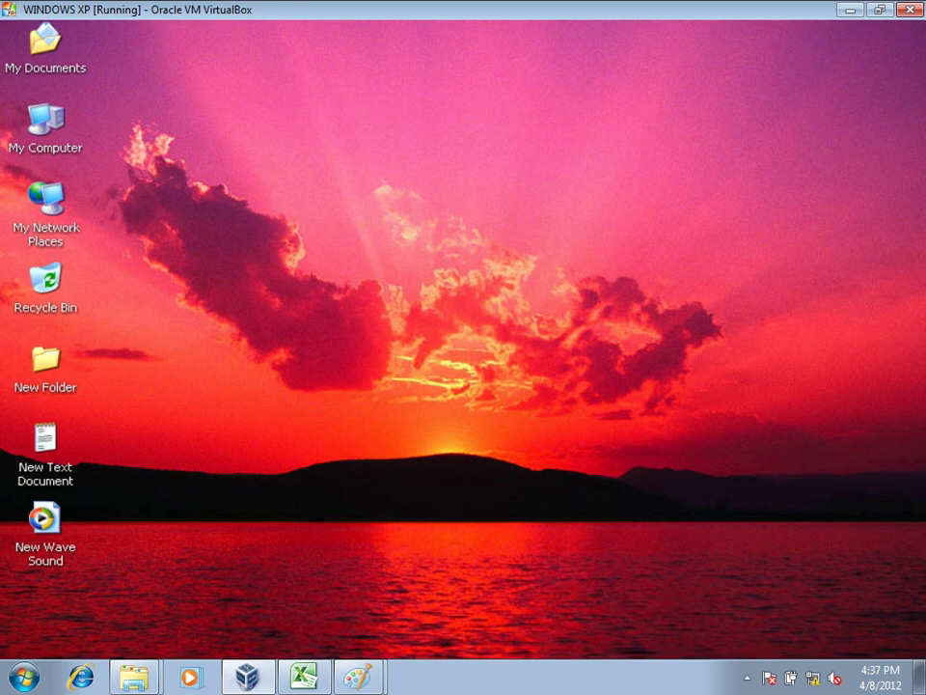
mouse_move(757, 665)
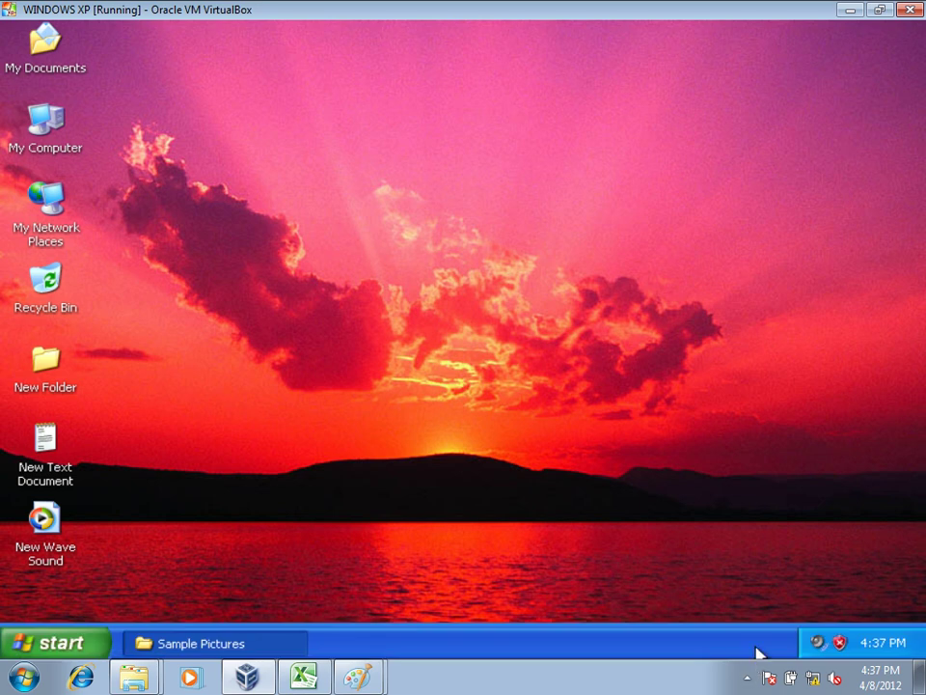
right_click(757, 654)
click(687, 632)
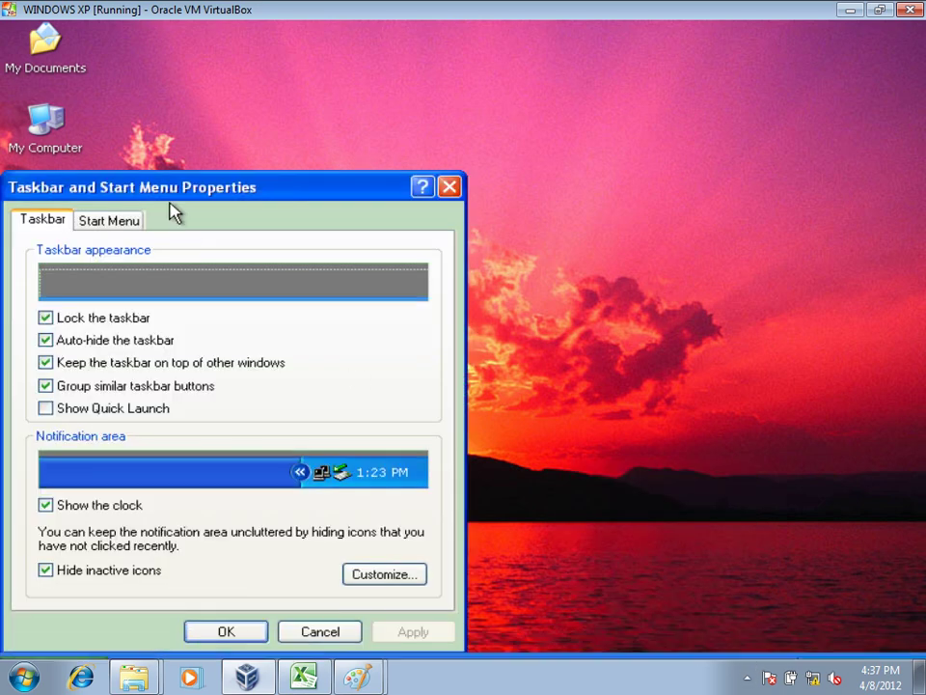
drag(188, 188, 536, 94)
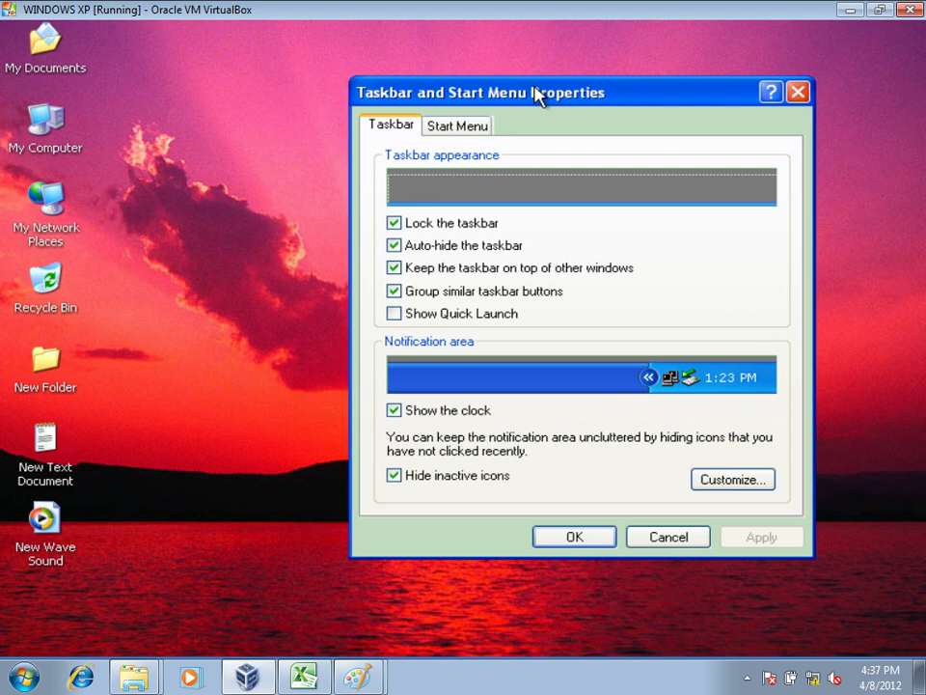
click(425, 247)
click(767, 538)
click(603, 543)
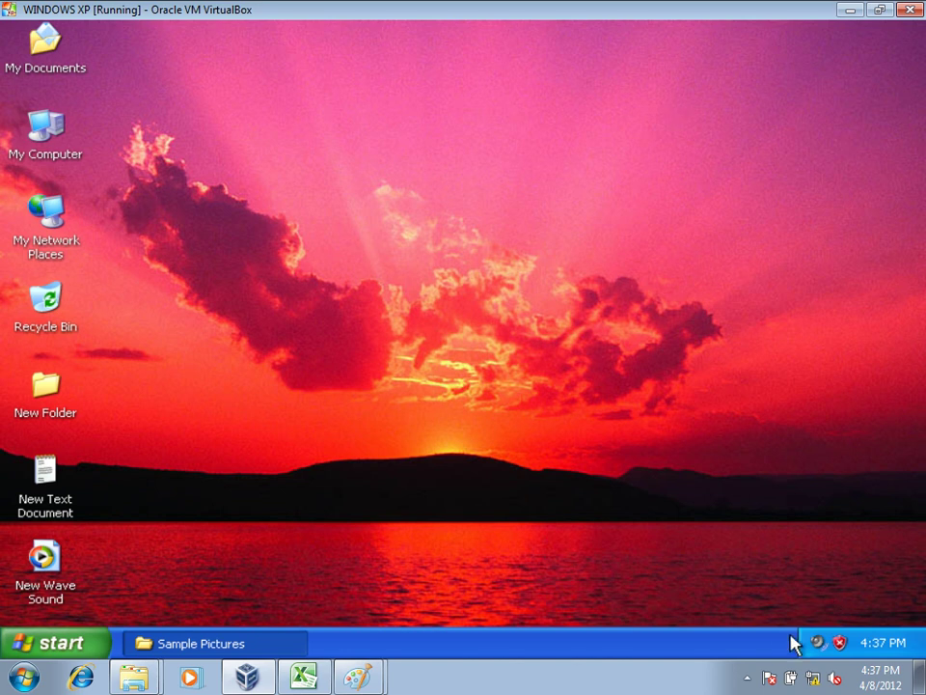
Unlock the taskbar from its shortcut options and review the taskbar appearance options in its properties
right_click(772, 650)
click(695, 618)
right_click(611, 652)
click(629, 632)
drag(259, 160, 563, 76)
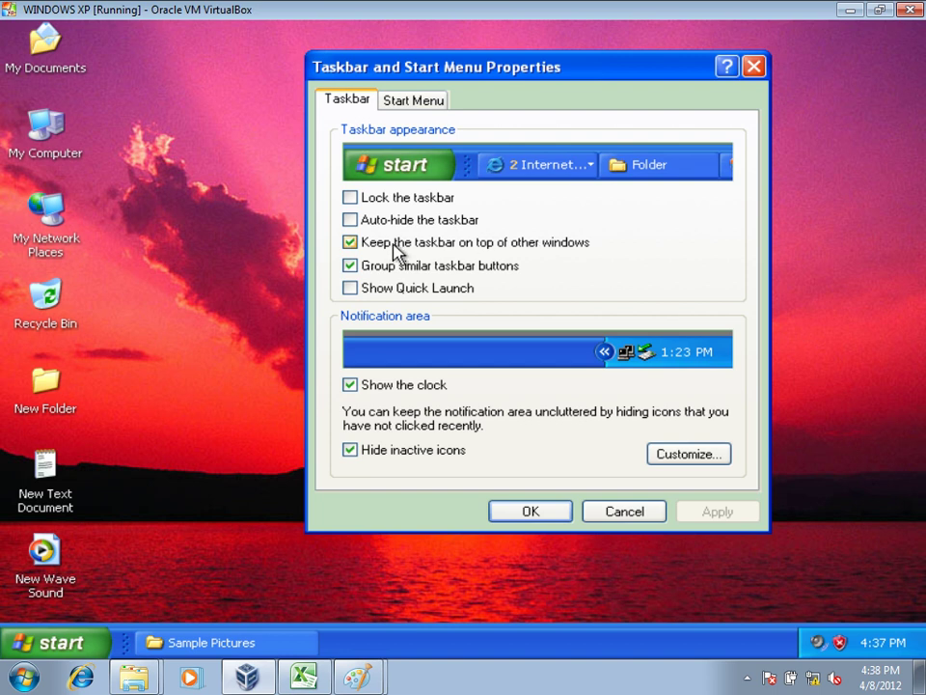
click(540, 512)
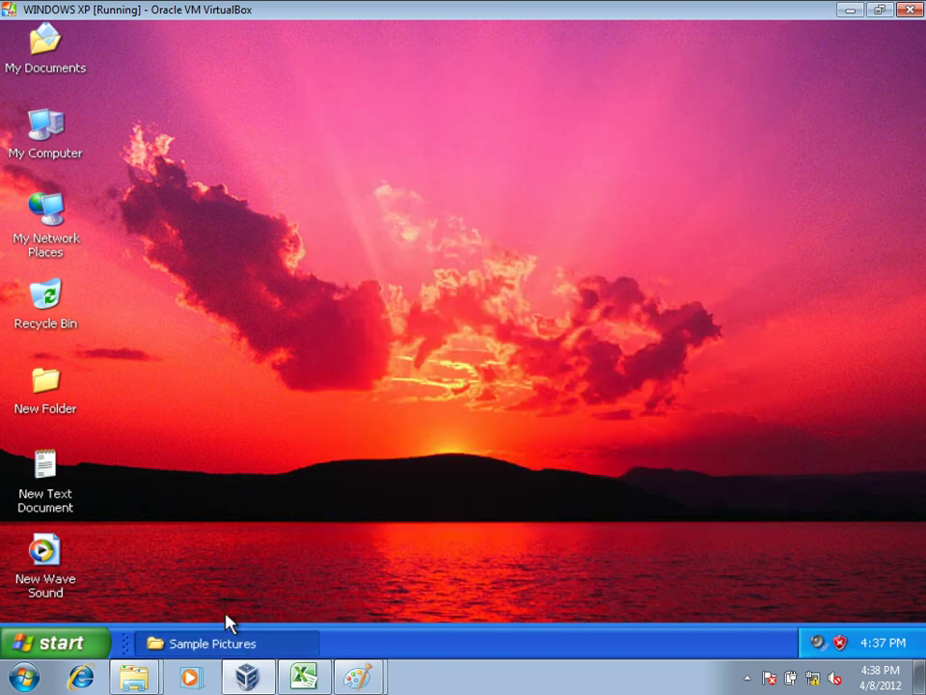
Bring up the Sample Pictures folder, launch WordPad with the run command "wordpad" and maximize its window
click(233, 645)
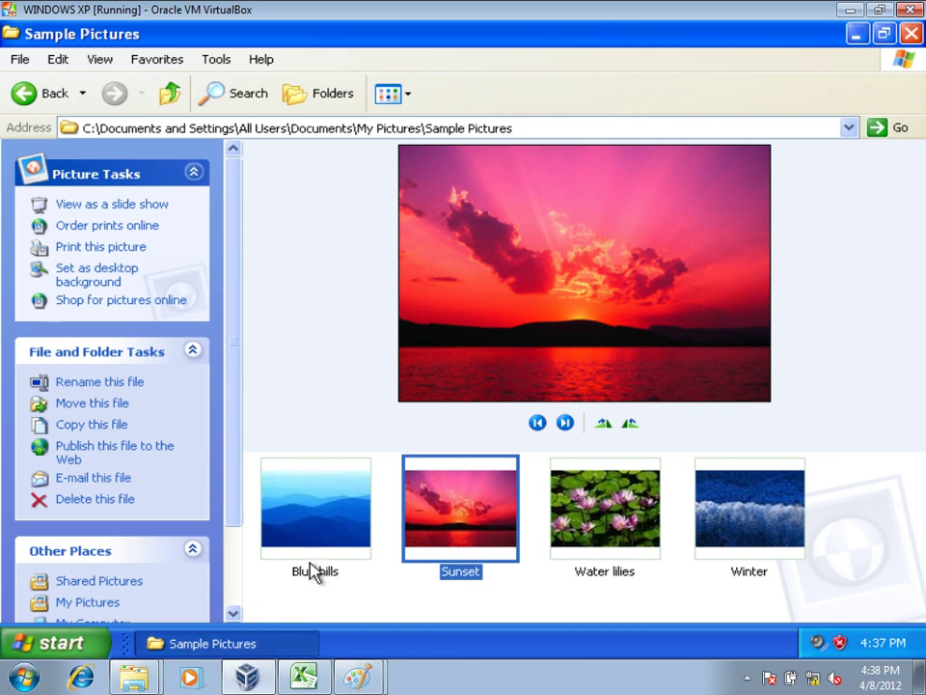
click(29, 643)
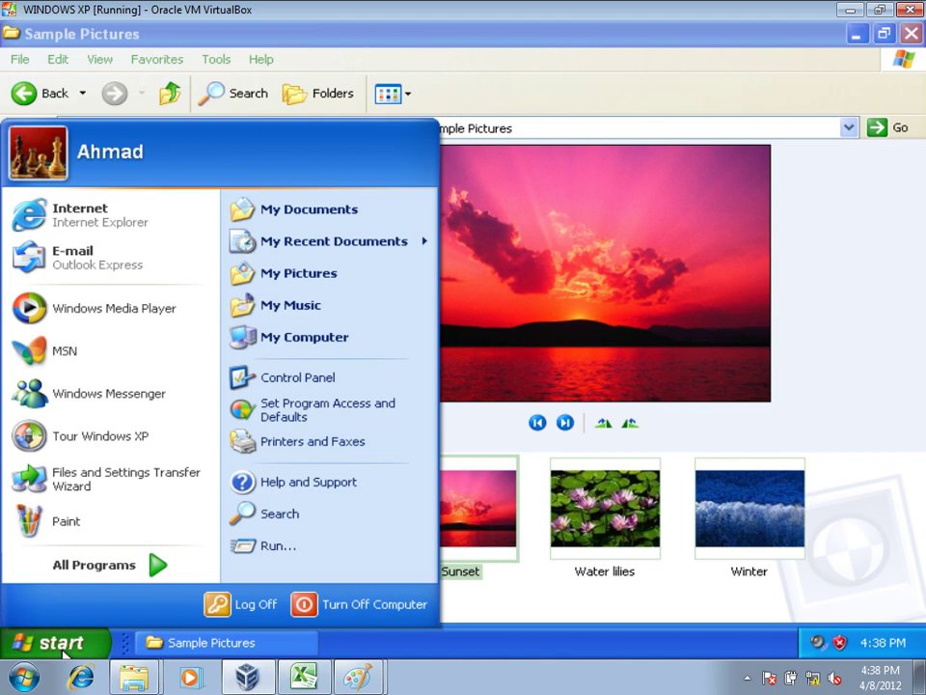
click(273, 550)
text(wordpad)
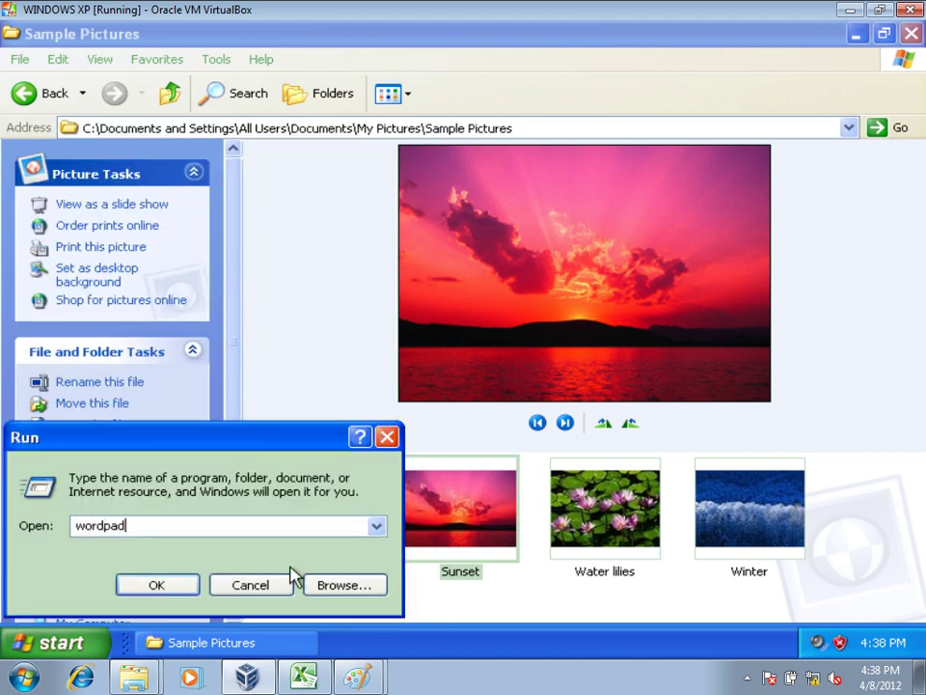
key(Return)
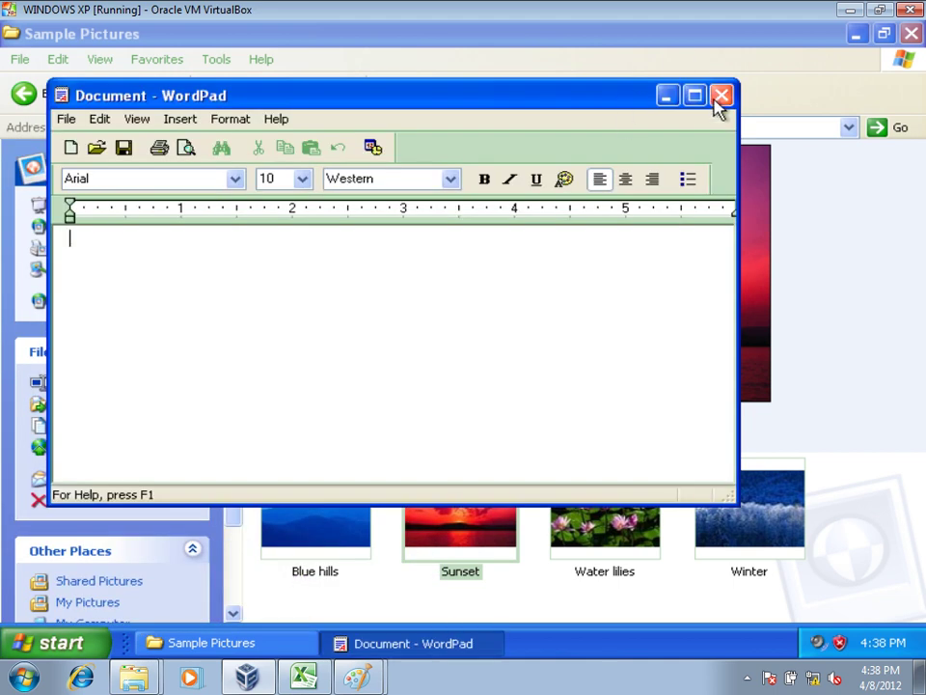
click(695, 97)
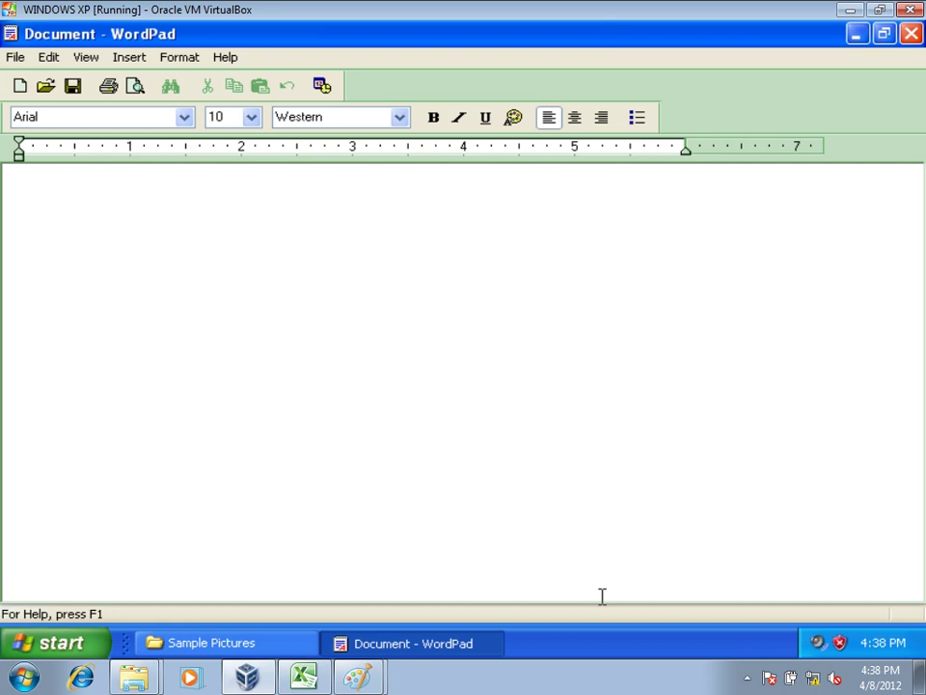
Turn off keeping the taskbar on top of other windows in the taskbar properties and confirm the change
right_click(733, 643)
click(751, 627)
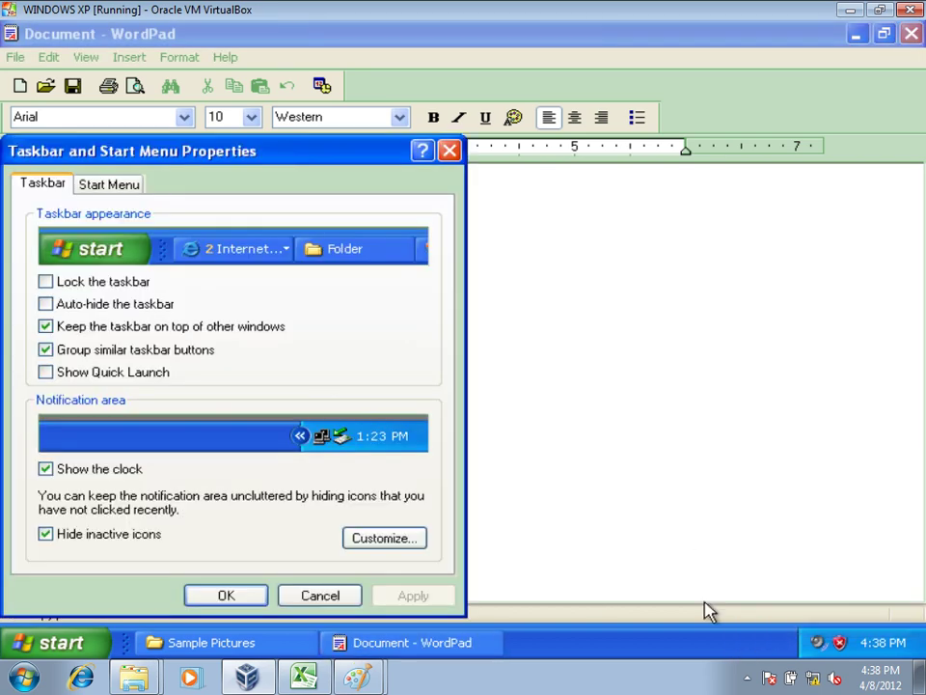
drag(259, 155, 579, 110)
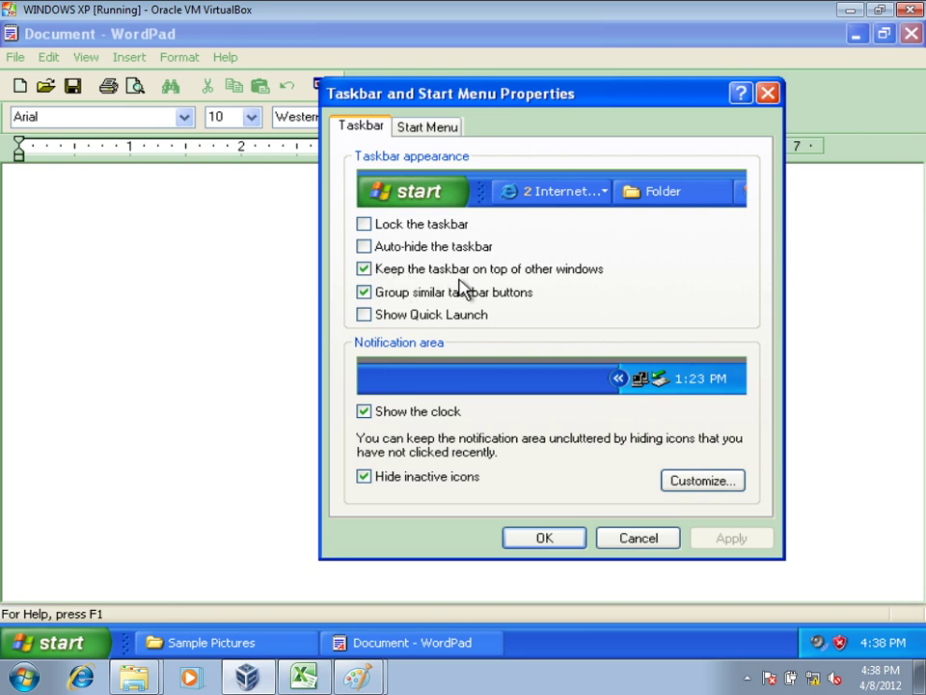
click(560, 272)
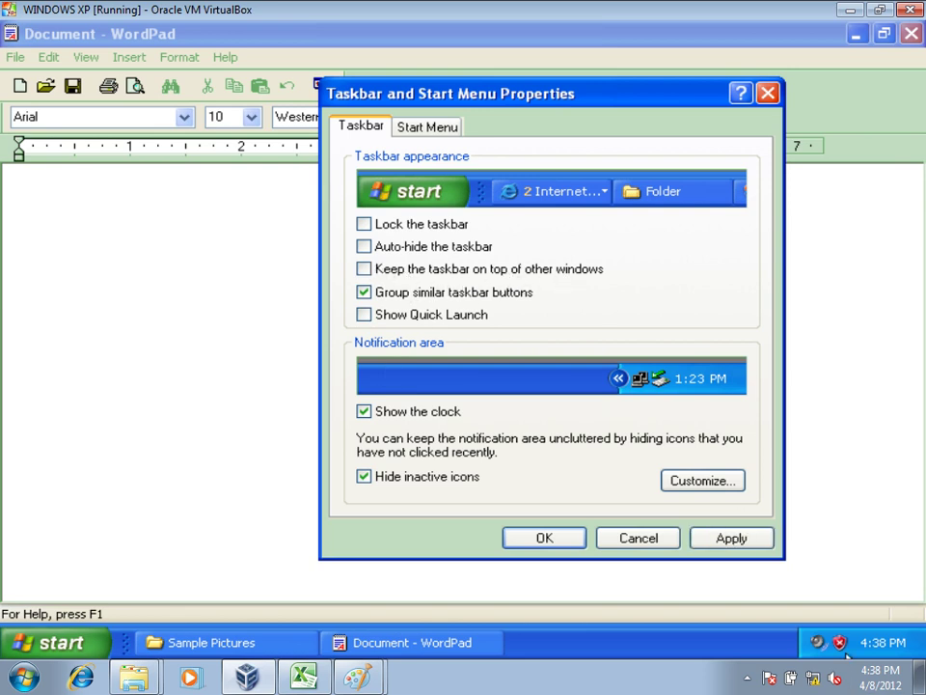
click(758, 547)
click(541, 543)
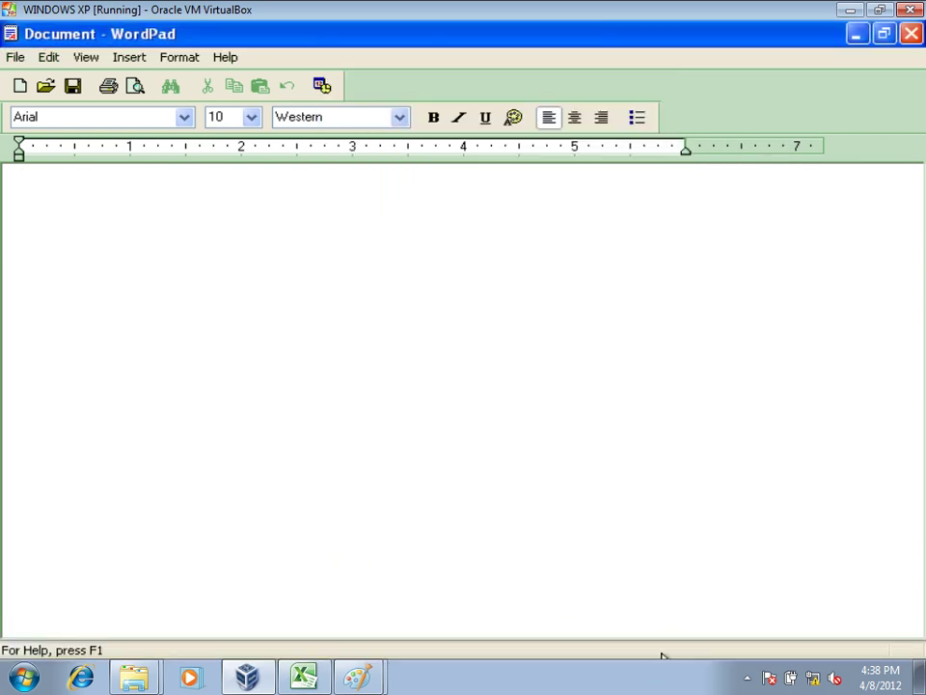
Minimize the open windows to the desktop, restore WordPad to check the taskbar behind it, and minimize it again
click(859, 35)
click(857, 35)
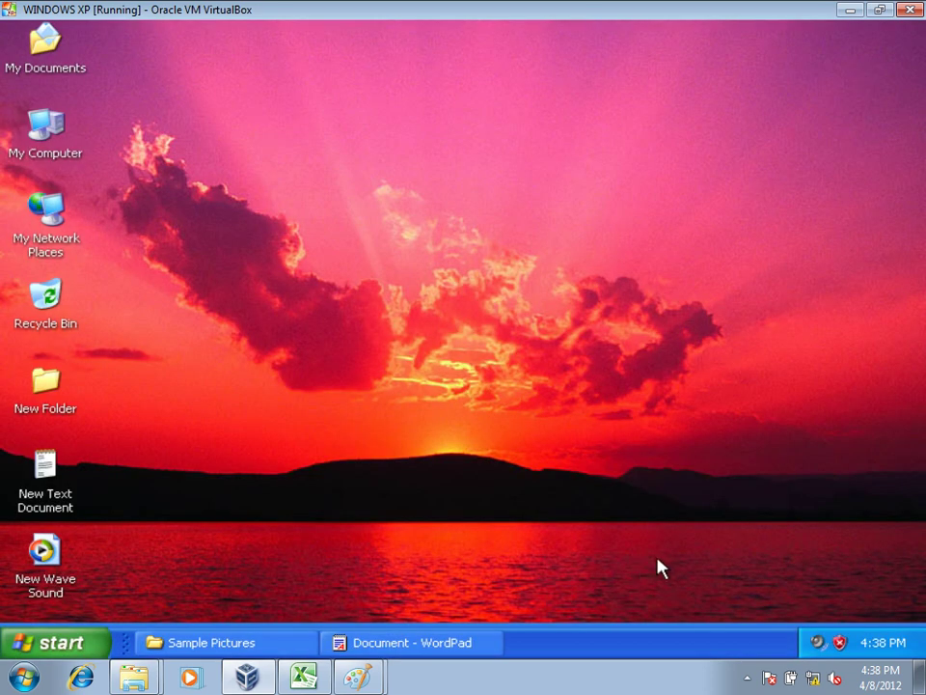
click(475, 644)
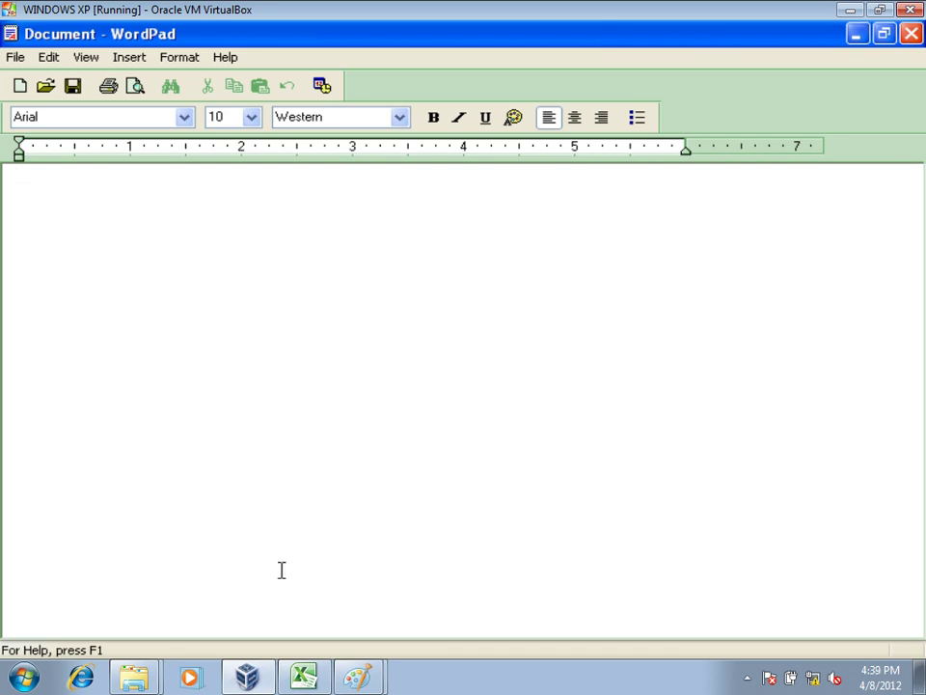
click(857, 34)
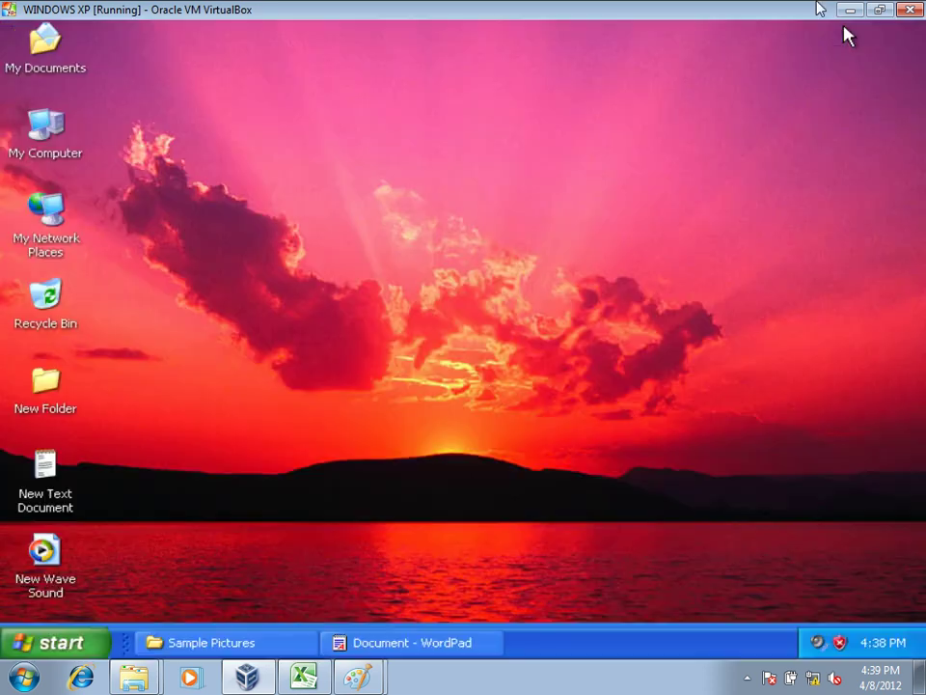
Turn on keeping the taskbar on top of other windows in the taskbar properties, then apply and confirm the change
right_click(773, 648)
click(719, 623)
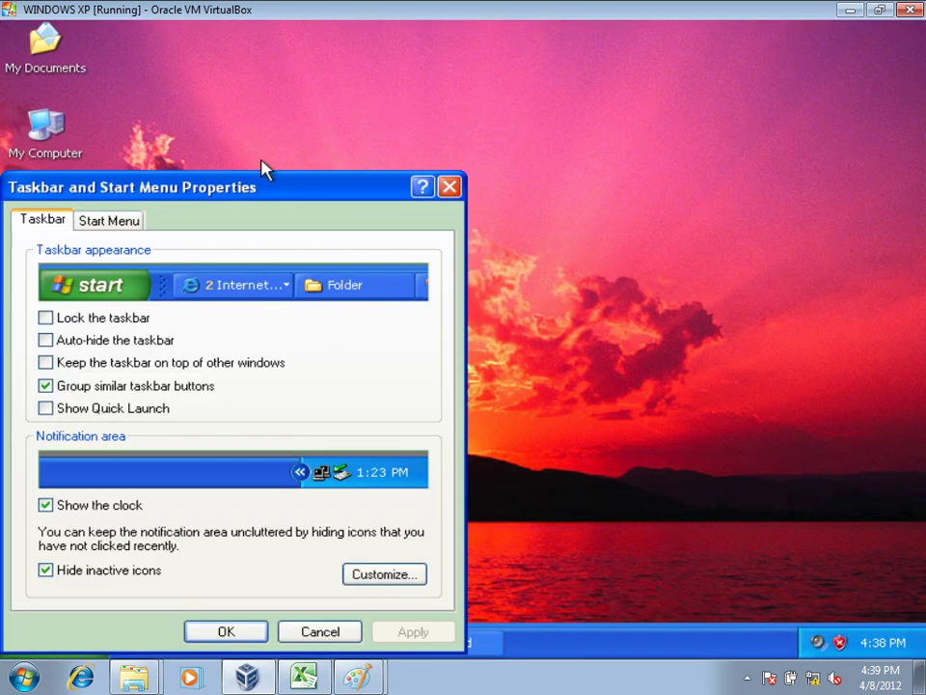
drag(260, 196, 581, 74)
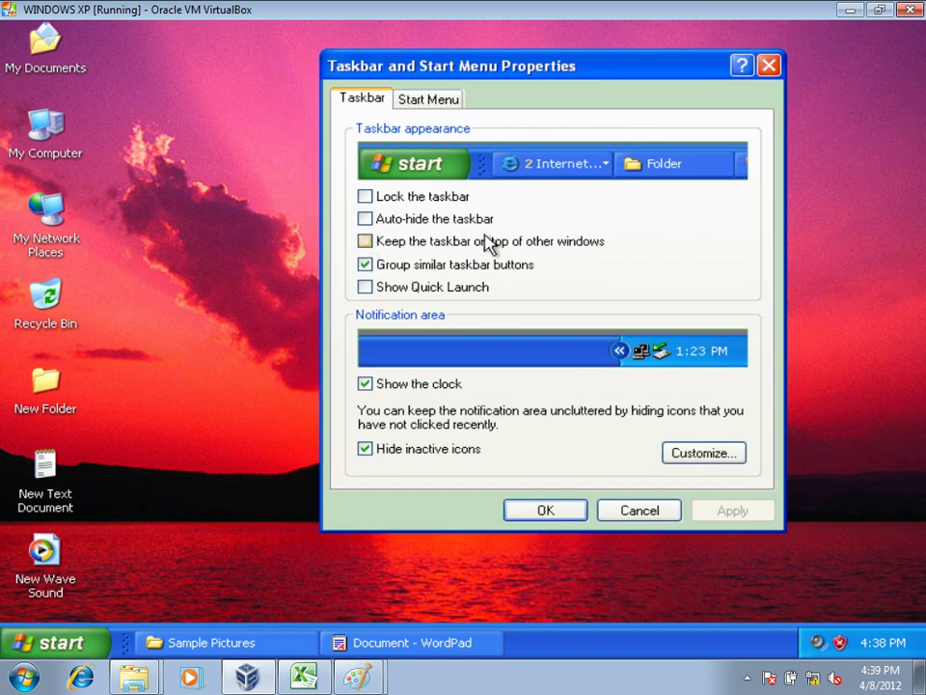
click(425, 245)
click(732, 510)
click(545, 510)
Bring up WordPad, switch to the Sample Pictures folder and return to WordPad to check the taskbar over maximized windows
click(488, 643)
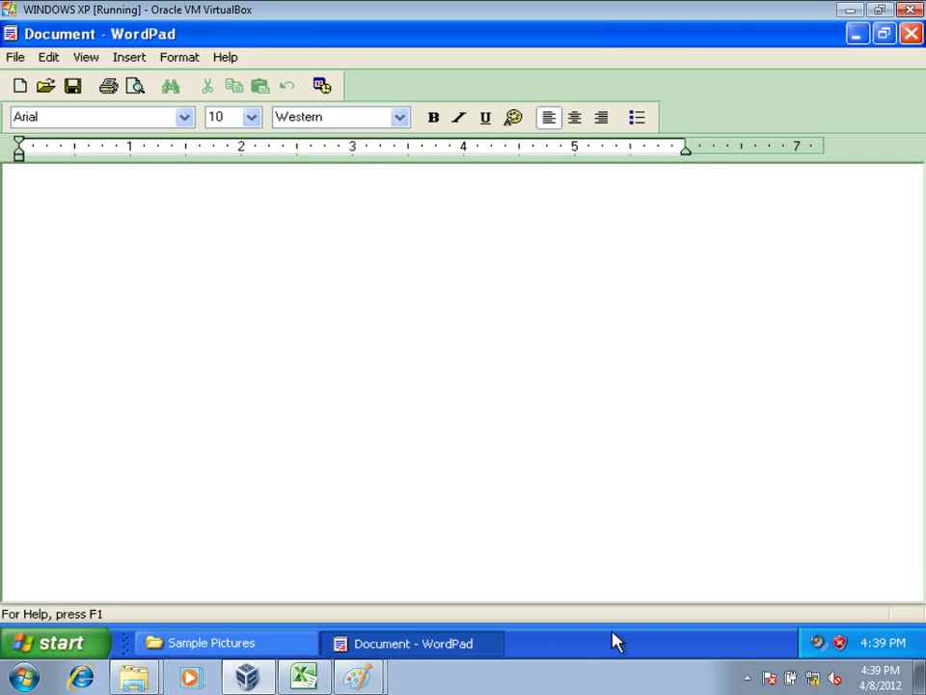
click(286, 639)
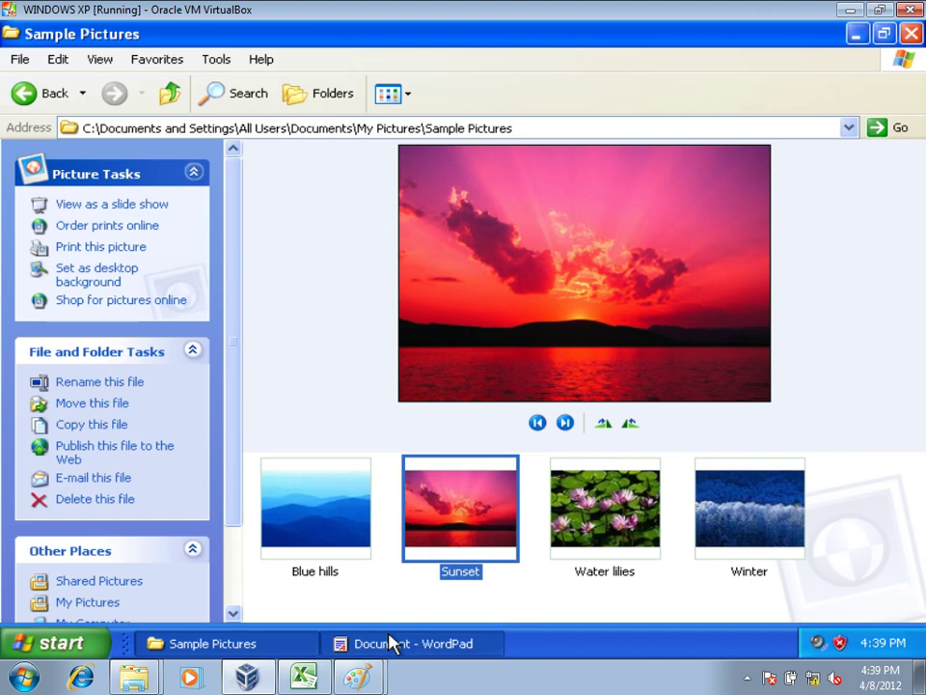
click(392, 644)
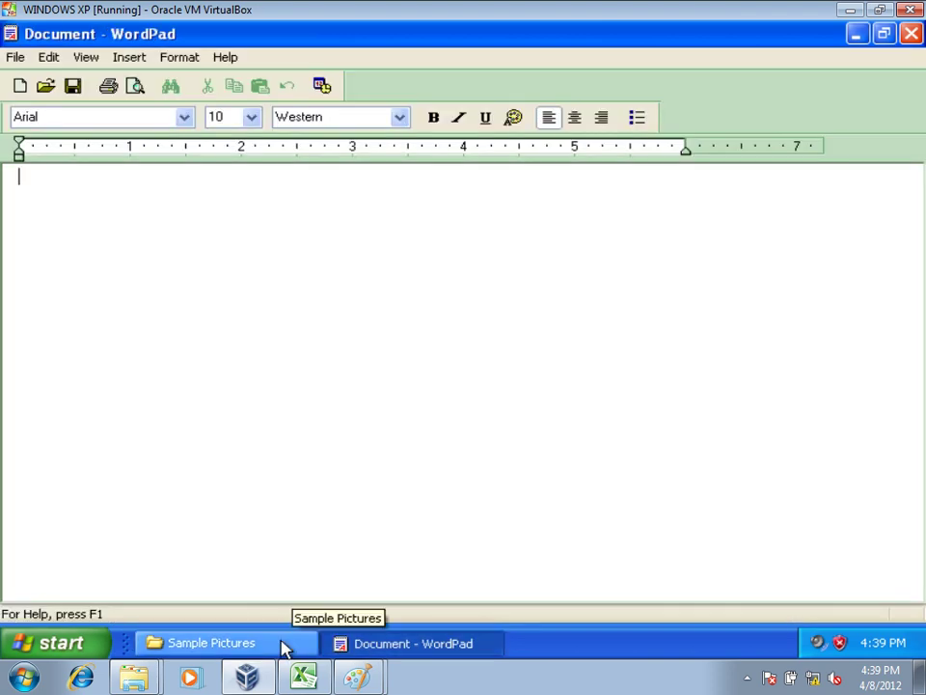
Review the taskbar appearance options in the taskbar properties, close them and return to the WordPad window
right_click(735, 653)
click(758, 632)
drag(234, 160, 576, 79)
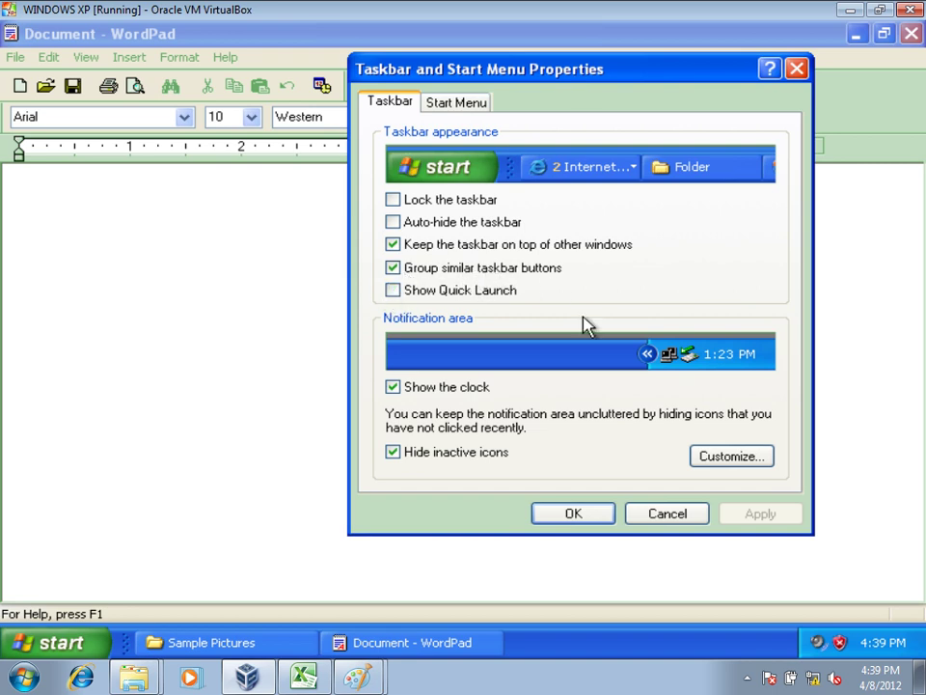
click(574, 515)
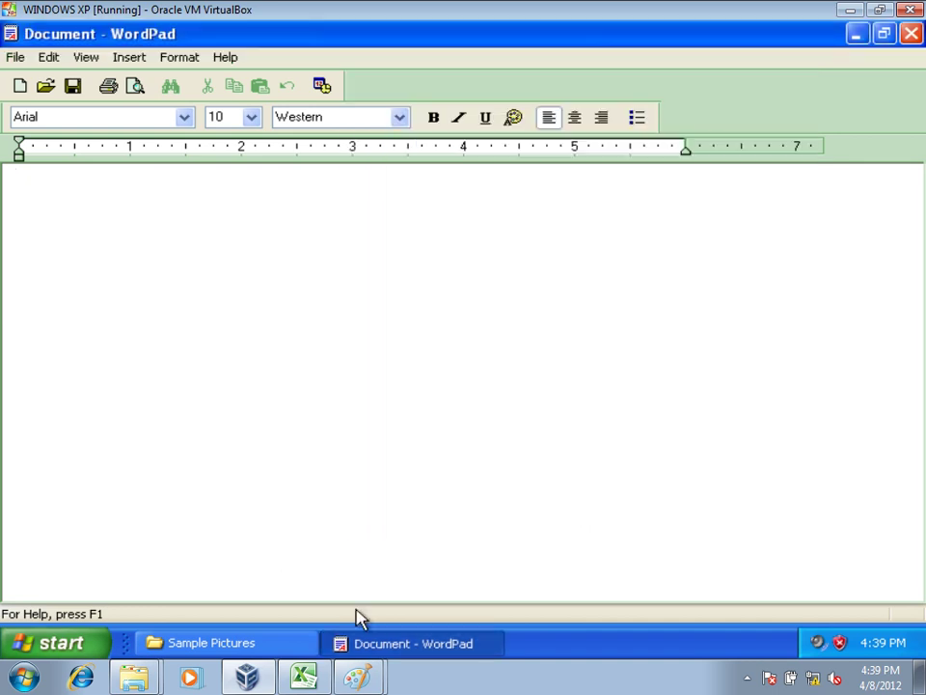
click(410, 644)
click(410, 644)
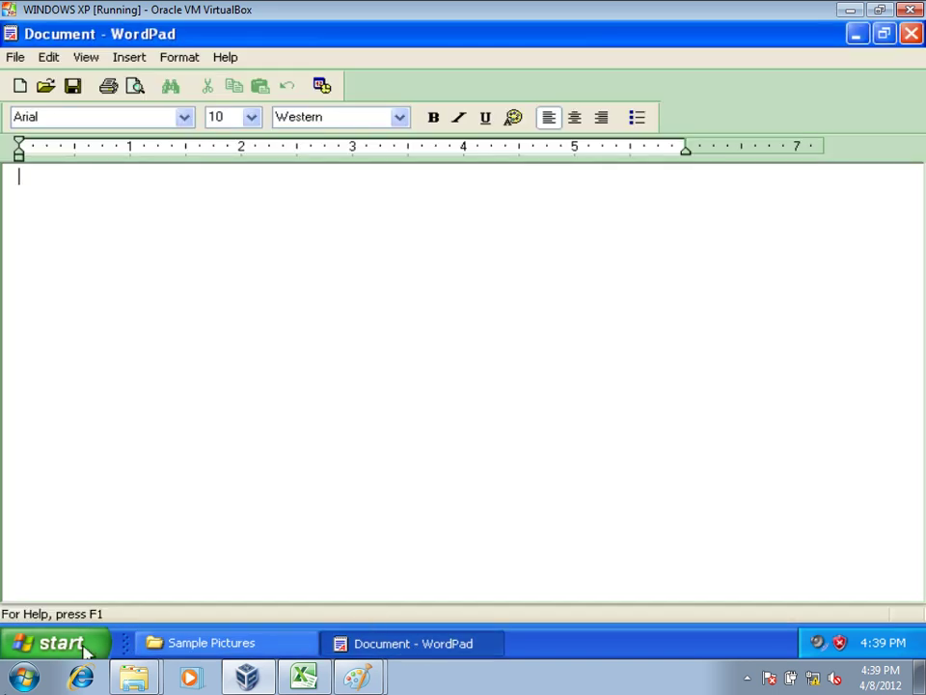
Launch three additional WordPad windows from the Start menu and maximize each one
click(66, 652)
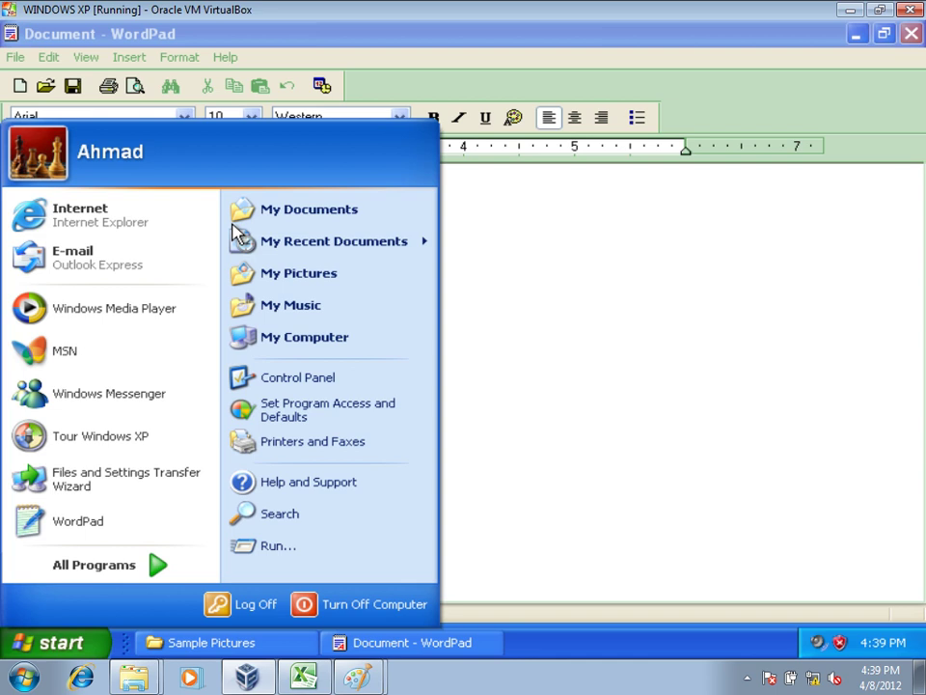
click(237, 543)
click(181, 575)
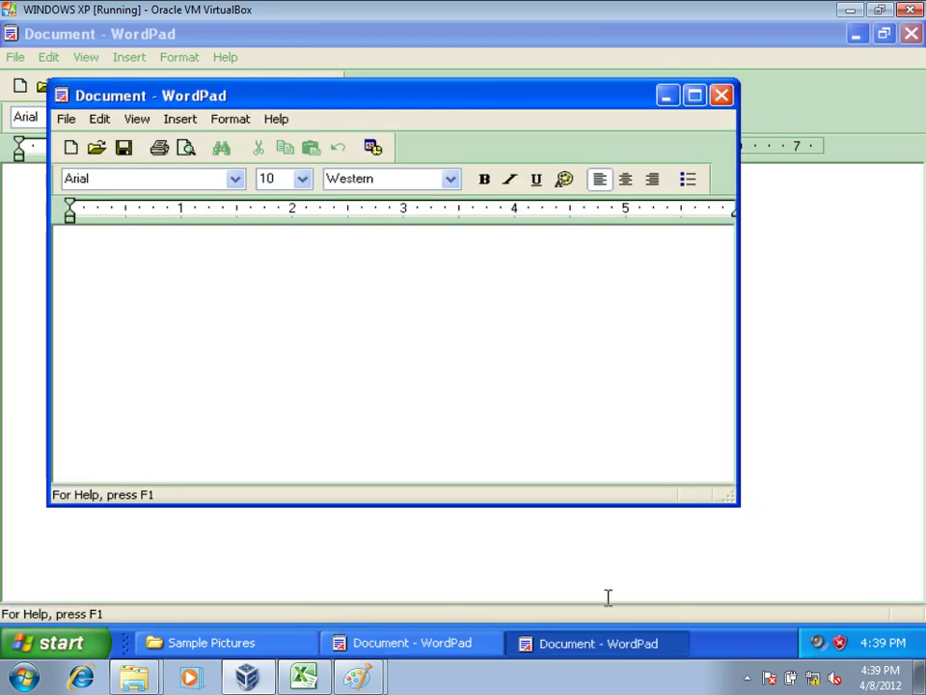
click(694, 95)
click(857, 33)
click(53, 653)
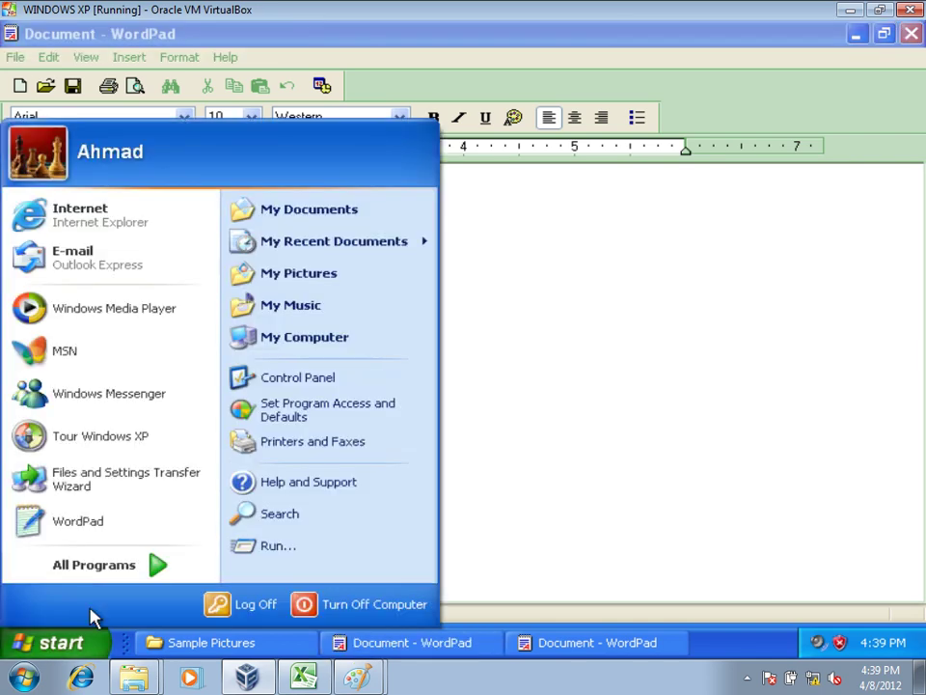
click(104, 529)
click(691, 98)
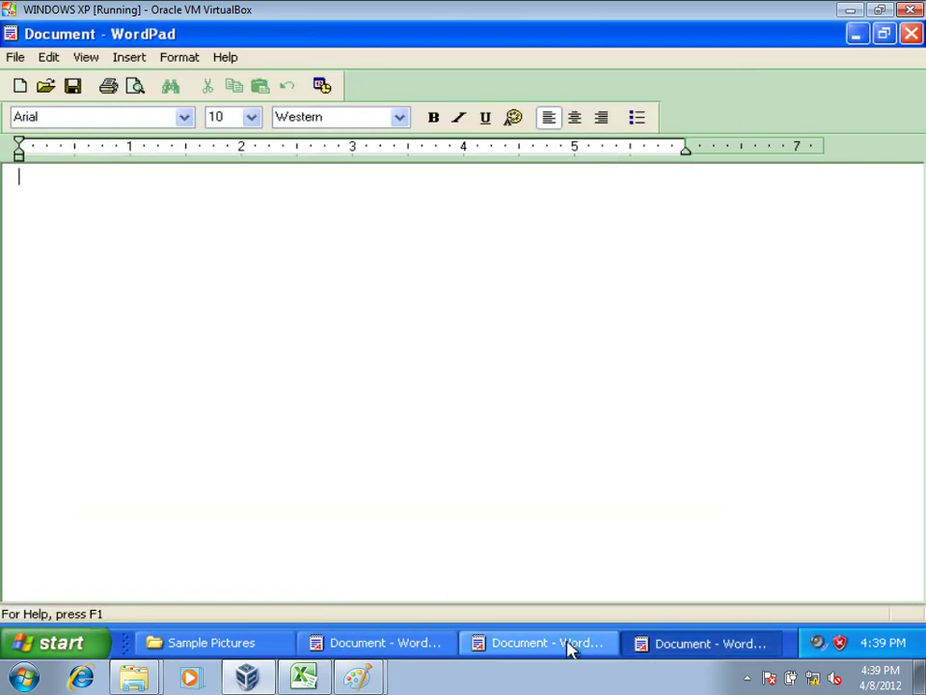
click(67, 645)
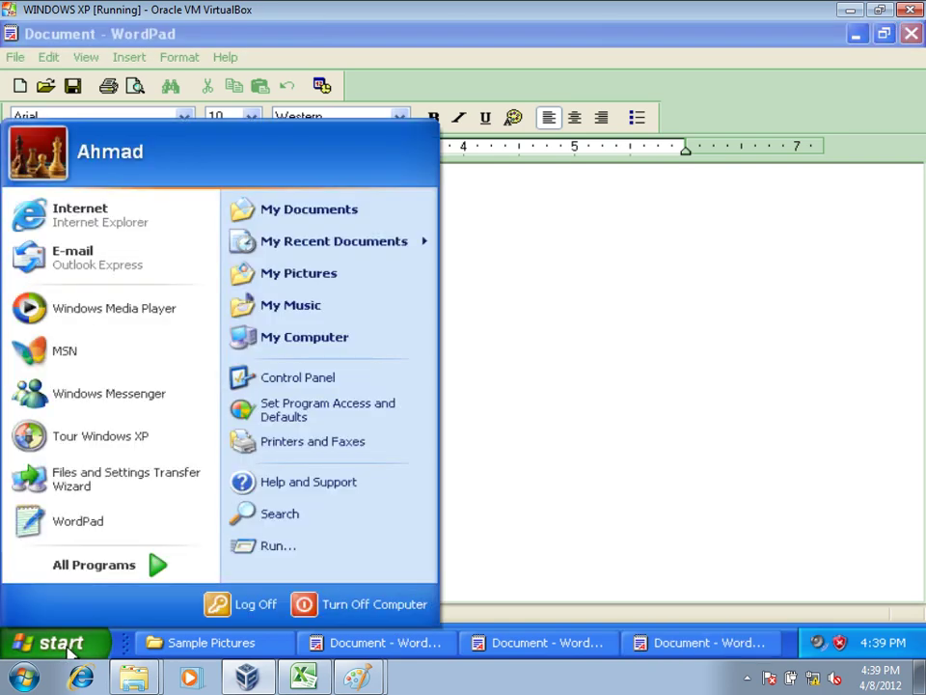
click(86, 521)
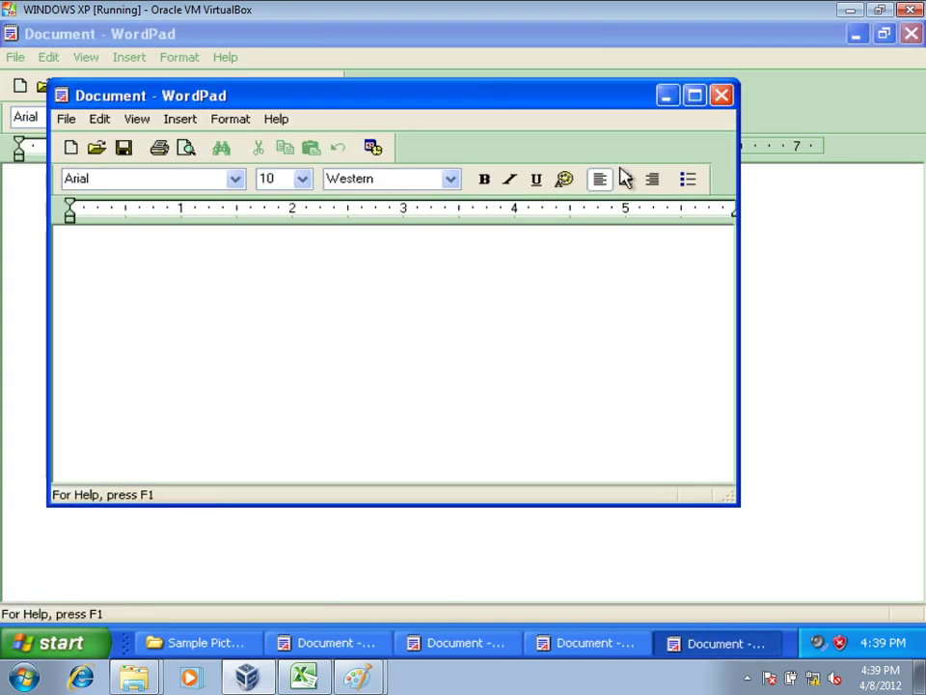
click(694, 95)
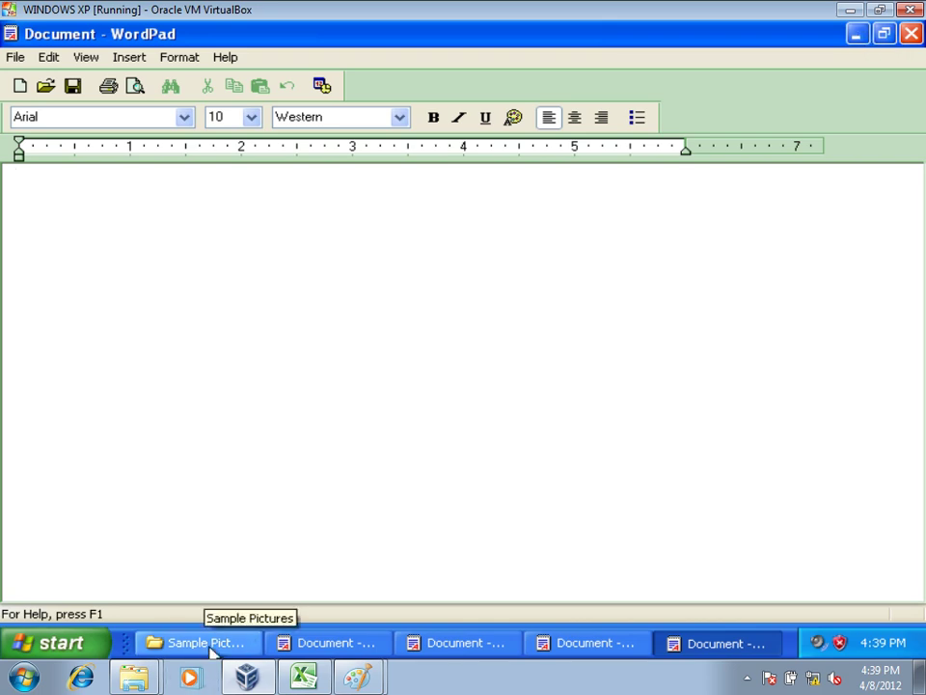
Open the My Music and My Documents folders from the Start menu and call up My Music again
click(101, 640)
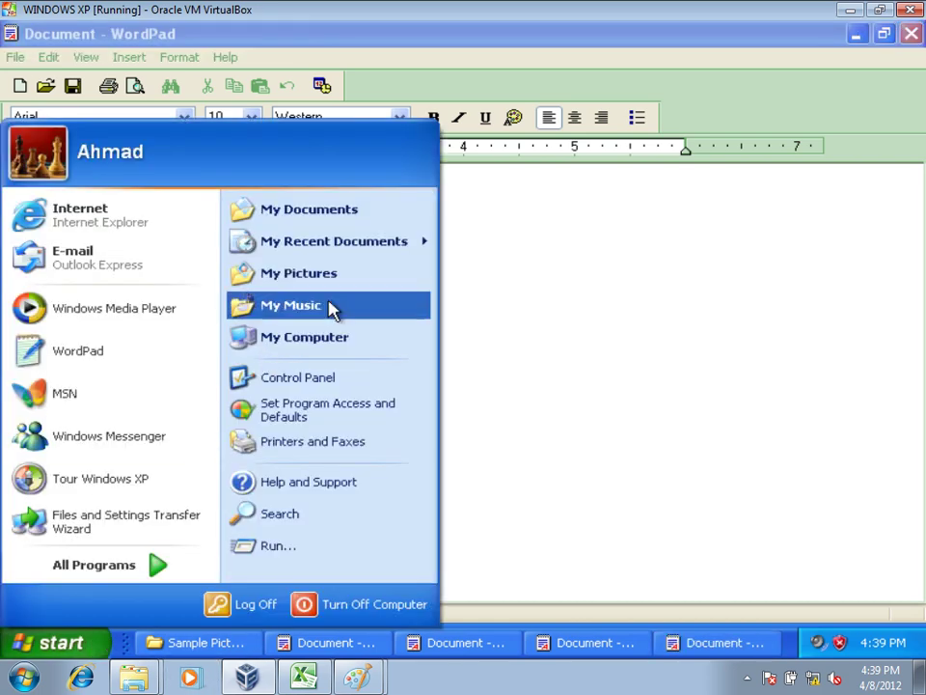
click(292, 307)
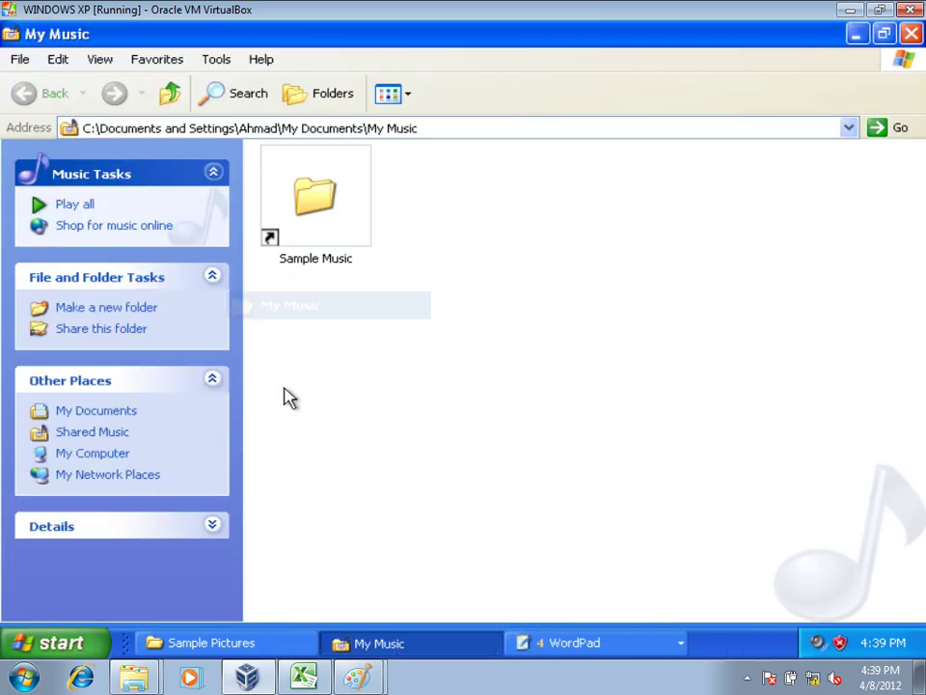
click(78, 642)
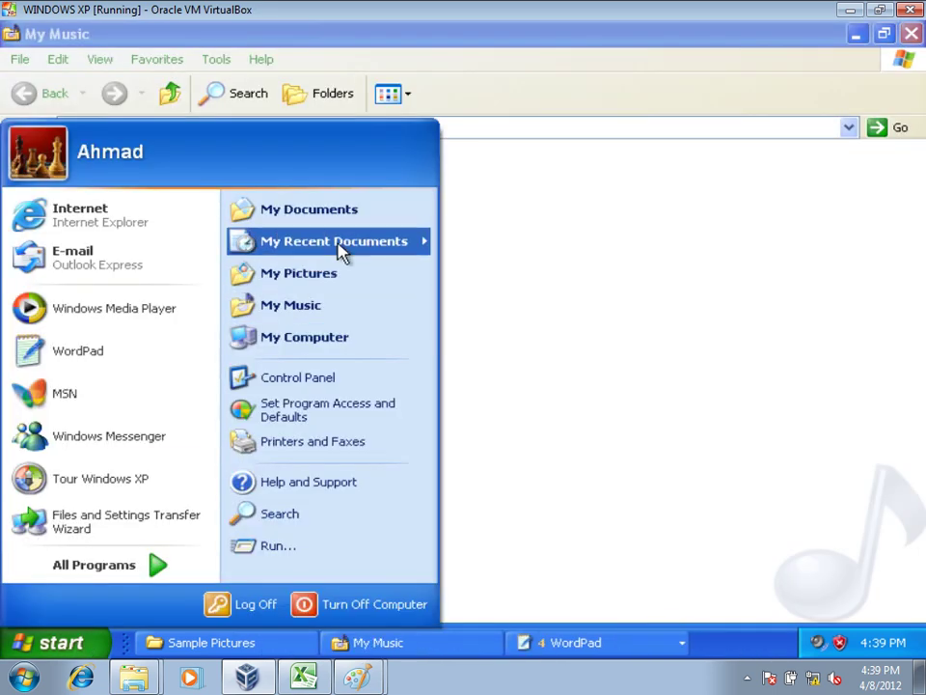
click(357, 214)
click(87, 647)
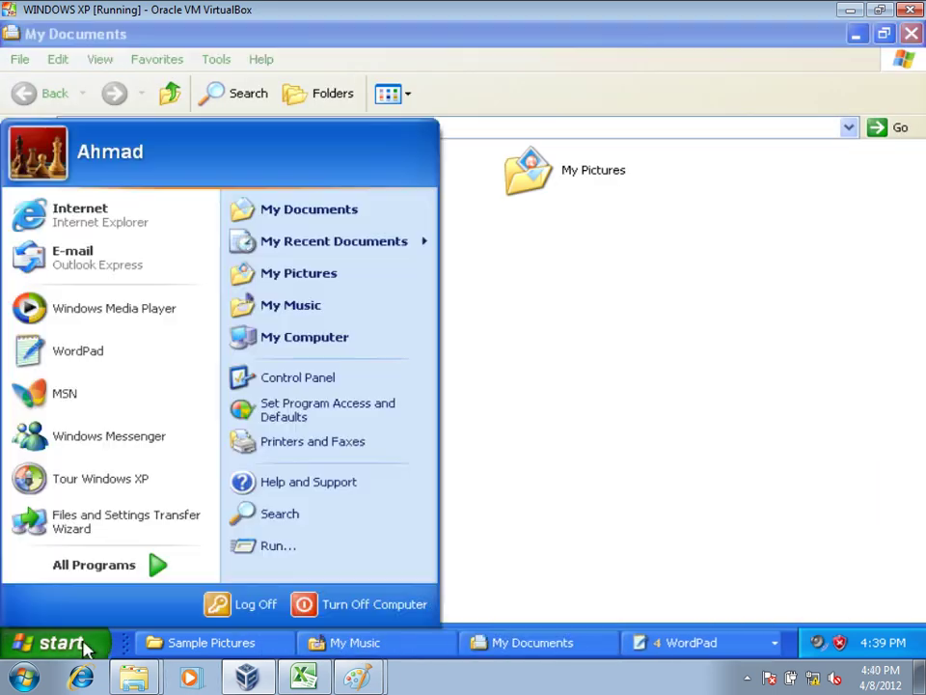
click(287, 306)
Open the My Pictures folder from the Start menu and bring the My Documents window back up
click(646, 68)
click(71, 645)
click(357, 277)
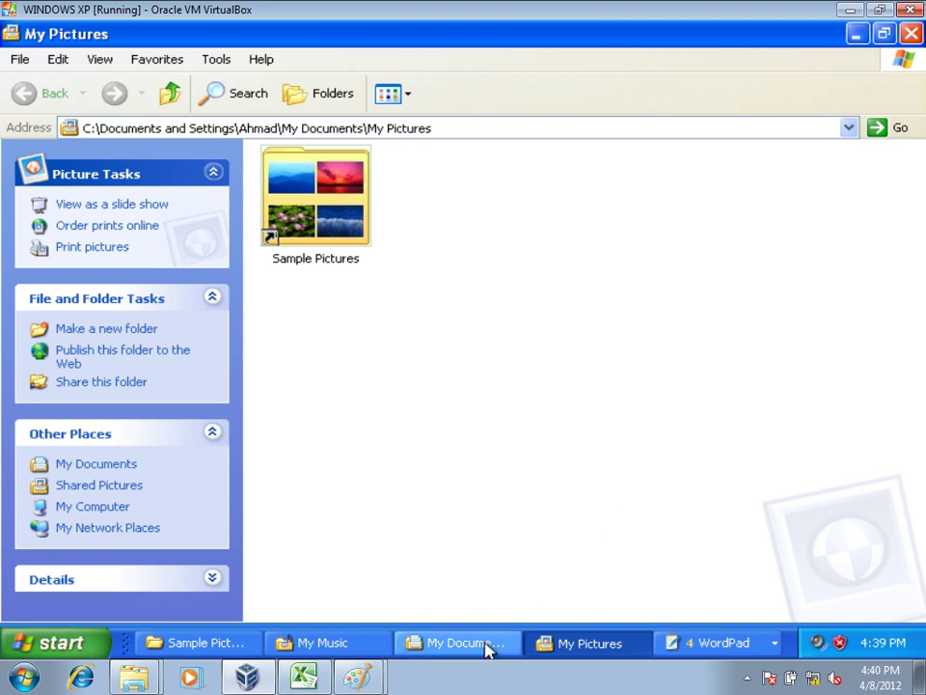
click(77, 646)
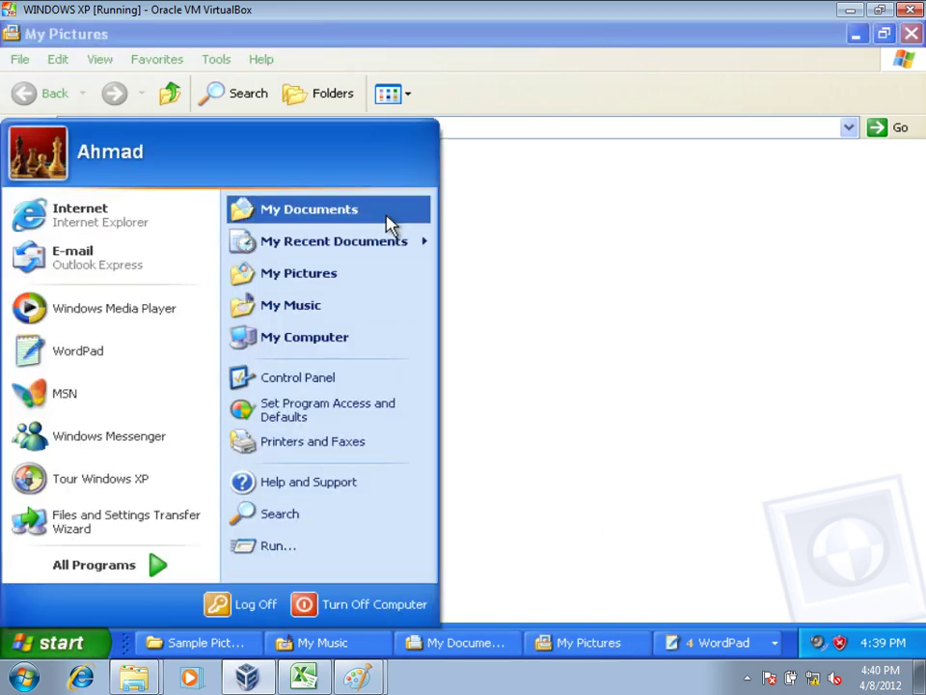
click(338, 213)
Minimize the open folder and WordPad windows, then open New Folder from the desktop and minimize it too
click(795, 41)
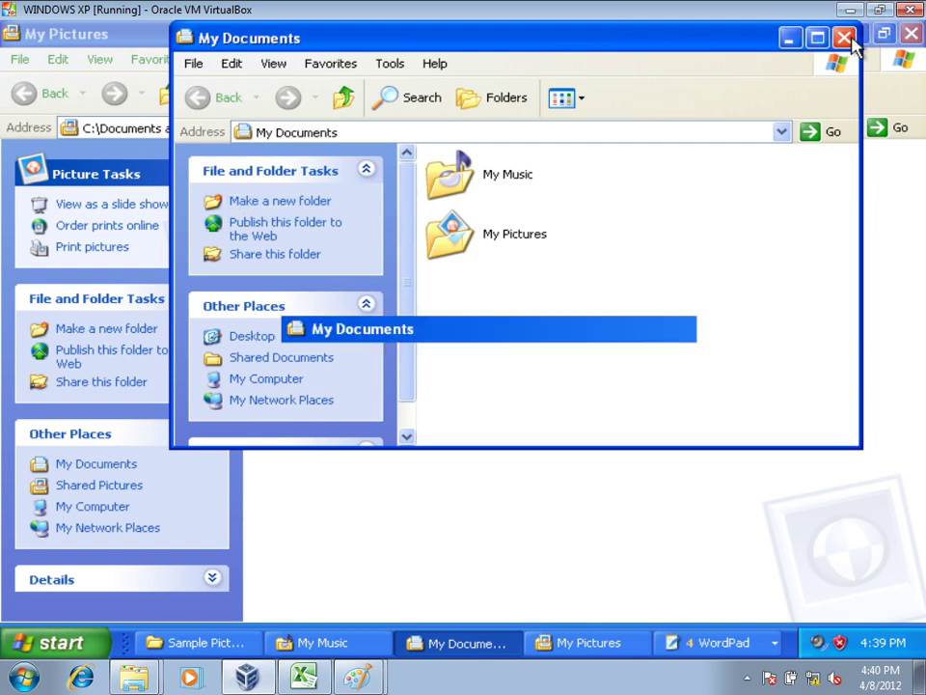
click(859, 35)
click(859, 34)
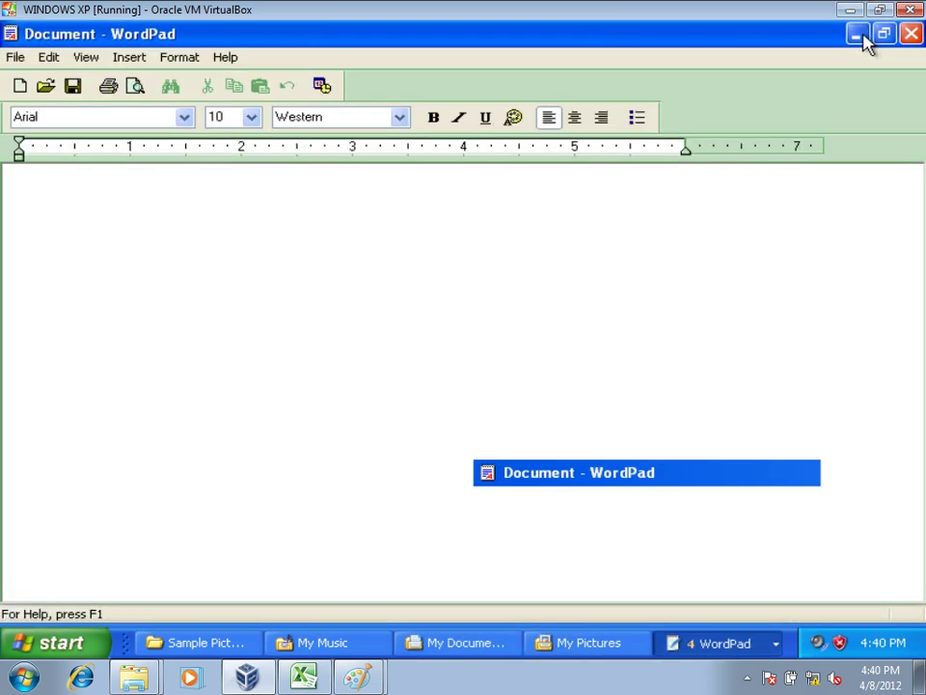
click(862, 36)
double_click(43, 386)
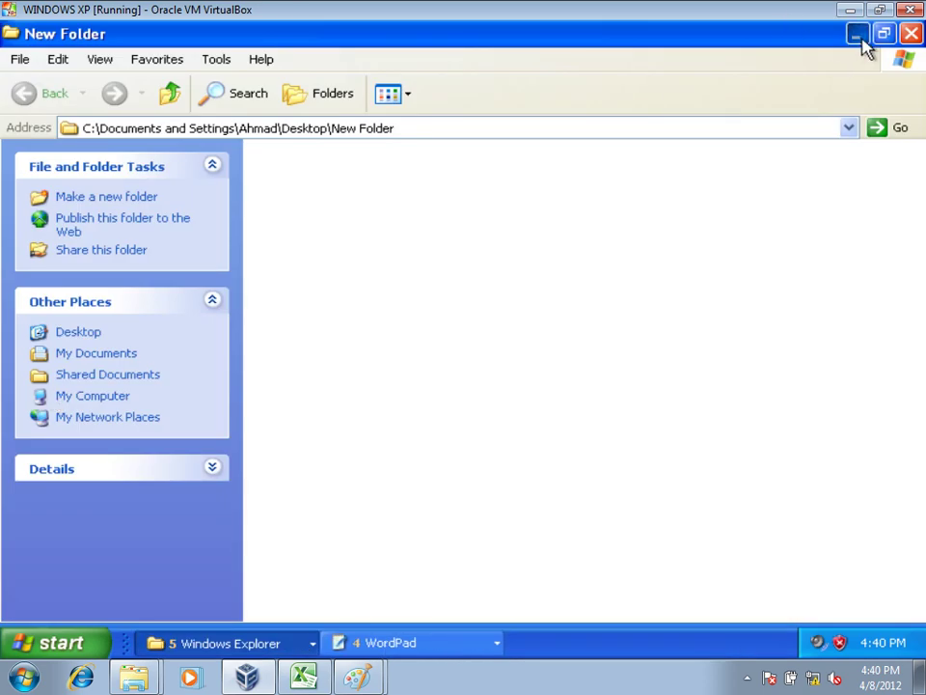
click(861, 37)
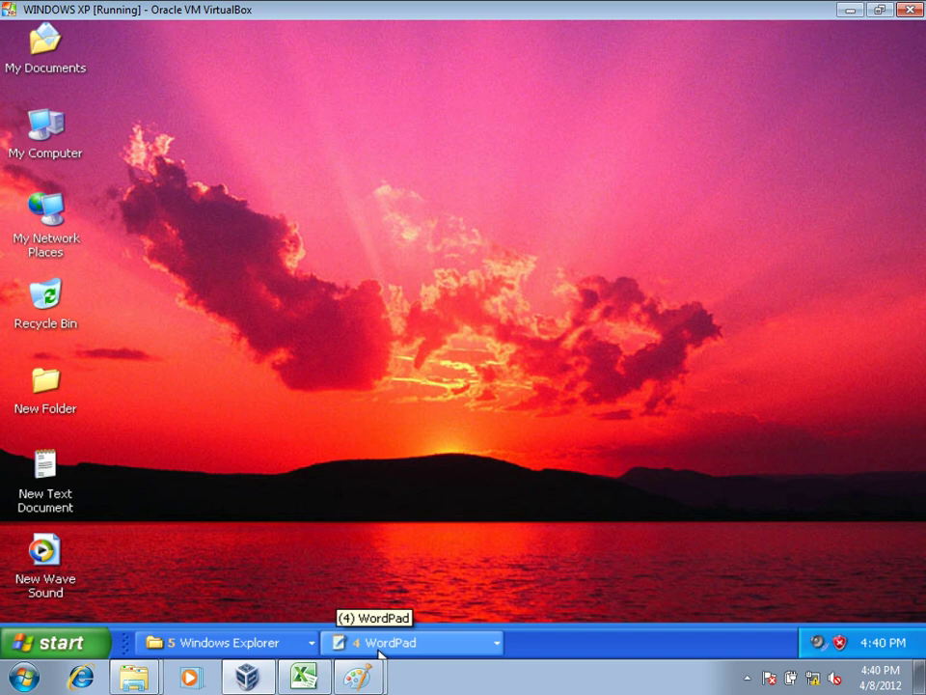
Open the taskbar properties beside the desktop icons and examine the grouped WordPad and Windows Explorer window lists
right_click(647, 651)
click(659, 629)
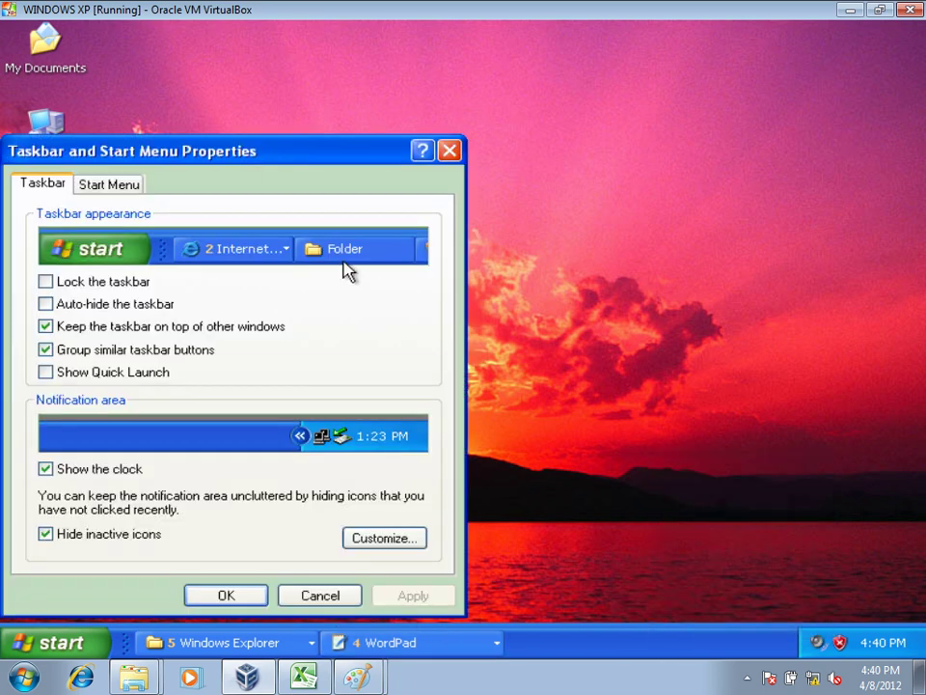
drag(282, 162, 637, 60)
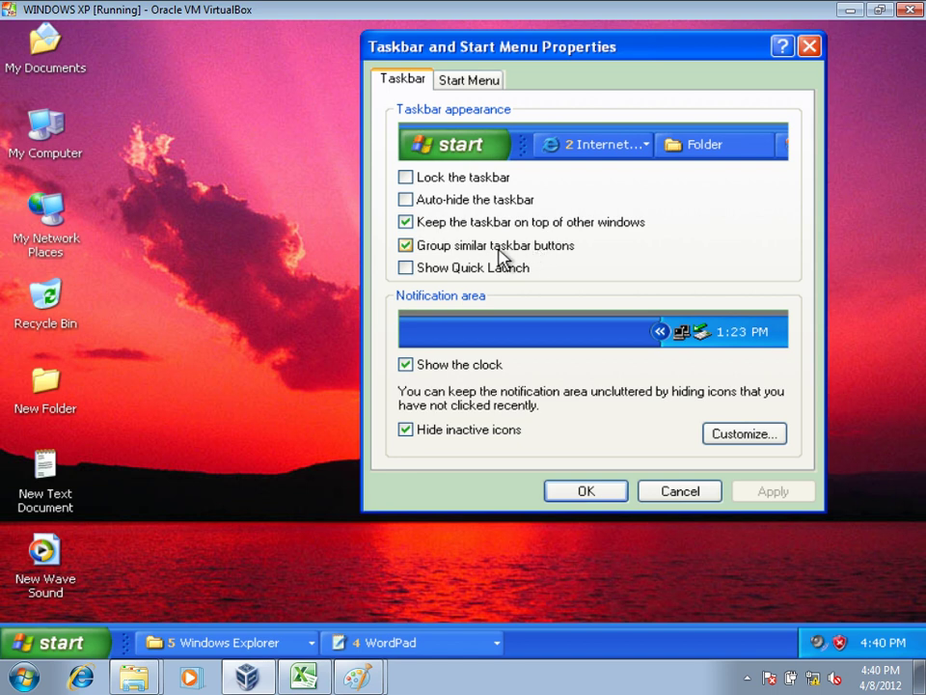
click(409, 640)
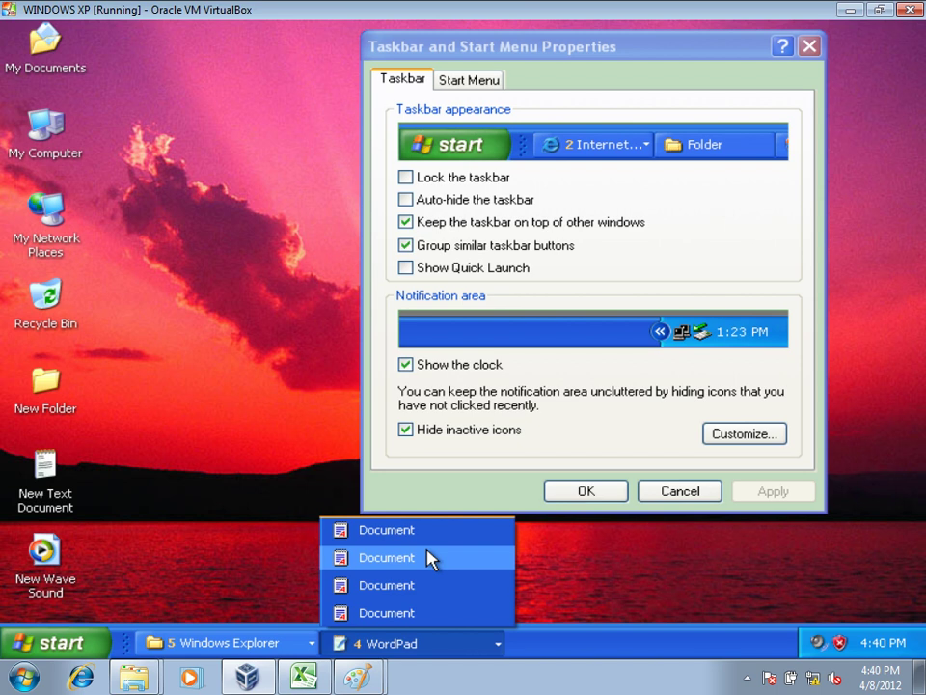
click(205, 647)
click(206, 647)
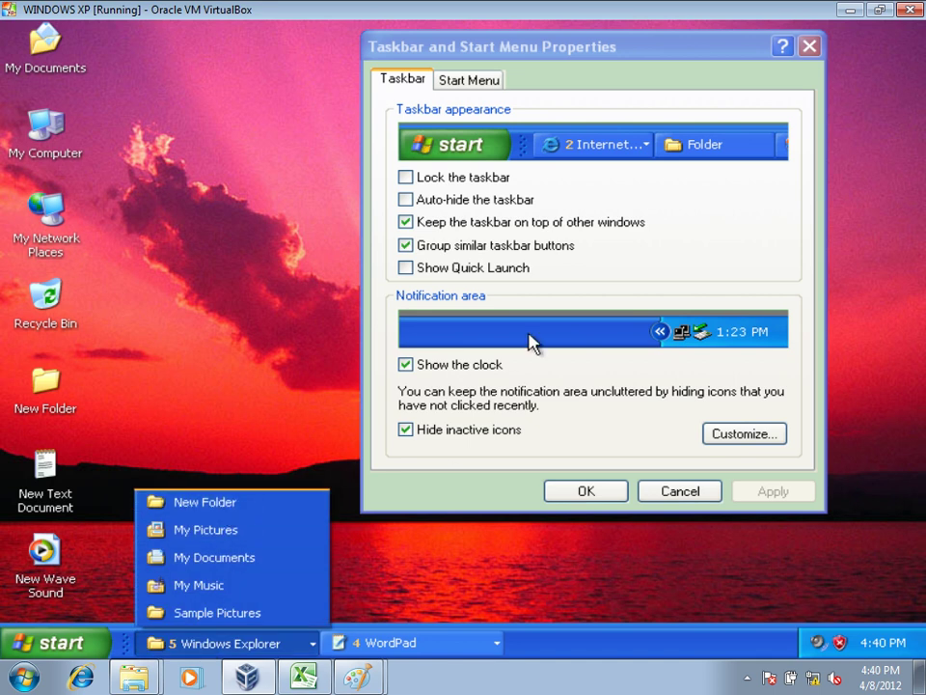
Turn off grouping of similar taskbar buttons, apply it, and bring up My Pictures and My Documents from their separate buttons
click(489, 247)
click(489, 247)
click(790, 498)
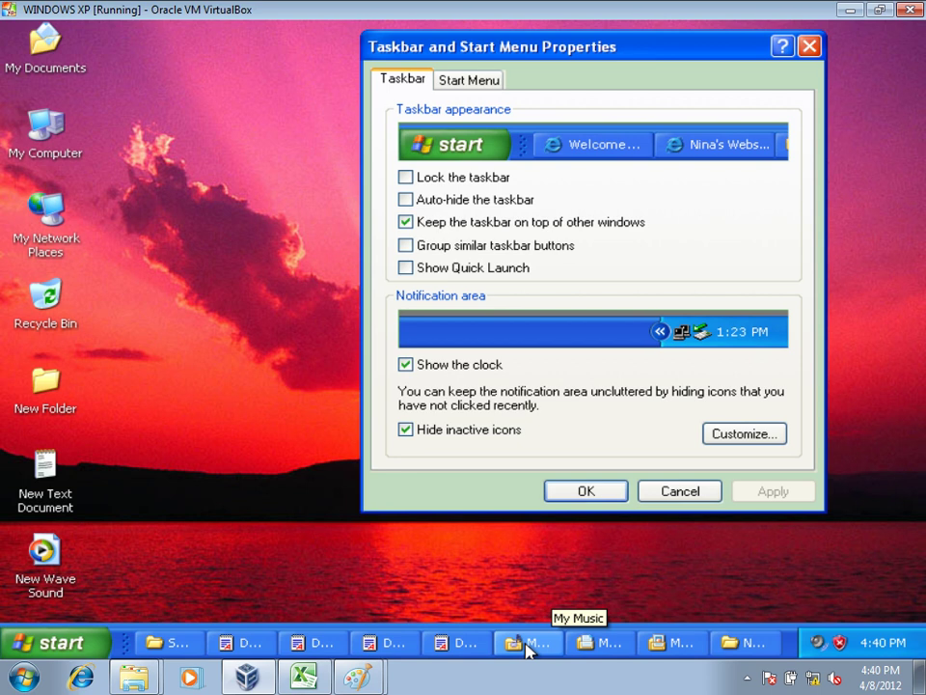
click(681, 643)
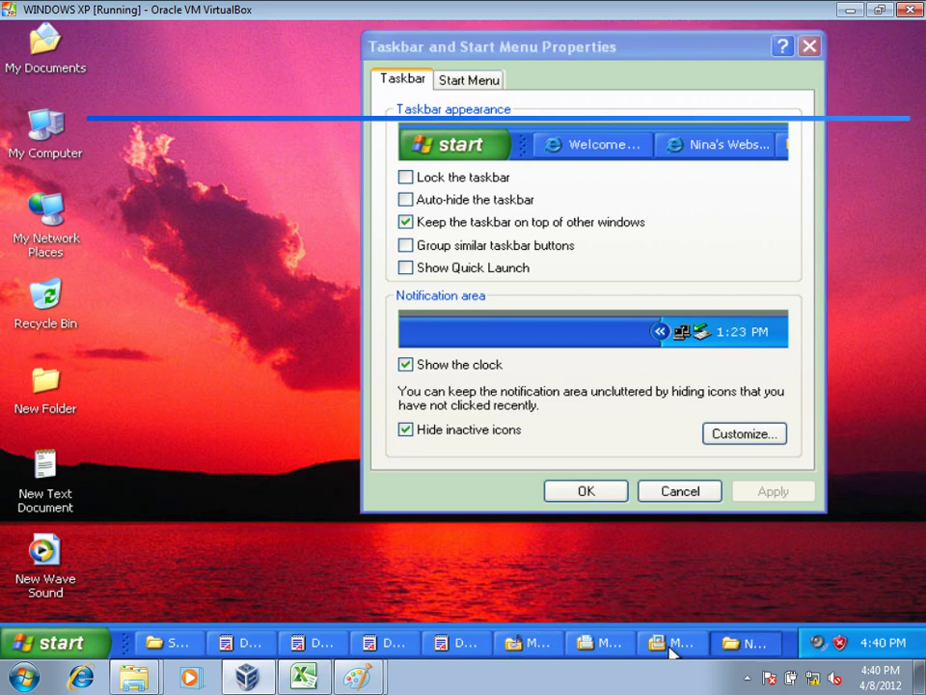
click(611, 643)
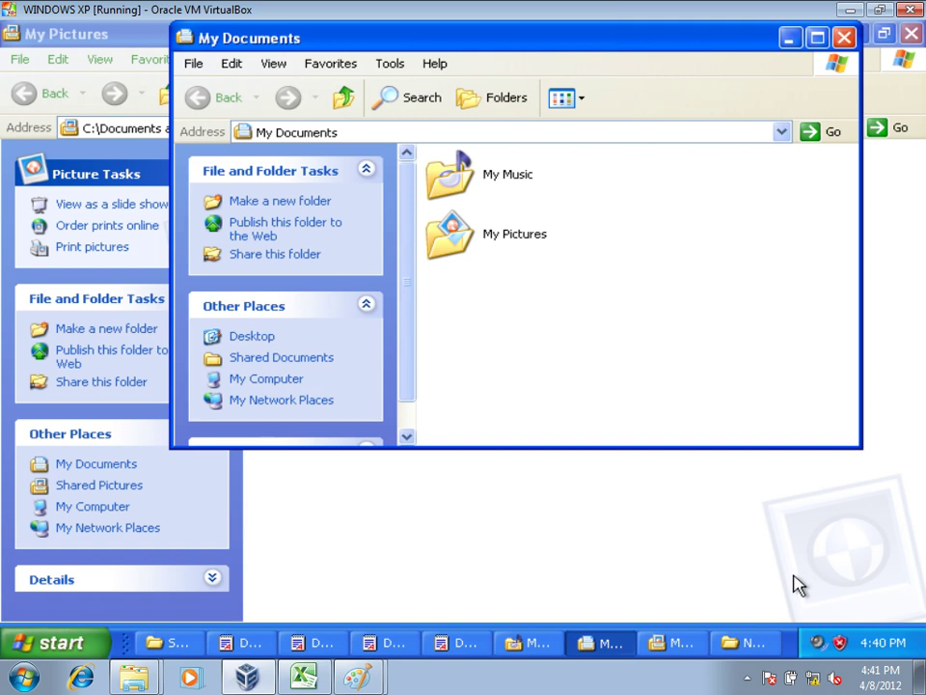
Turn on grouping of similar taskbar buttons, apply it, and view the grouped WordPad and Windows Explorer window lists
right_click(791, 649)
click(744, 627)
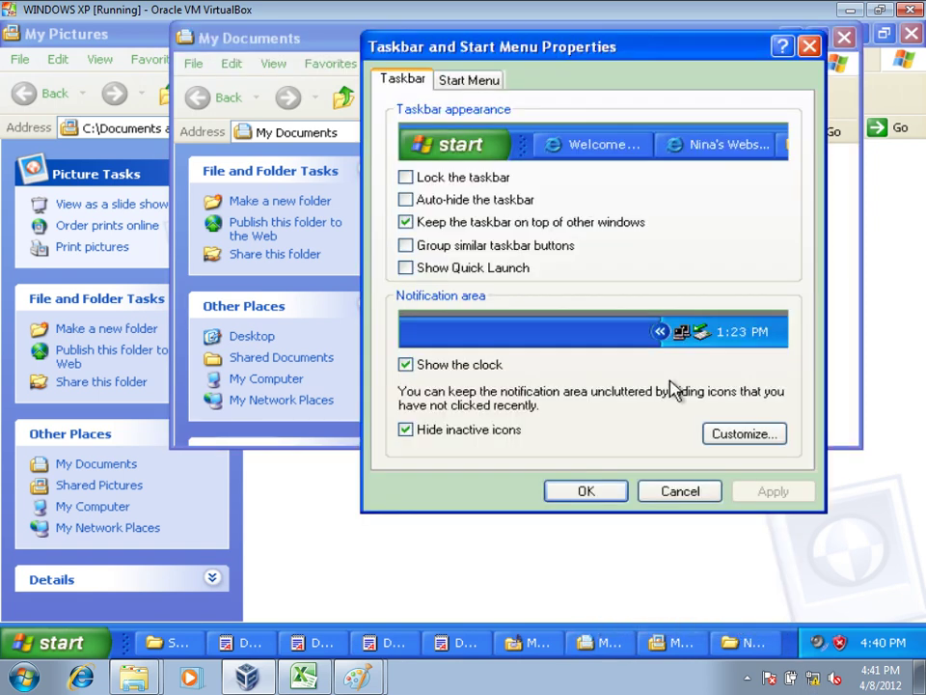
click(513, 253)
click(779, 498)
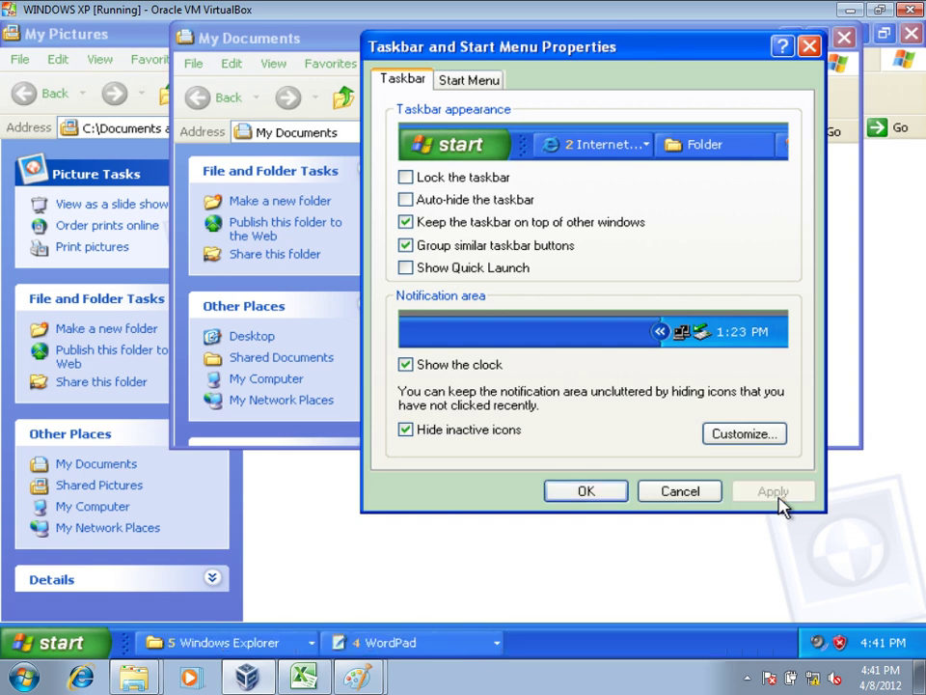
click(591, 490)
click(436, 644)
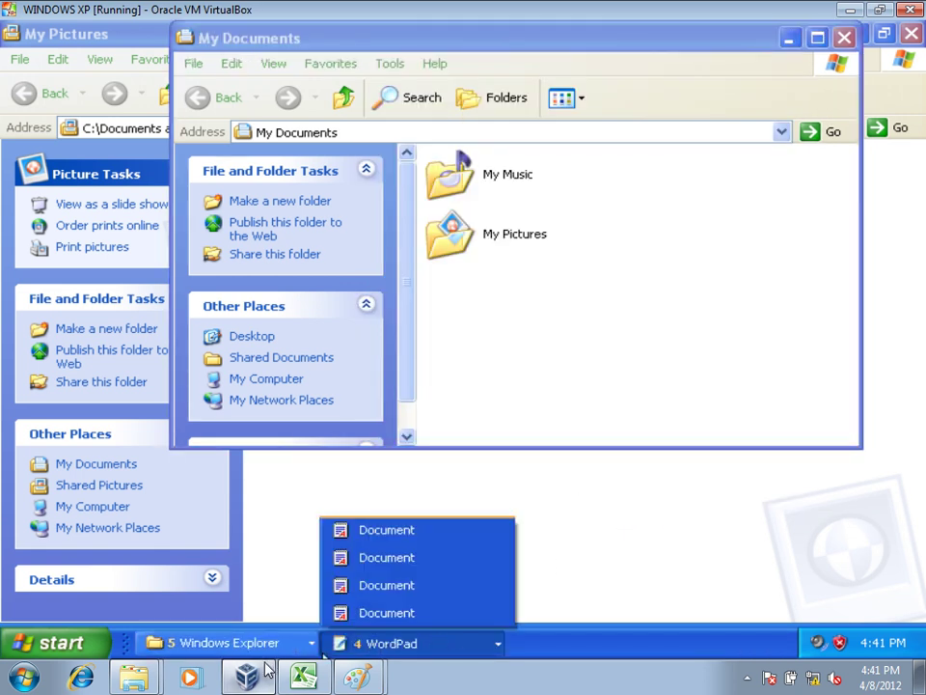
click(292, 649)
click(294, 653)
Show Quick Launch on the taskbar through the taskbar properties, apply the change and close the dialog
right_click(599, 637)
click(642, 676)
drag(277, 156, 596, 79)
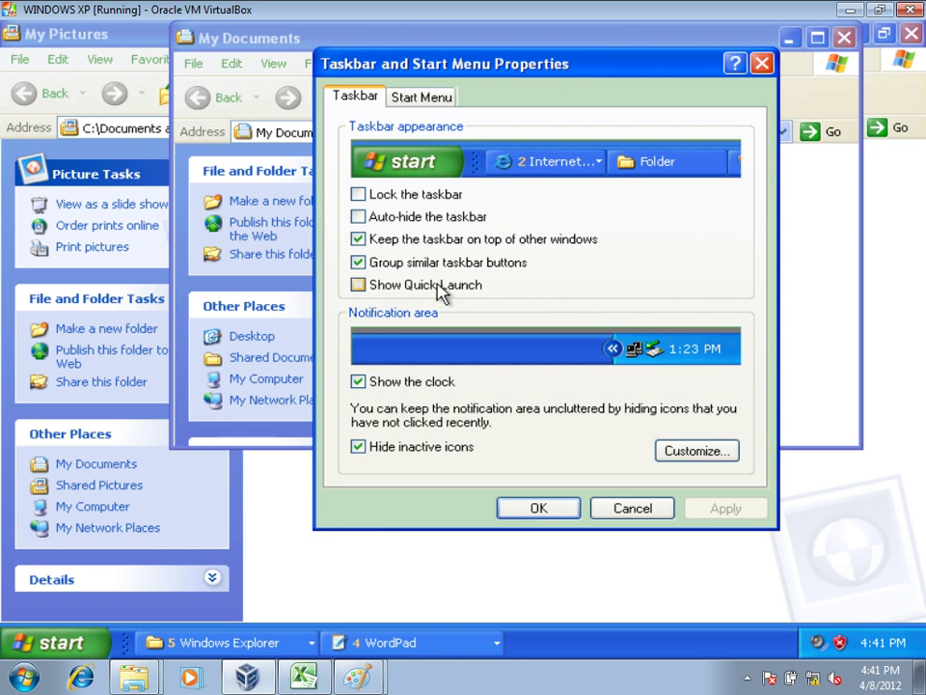
click(425, 290)
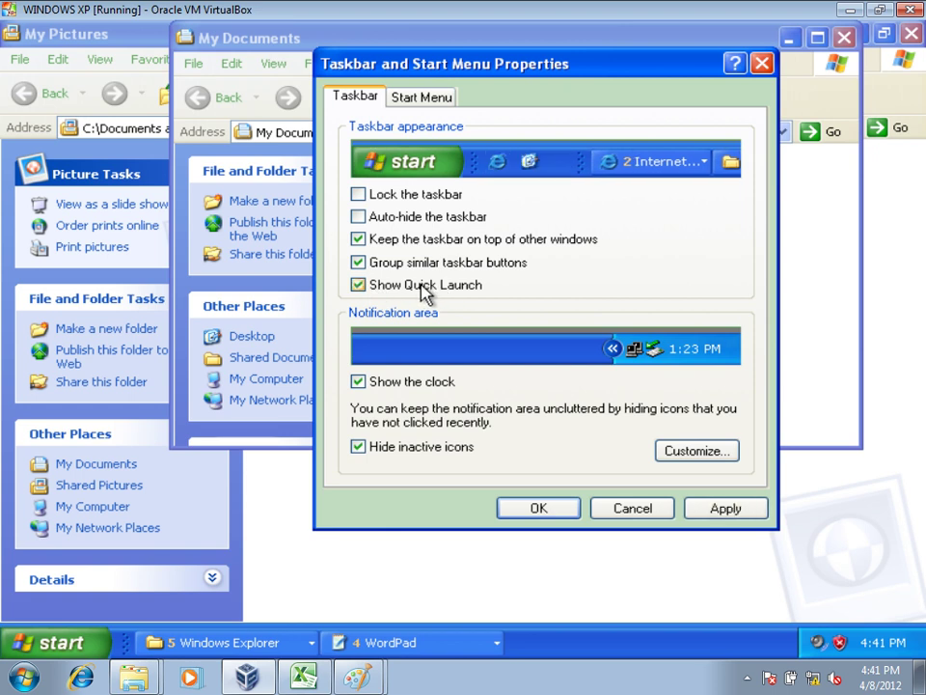
click(740, 513)
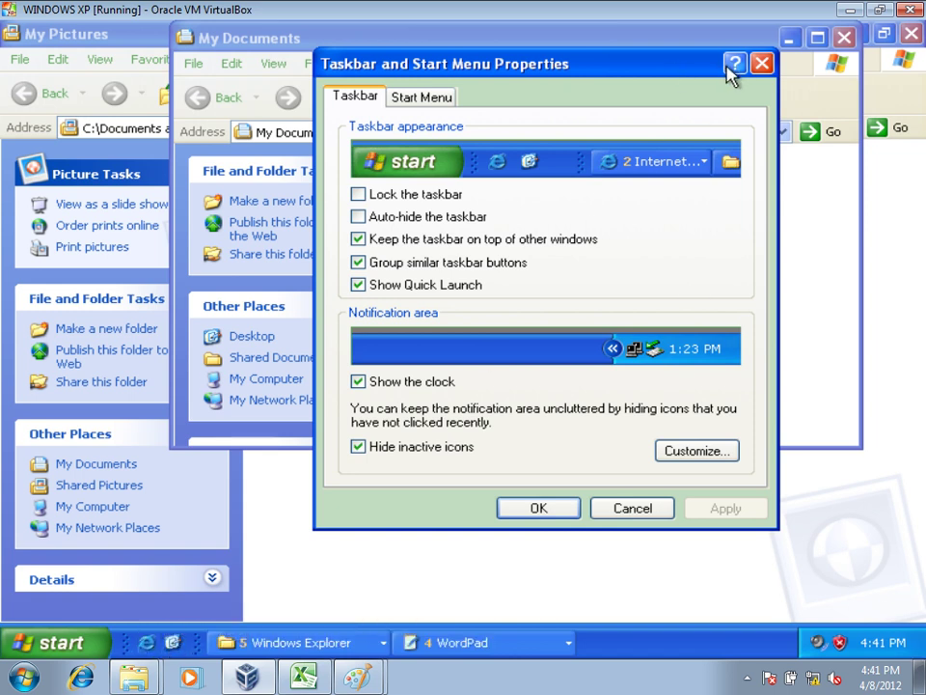
click(761, 64)
Close the My Documents and My Pictures windows and refresh the desktop
click(842, 39)
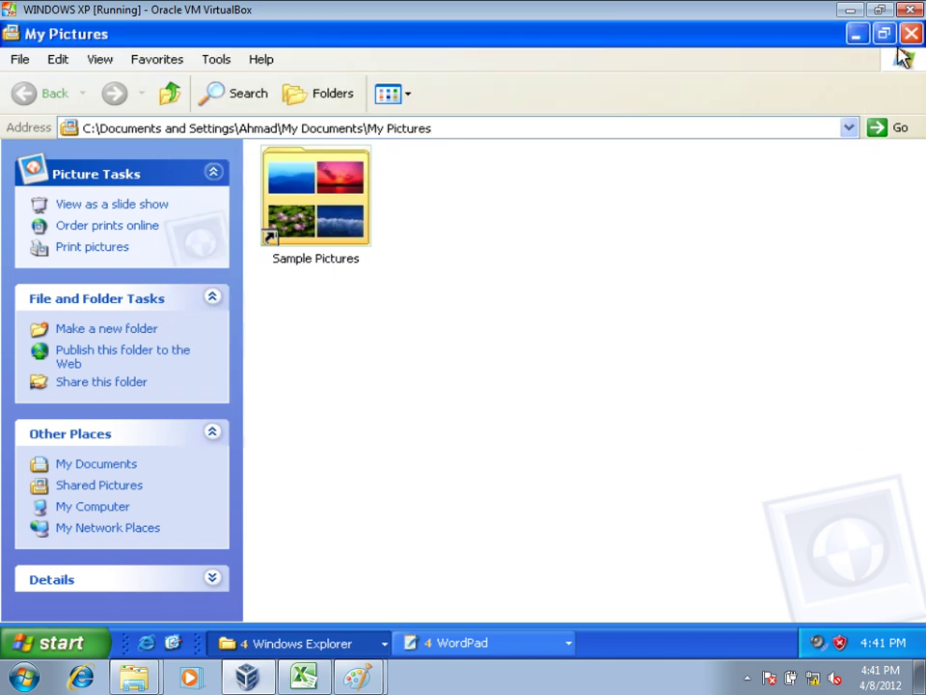
click(911, 34)
right_click(363, 273)
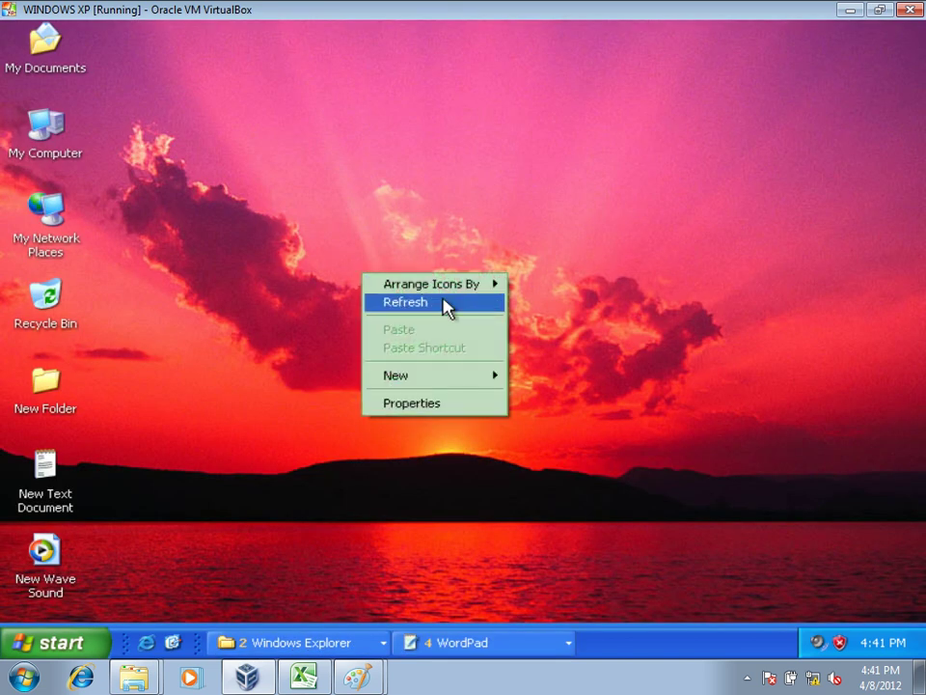
click(446, 304)
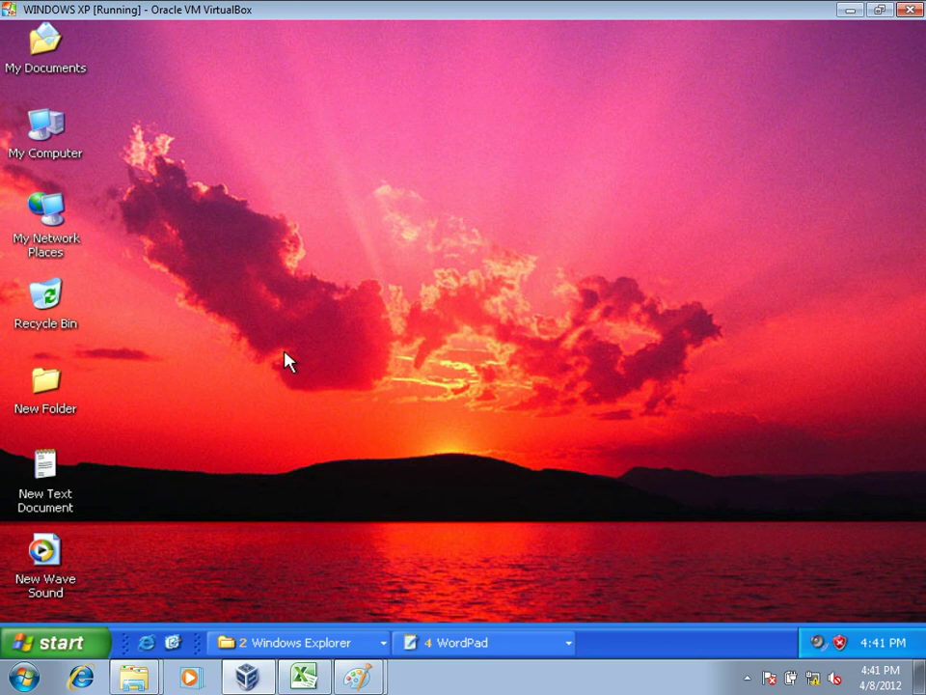
Point out Internet Explorer among the Start menu programs, launch it from Quick Launch and close its window
click(68, 644)
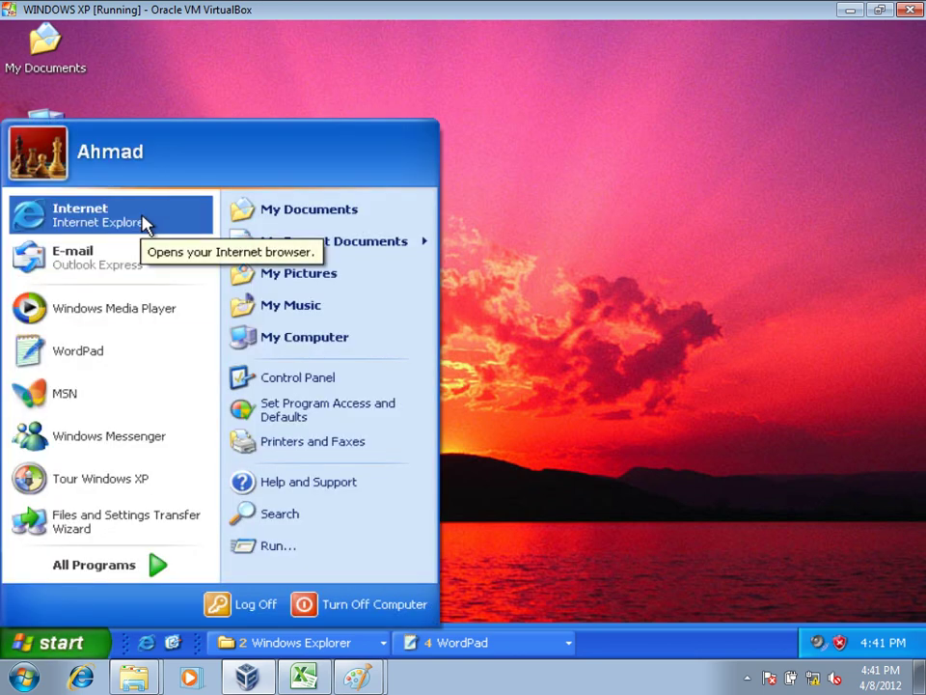
click(570, 417)
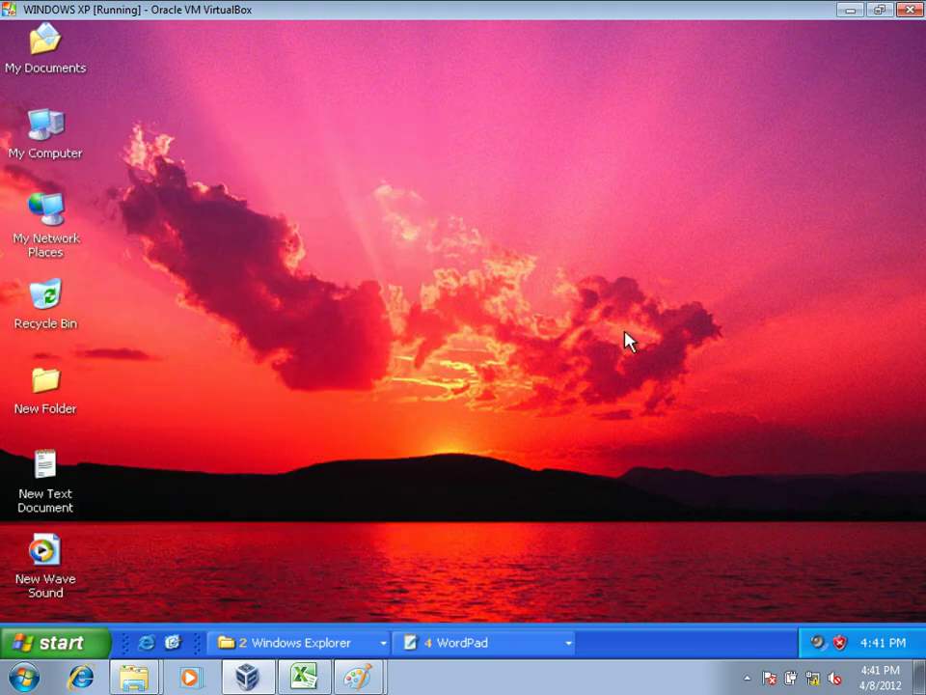
click(146, 644)
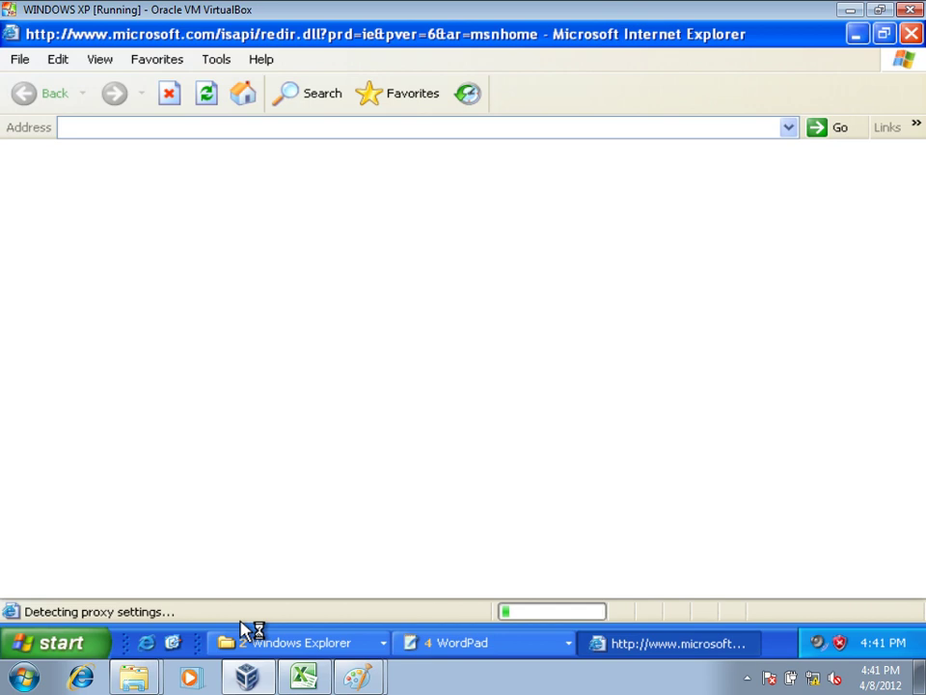
click(909, 35)
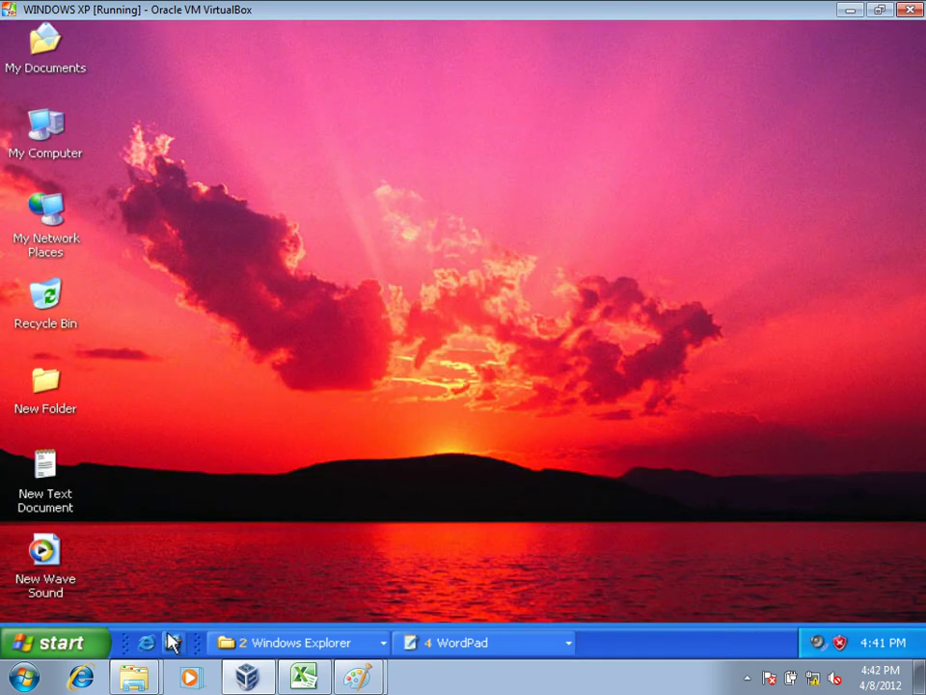
Bring up My Music from the grouped Windows Explorer windows and return to the desktop with Show Desktop
click(227, 644)
click(363, 607)
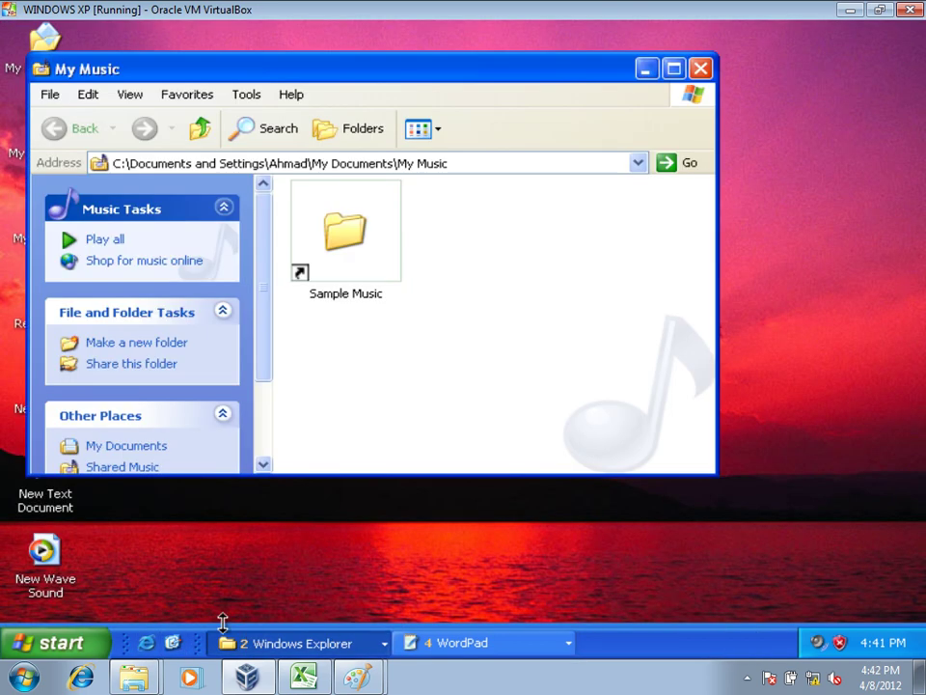
click(176, 644)
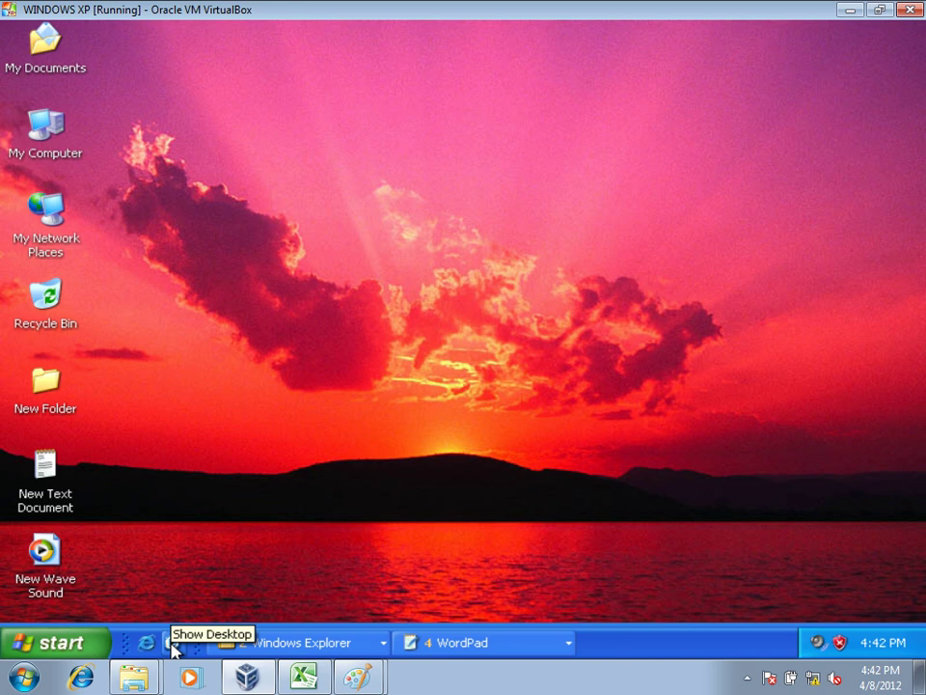
Add WordPad from the Start menu to Quick Launch and test the new shortcut, closing the document it opens
click(105, 641)
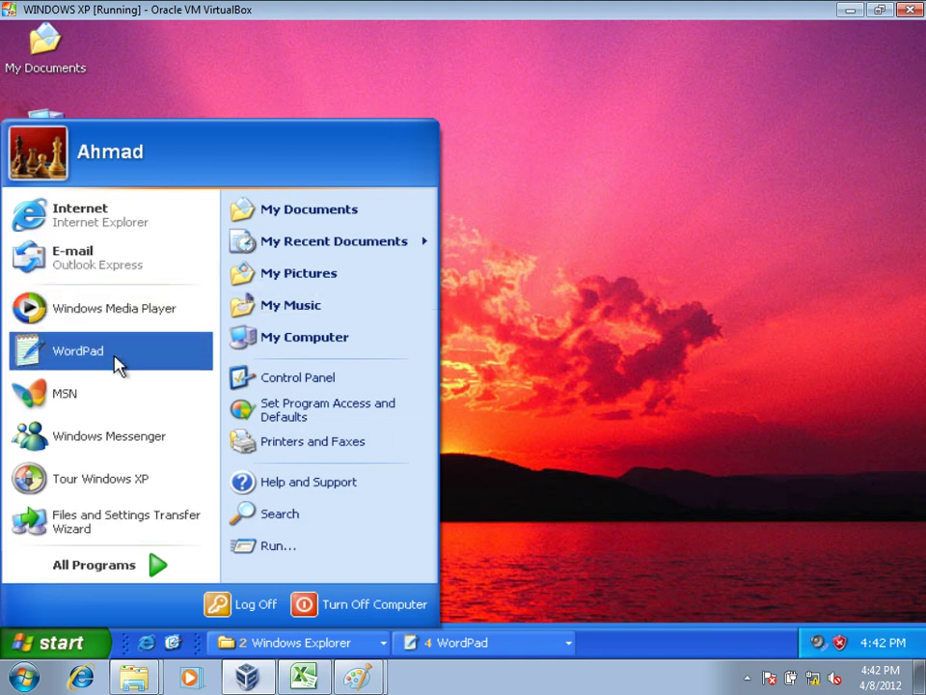
drag(109, 359, 162, 646)
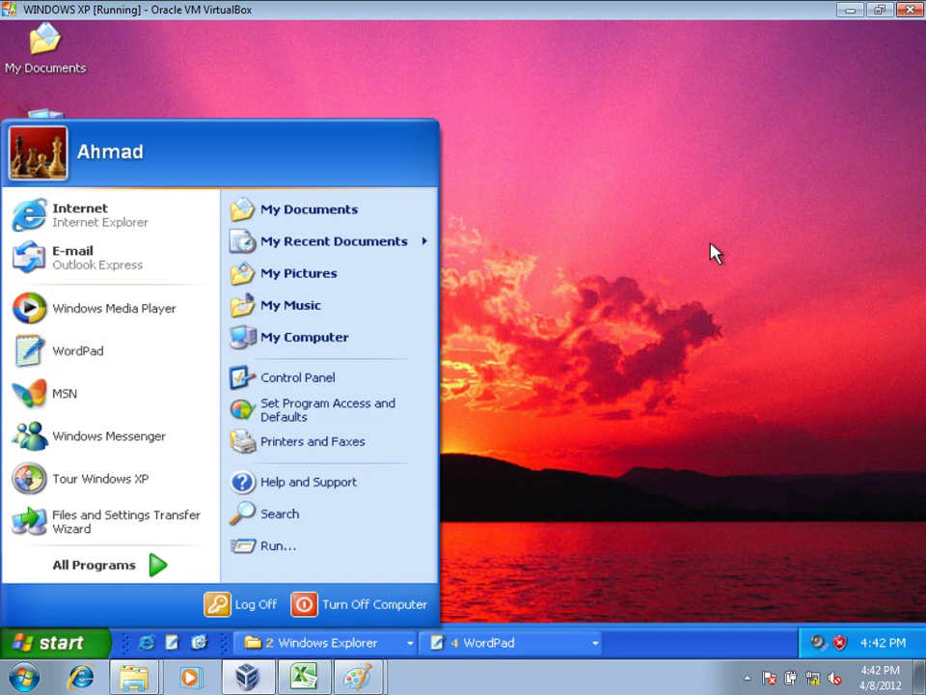
click(755, 174)
click(171, 651)
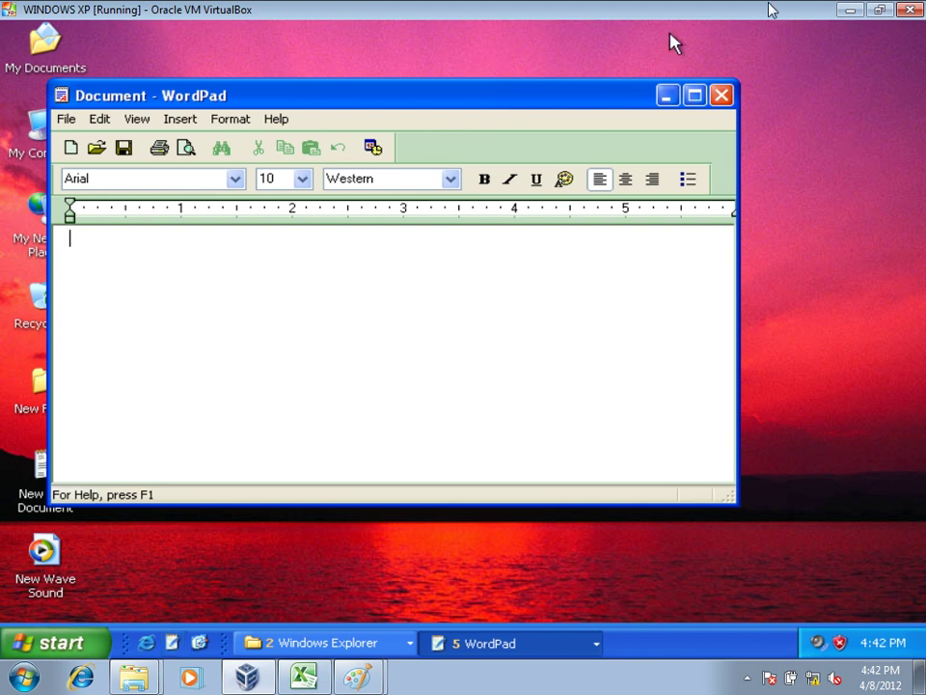
click(723, 97)
Compare the Start menu's program list with Quick Launch by launching WordPad from its Quick Launch shortcut and closing it
click(68, 643)
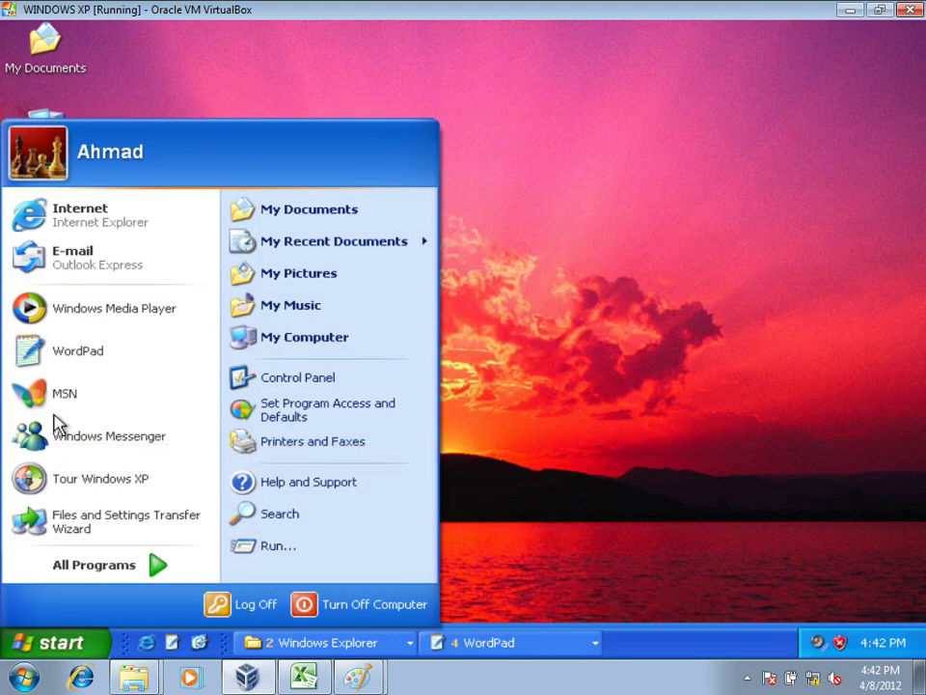
click(537, 197)
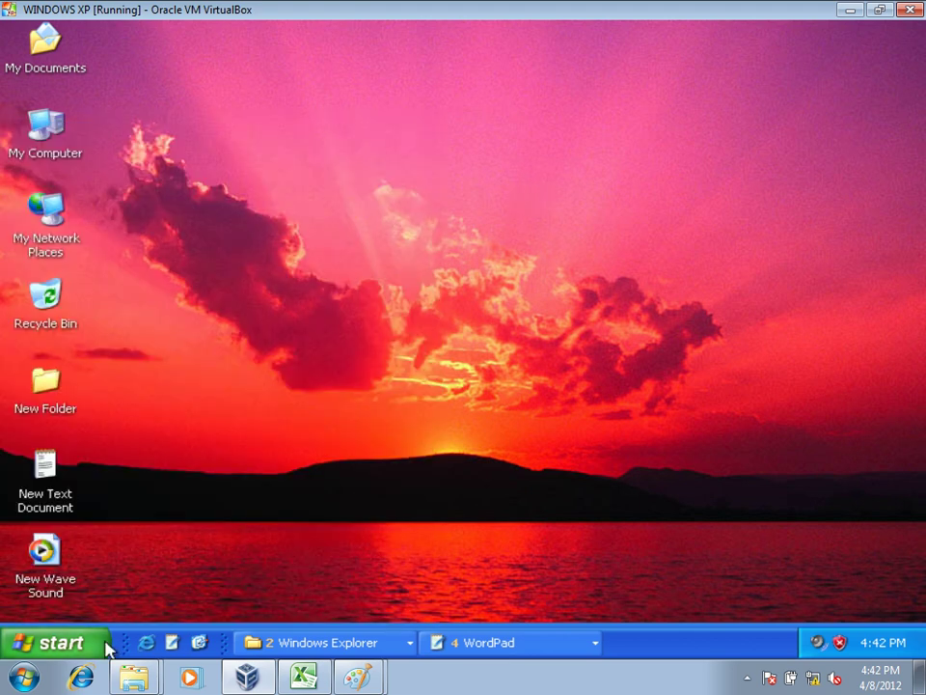
click(172, 642)
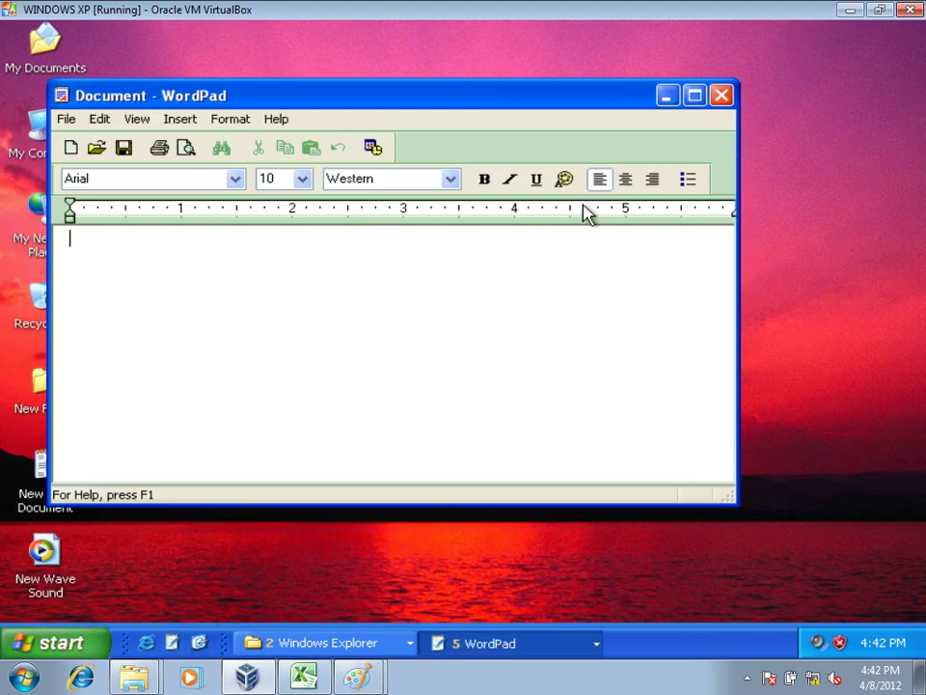
click(718, 97)
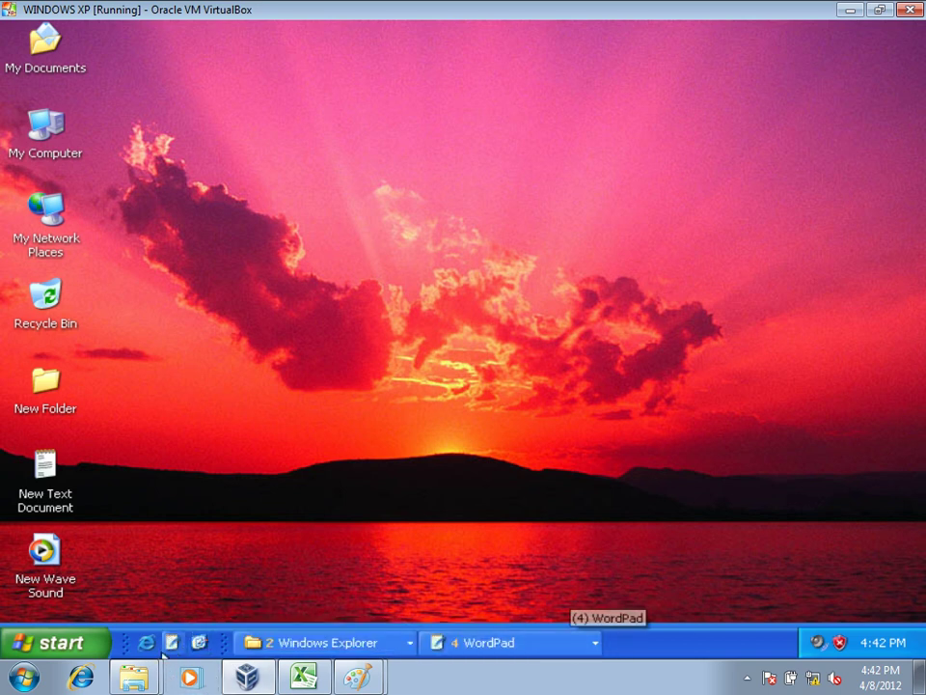
Open the taskbar properties, move the dialog clear of the desktop icons, and turn off Quick Launch, applying the change
right_click(752, 646)
click(719, 634)
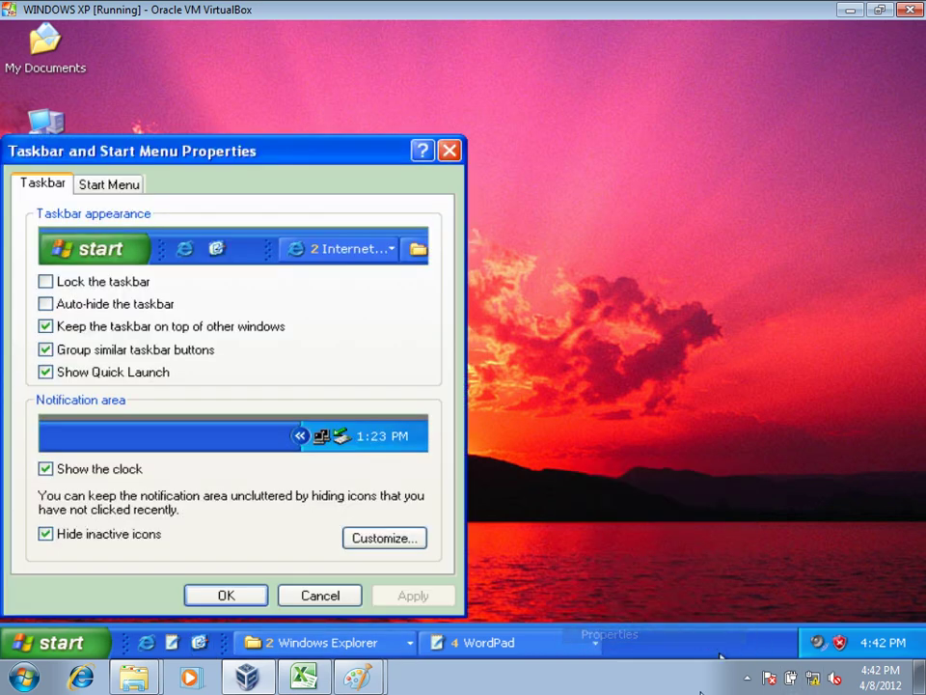
drag(339, 154, 657, 57)
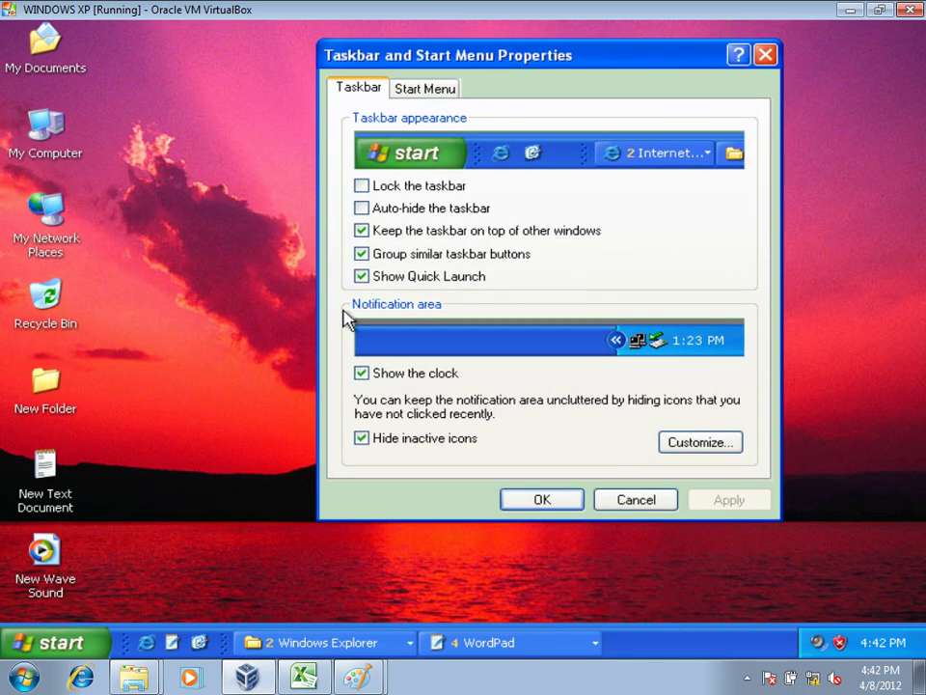
click(405, 280)
click(762, 507)
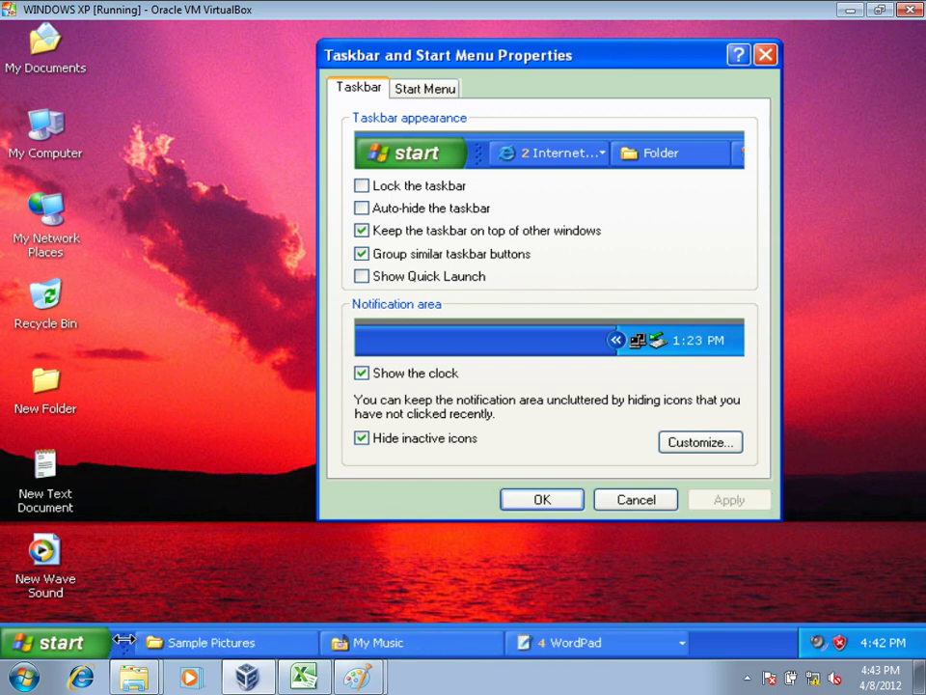
Turn Quick Launch back on, apply the change and close the taskbar properties
click(429, 277)
click(759, 508)
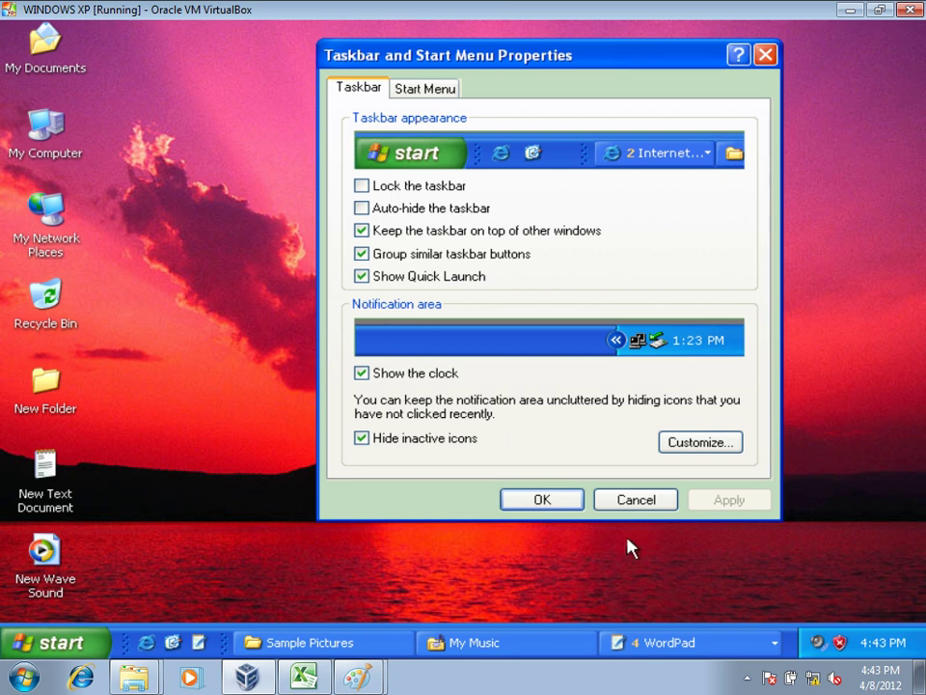
click(556, 500)
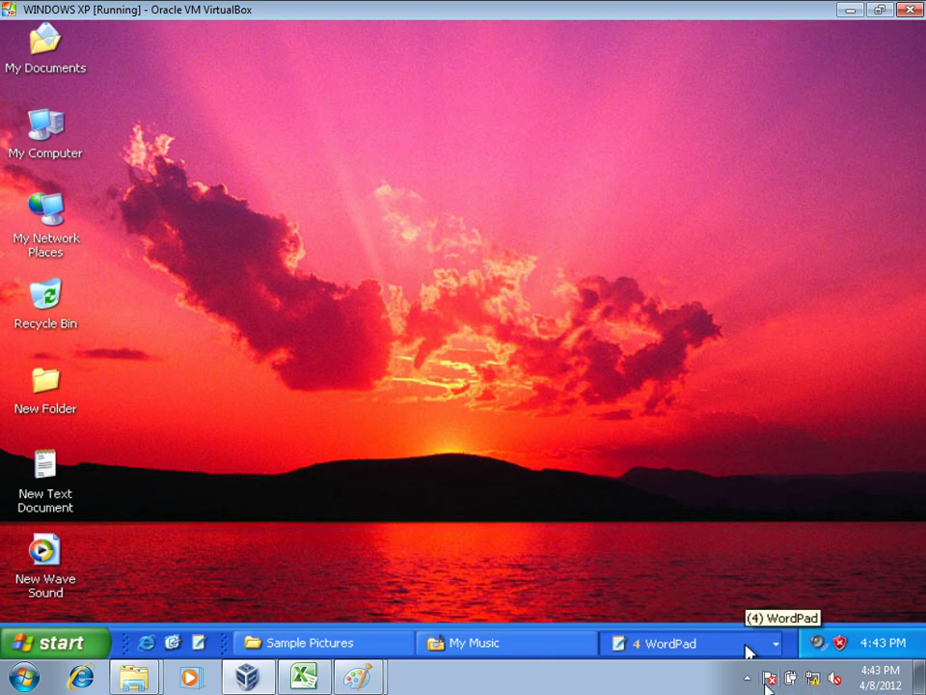